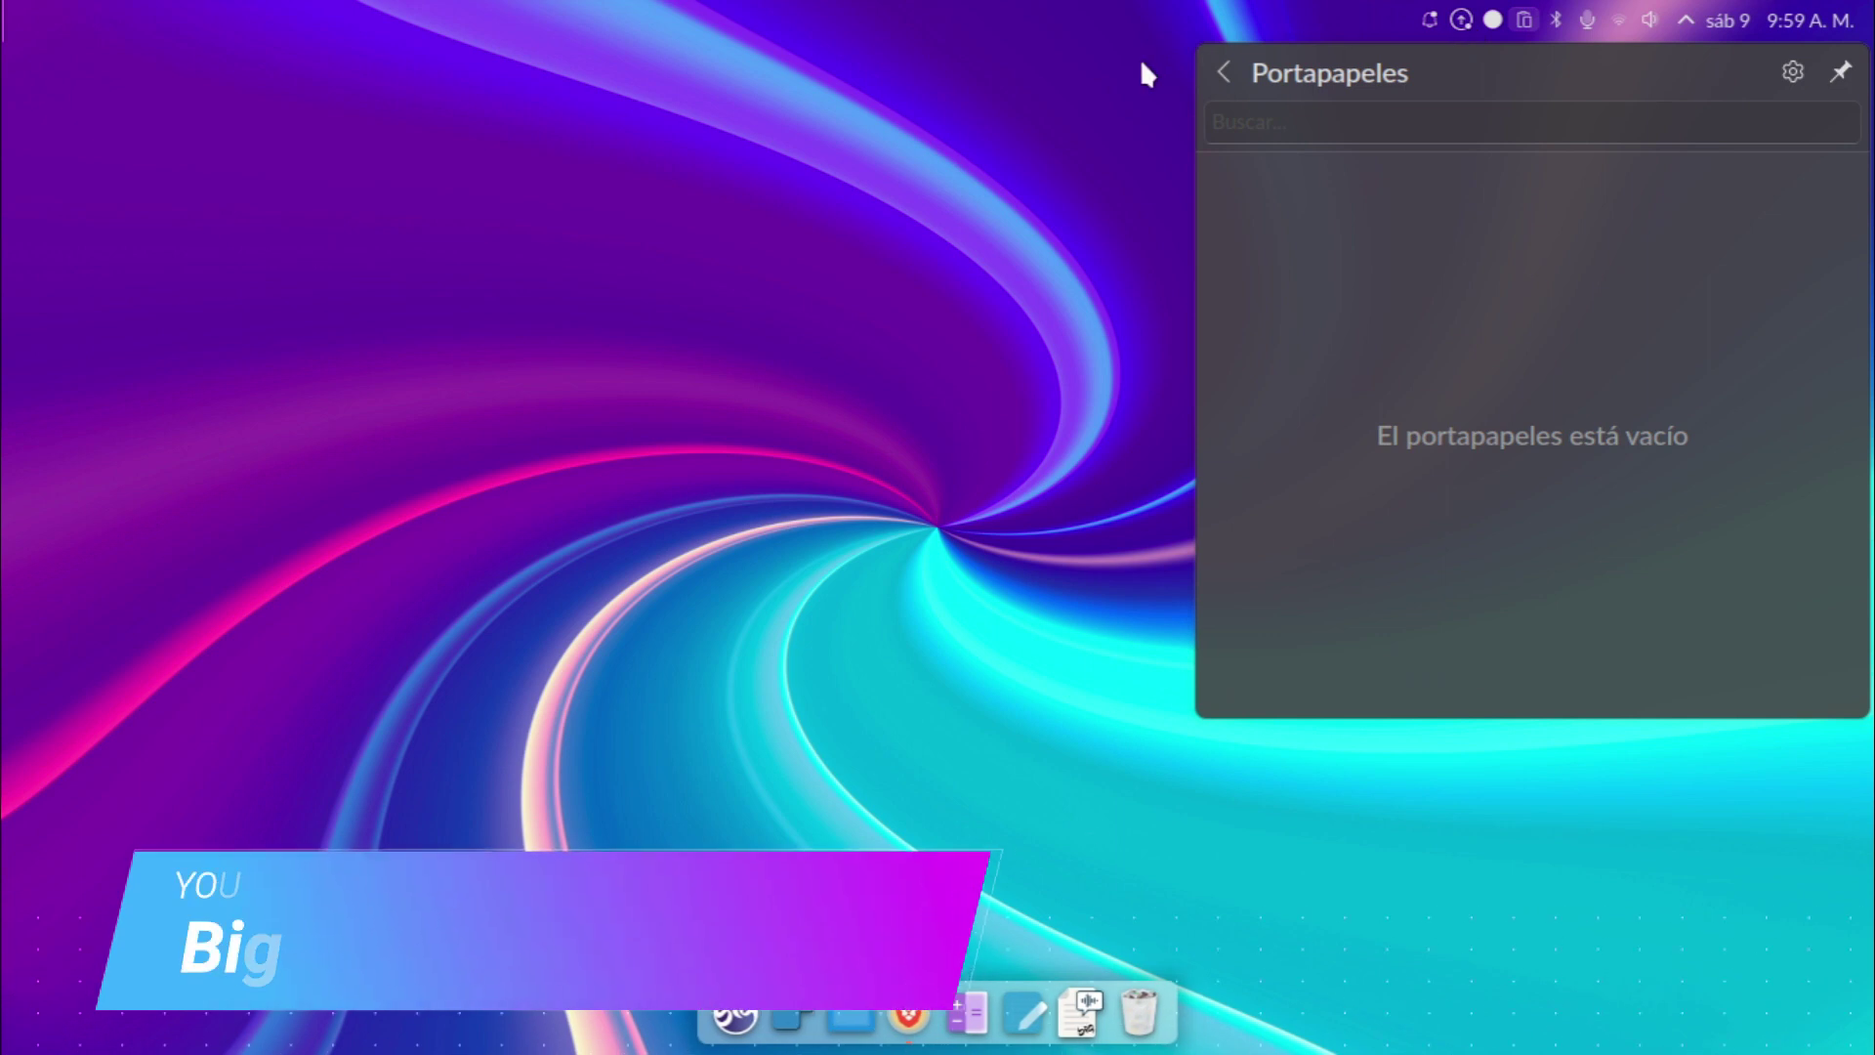
Close the empty clipboard pop-up and the software updates window.
click(1142, 63)
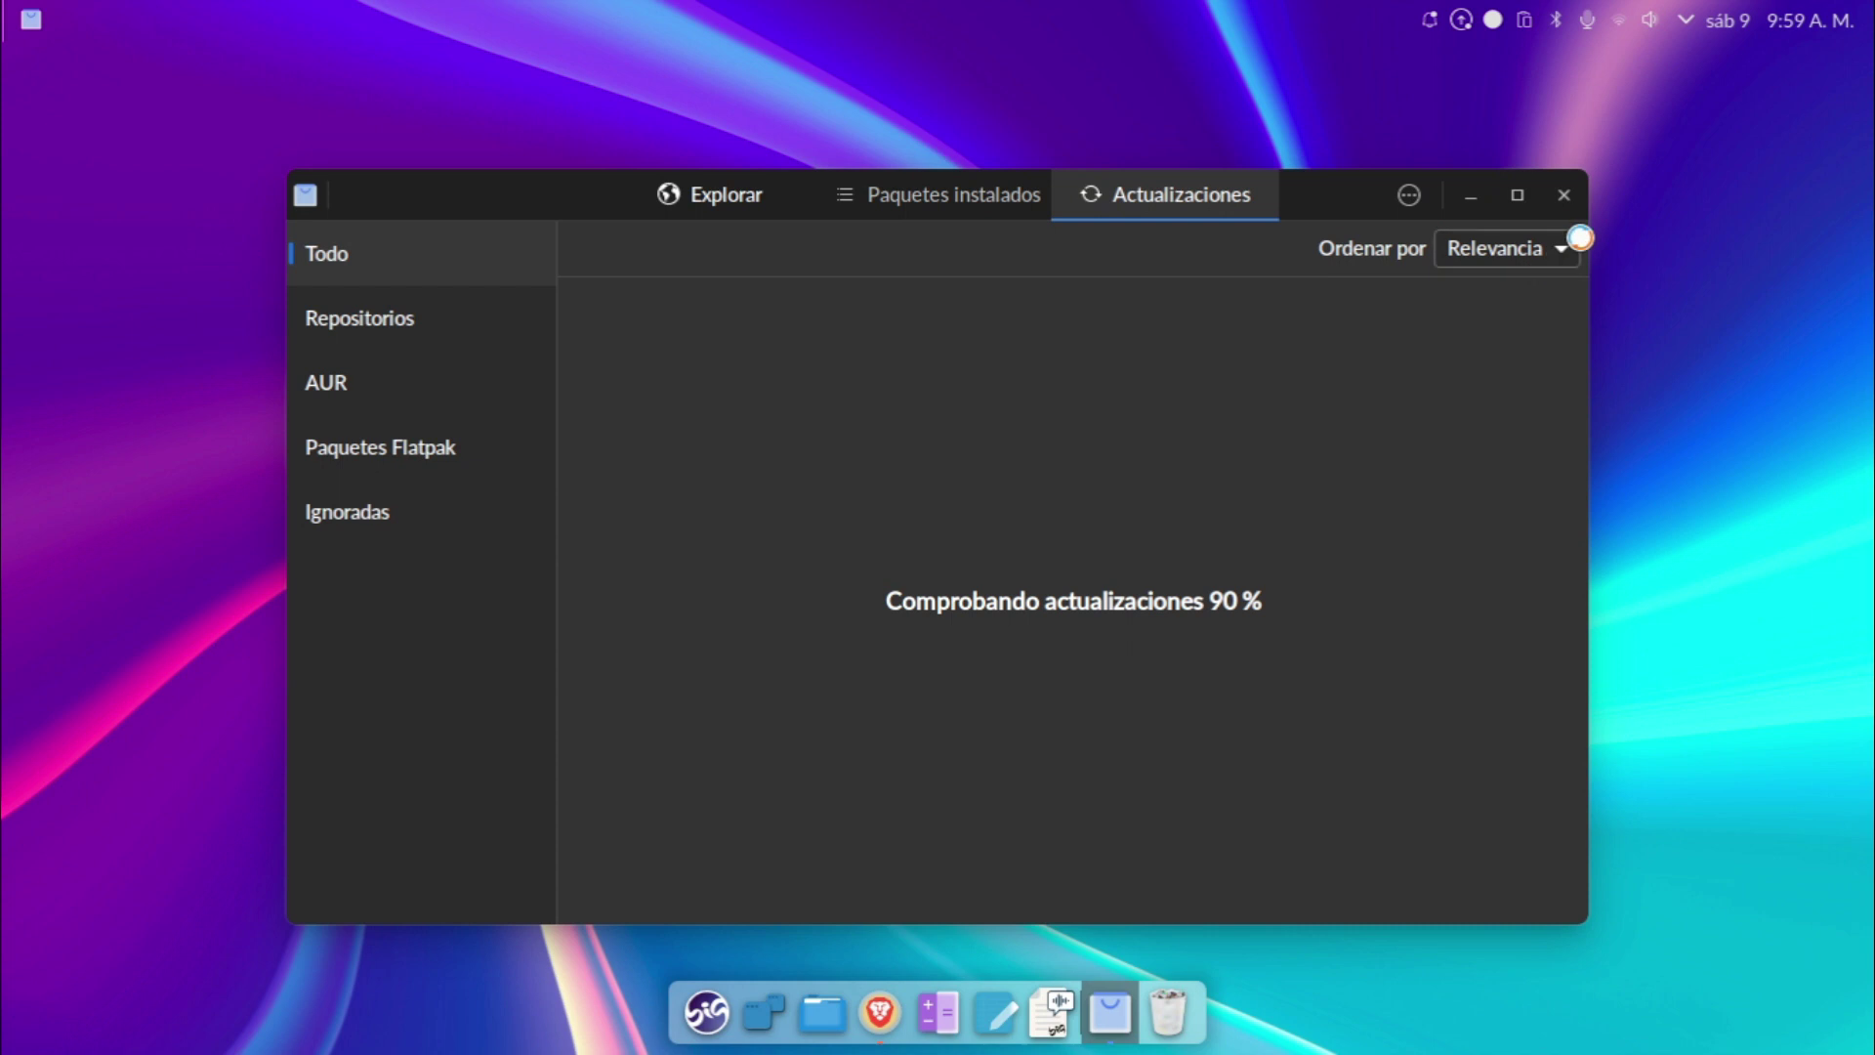
click(1562, 195)
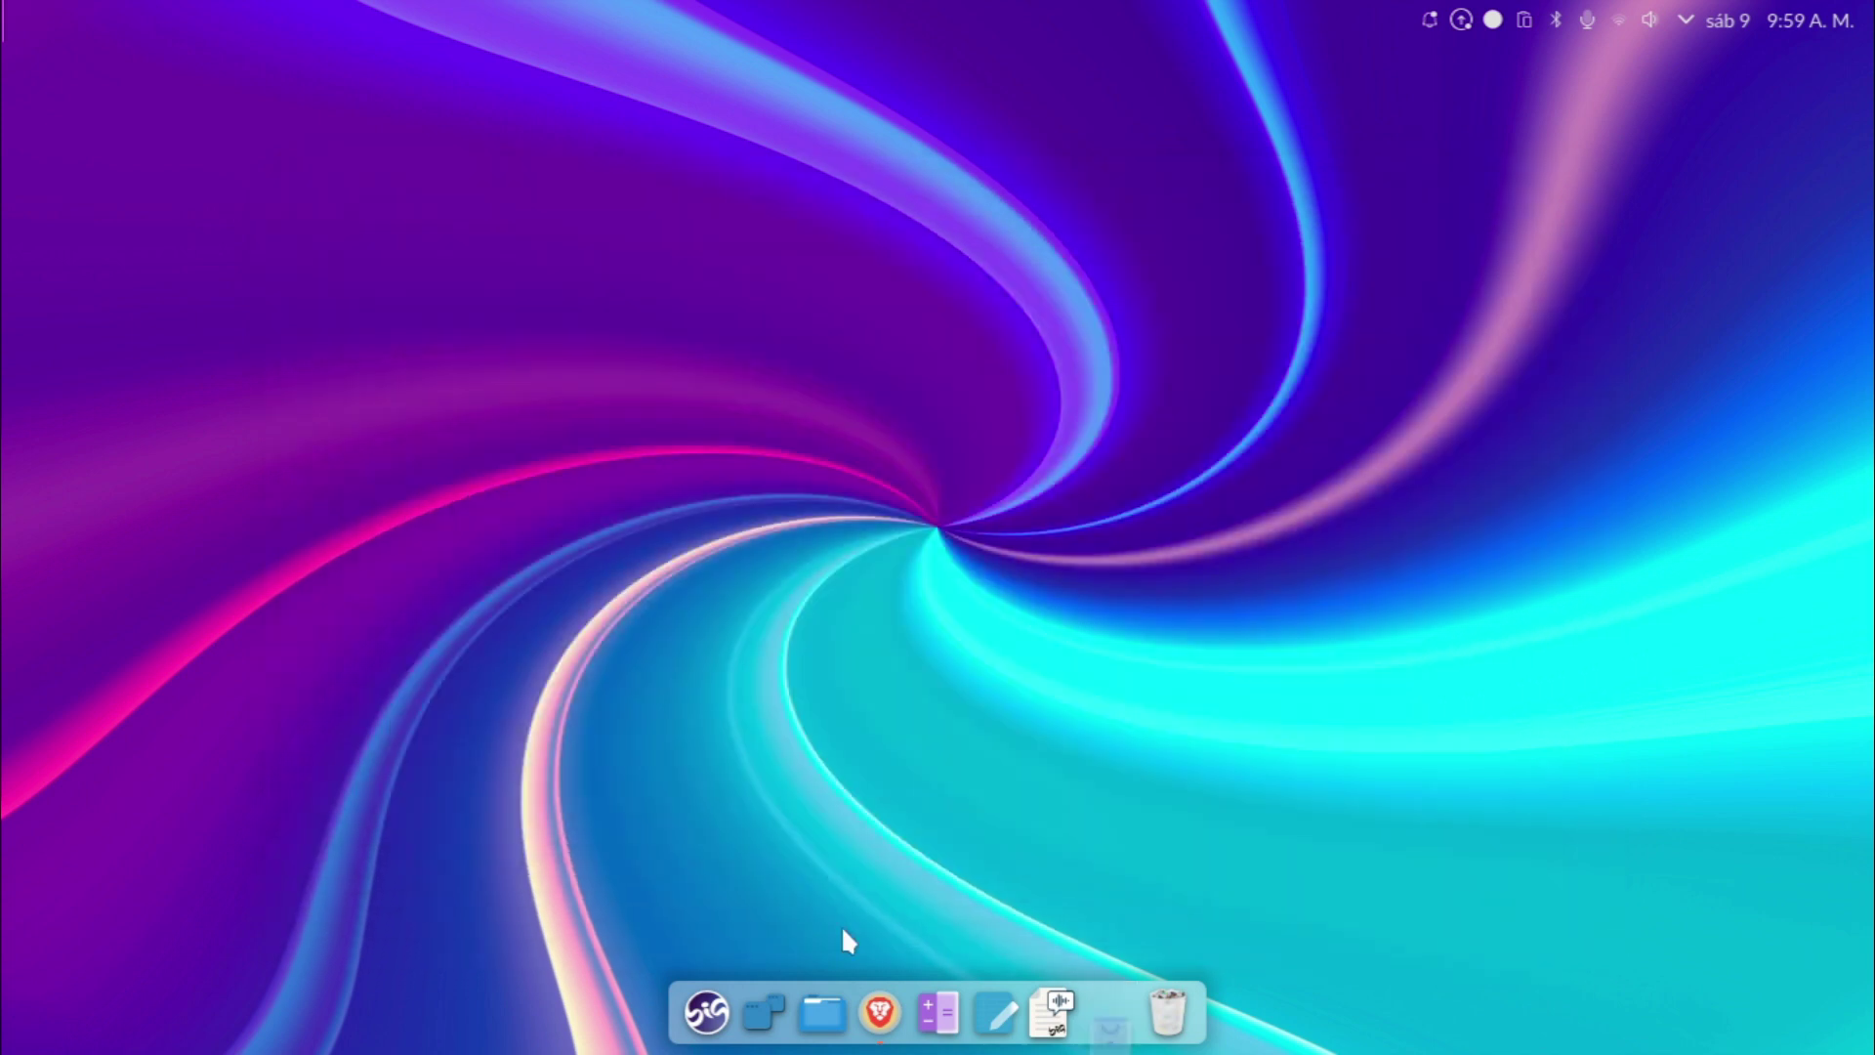
Browse the applications in the launcher's Webapps category and close the launcher.
click(727, 1013)
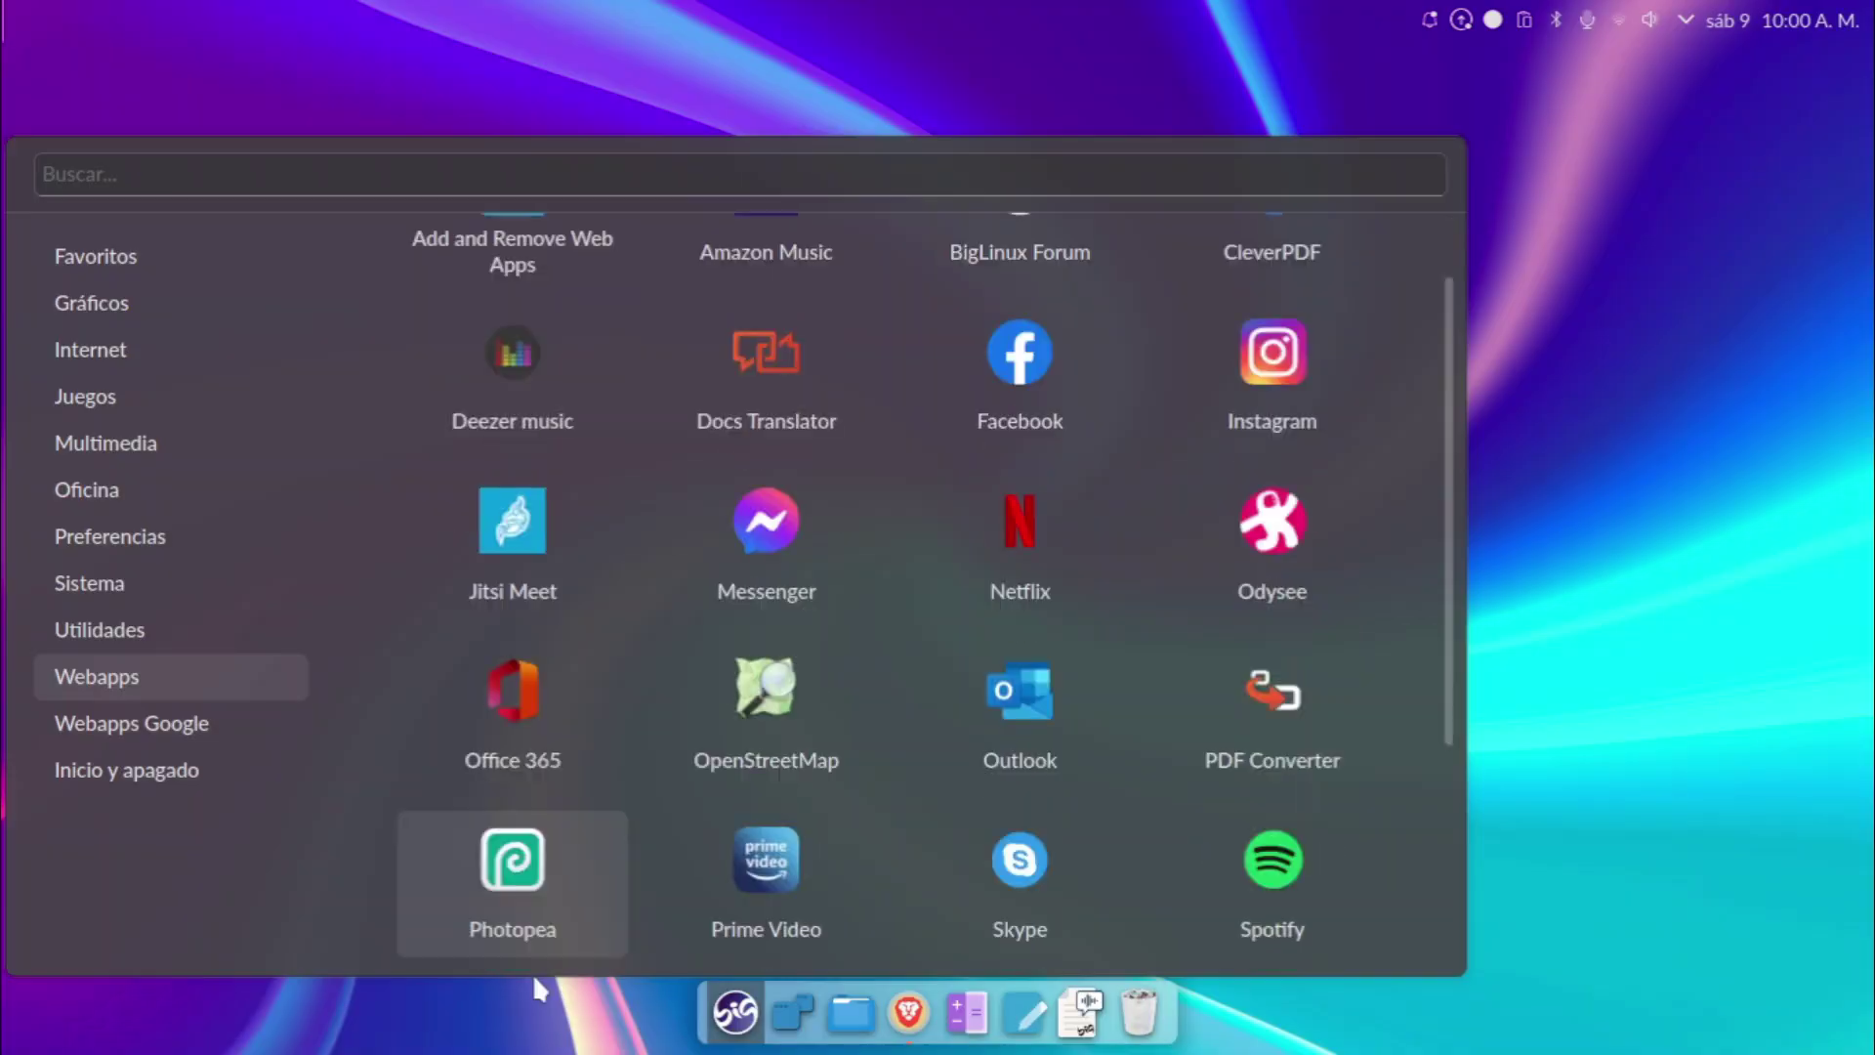
scroll(459, 972, down, 2)
click(387, 966)
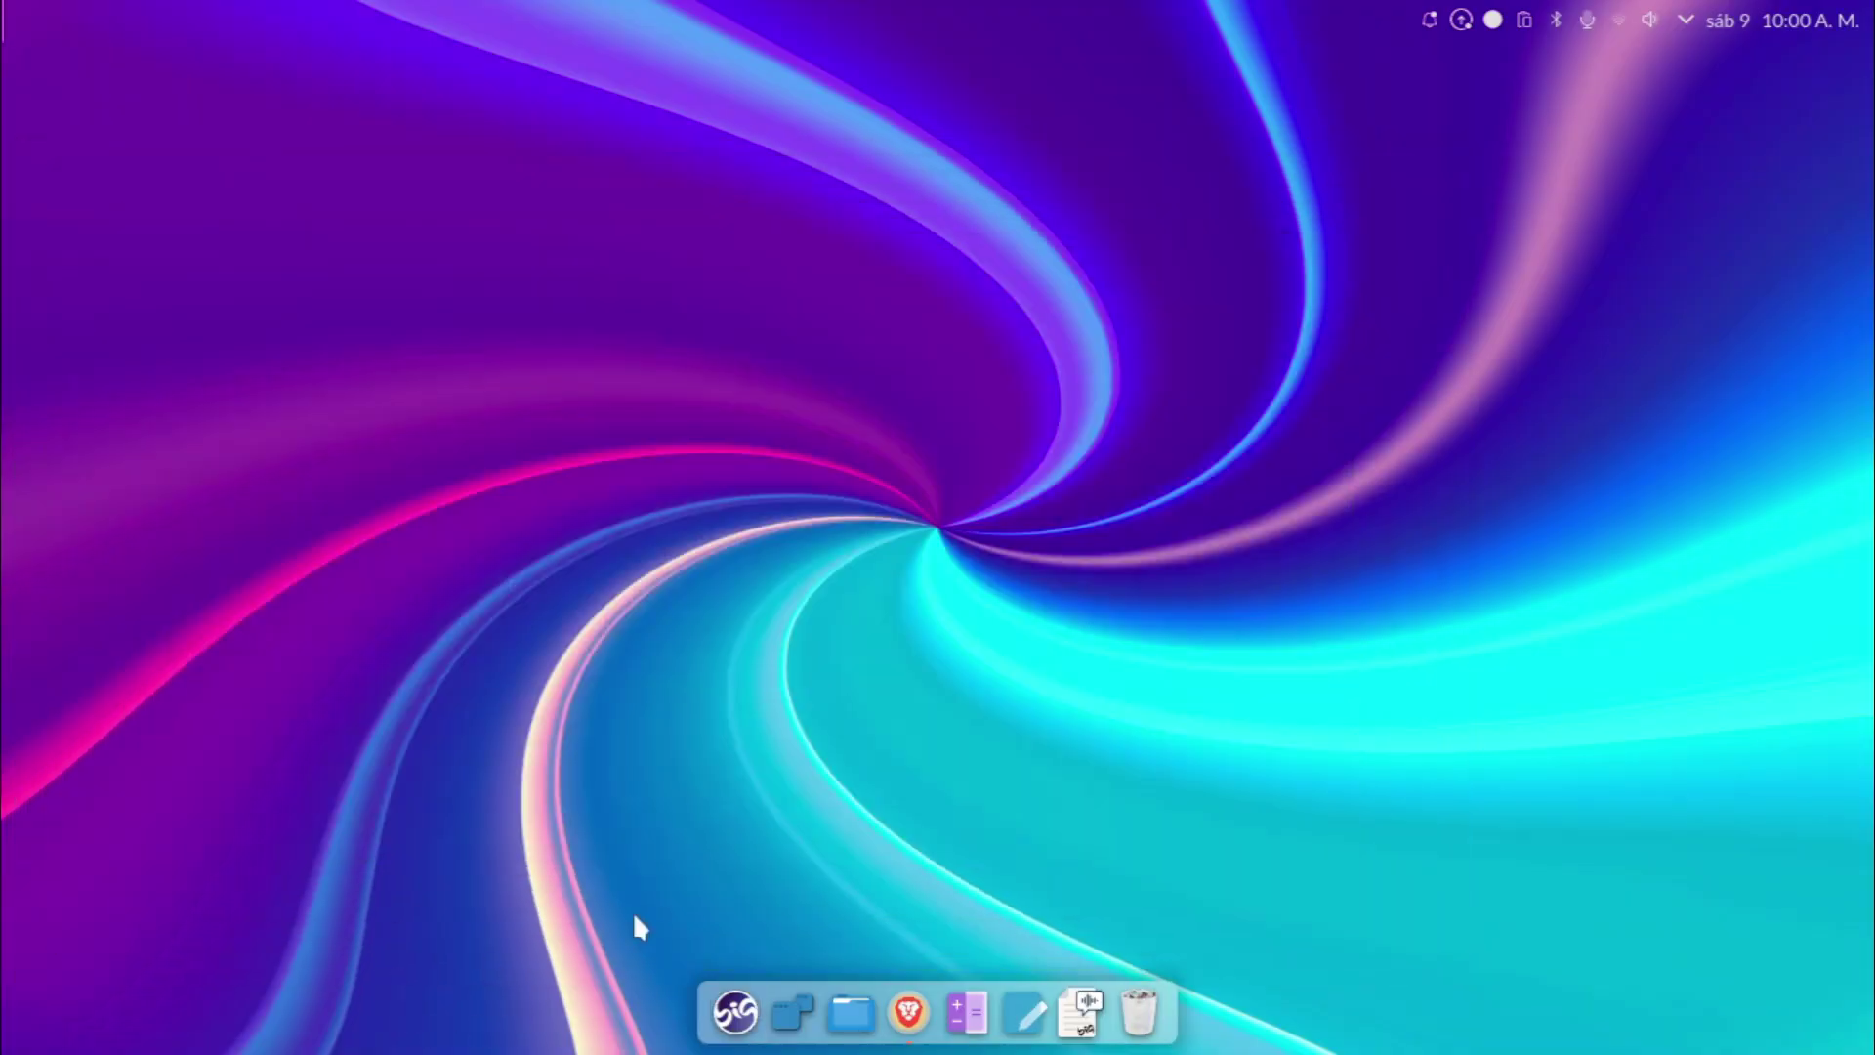
View the desktop's icon arrangement options and dismiss them without changing anything.
right_click(637, 878)
mouse_move(887, 584)
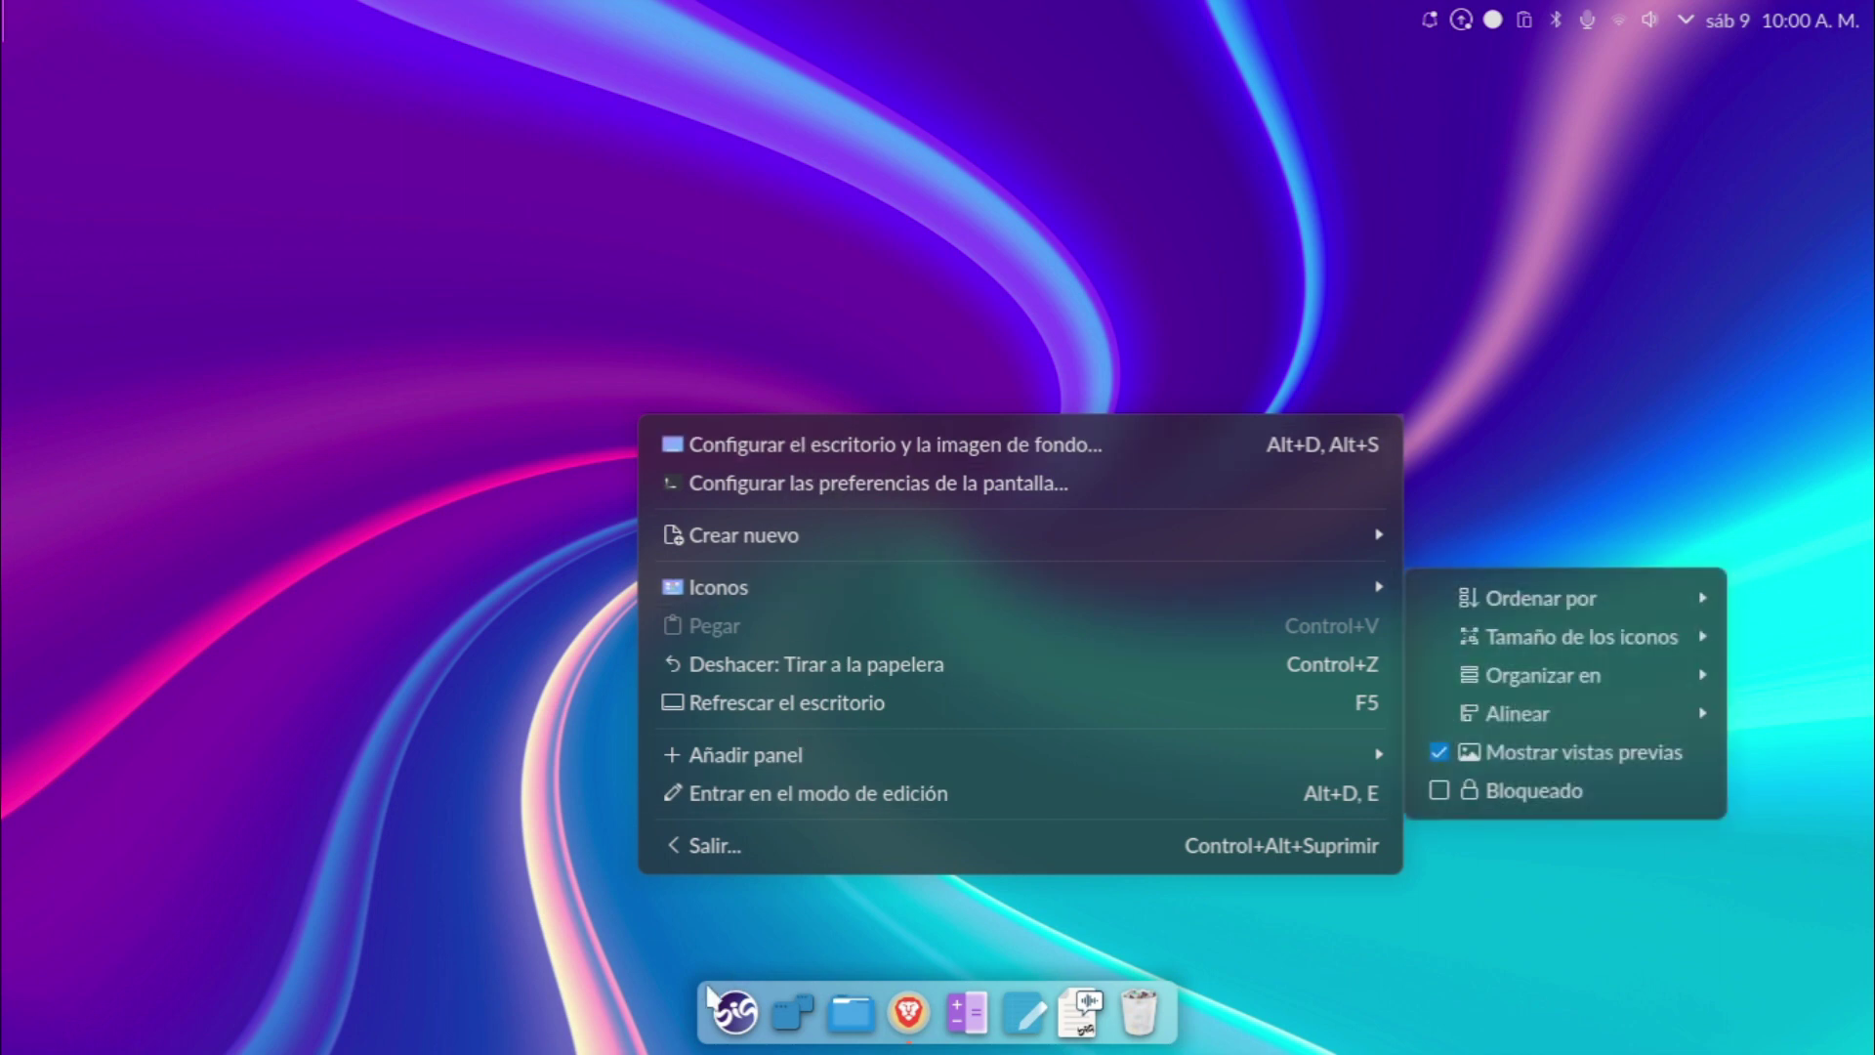
click(720, 1018)
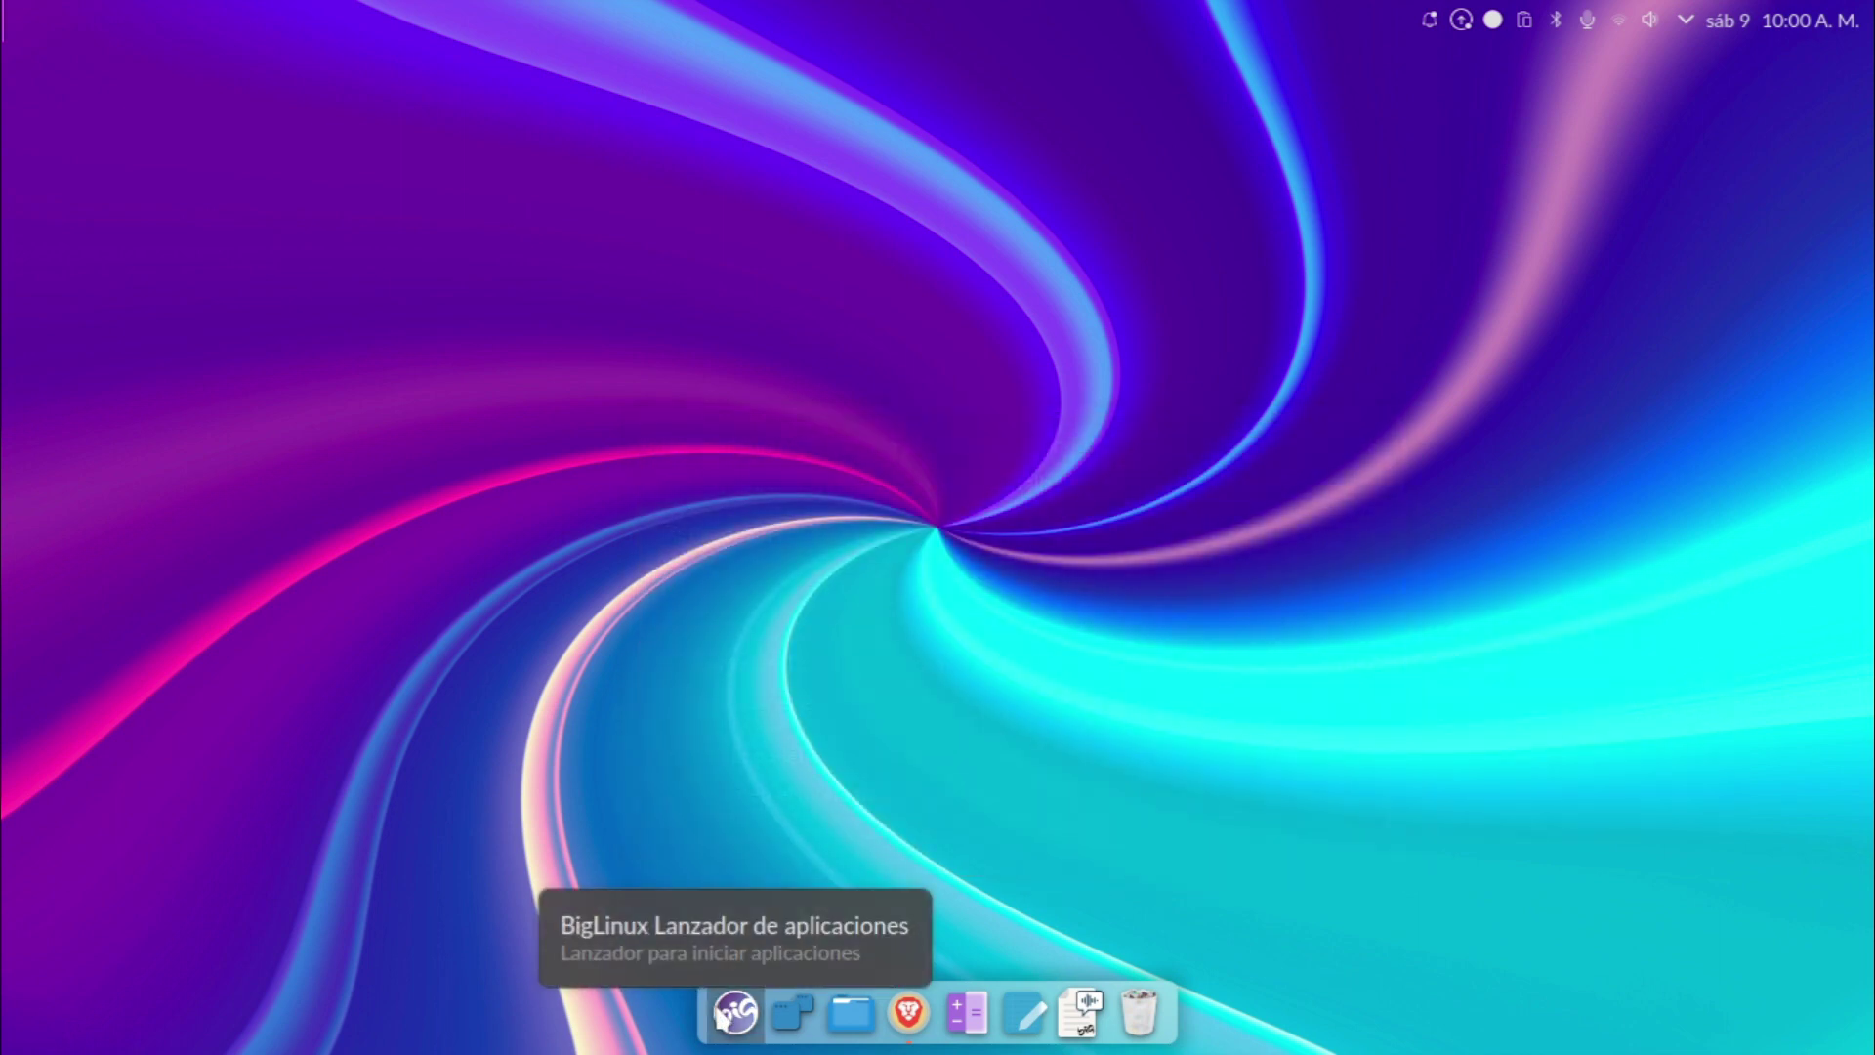
Open the Control Center from the launcher's Preferencias category and look over its main page.
click(720, 1018)
click(242, 302)
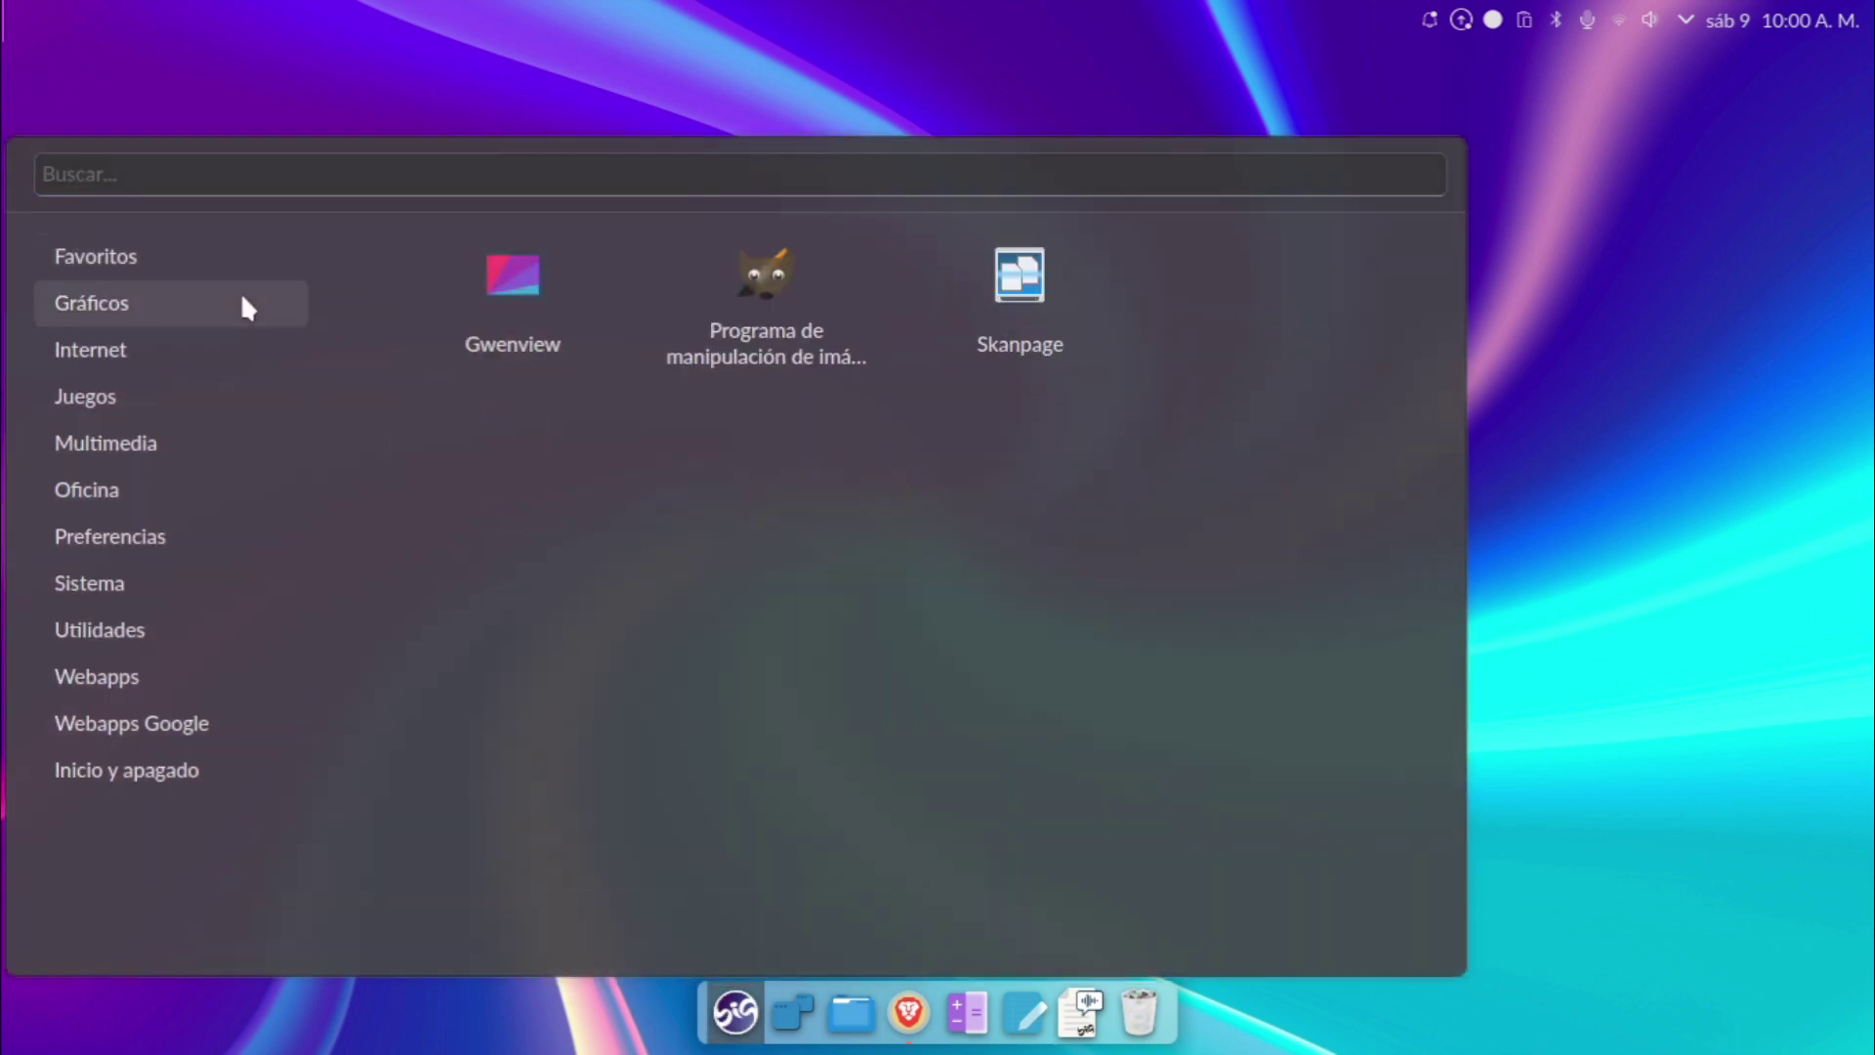
mouse_move(166, 583)
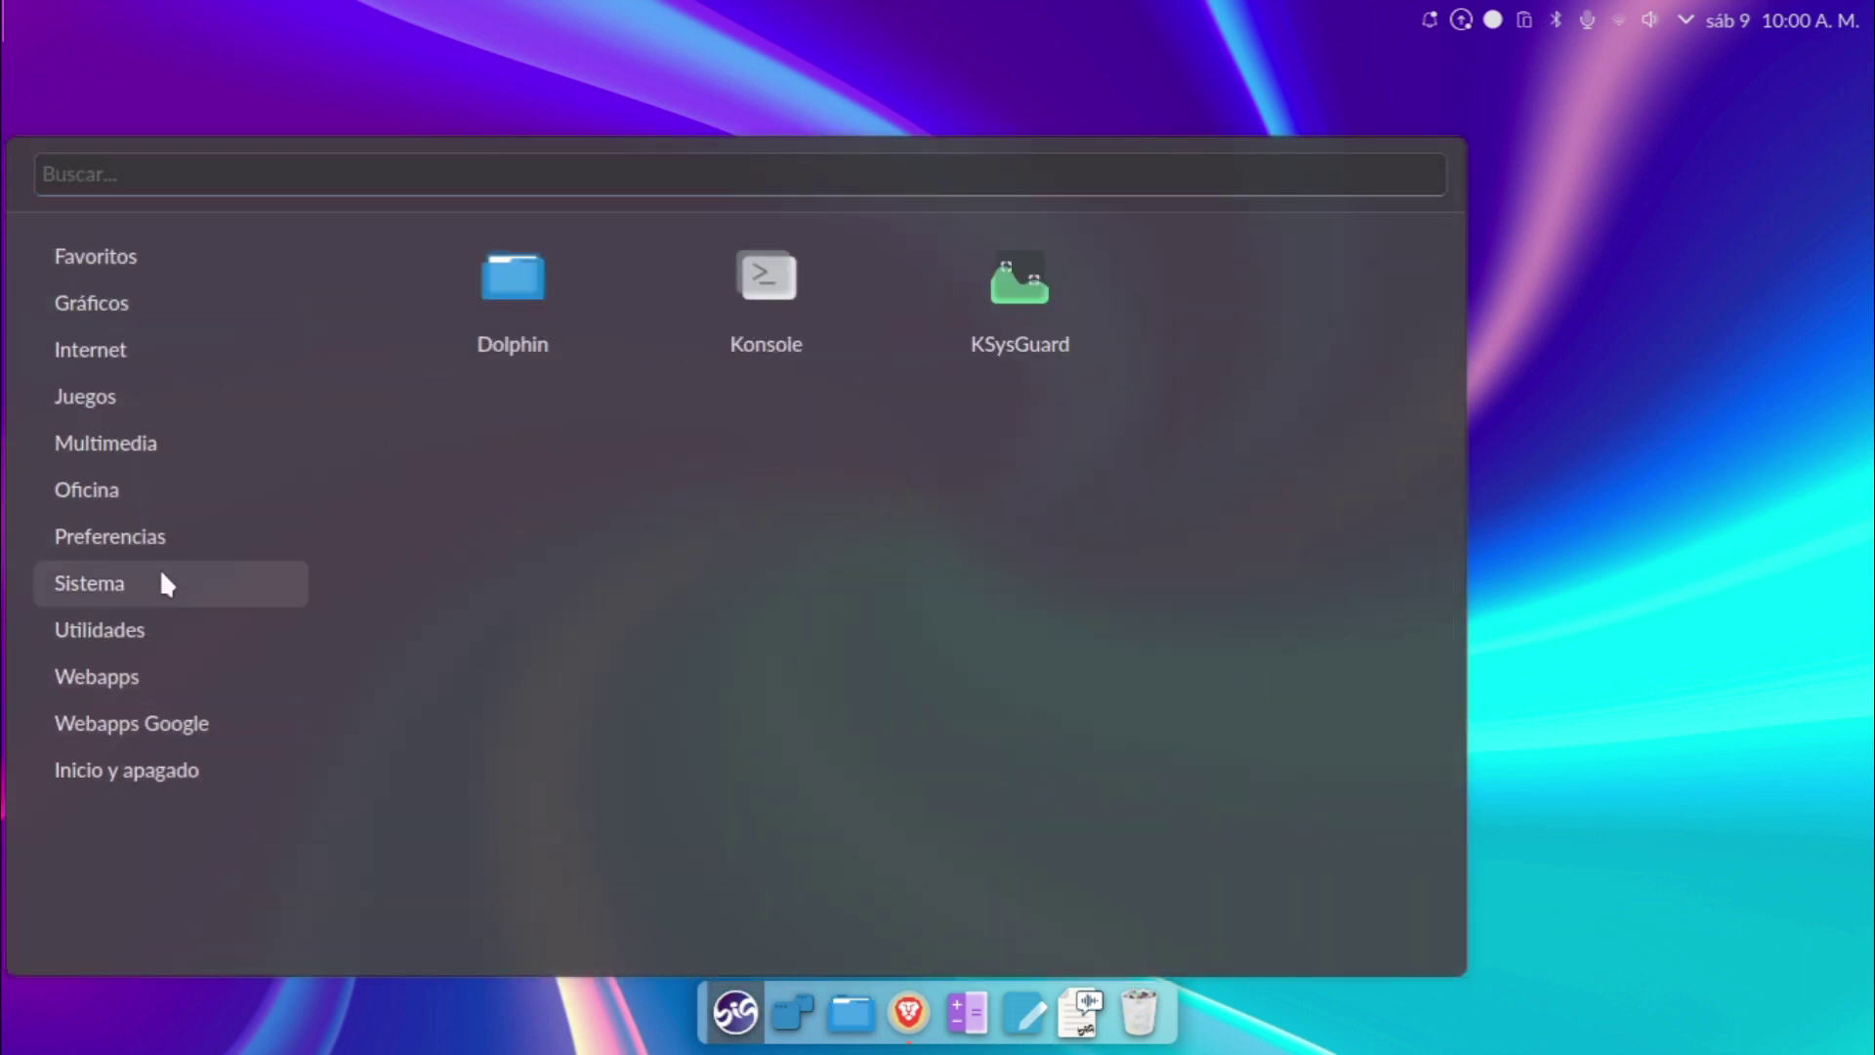
mouse_move(154, 540)
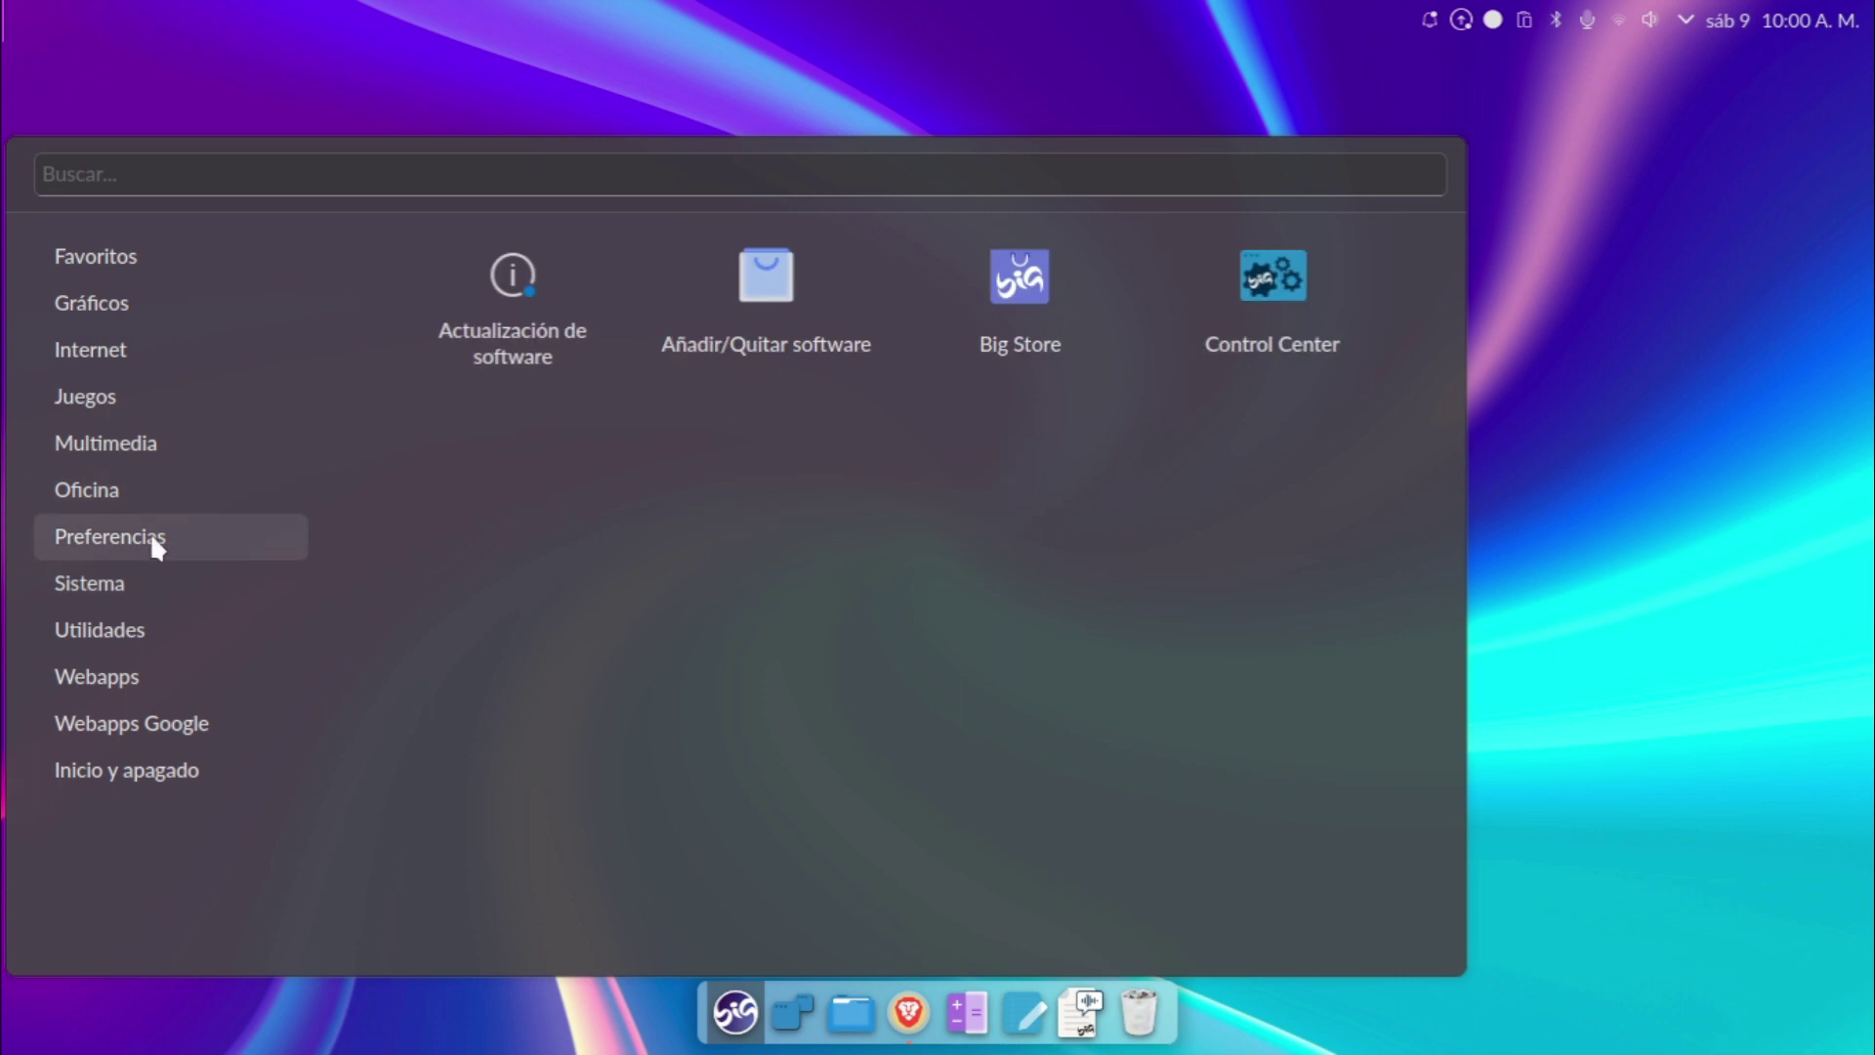
click(1241, 287)
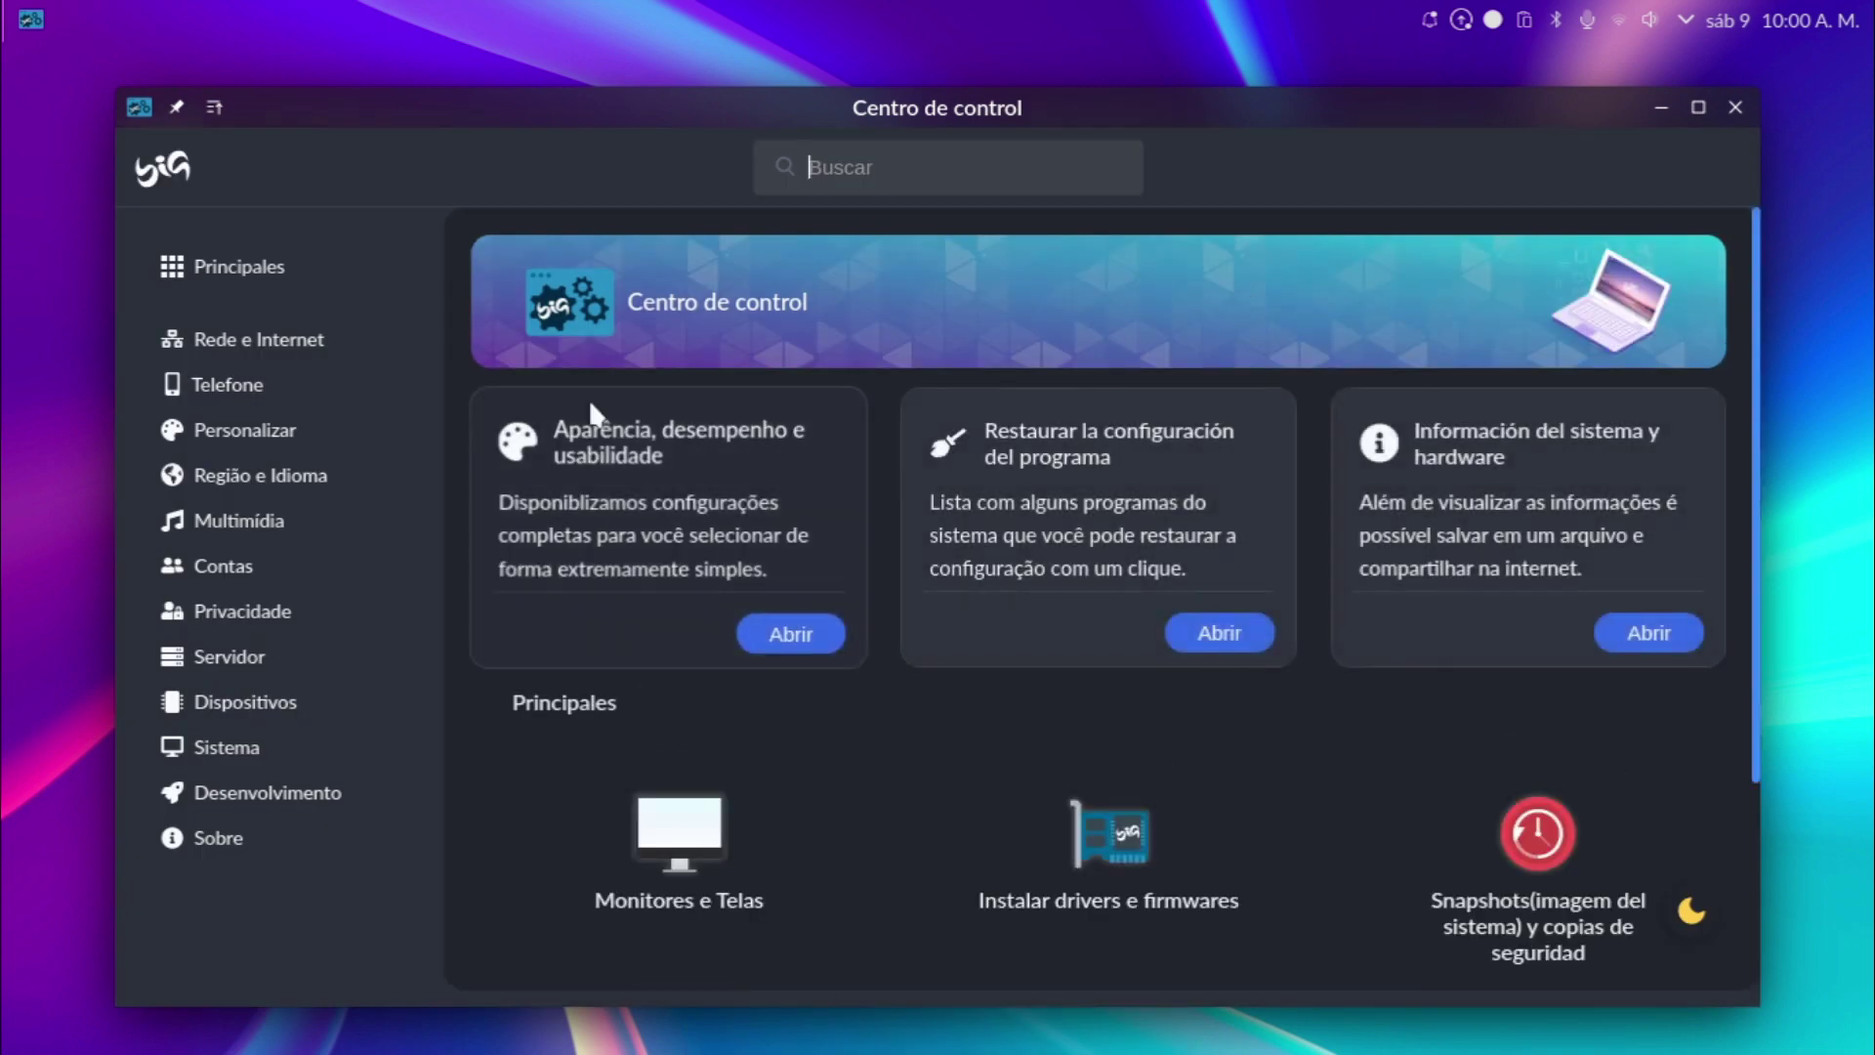
scroll(1281, 746, down, 3)
scroll(1281, 746, up, 3)
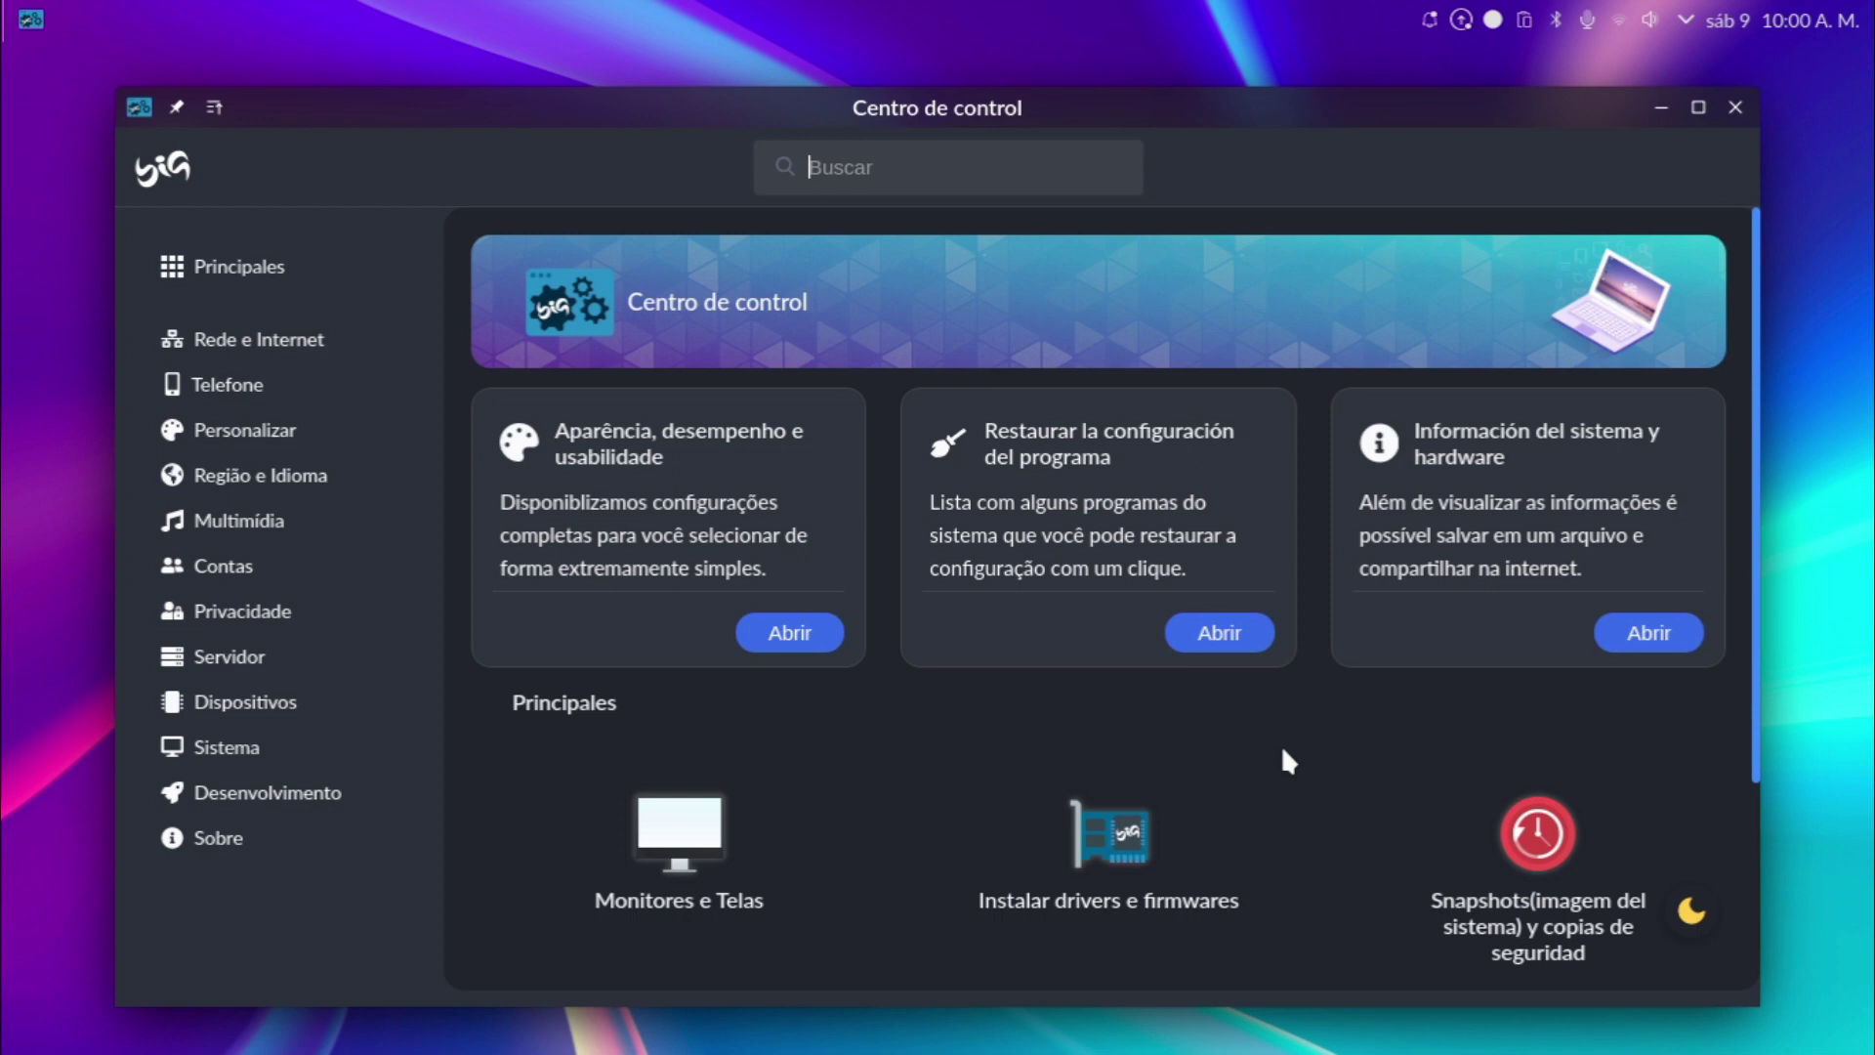
Take a full-screen screenshot showing the Control Center, save it, and close Spectacle.
key(Print)
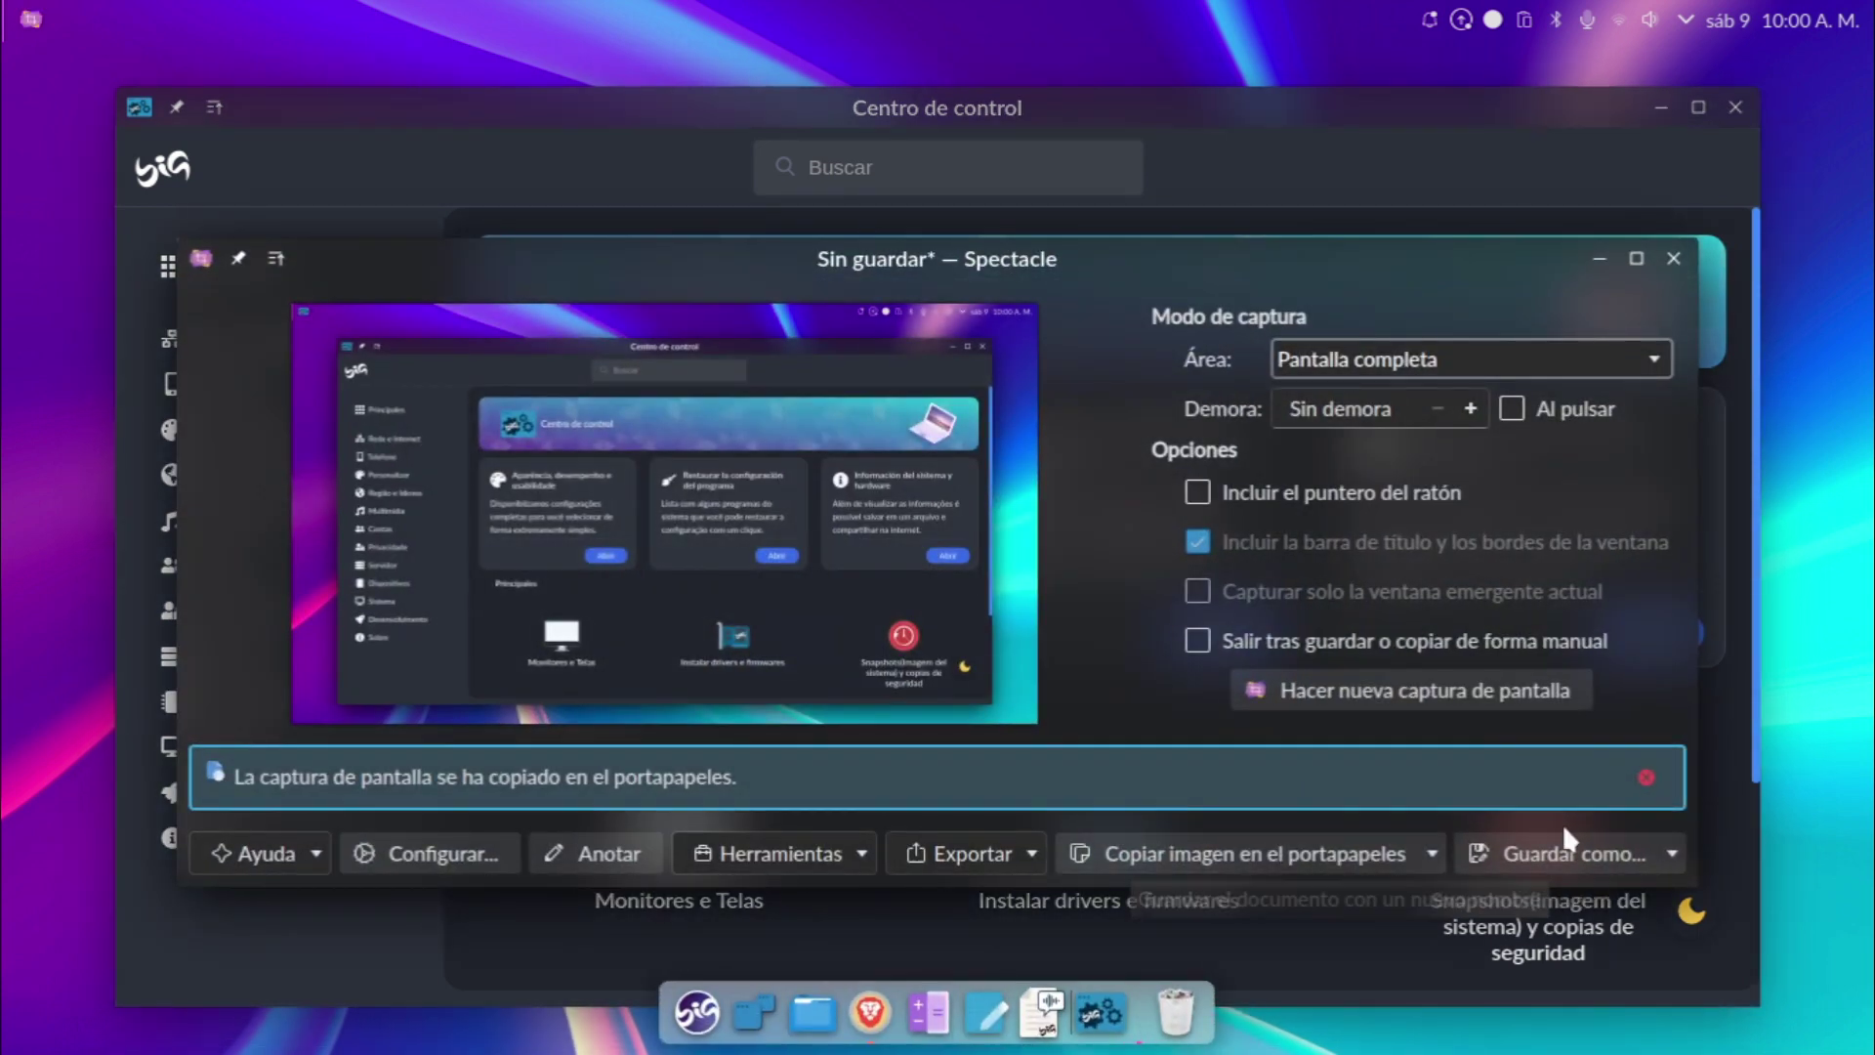
click(1521, 856)
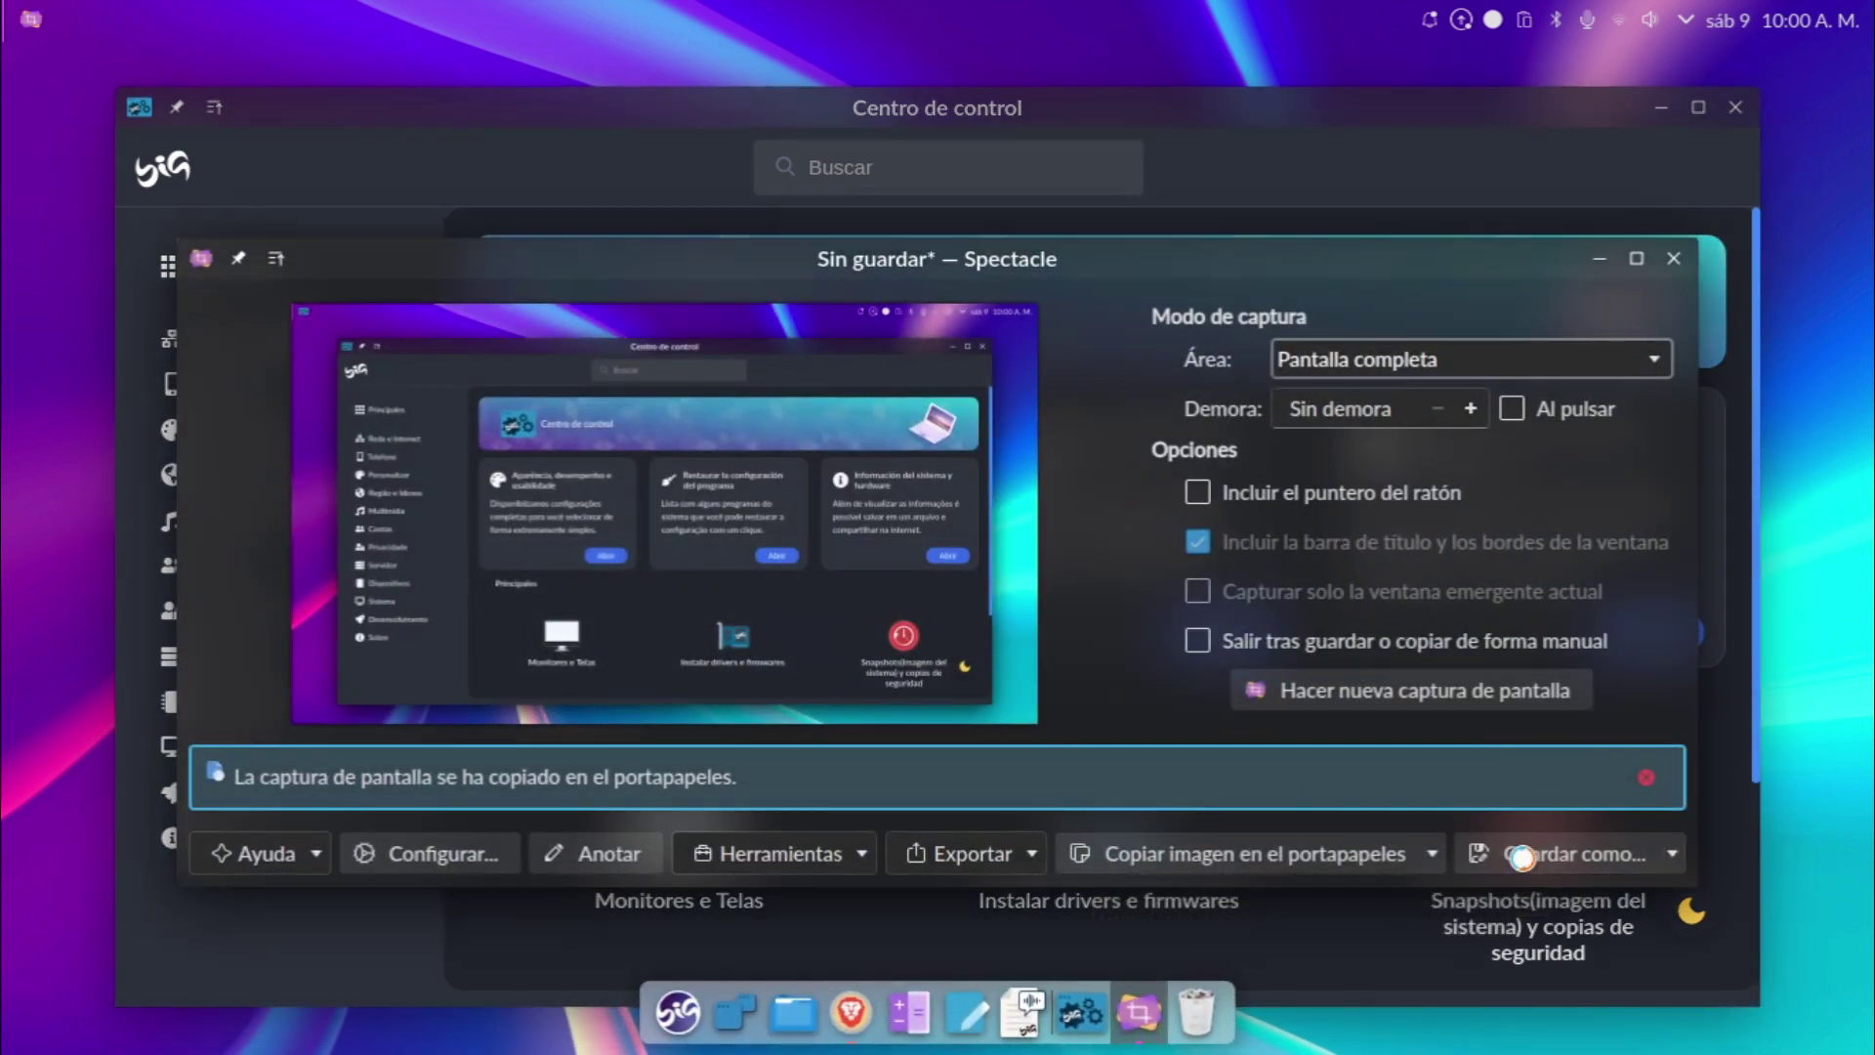
click(1331, 975)
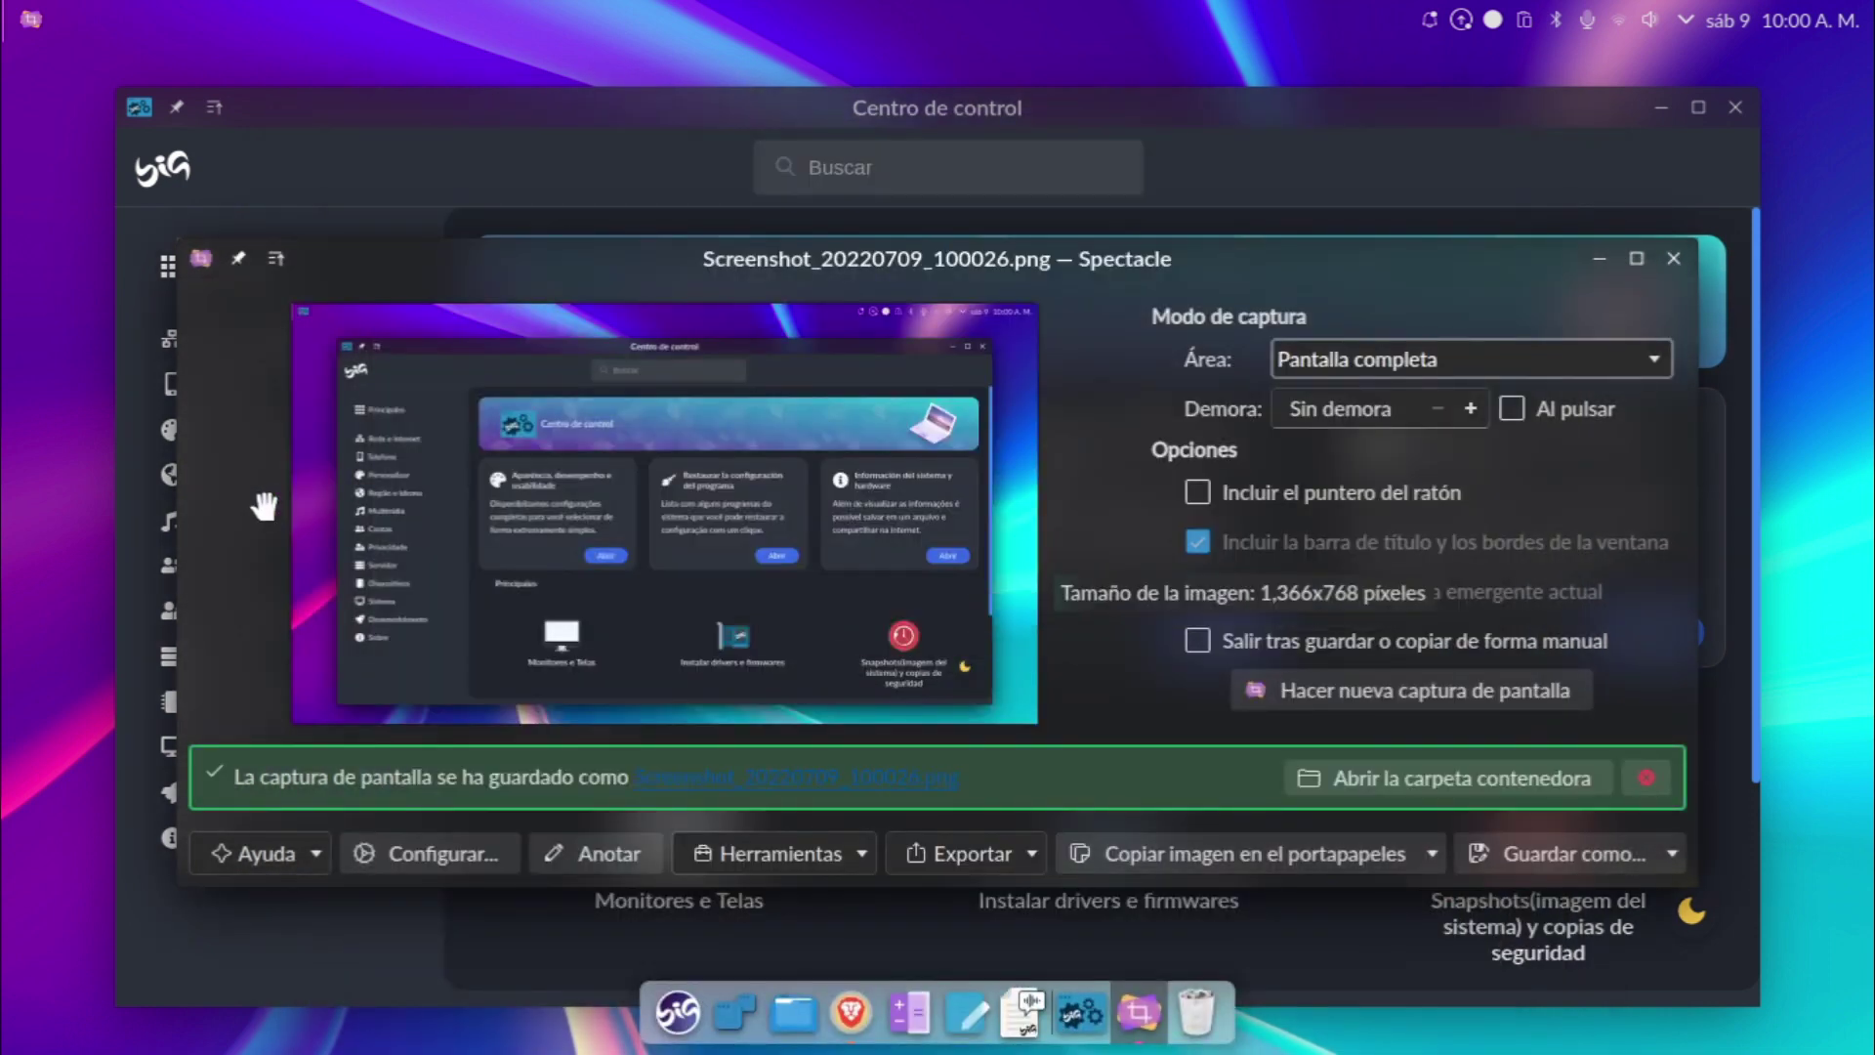
click(1673, 258)
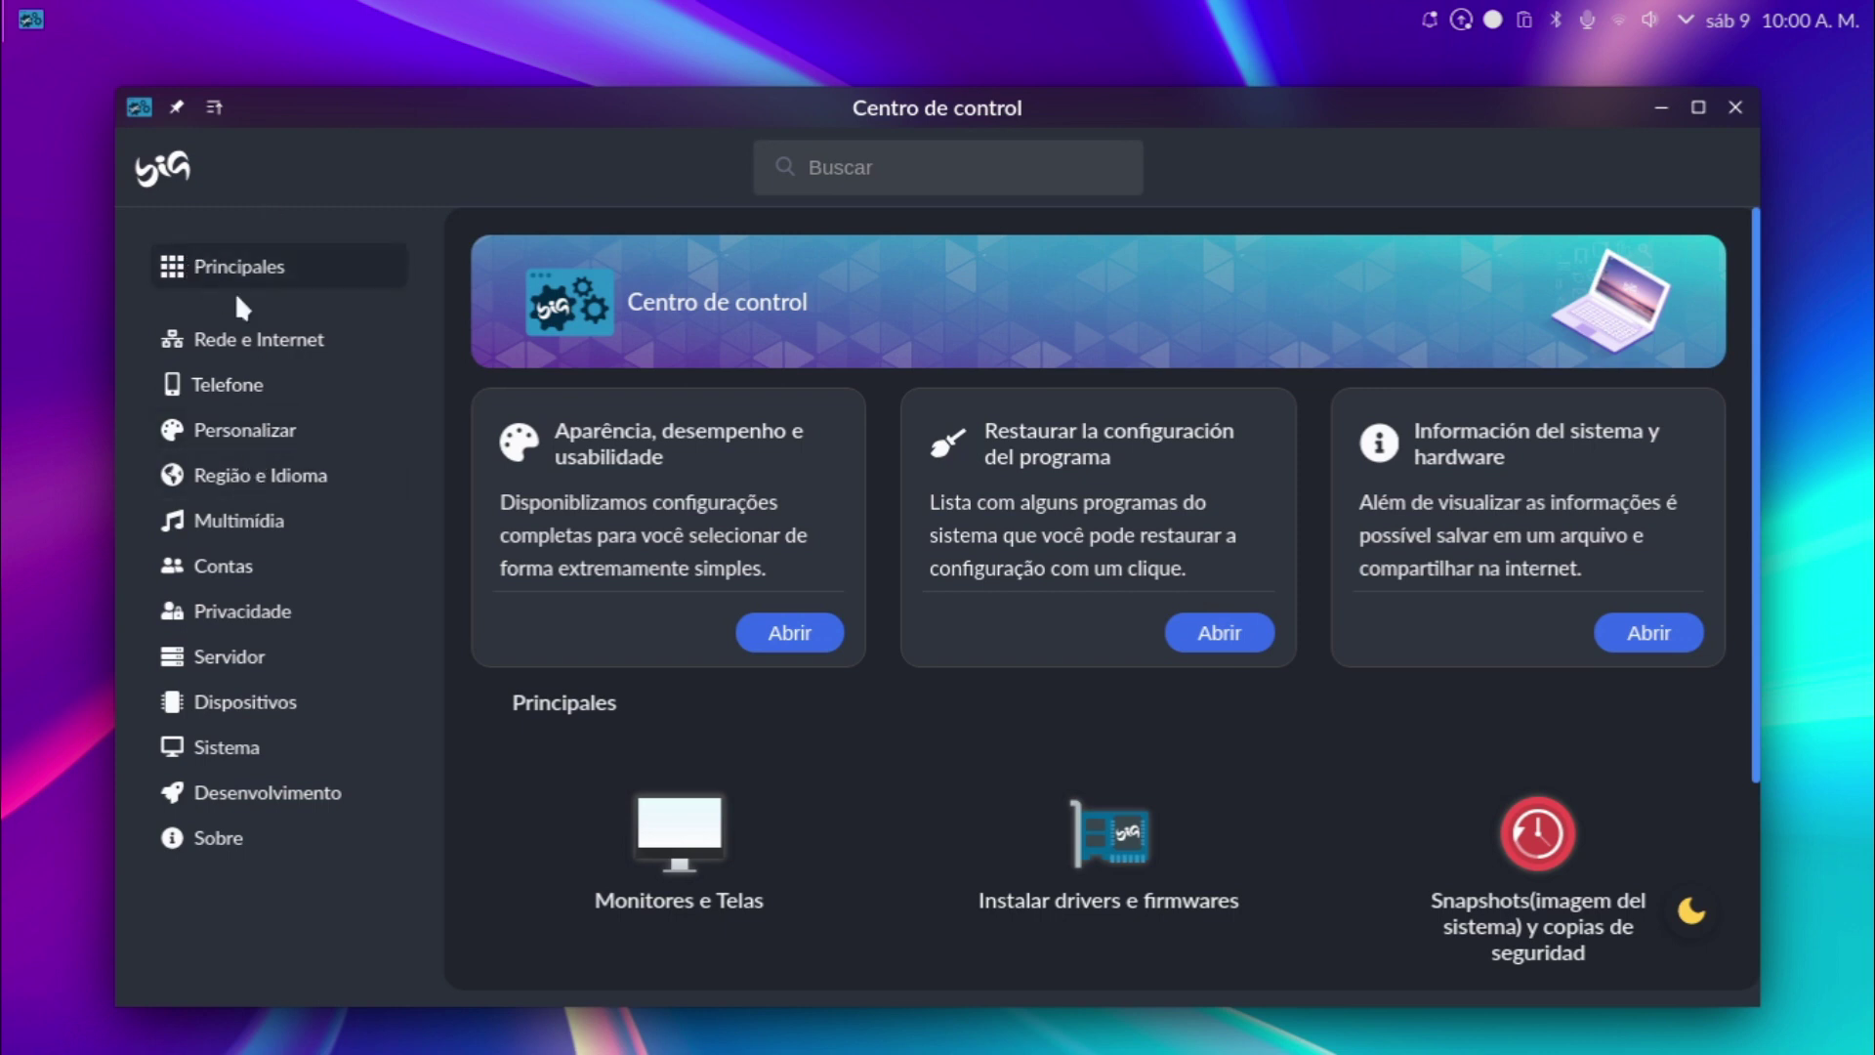
Look through the Rede e Internet, Telefone and Personalizar categories, and close the Control Center.
click(247, 344)
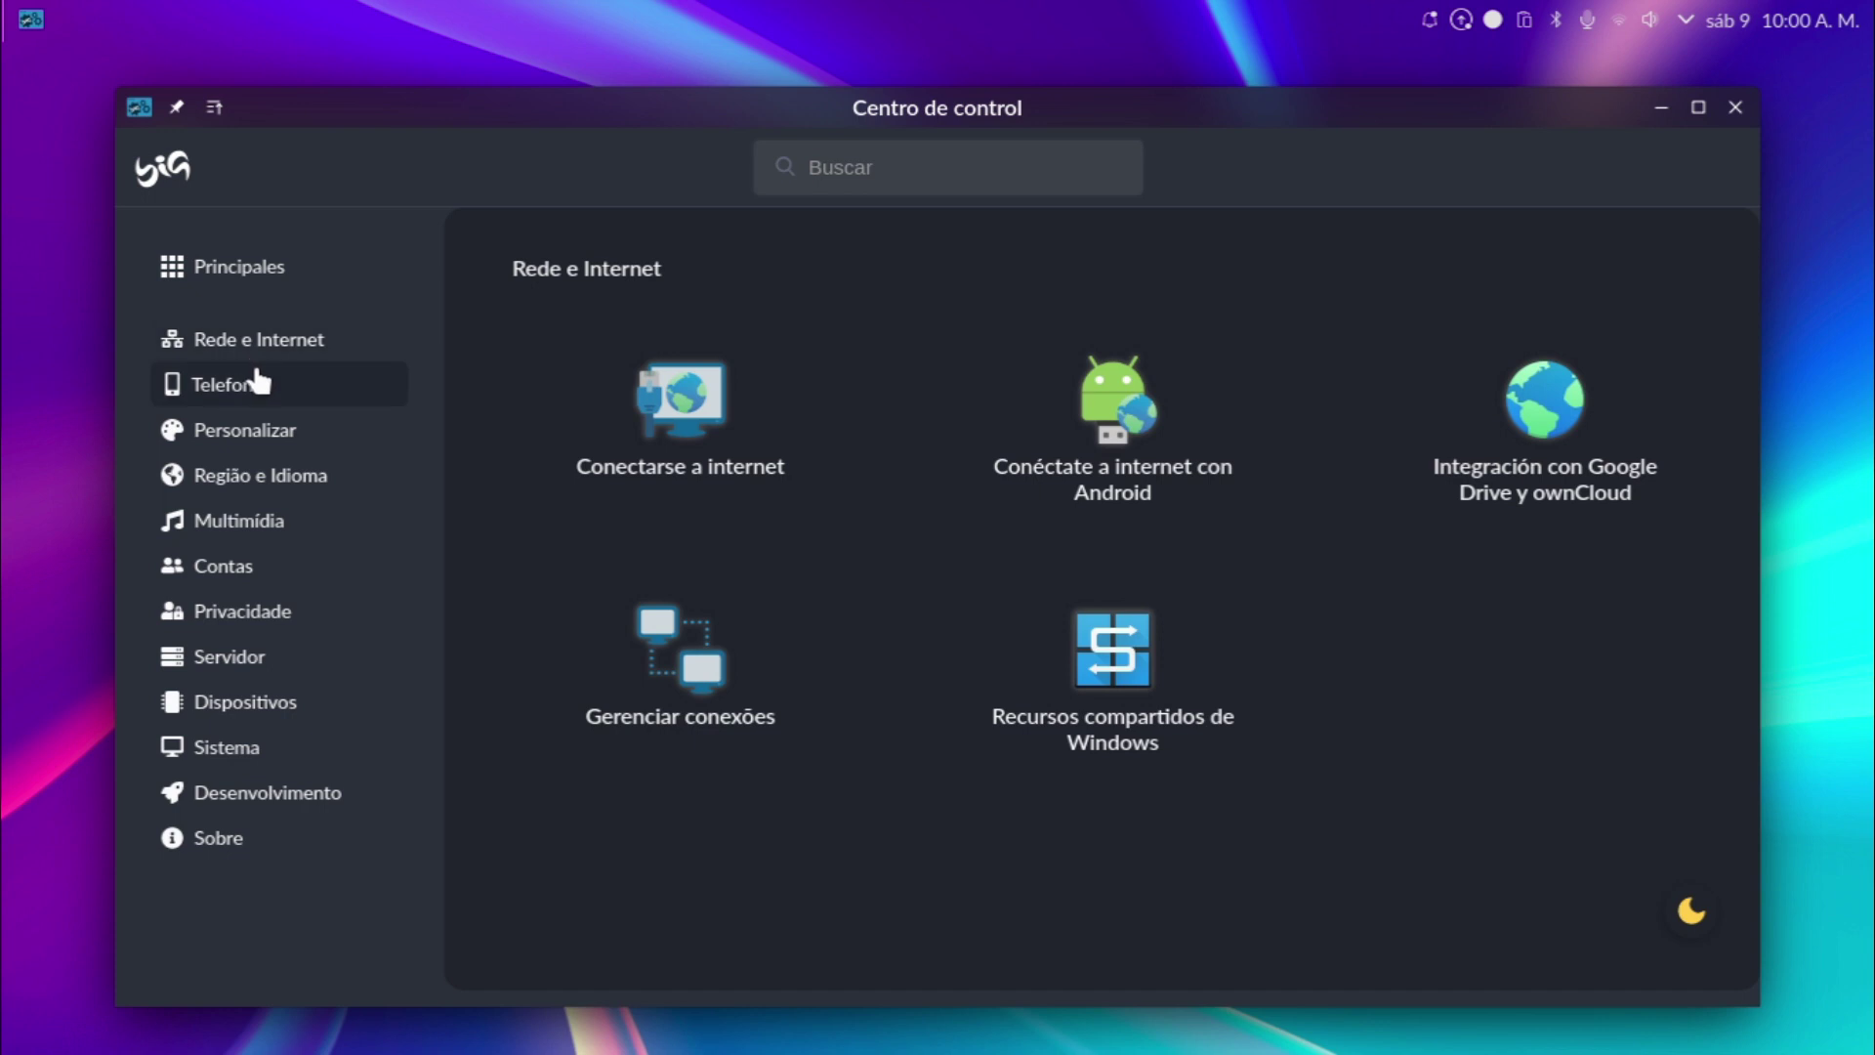
click(256, 406)
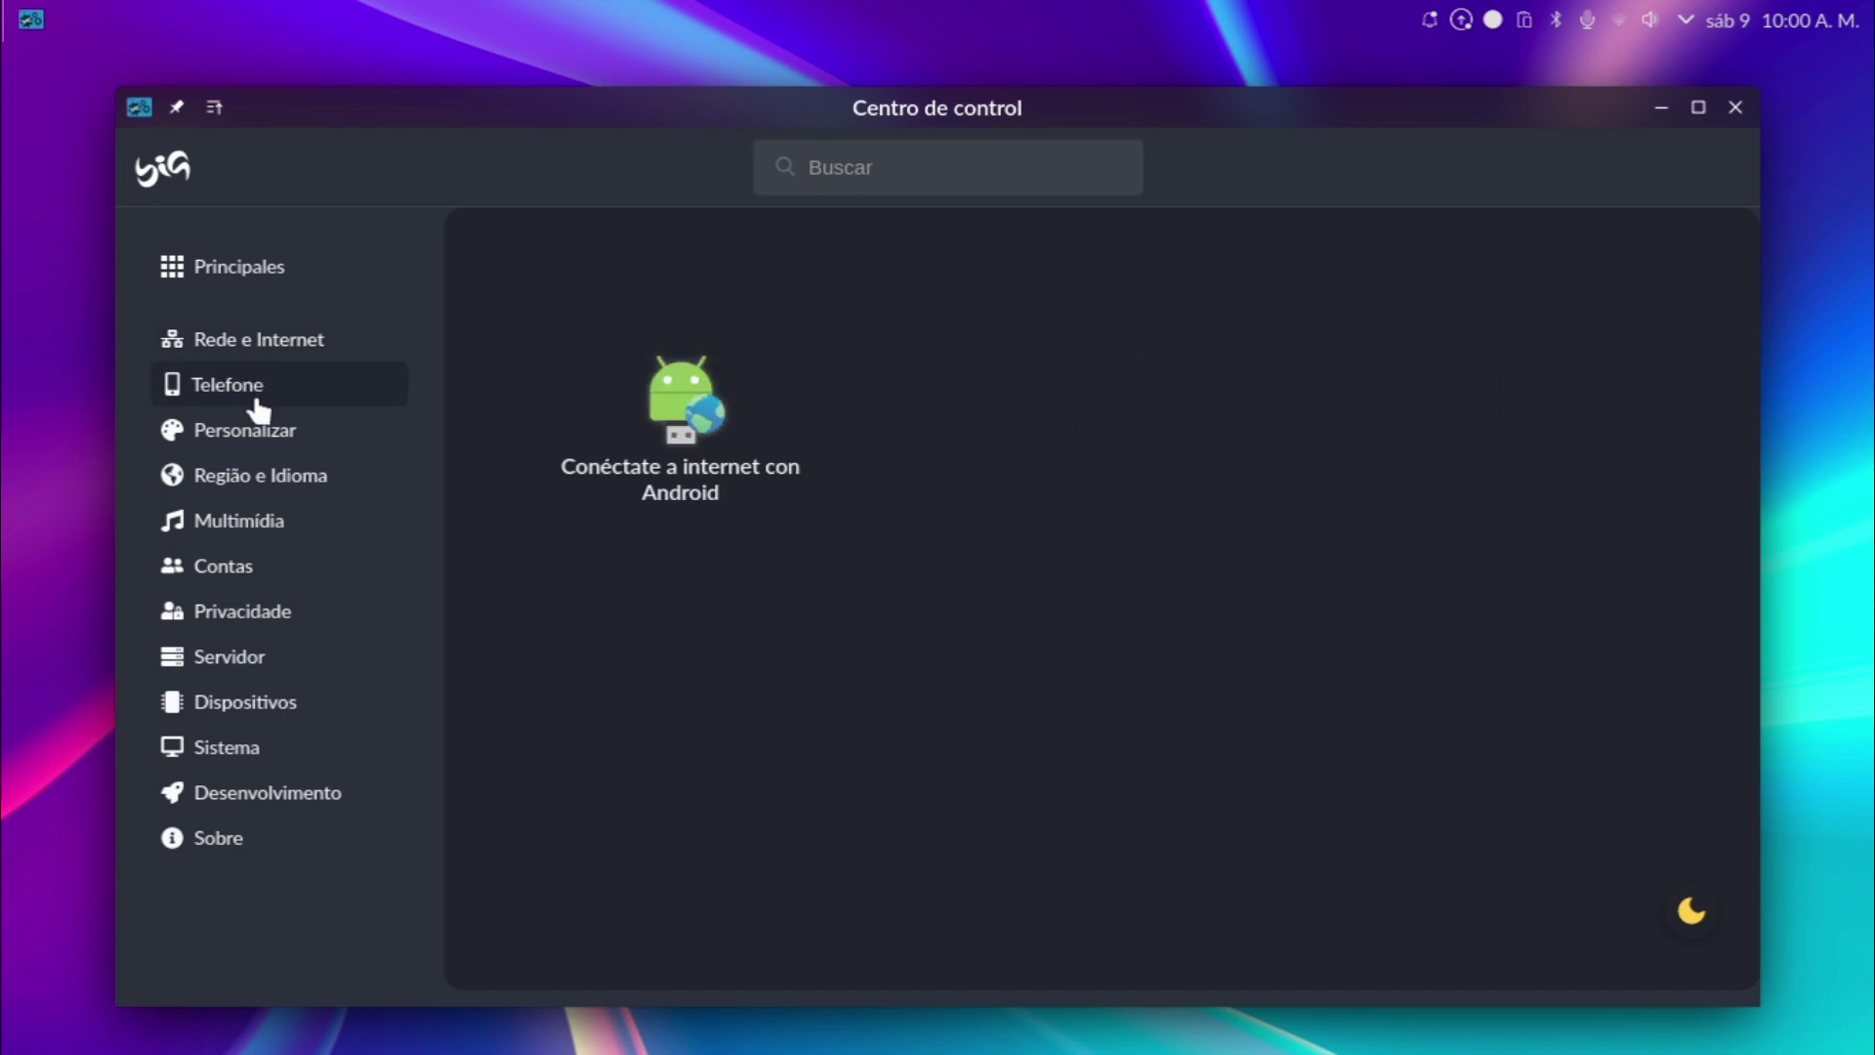
click(247, 473)
click(247, 441)
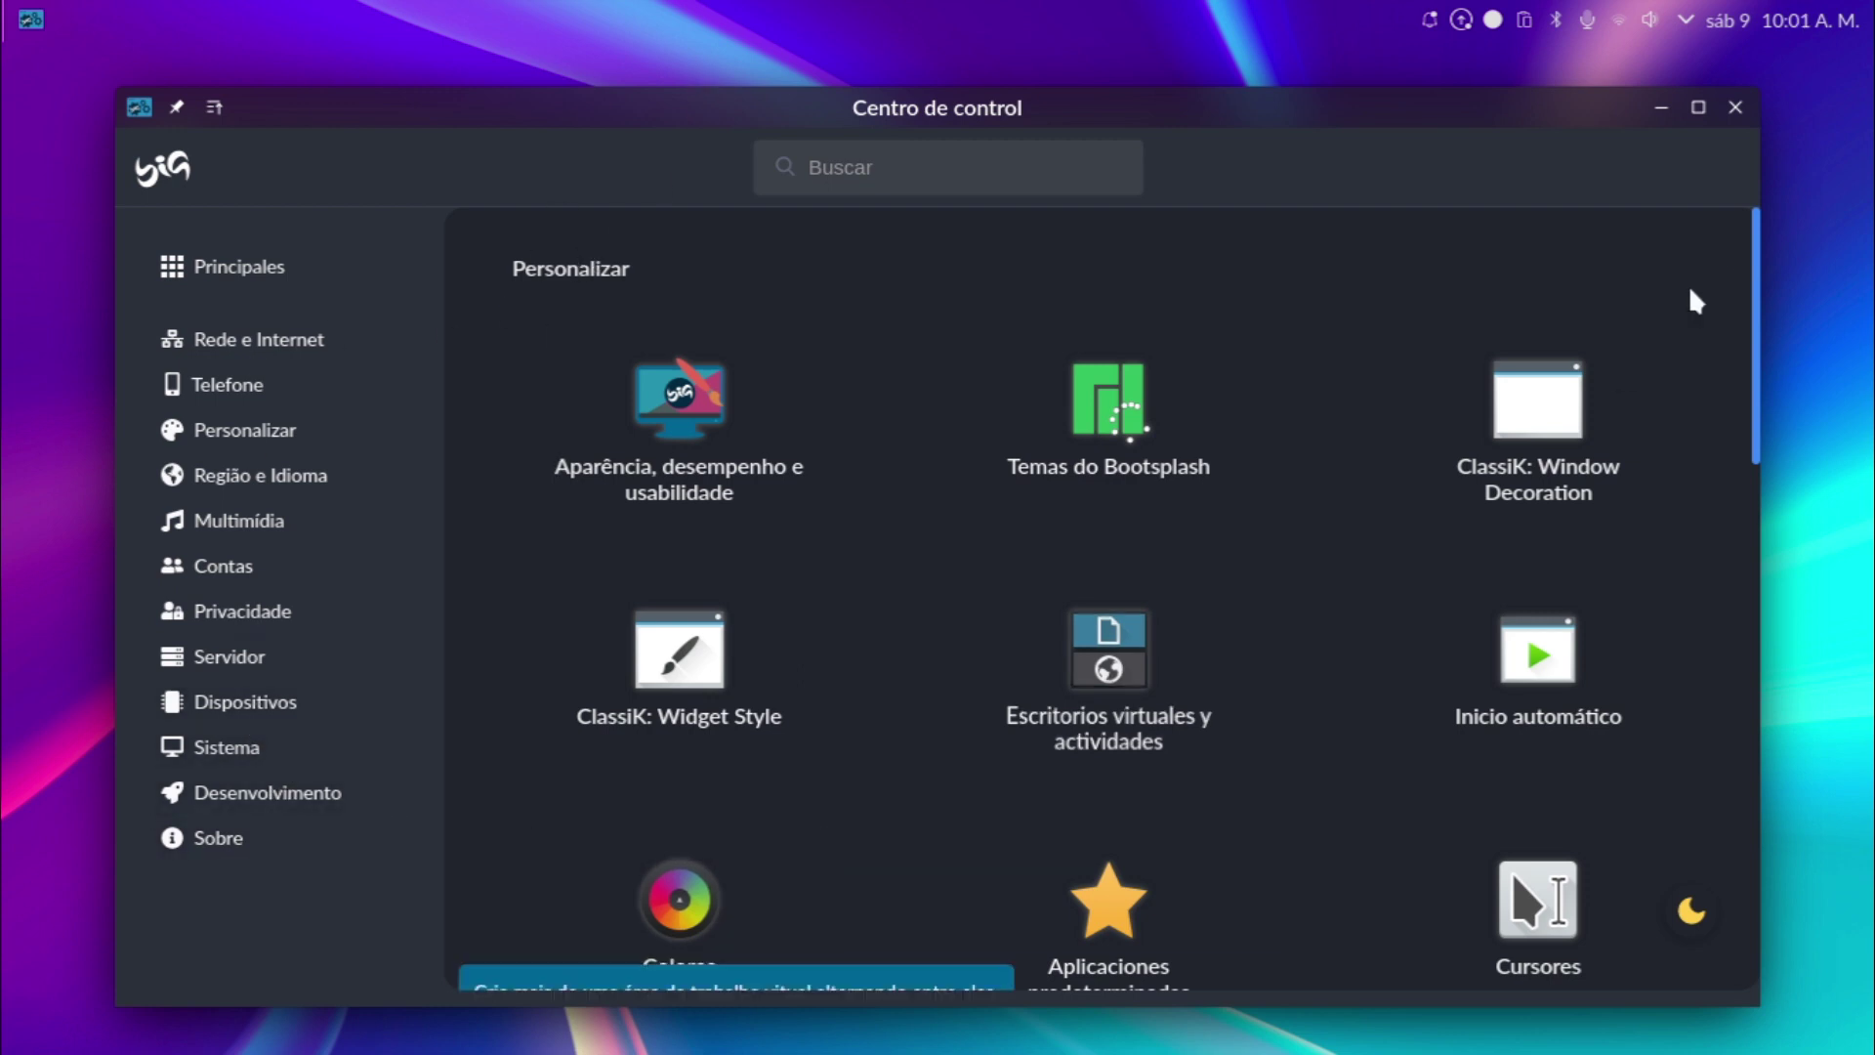
click(1735, 108)
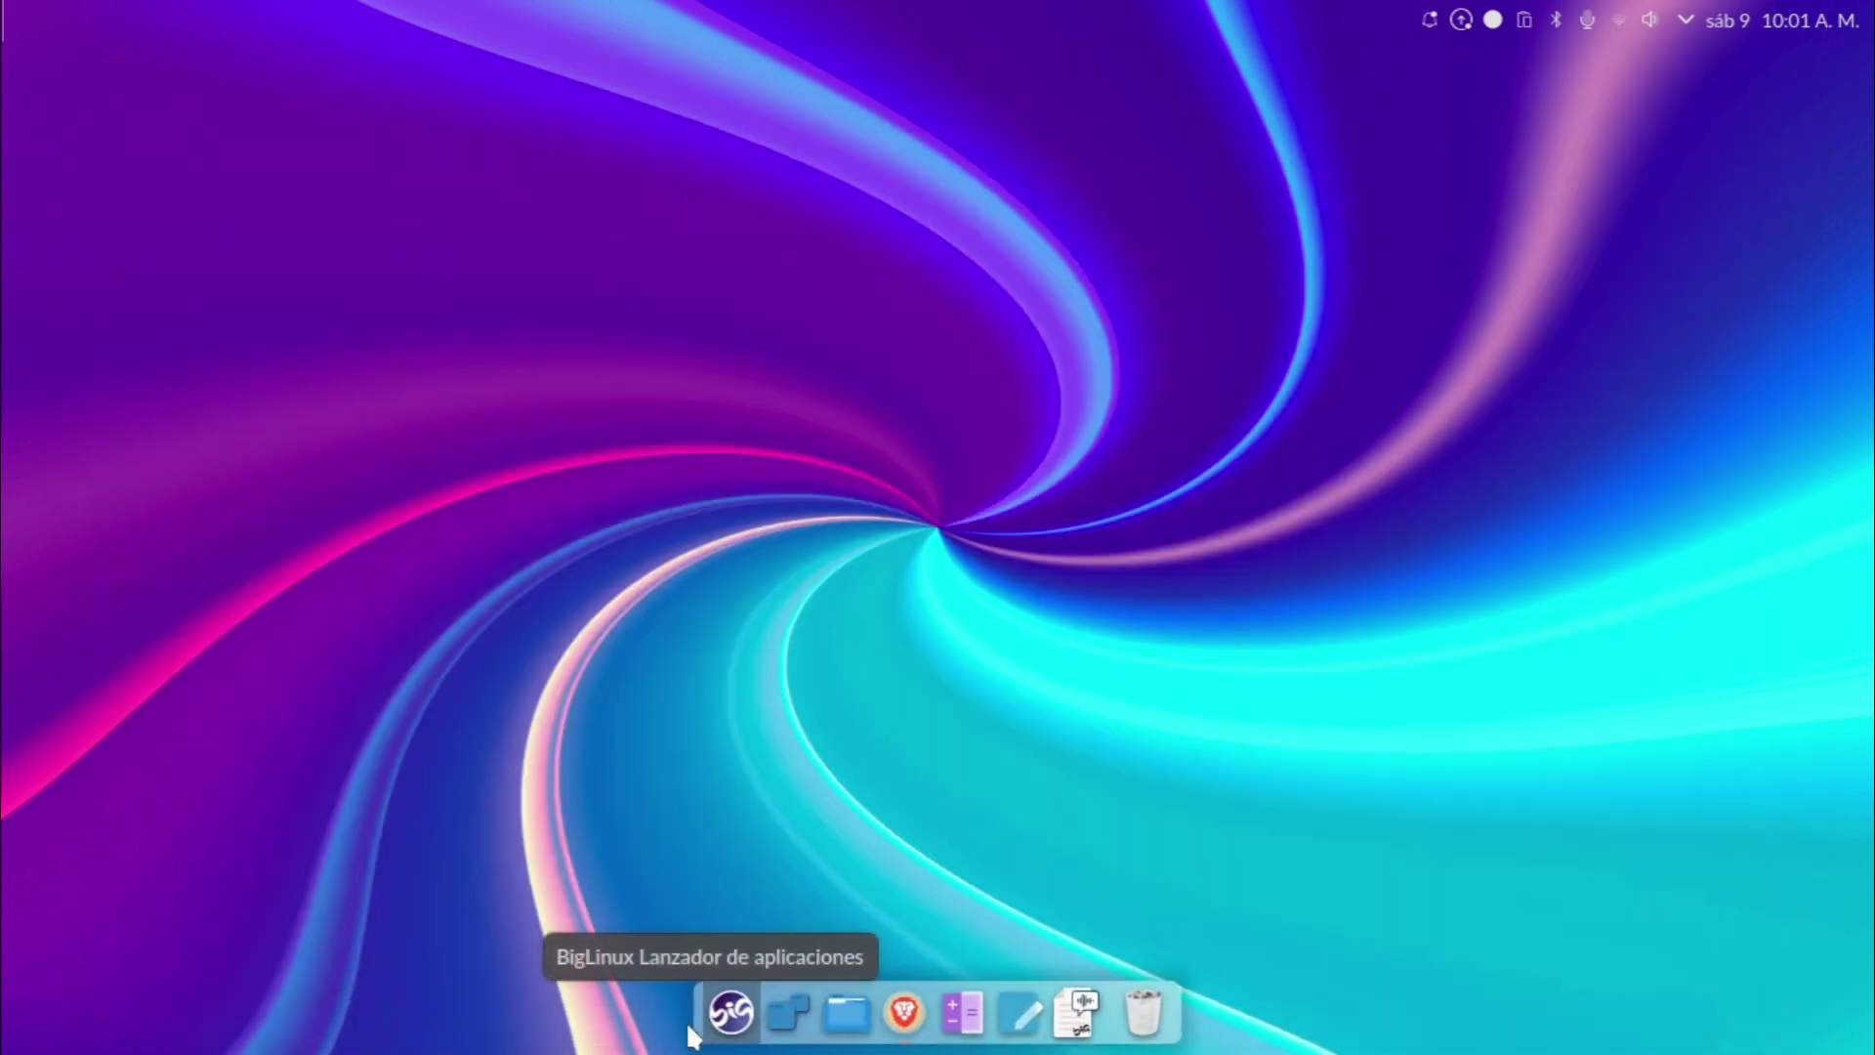
Reopen the Control Center from the launcher's Preferencias category.
click(735, 1013)
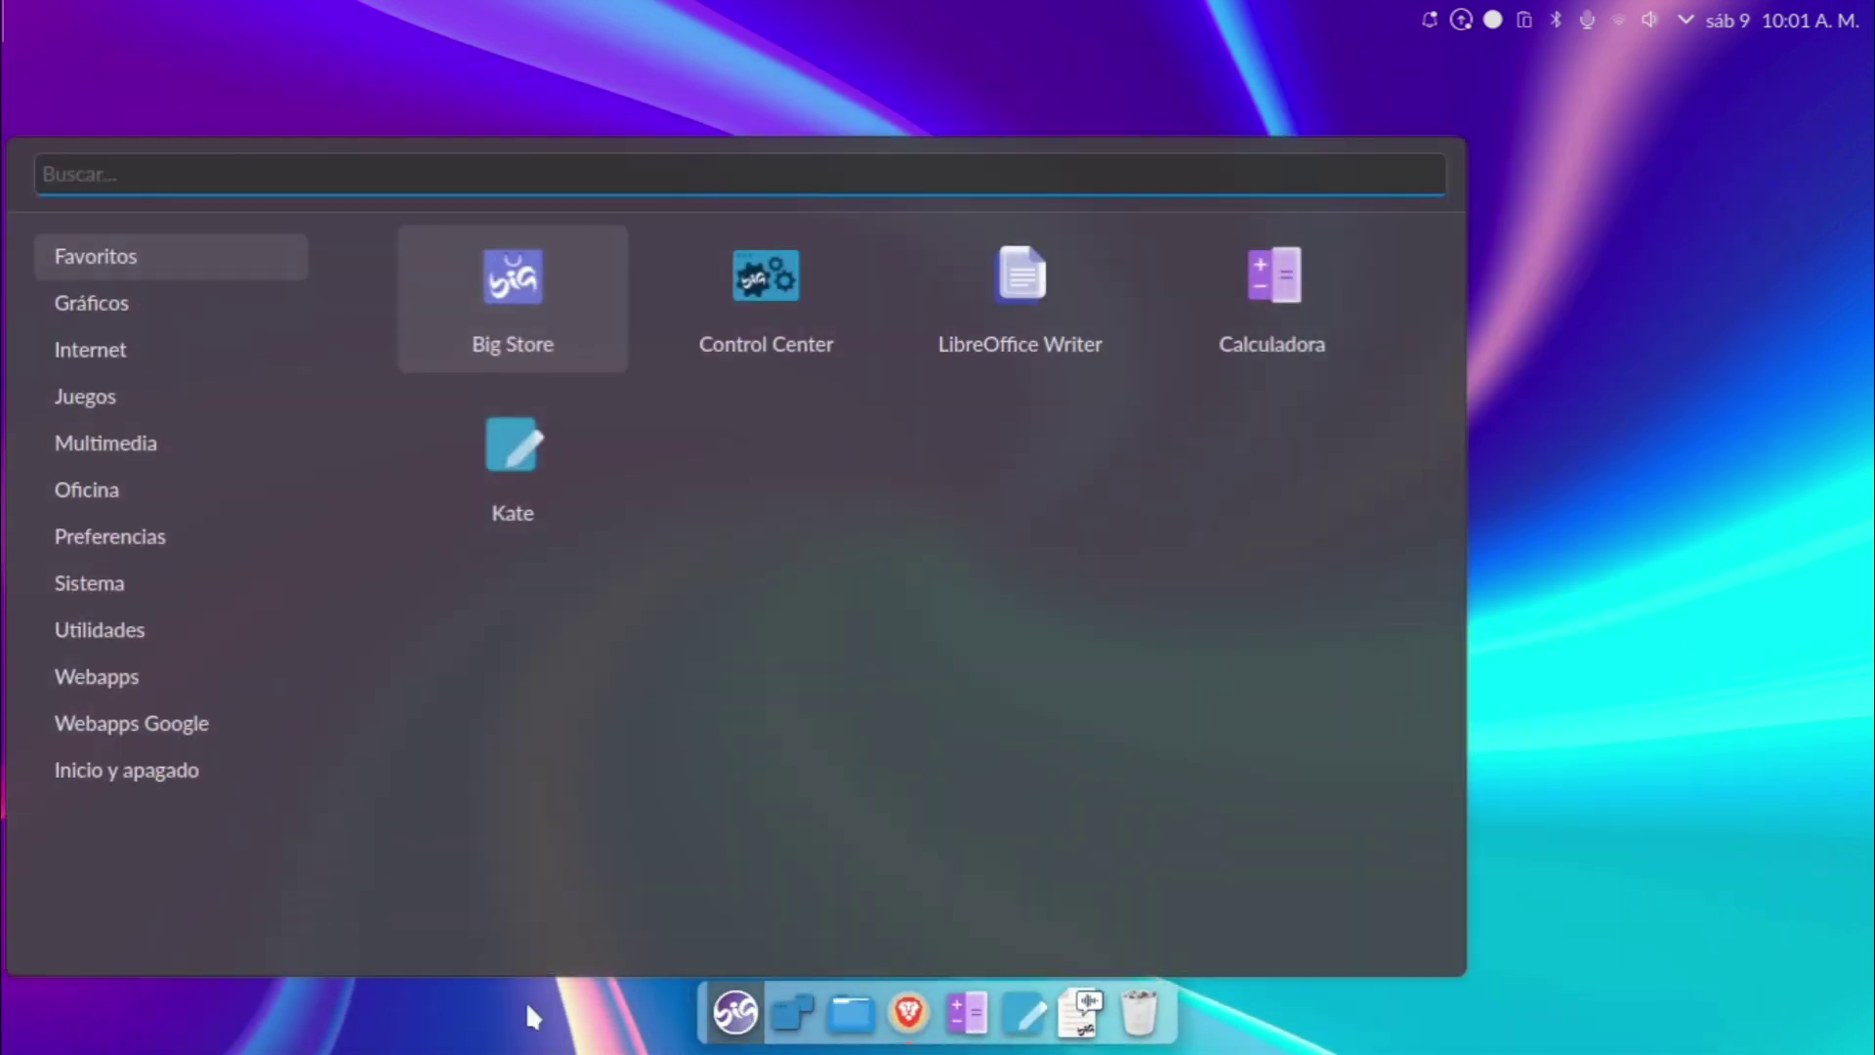
mouse_move(149, 528)
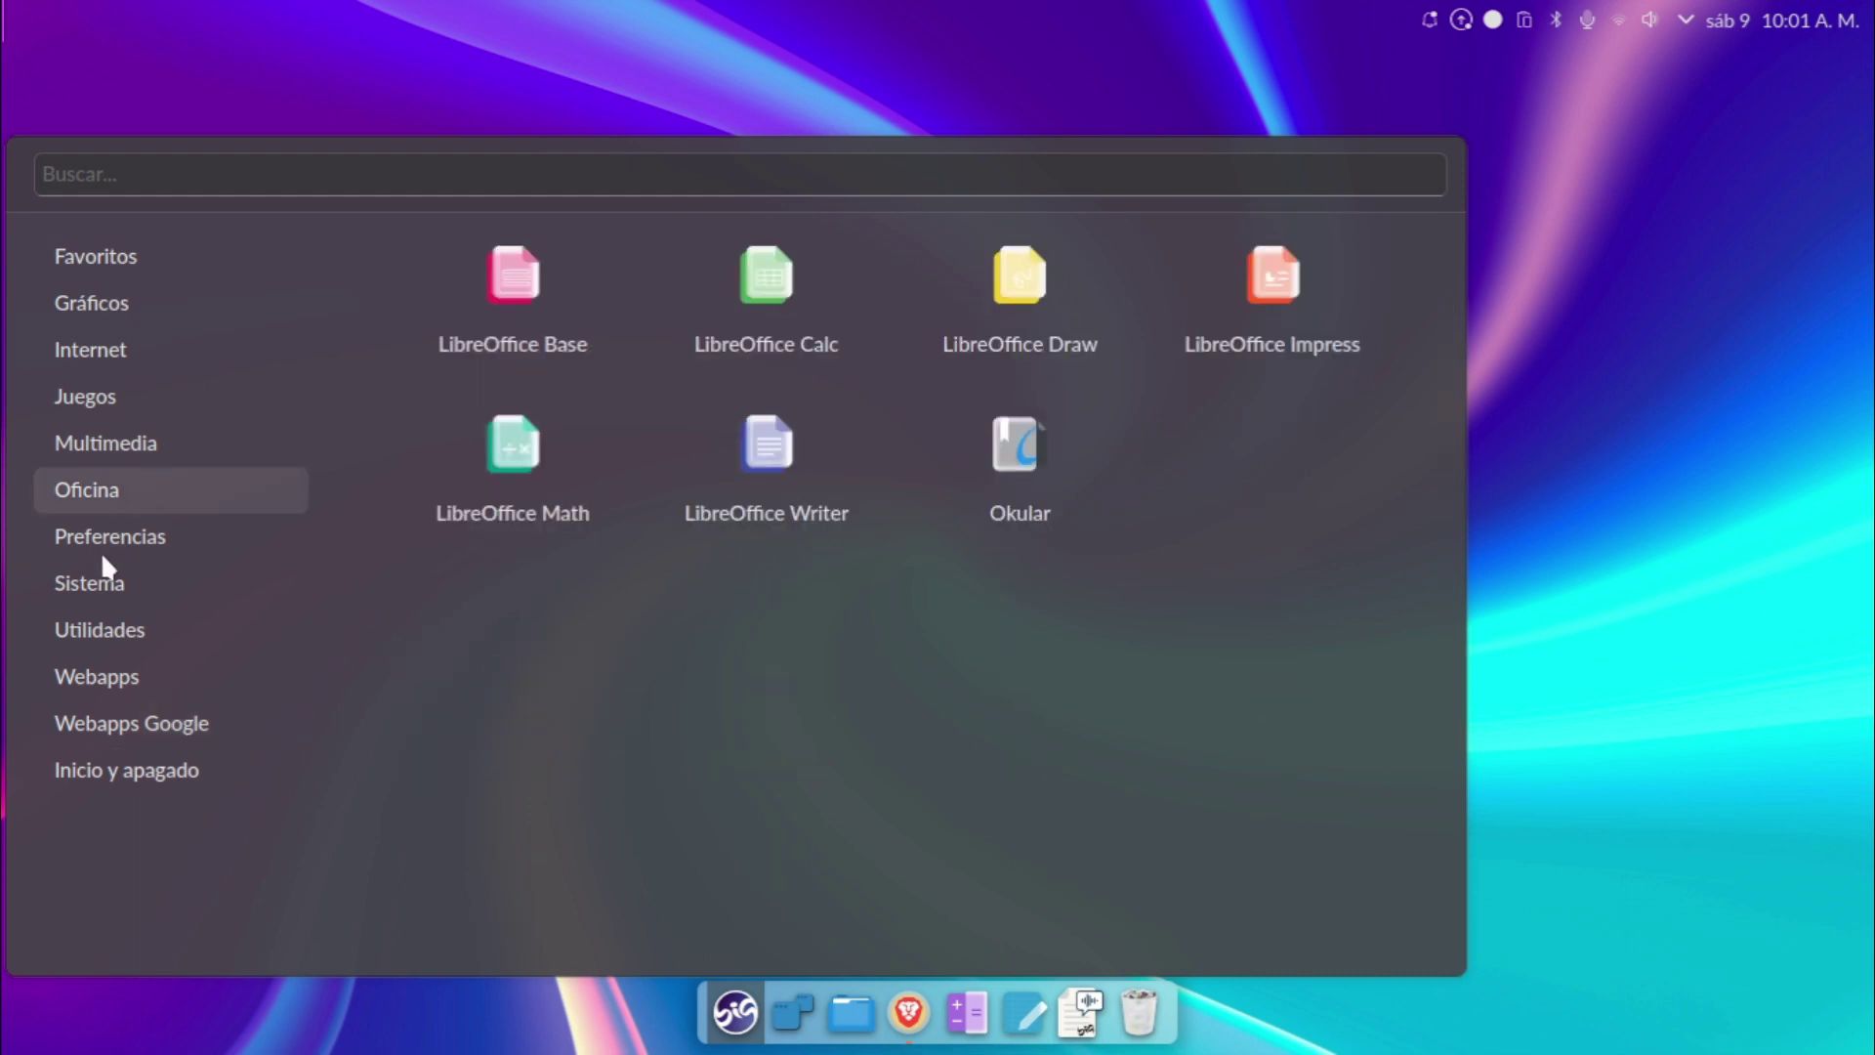
mouse_move(103, 554)
click(1258, 314)
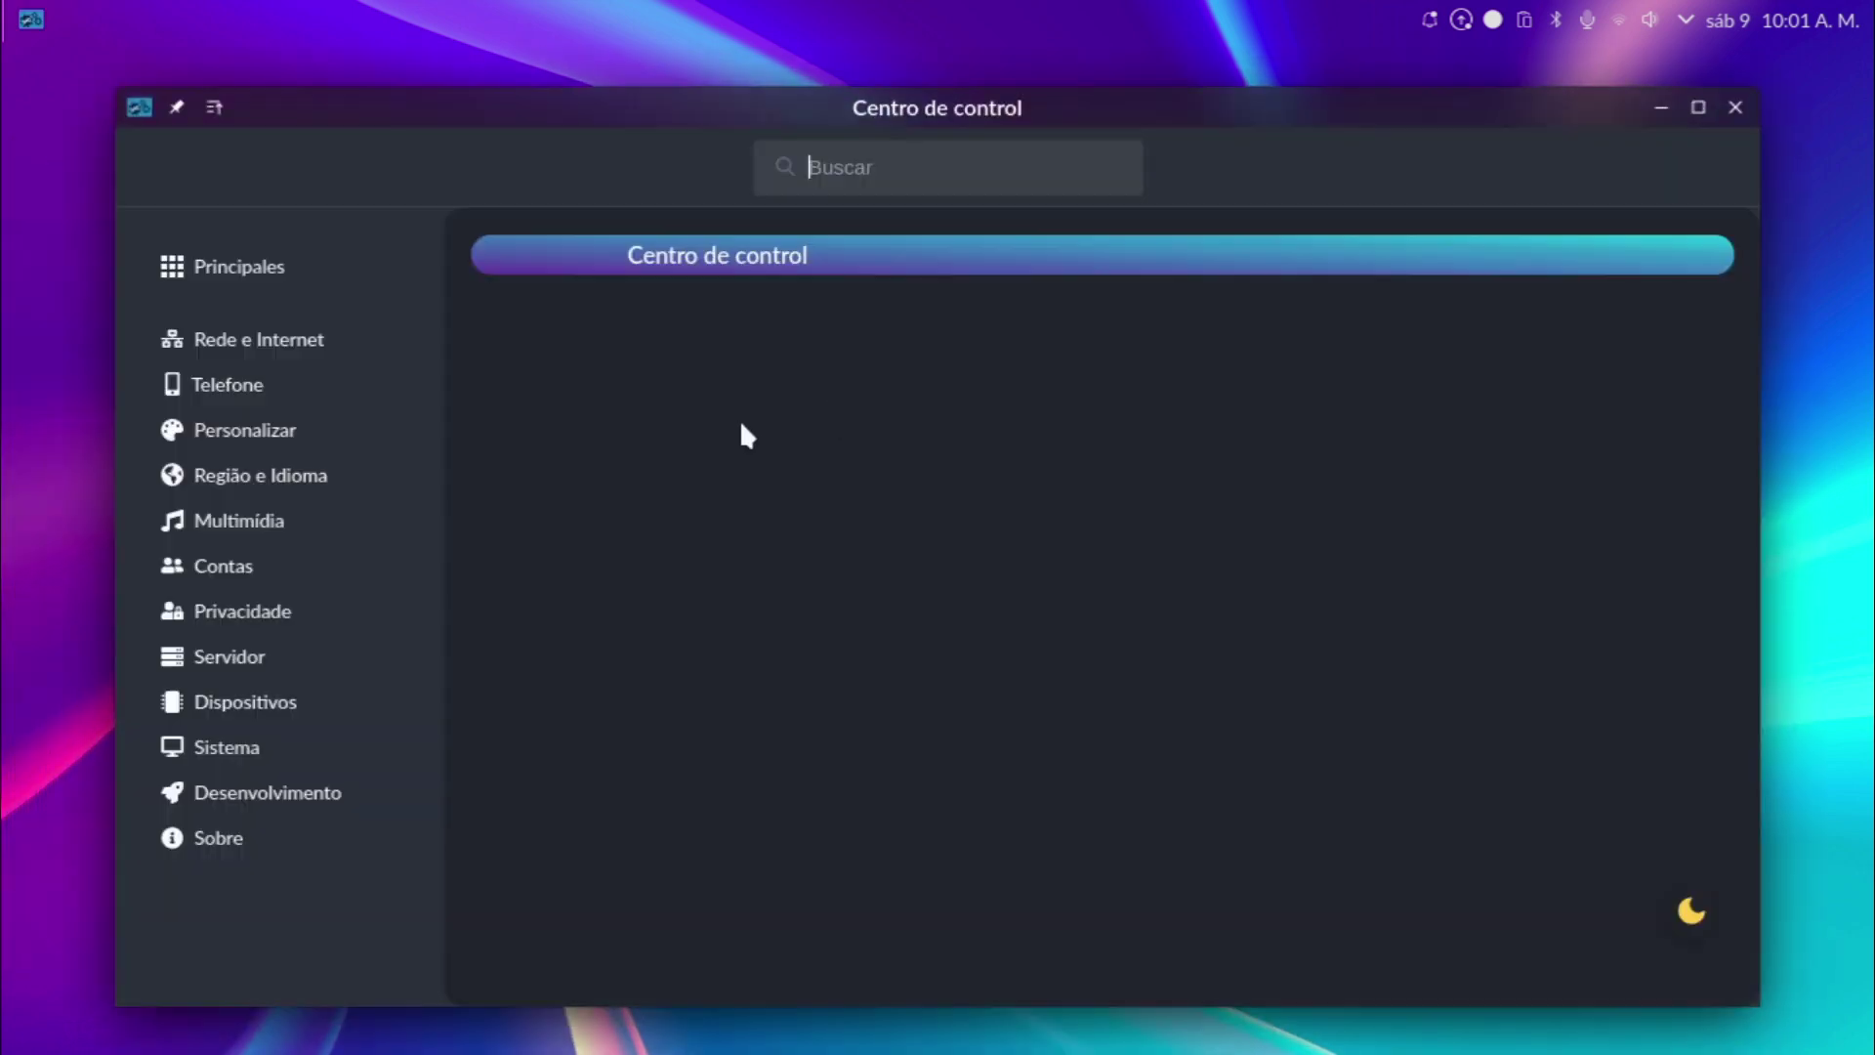
Look through the Control Center's Sobre, Desenvolvimento, Sistema, Servidor and Dispositivos categories.
click(223, 848)
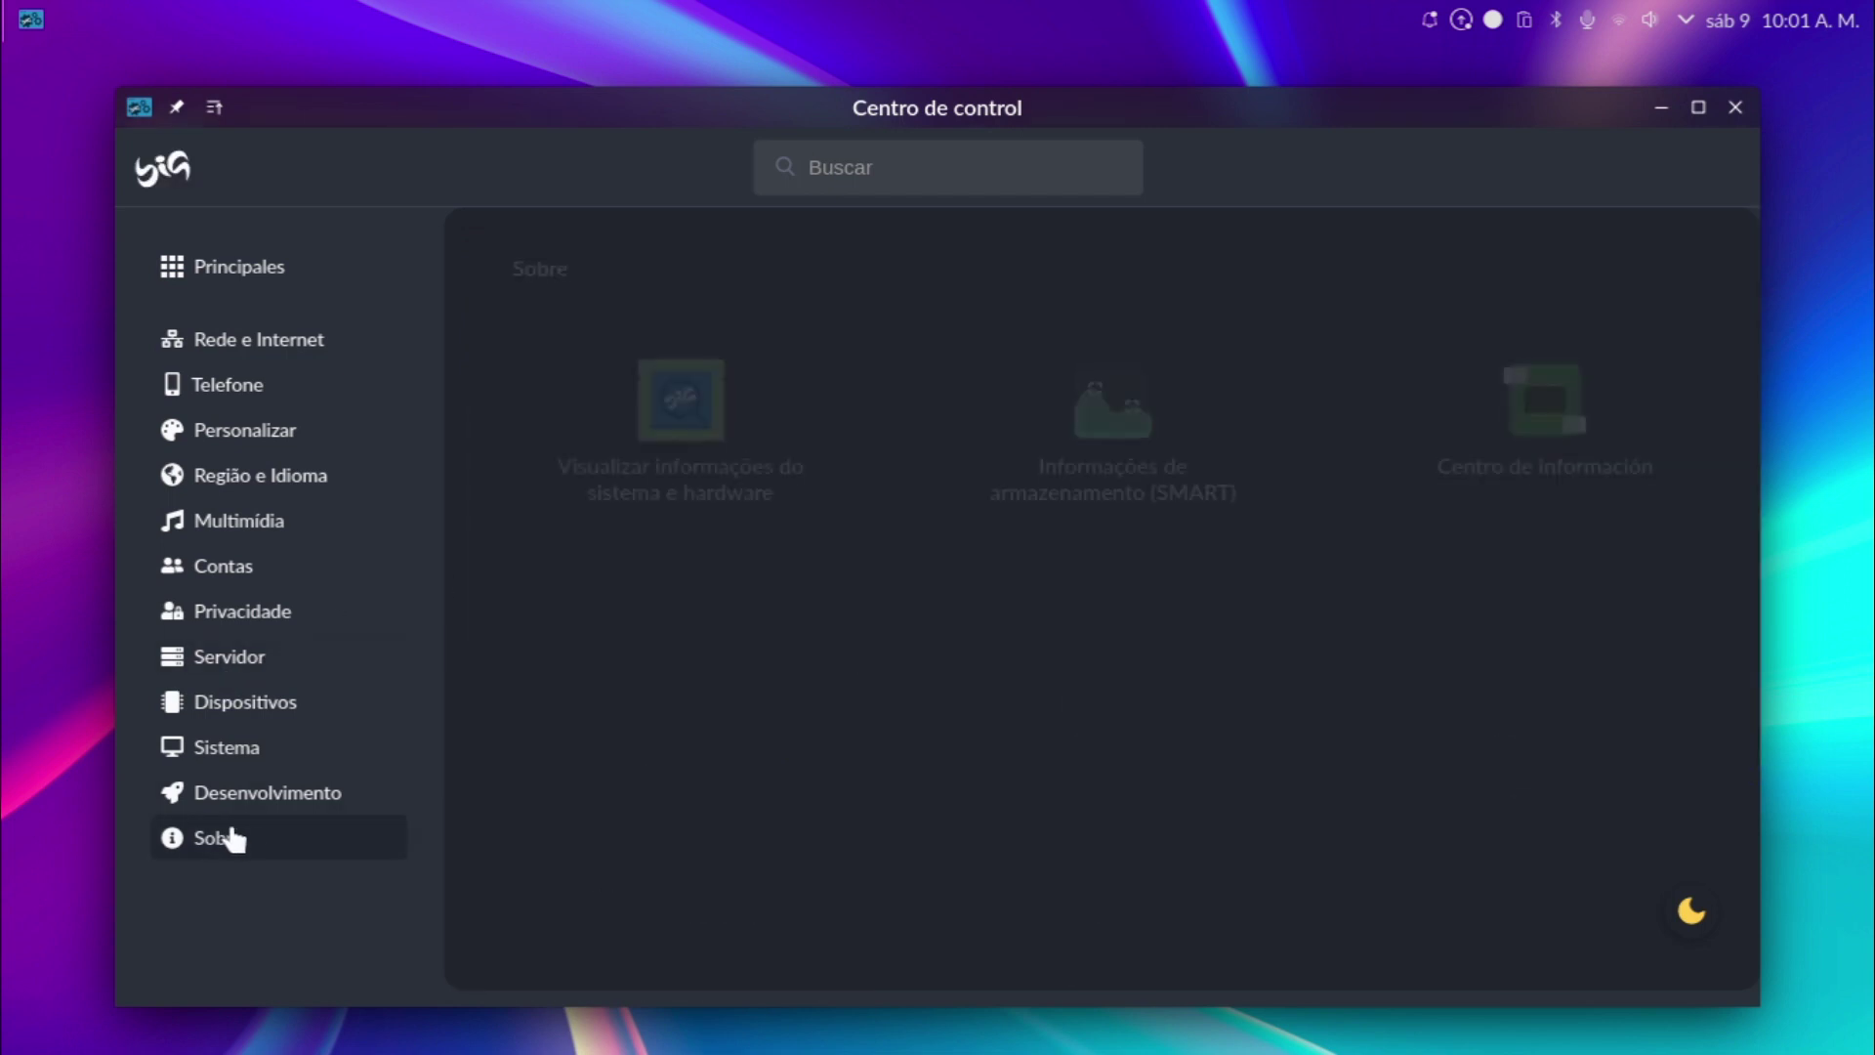
click(234, 796)
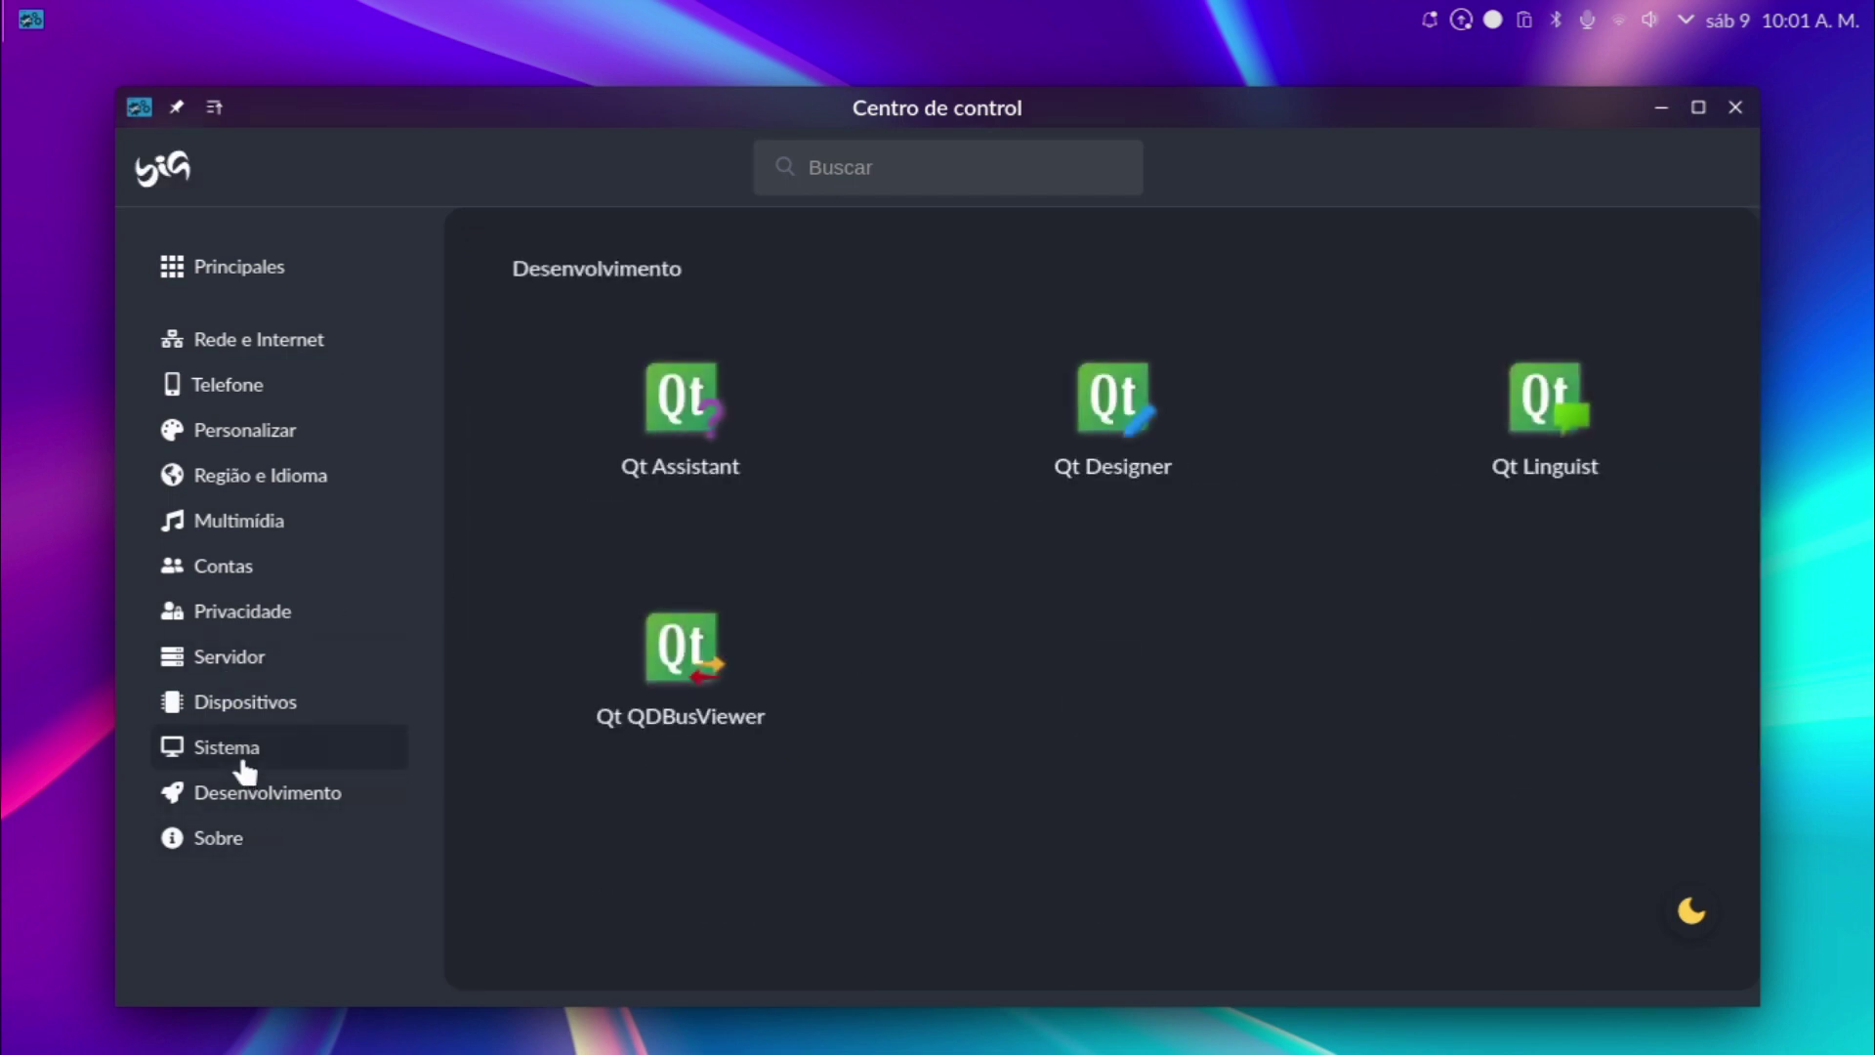
click(249, 754)
click(256, 702)
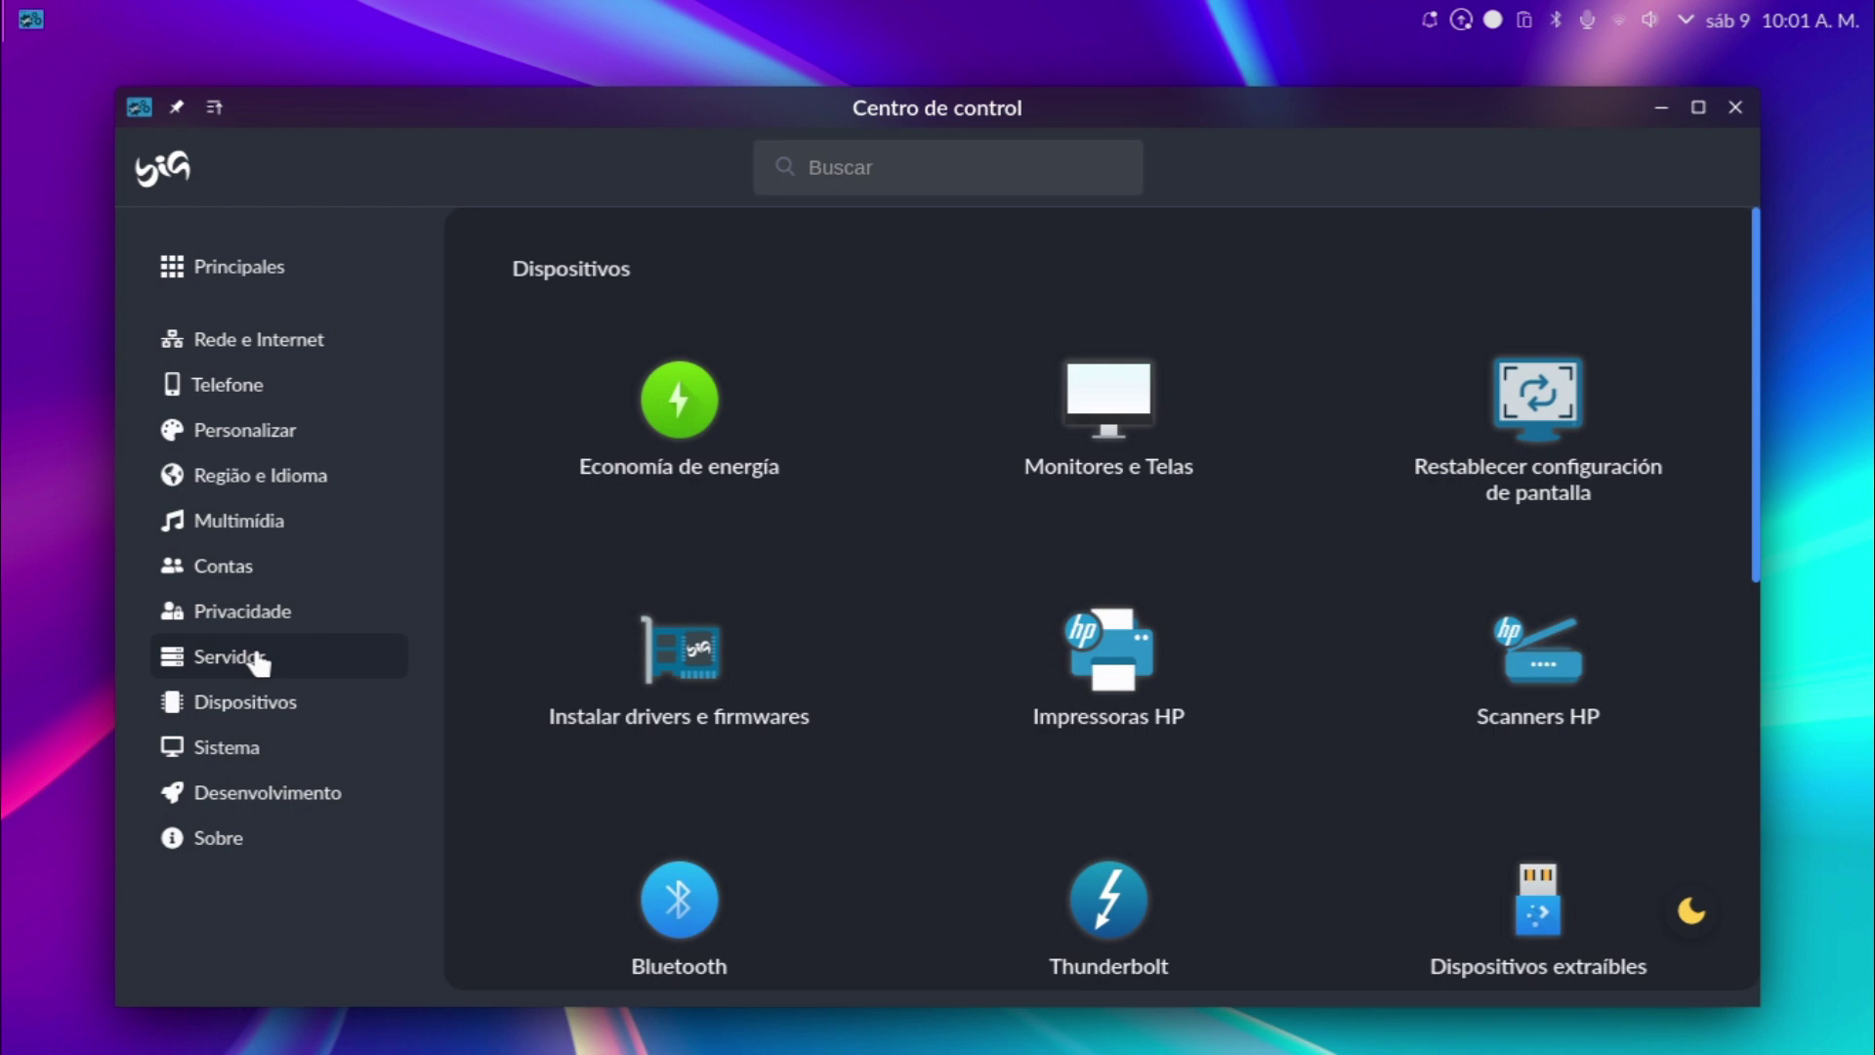
click(259, 659)
click(251, 701)
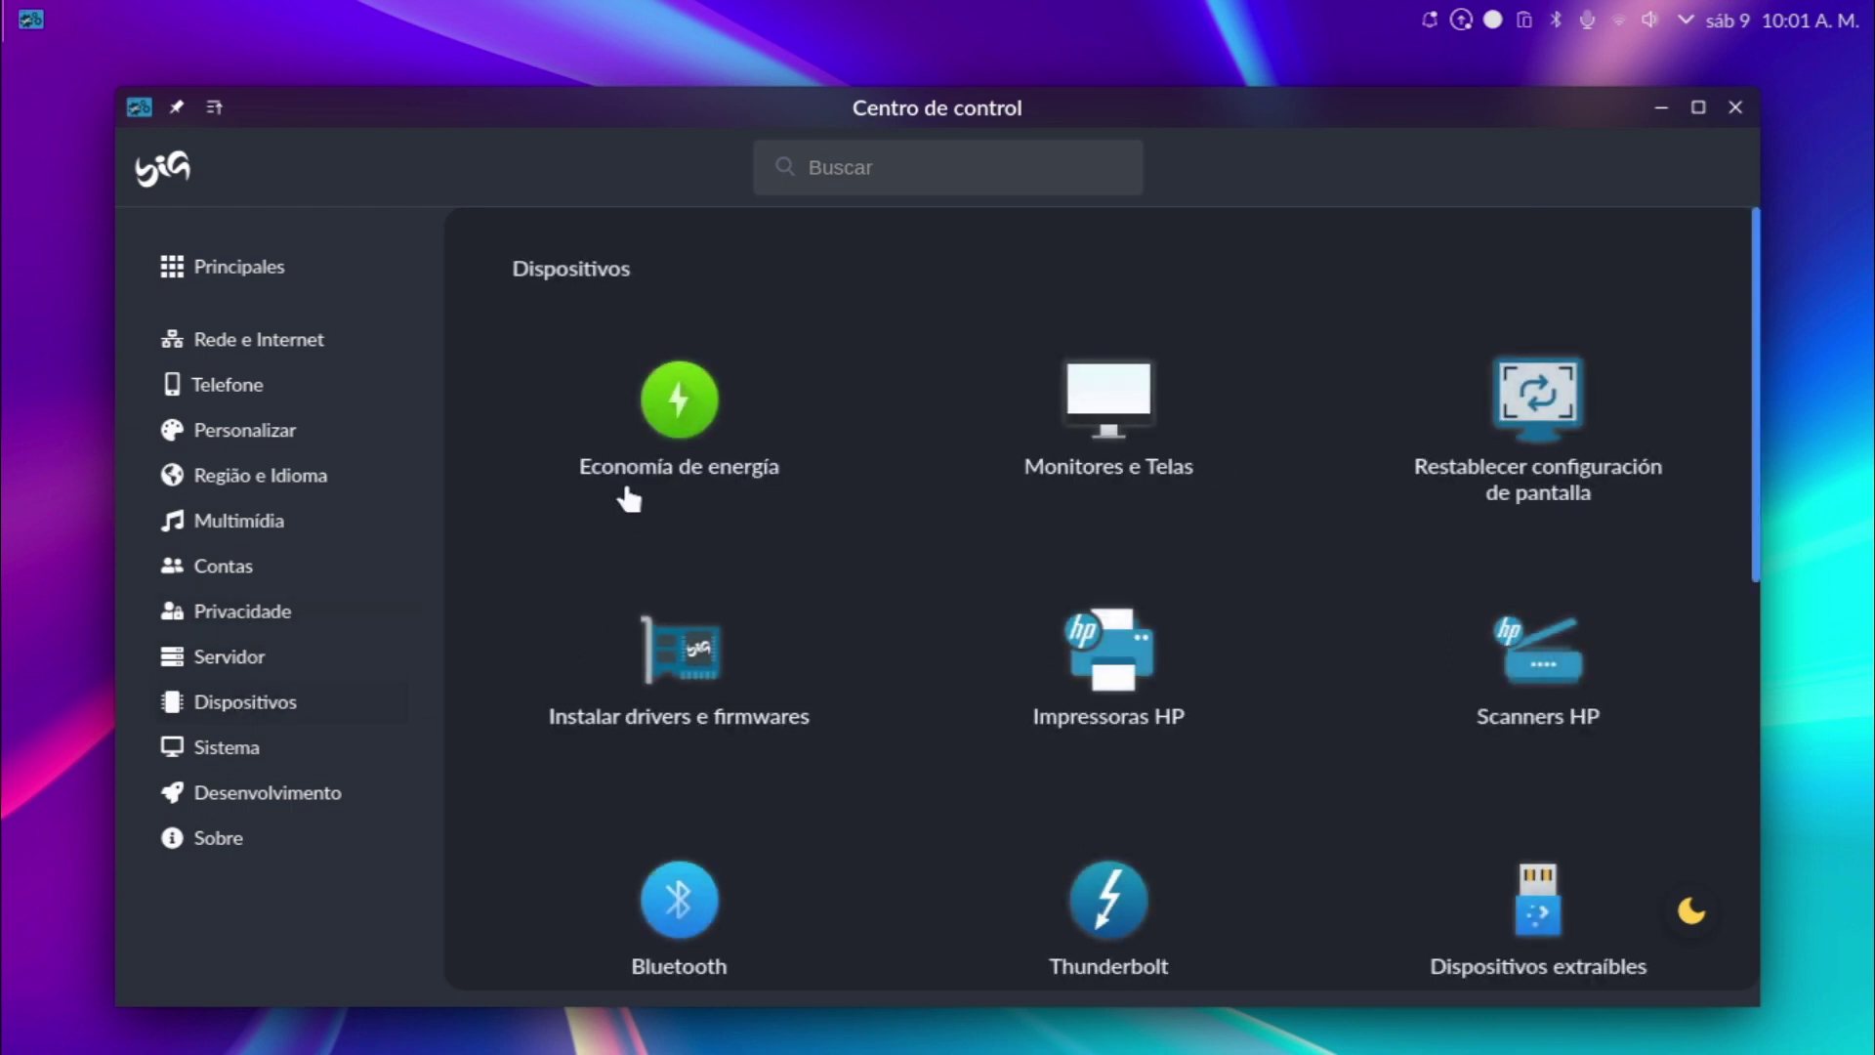
View the battery information in the Economía de energía settings and close the energy and Control Center windows.
click(663, 425)
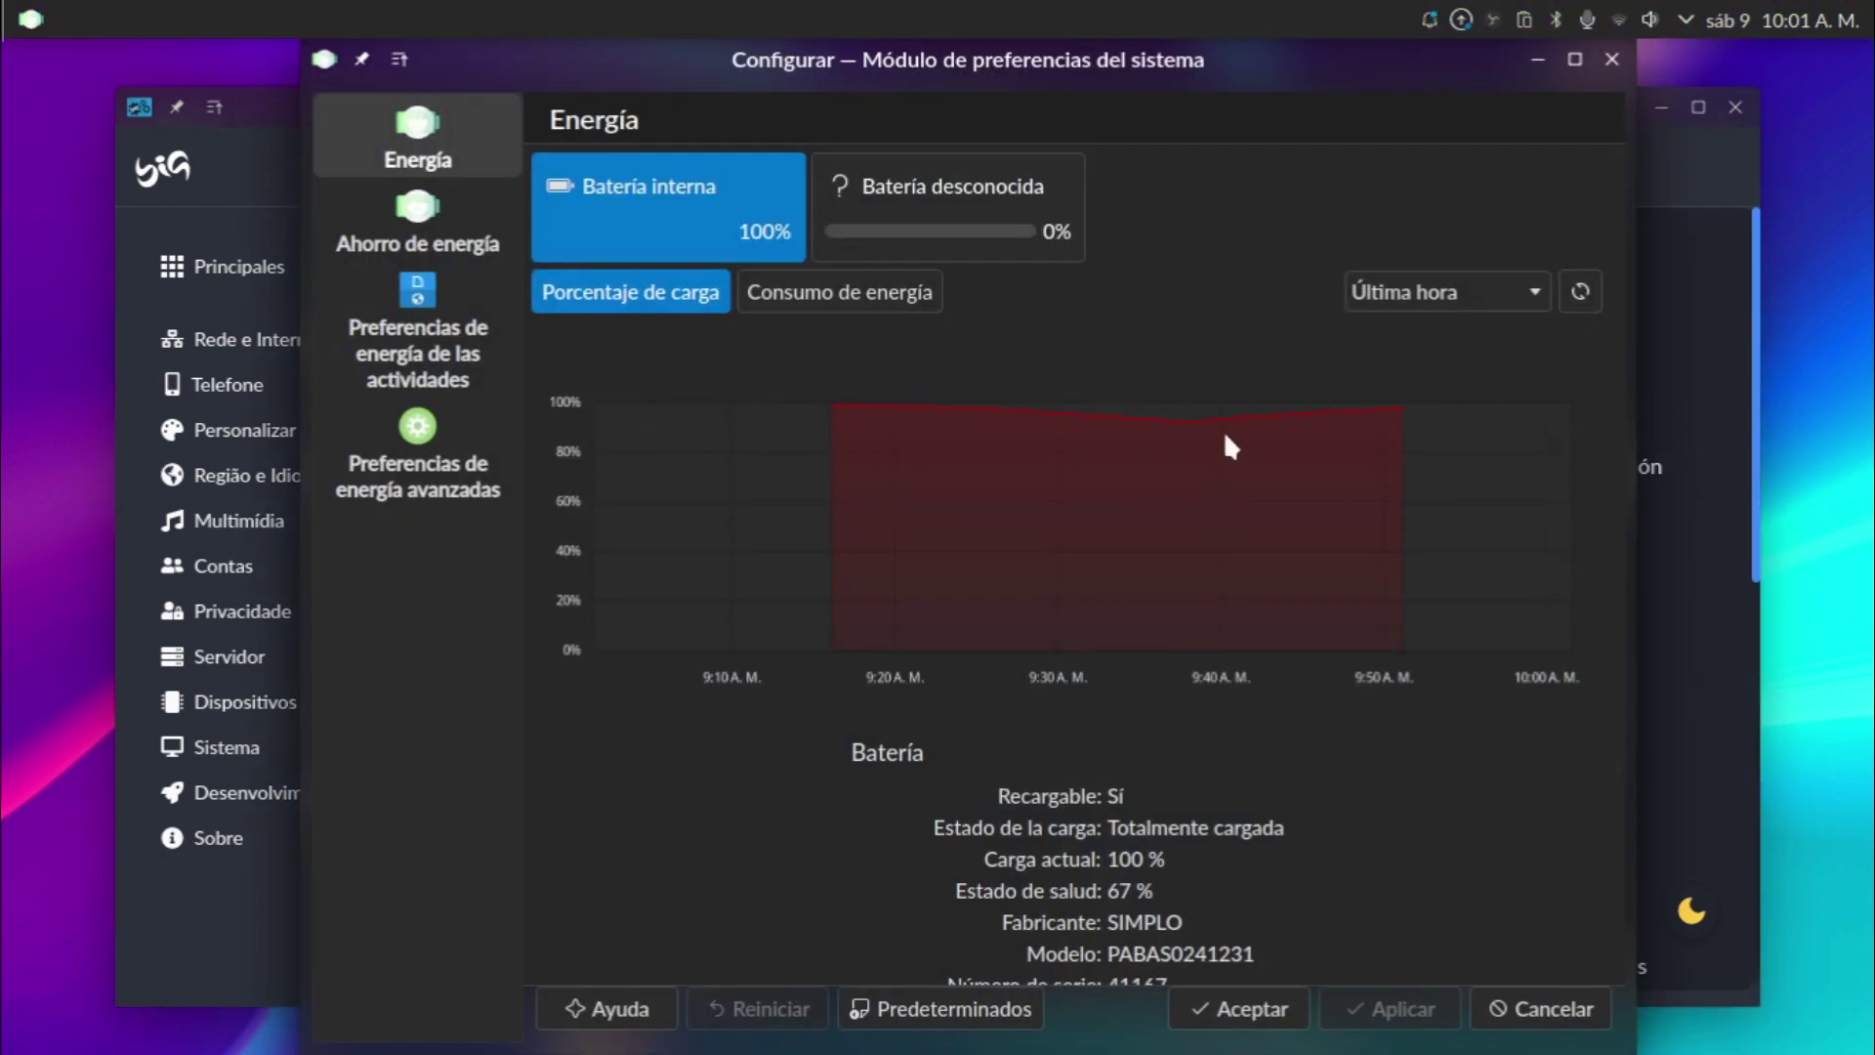
click(1612, 59)
click(1737, 109)
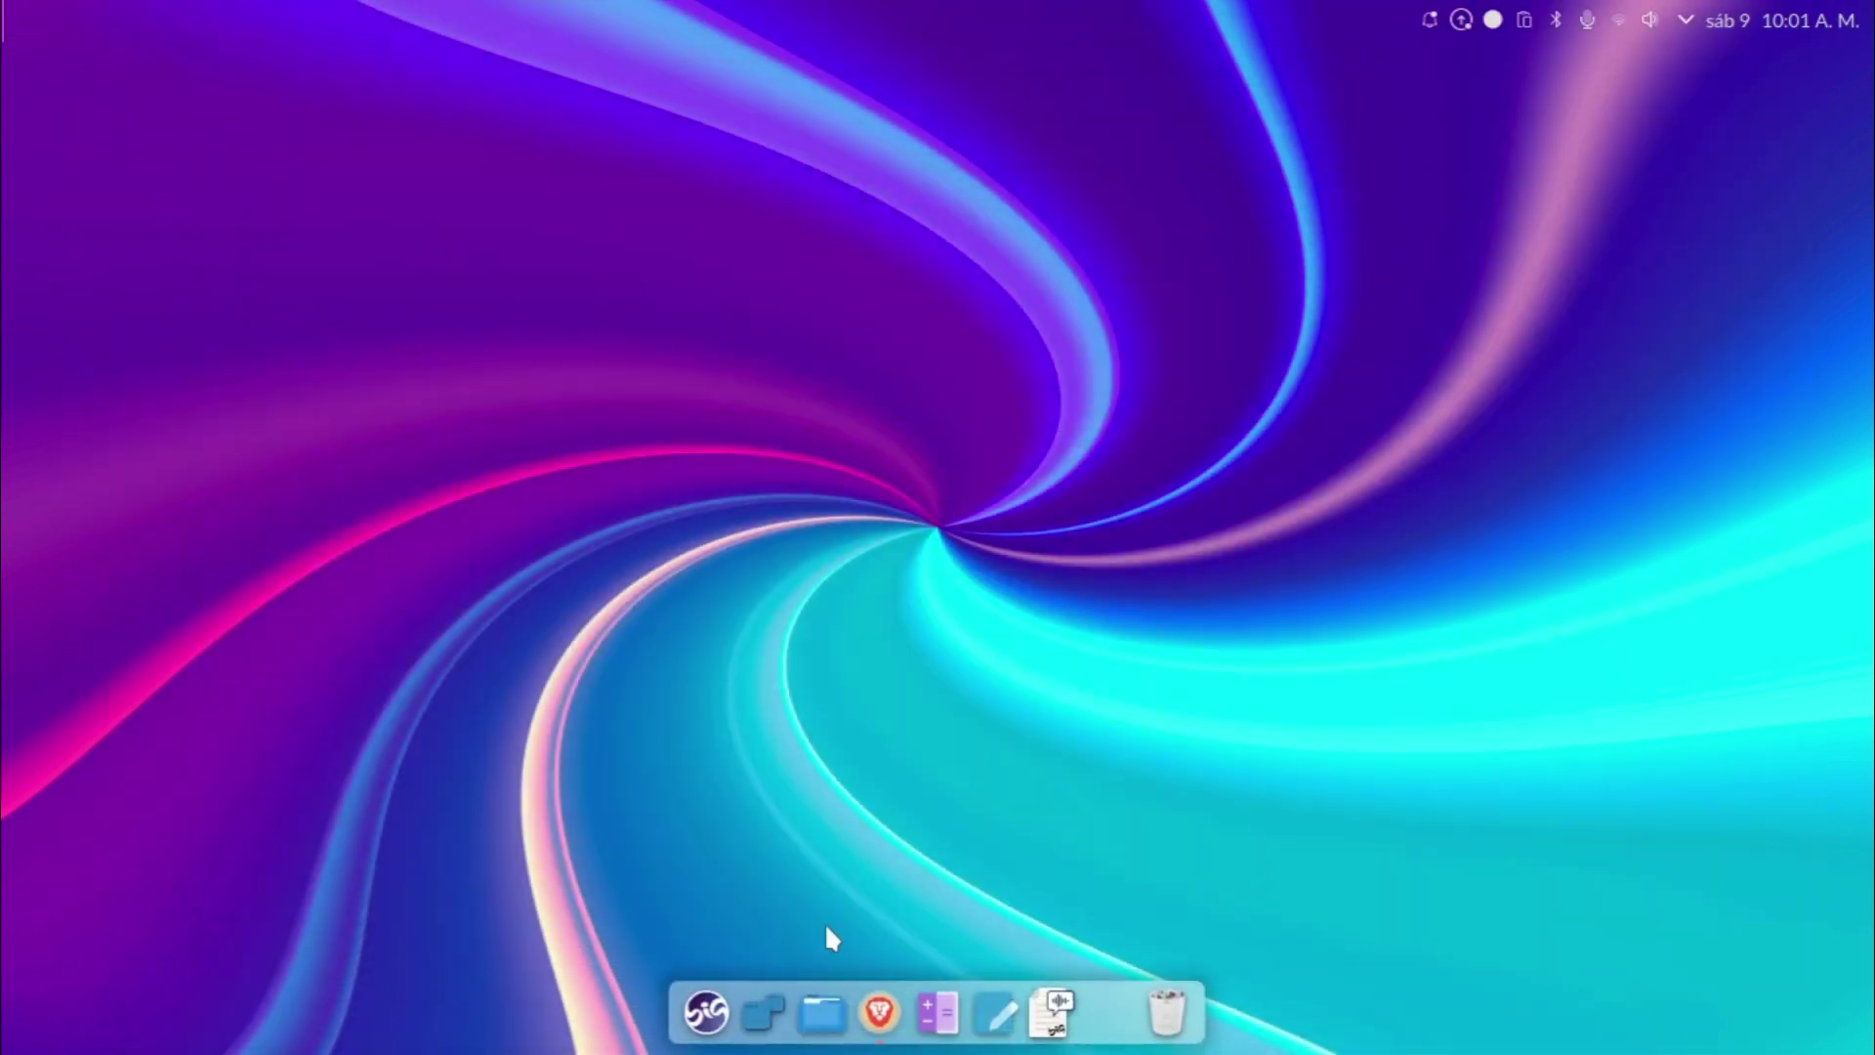
click(728, 1016)
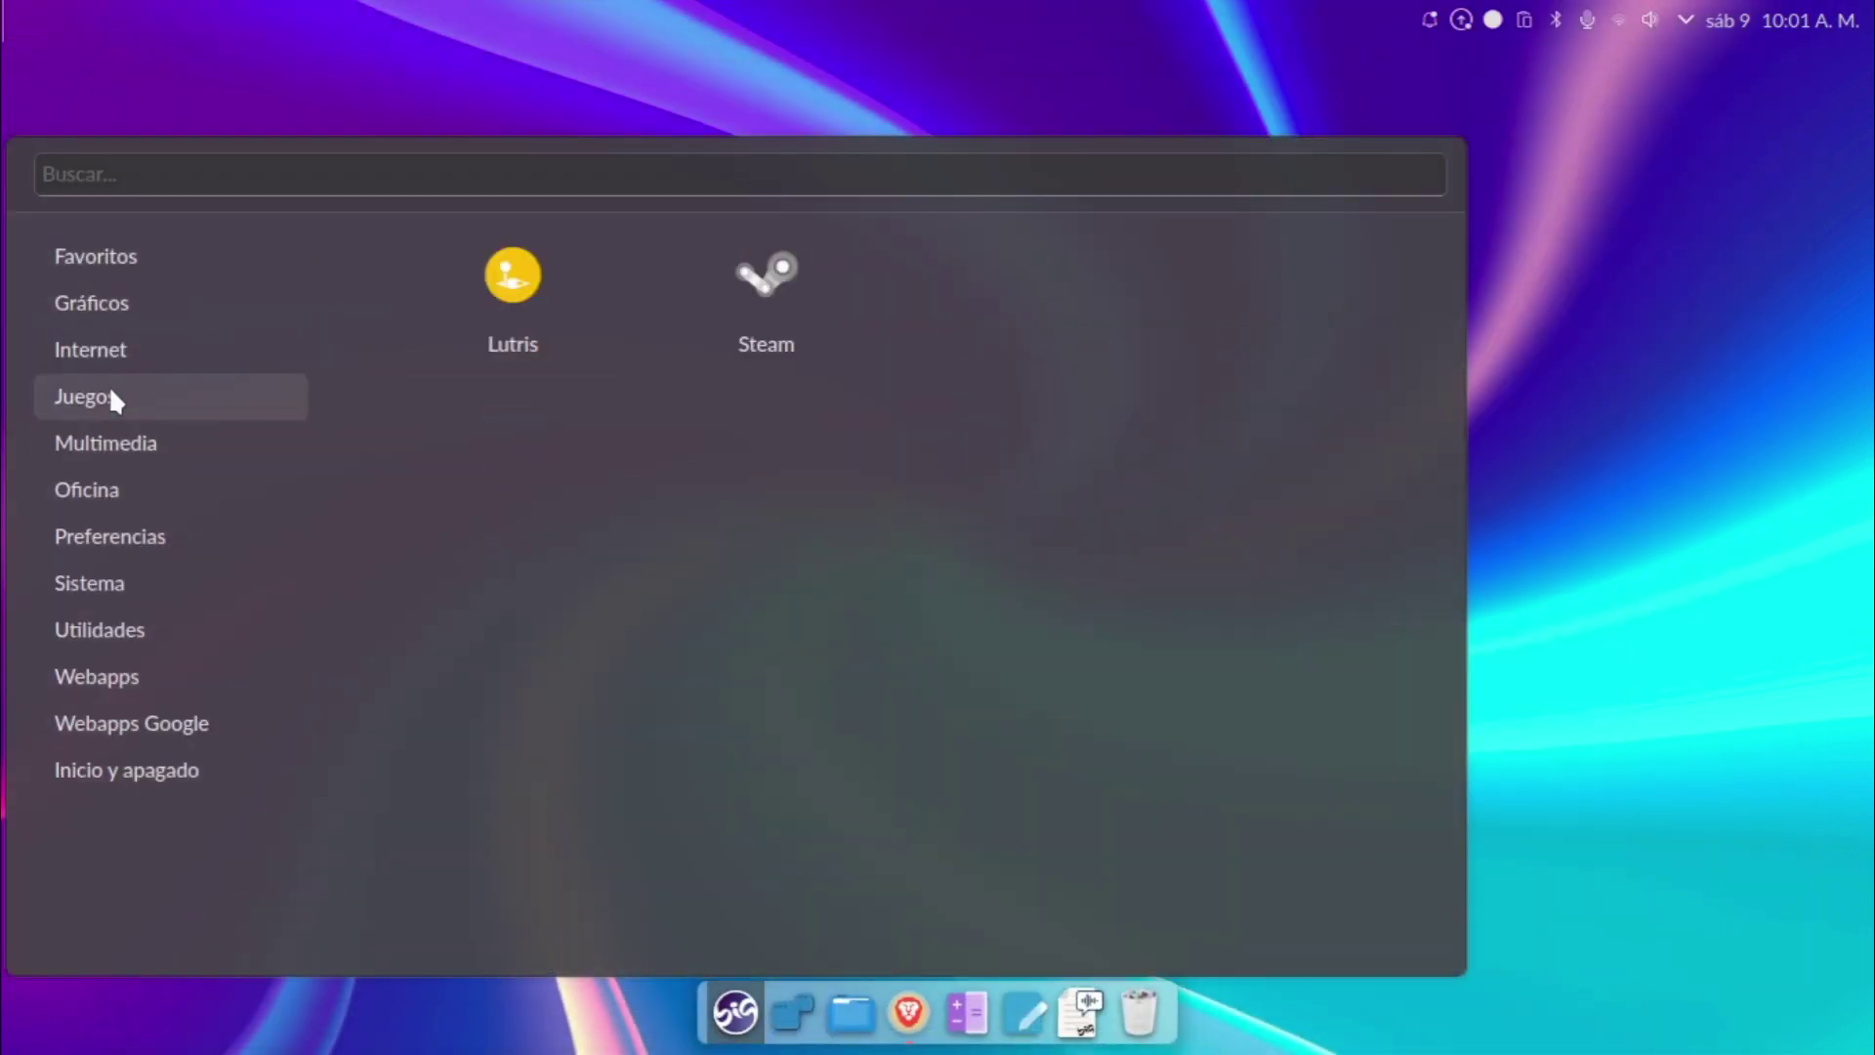
key(Escape)
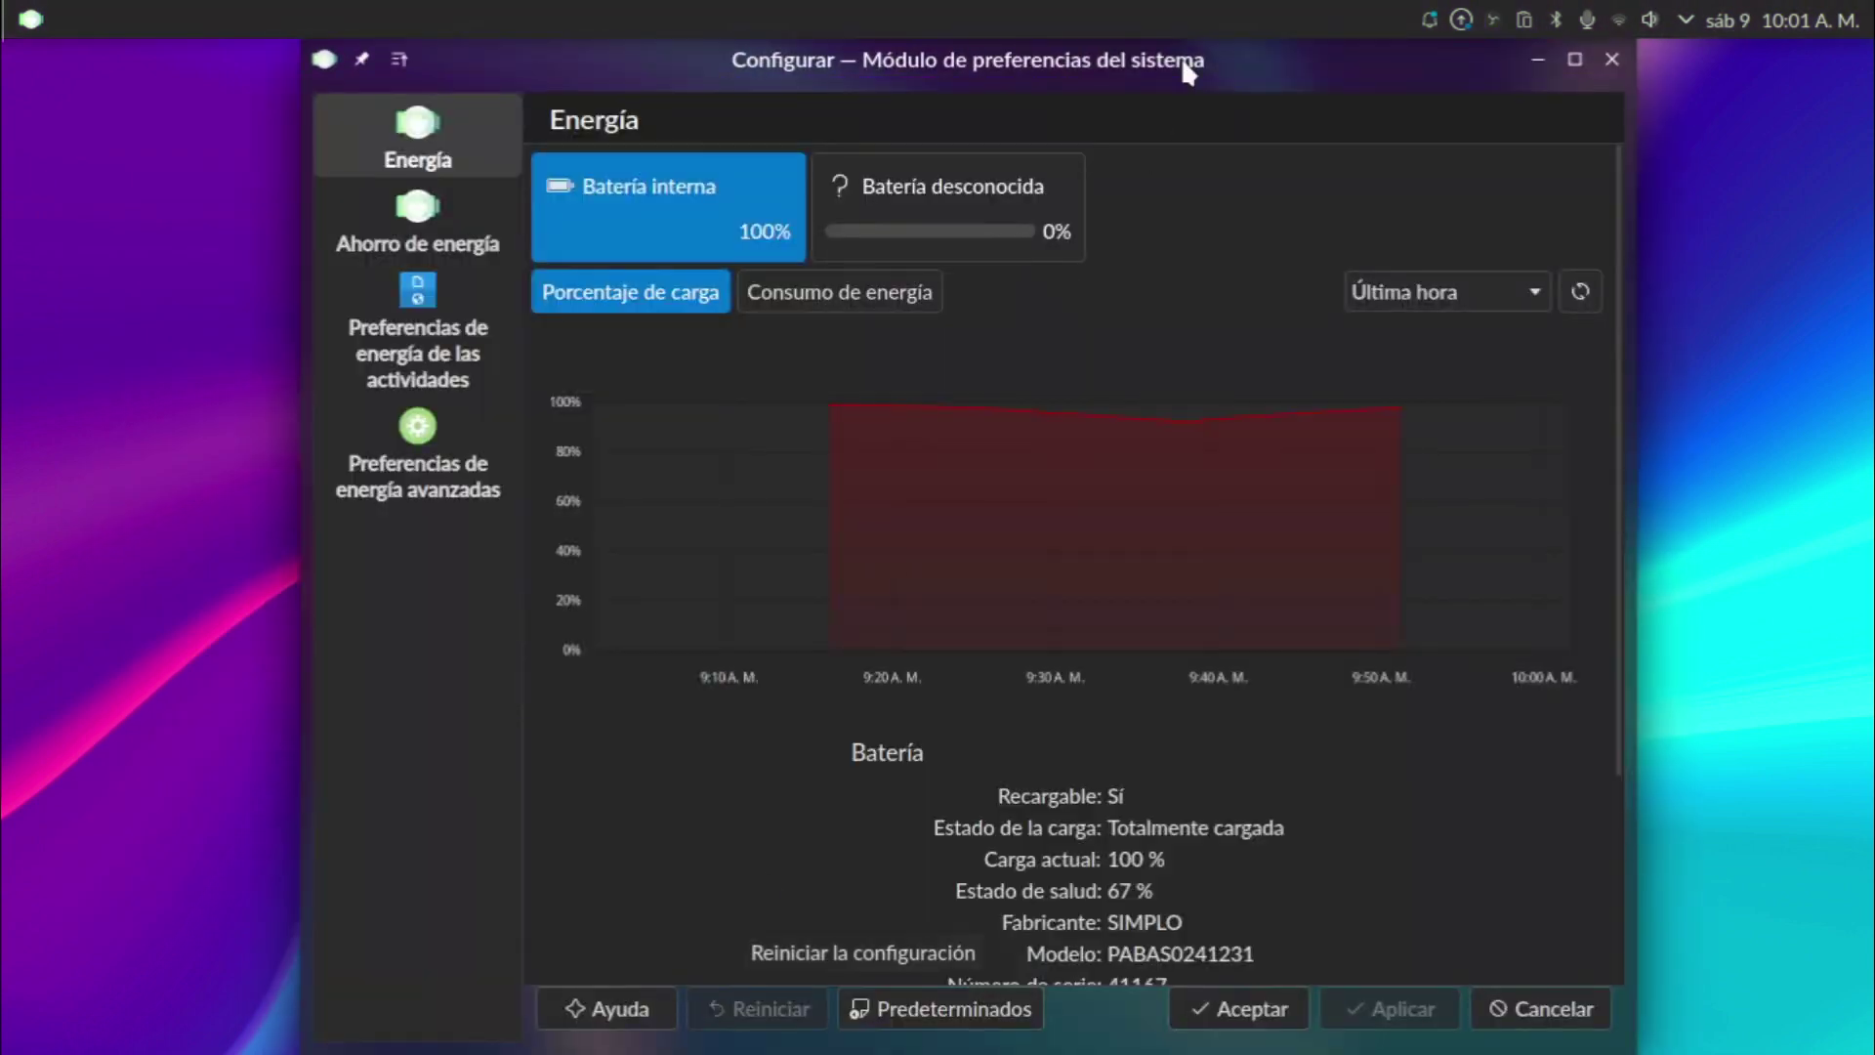
click(1606, 58)
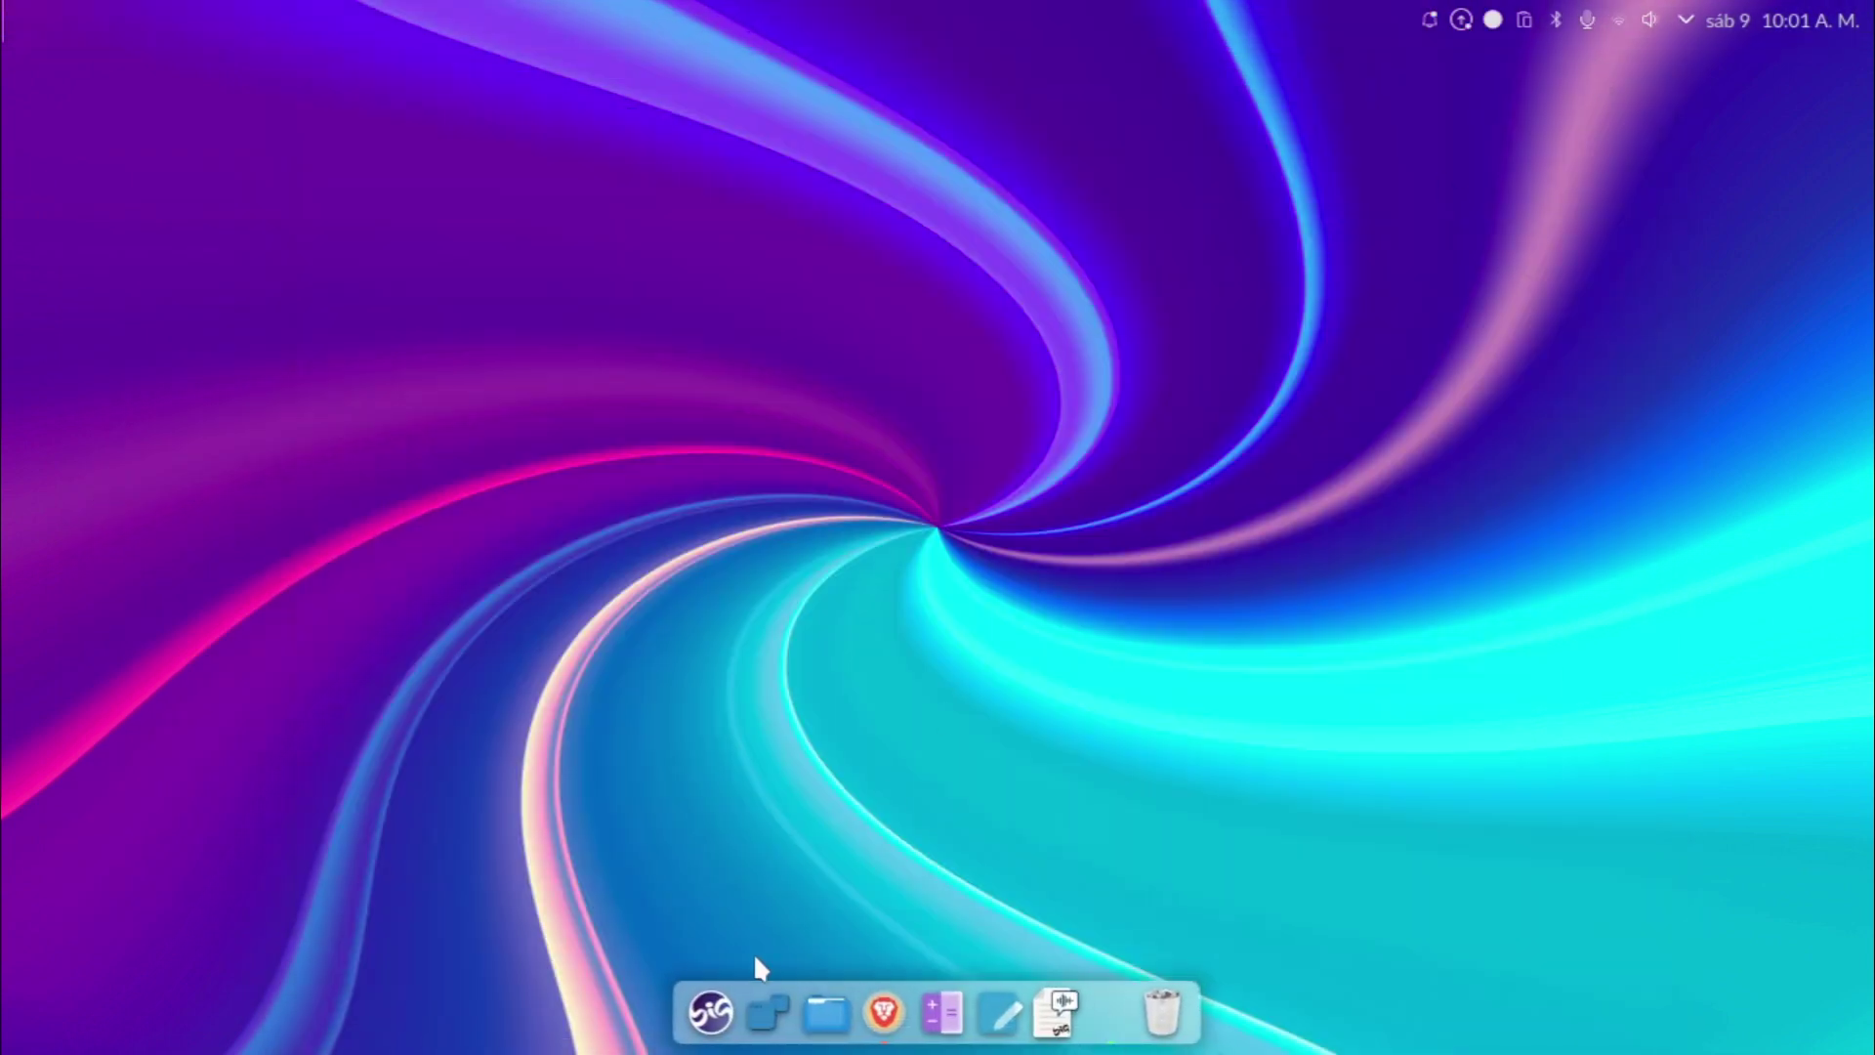
Open LibreOffice Writer from the launcher's Oficina category and write "Hola como estan chicos" in the blank document.
click(732, 1014)
mouse_move(143, 504)
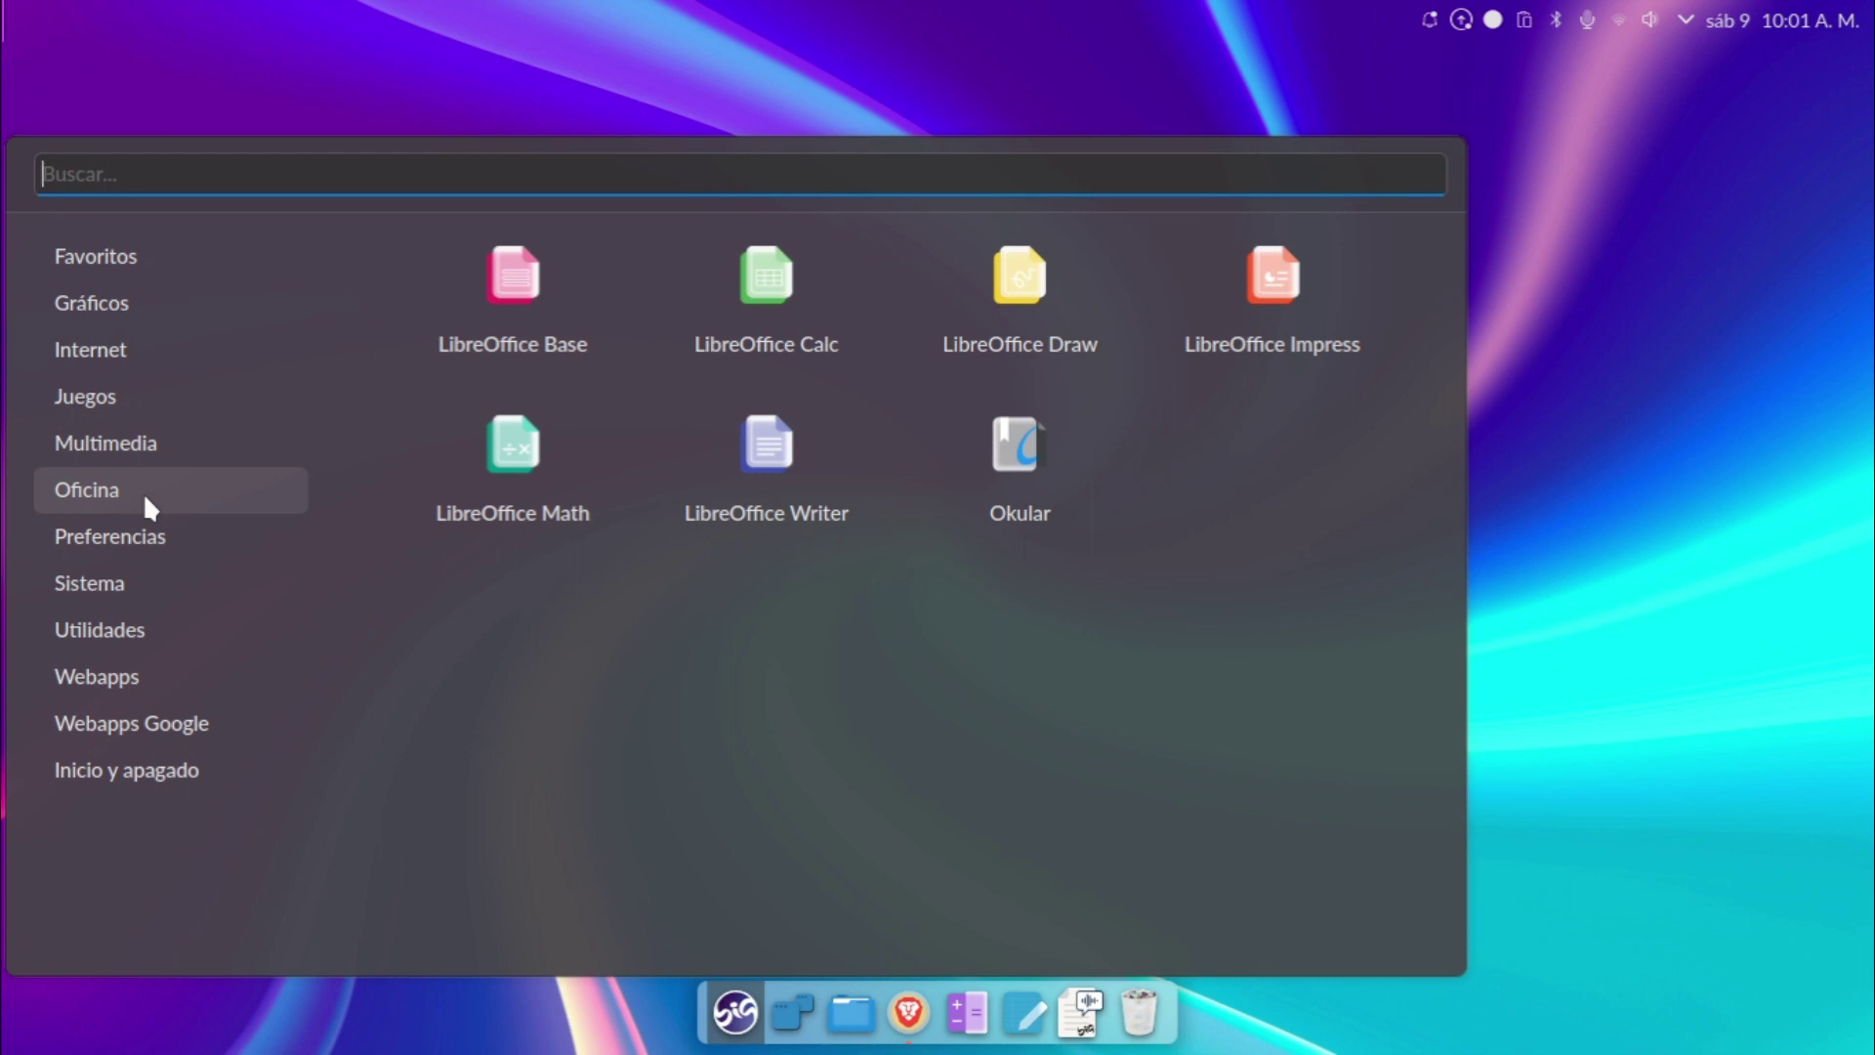
click(840, 463)
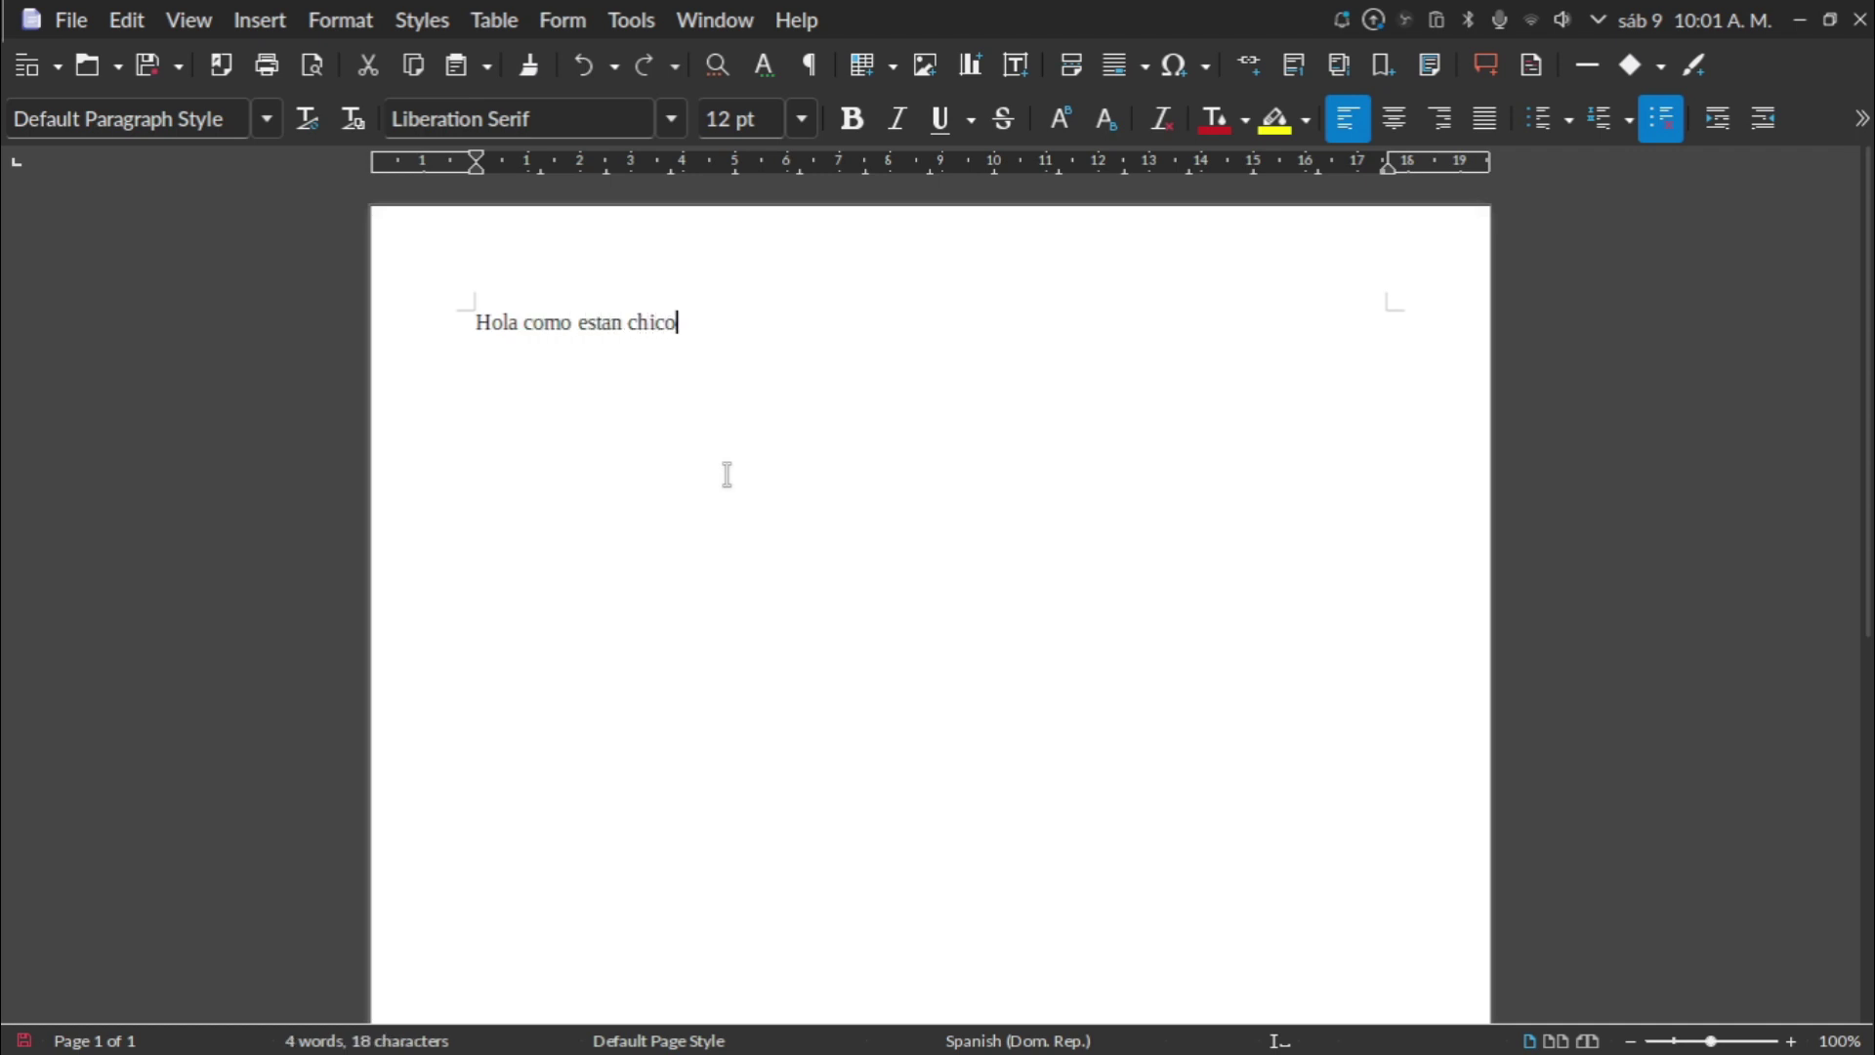
Make the whole line "Hola como estan chicos" bold.
drag(686, 322, 508, 309)
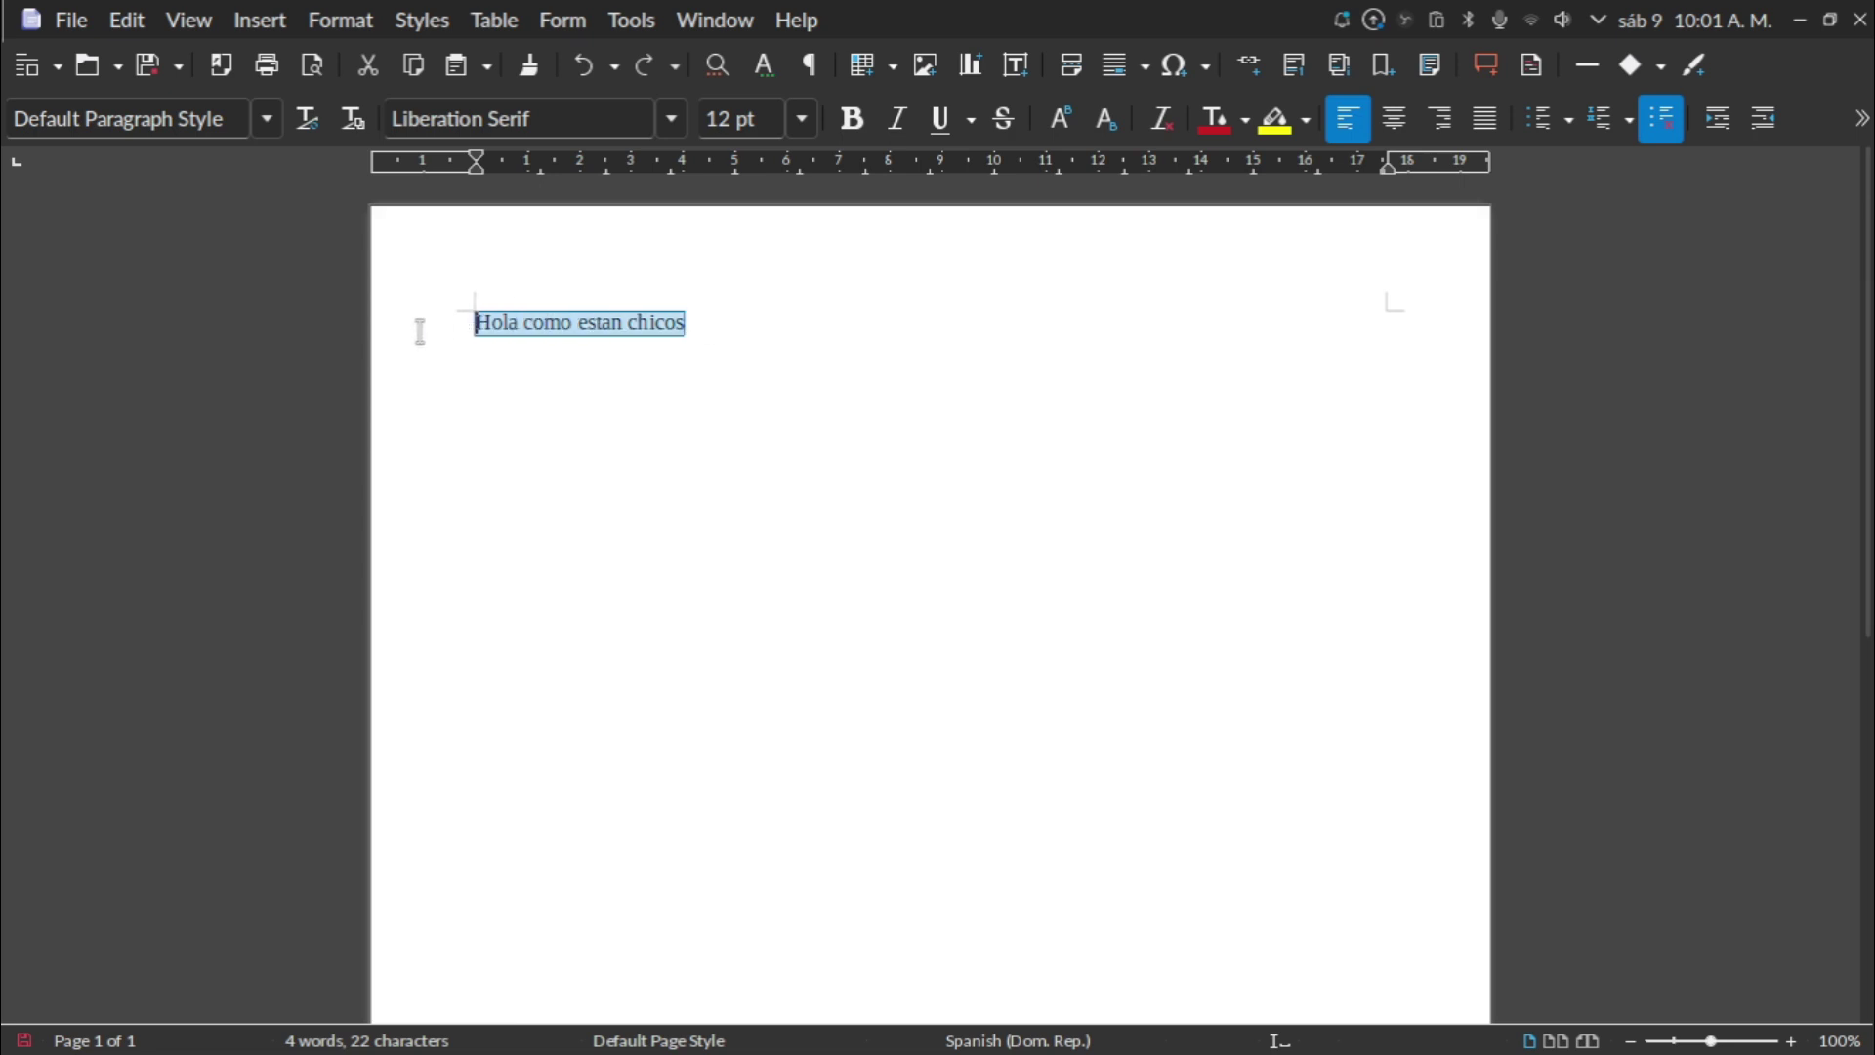
click(853, 121)
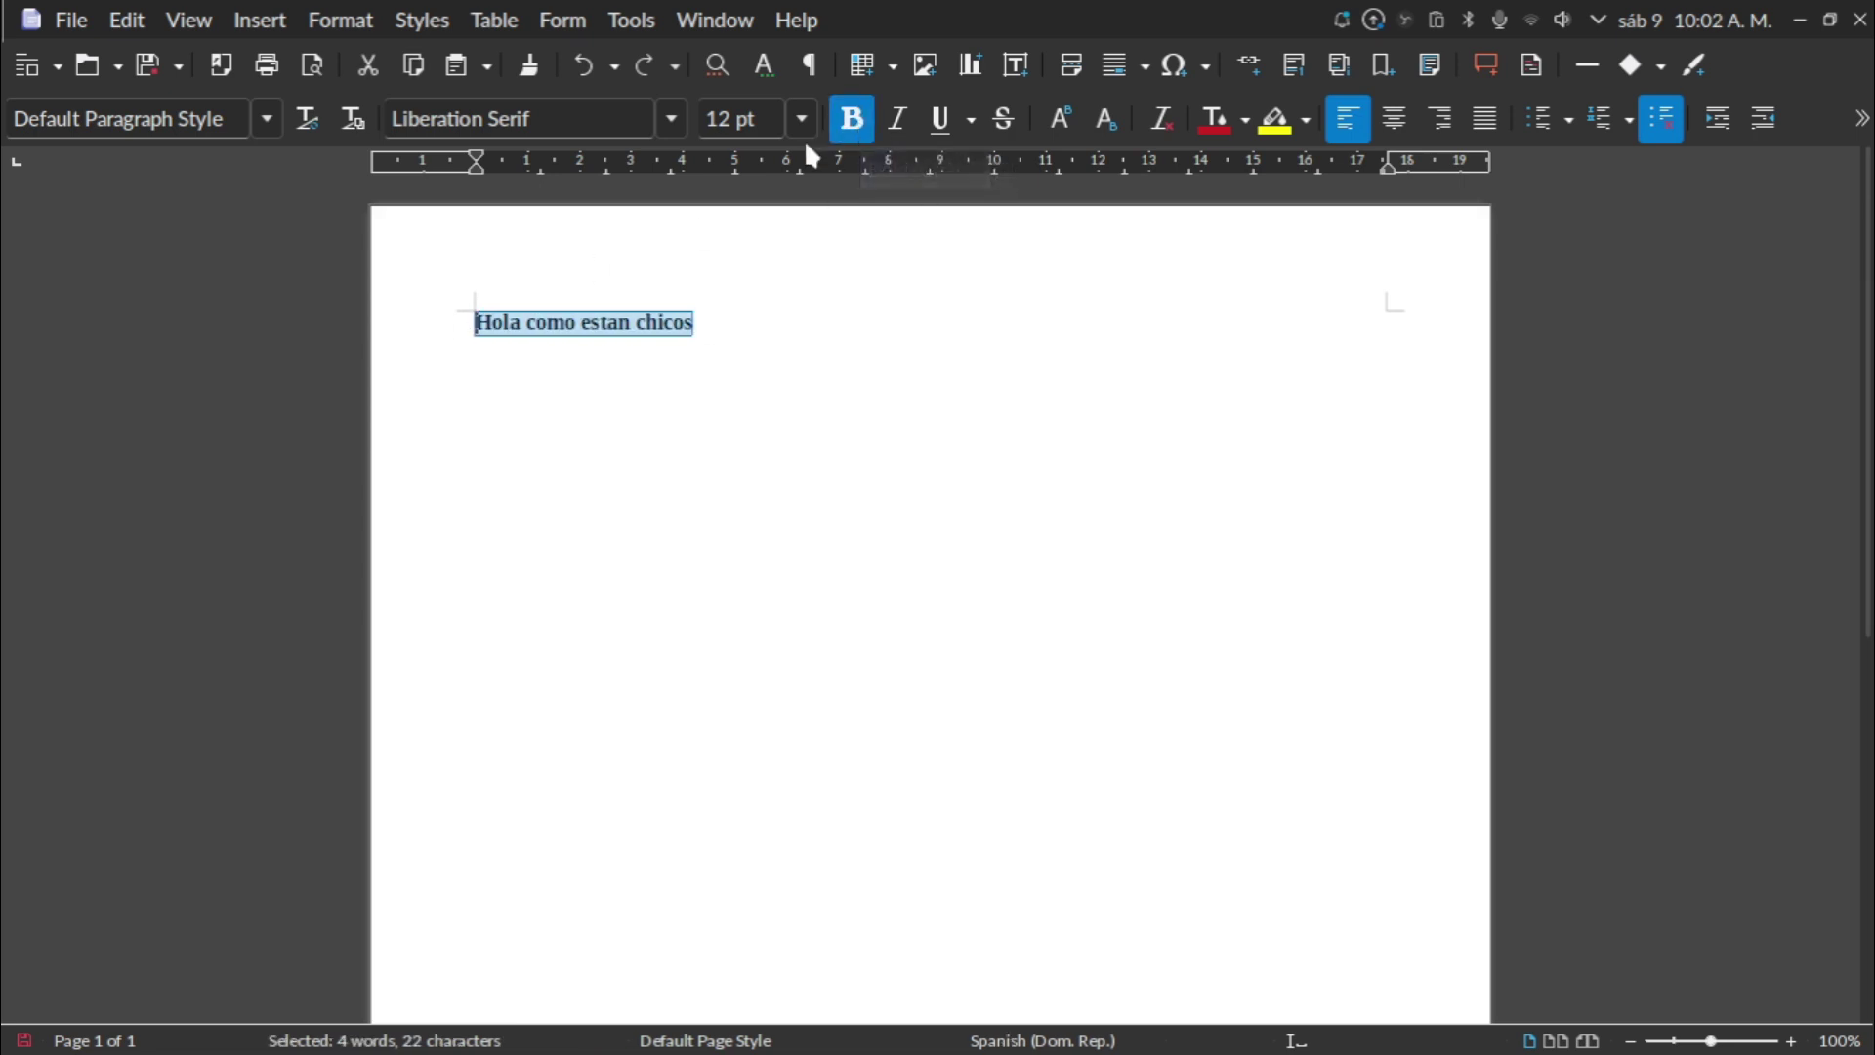
Apply italic and underline to the line "Hola como estan chicos" and close the document without saving.
click(898, 119)
click(943, 119)
click(1861, 19)
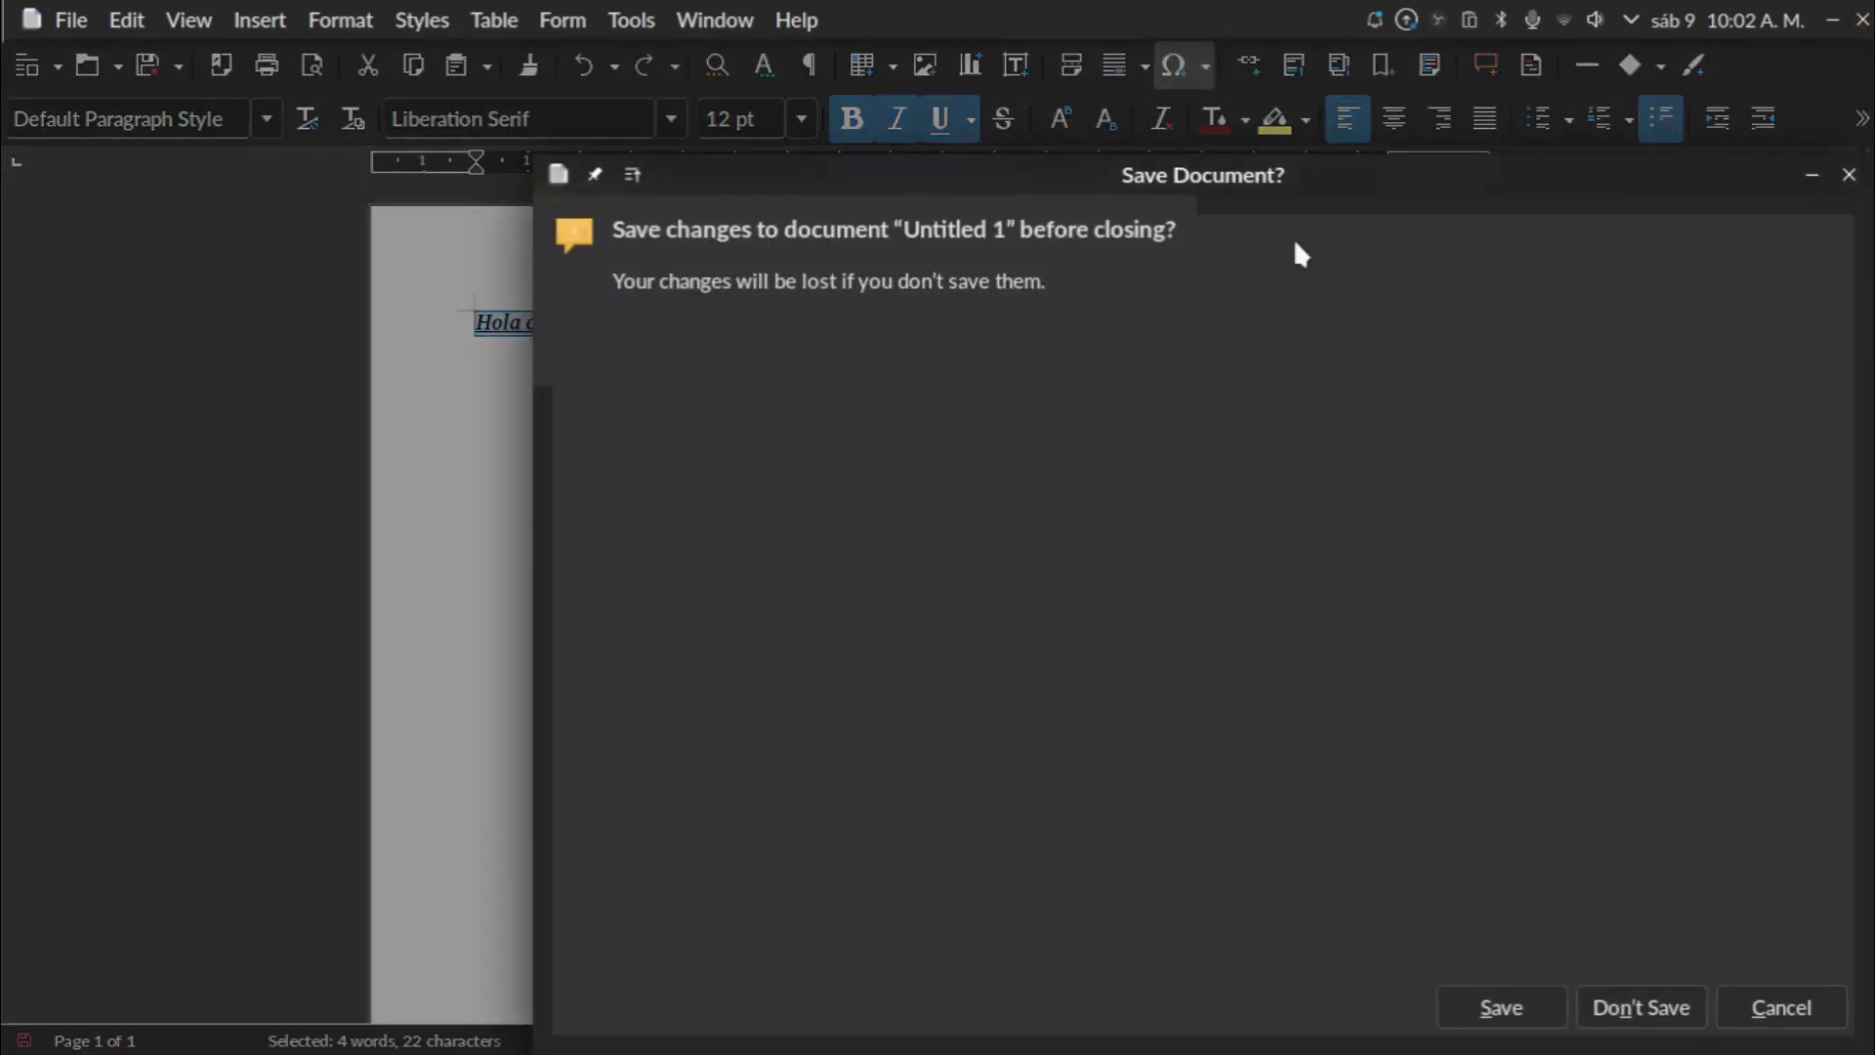
click(1639, 1011)
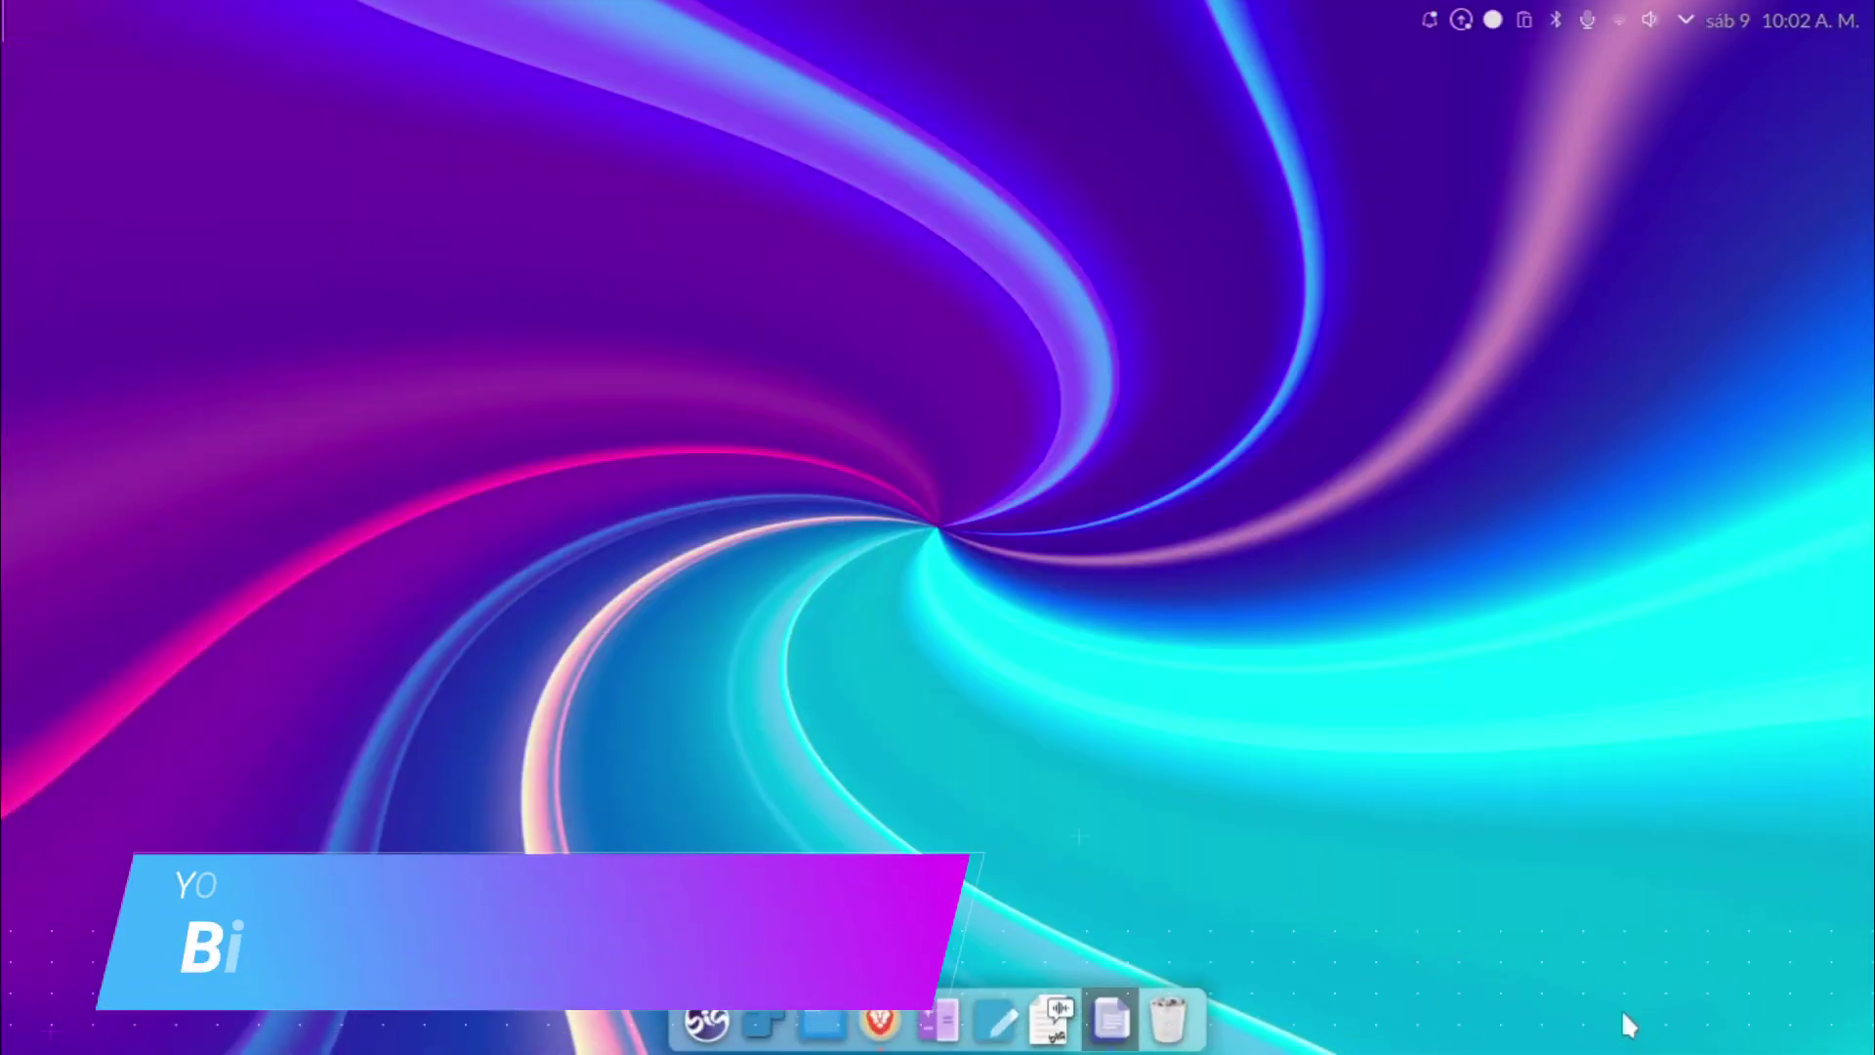
Open LibreOffice Calc from the launcher's Oficina category and enter 55 in cell F7 and 5 in cell F6.
click(735, 1021)
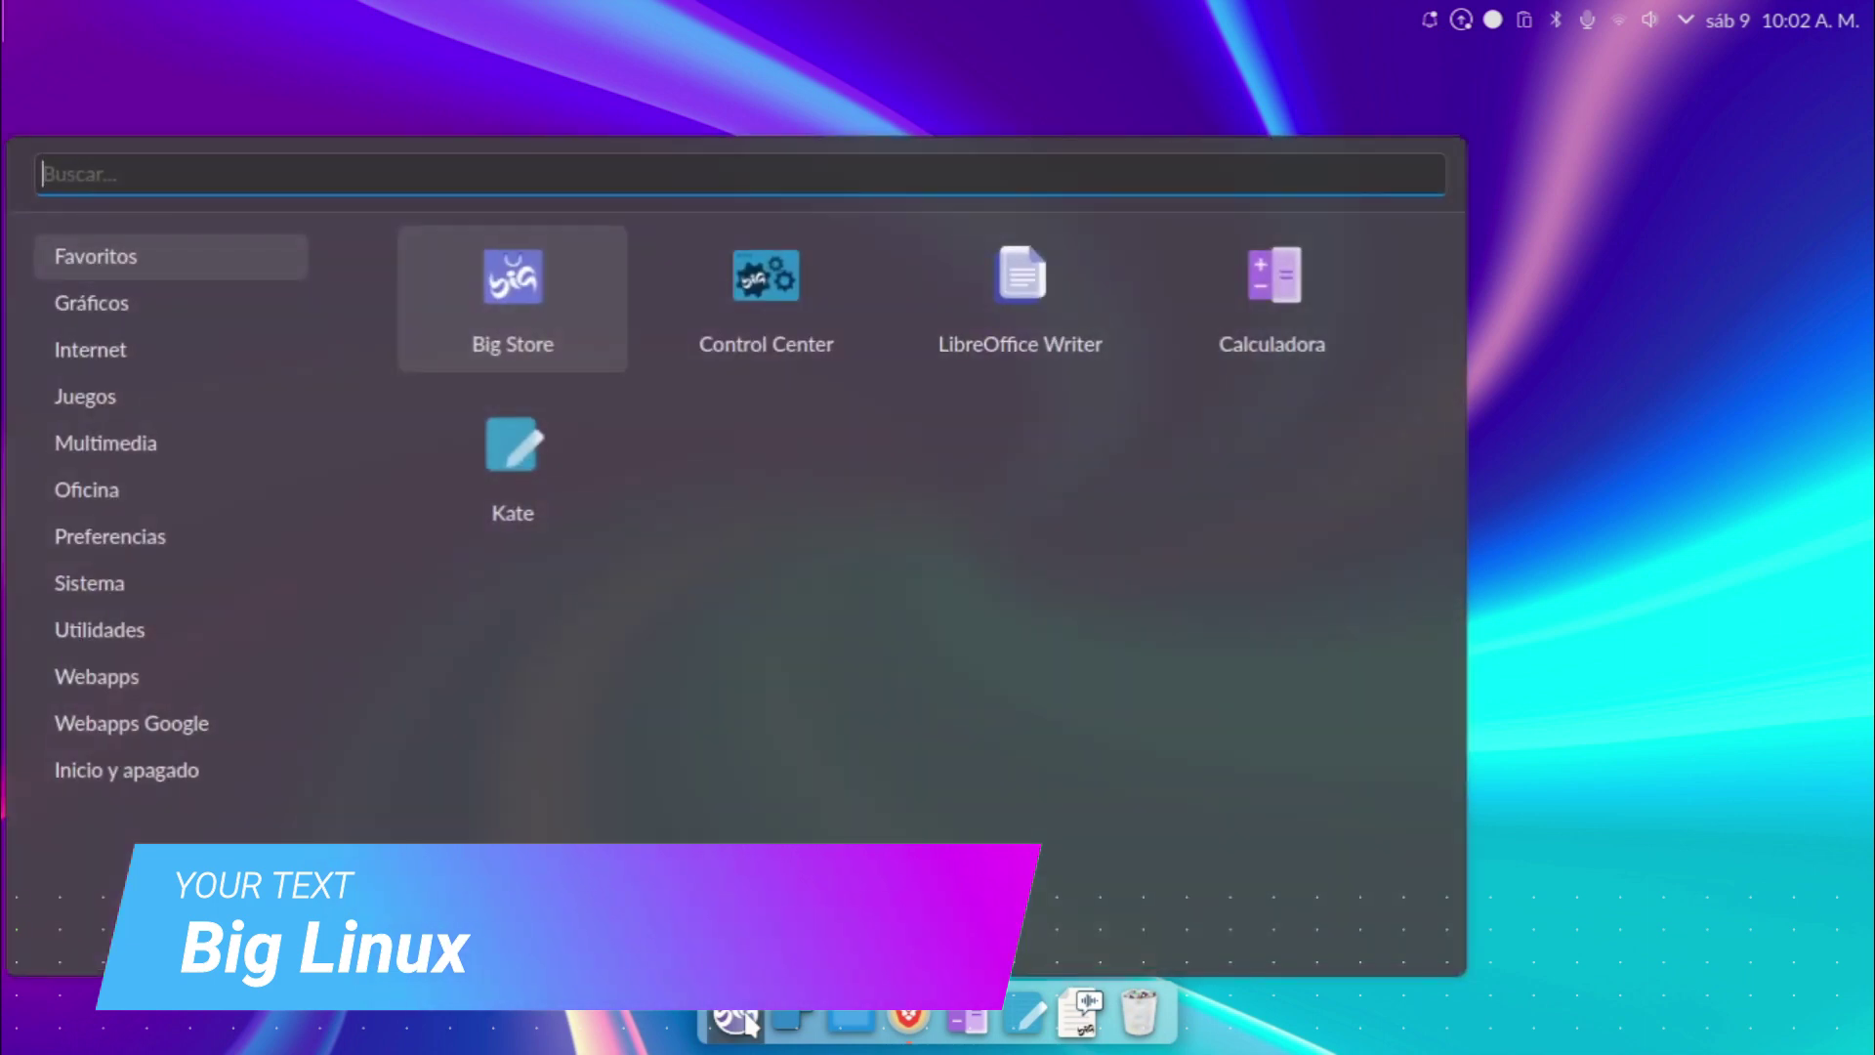
click(105, 500)
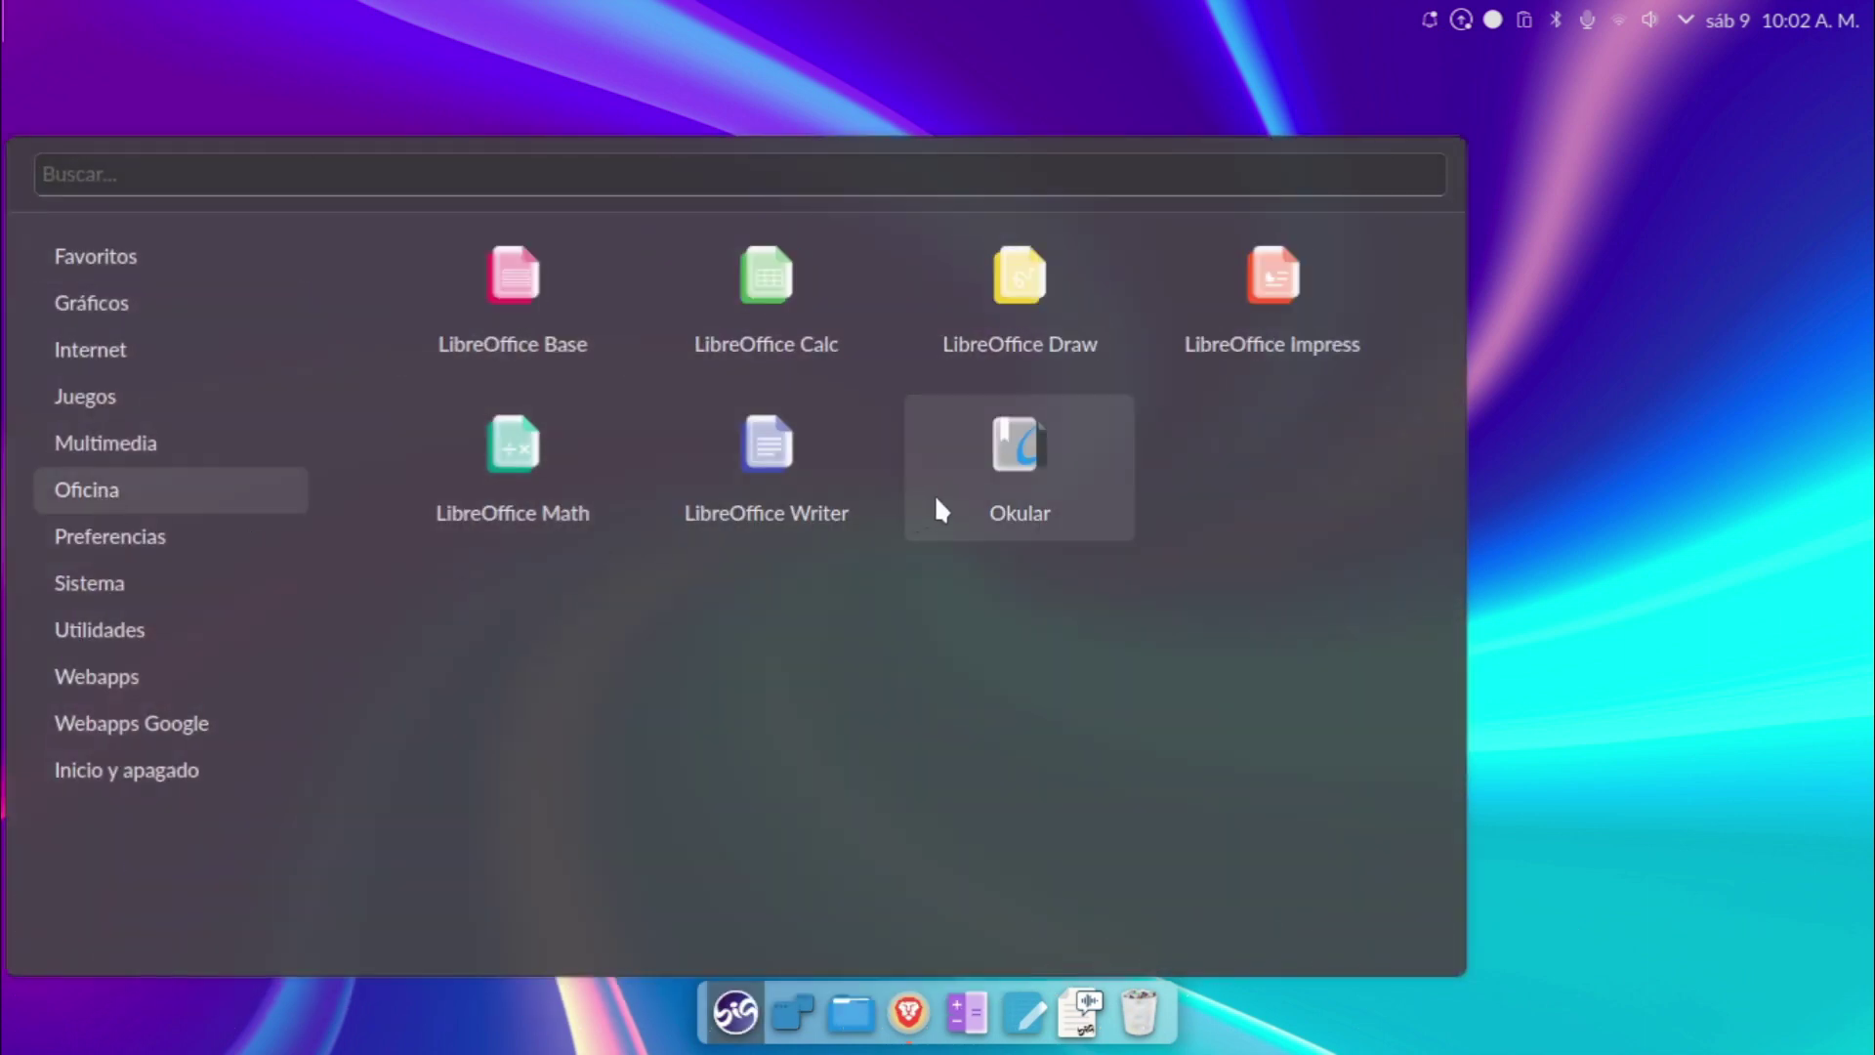
click(797, 342)
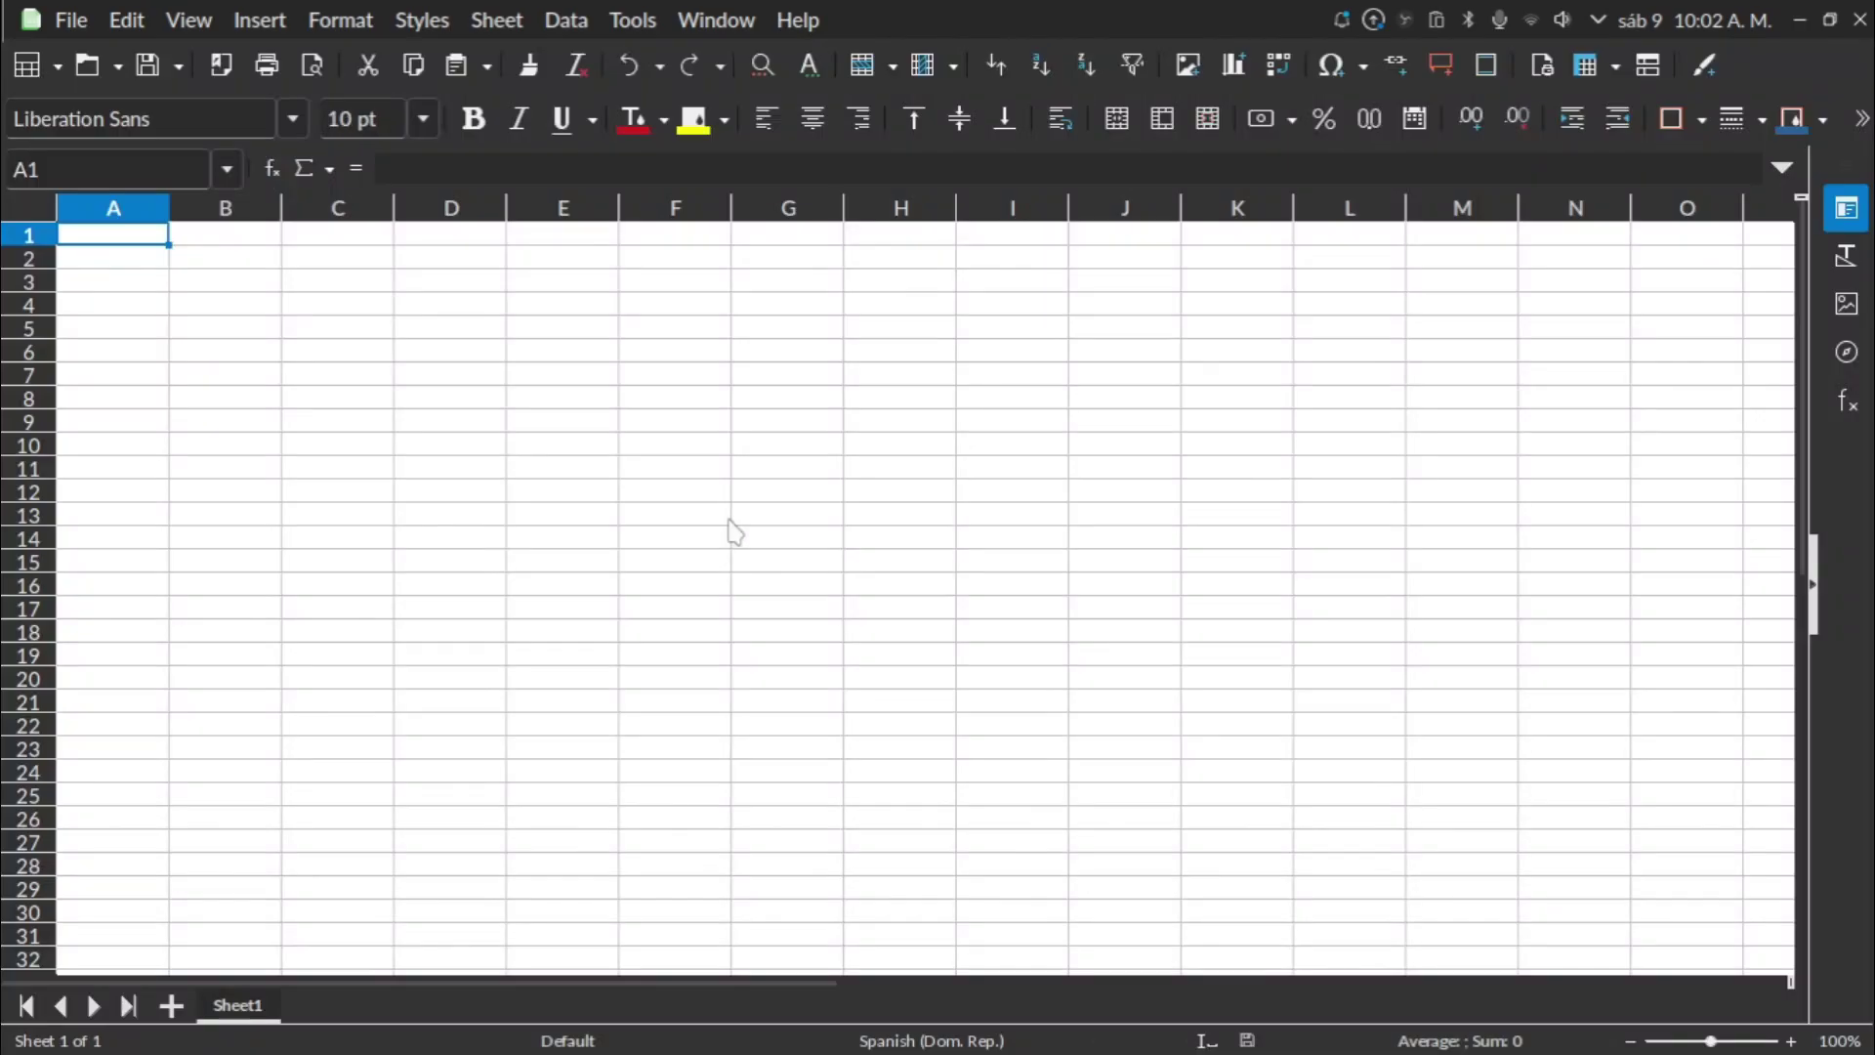
click(625, 379)
text(5)
click(674, 369)
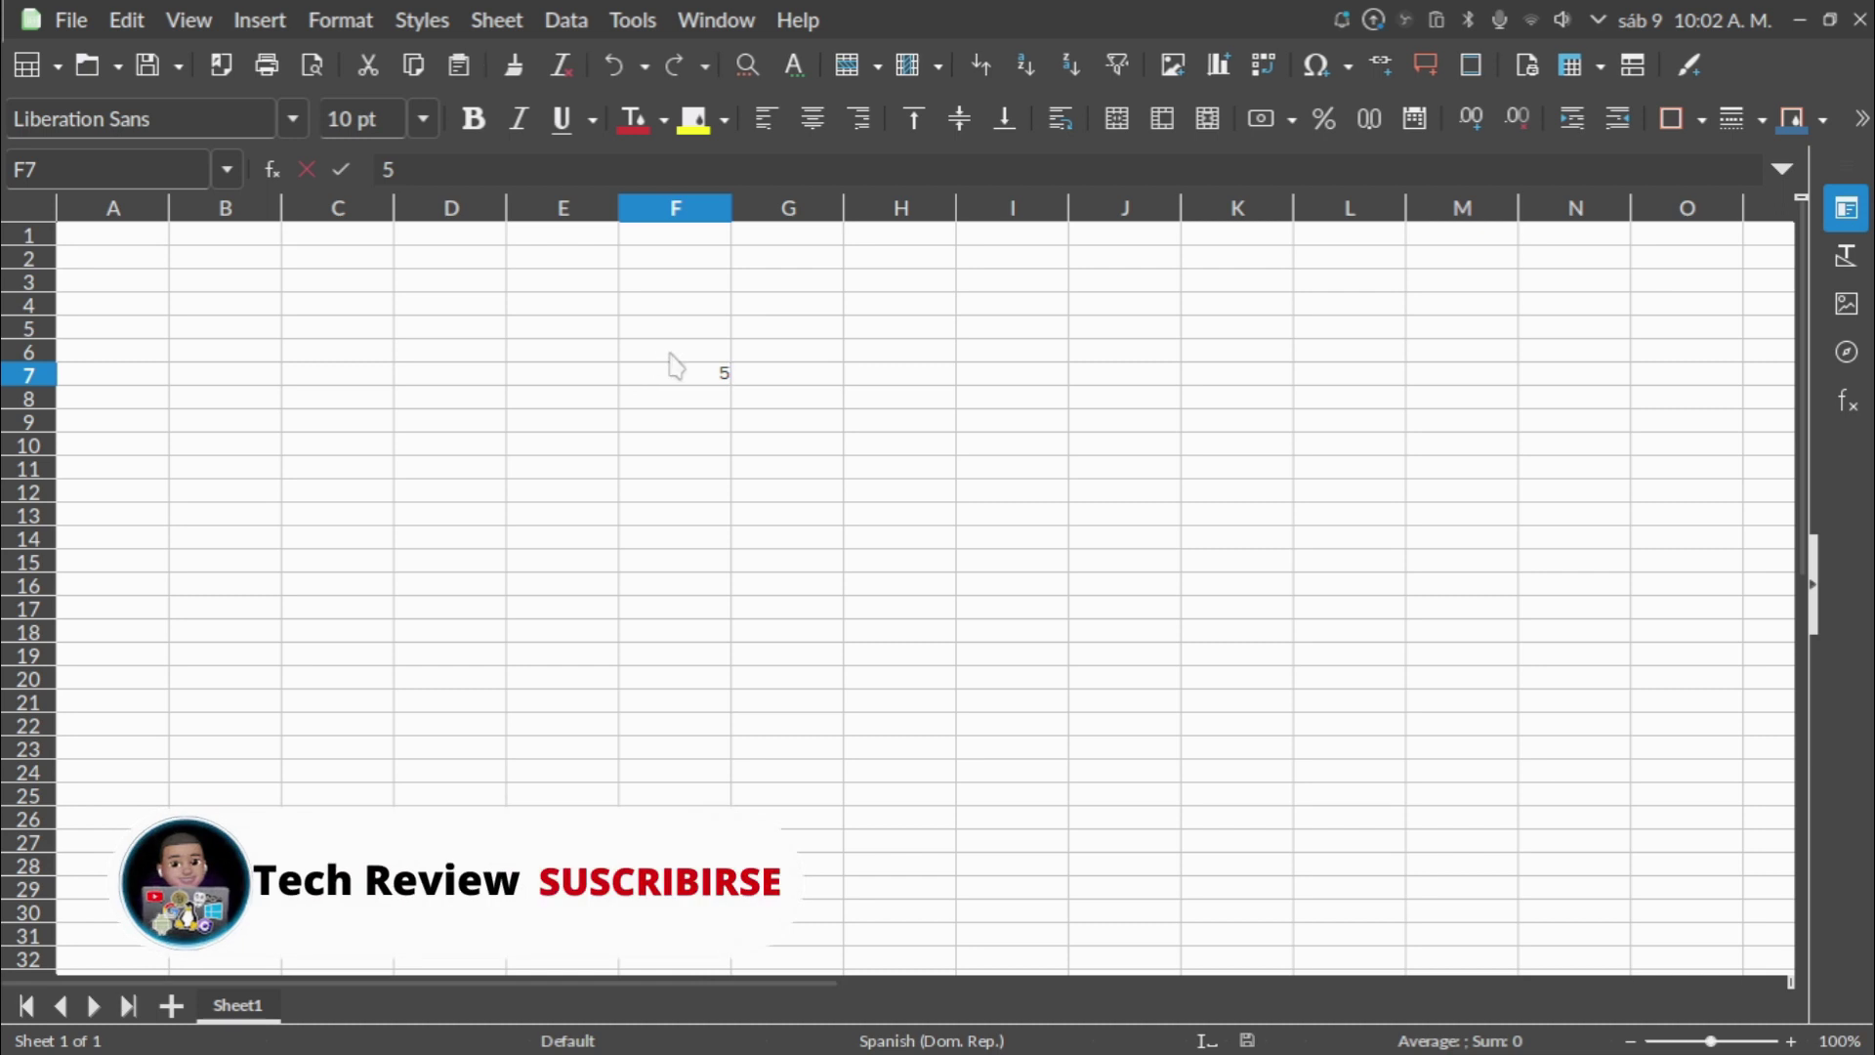
click(699, 350)
text(5)
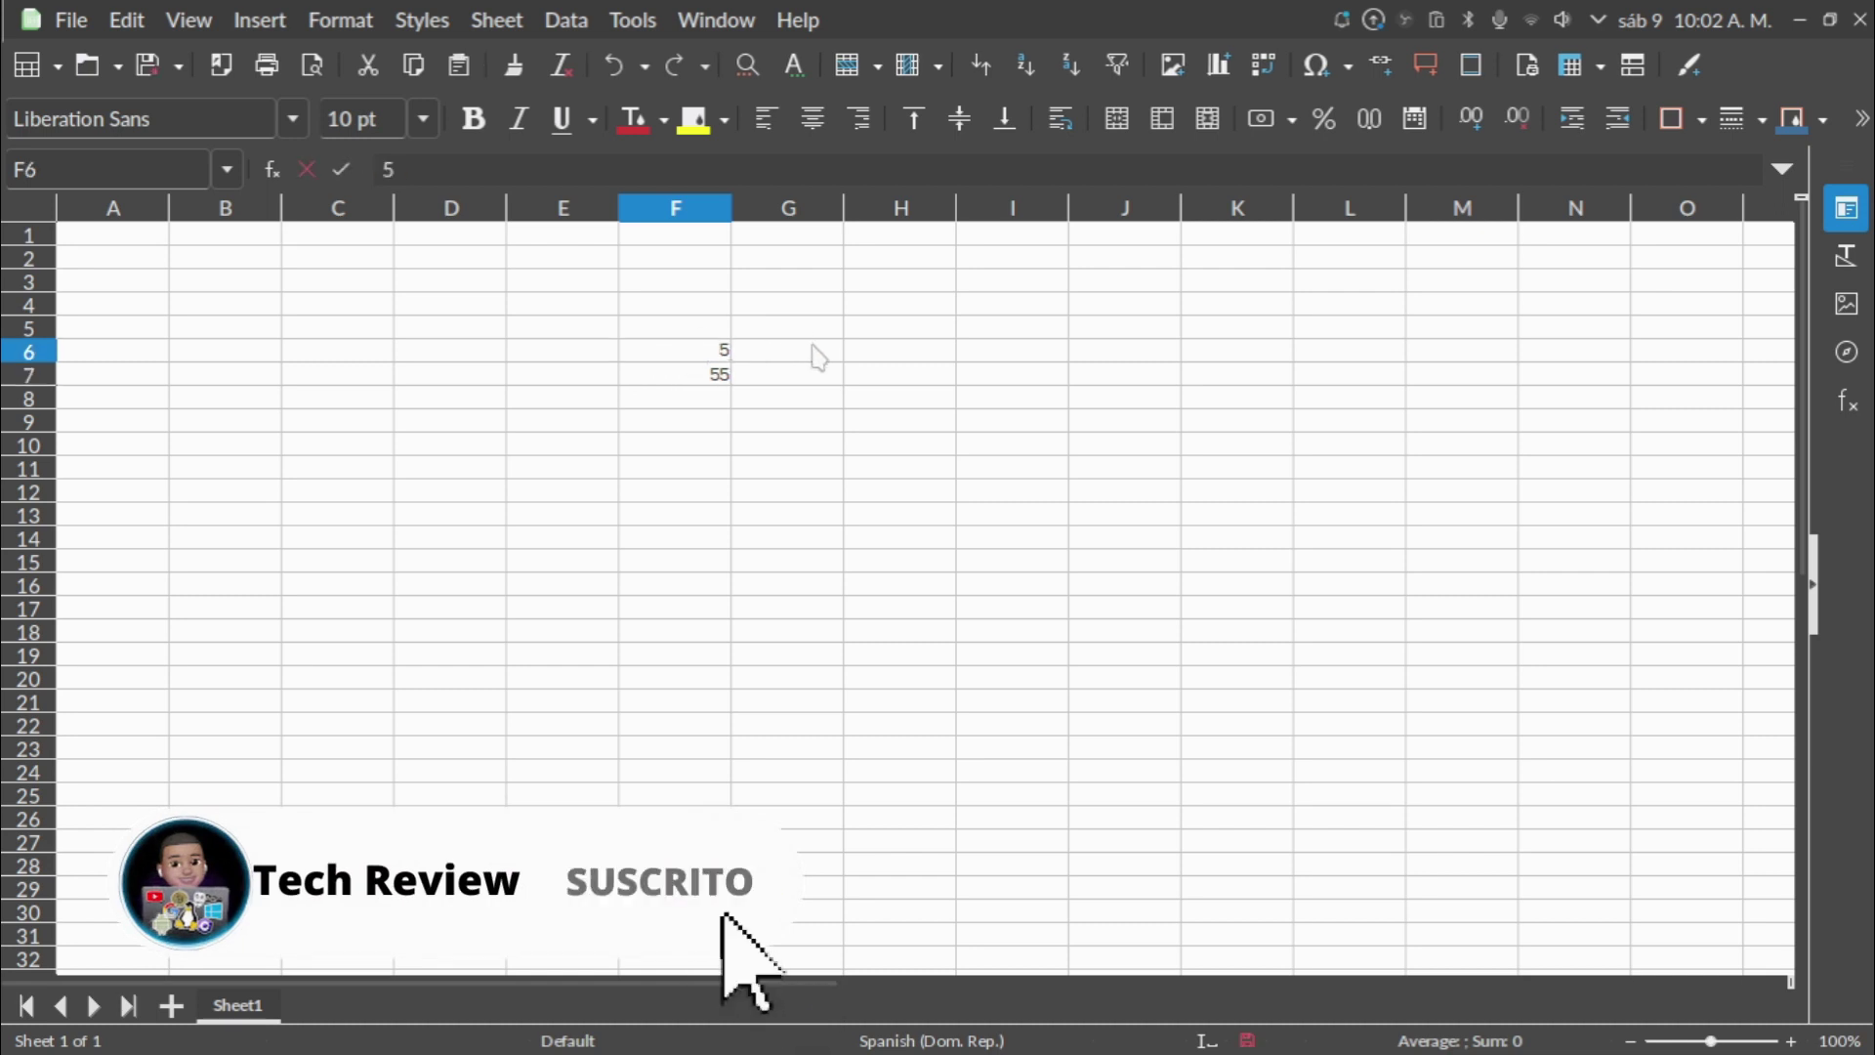
Add the two numbers in cell G6 with the formula =F6+F7.
click(819, 355)
text(=)
click(711, 355)
text(+)
click(713, 376)
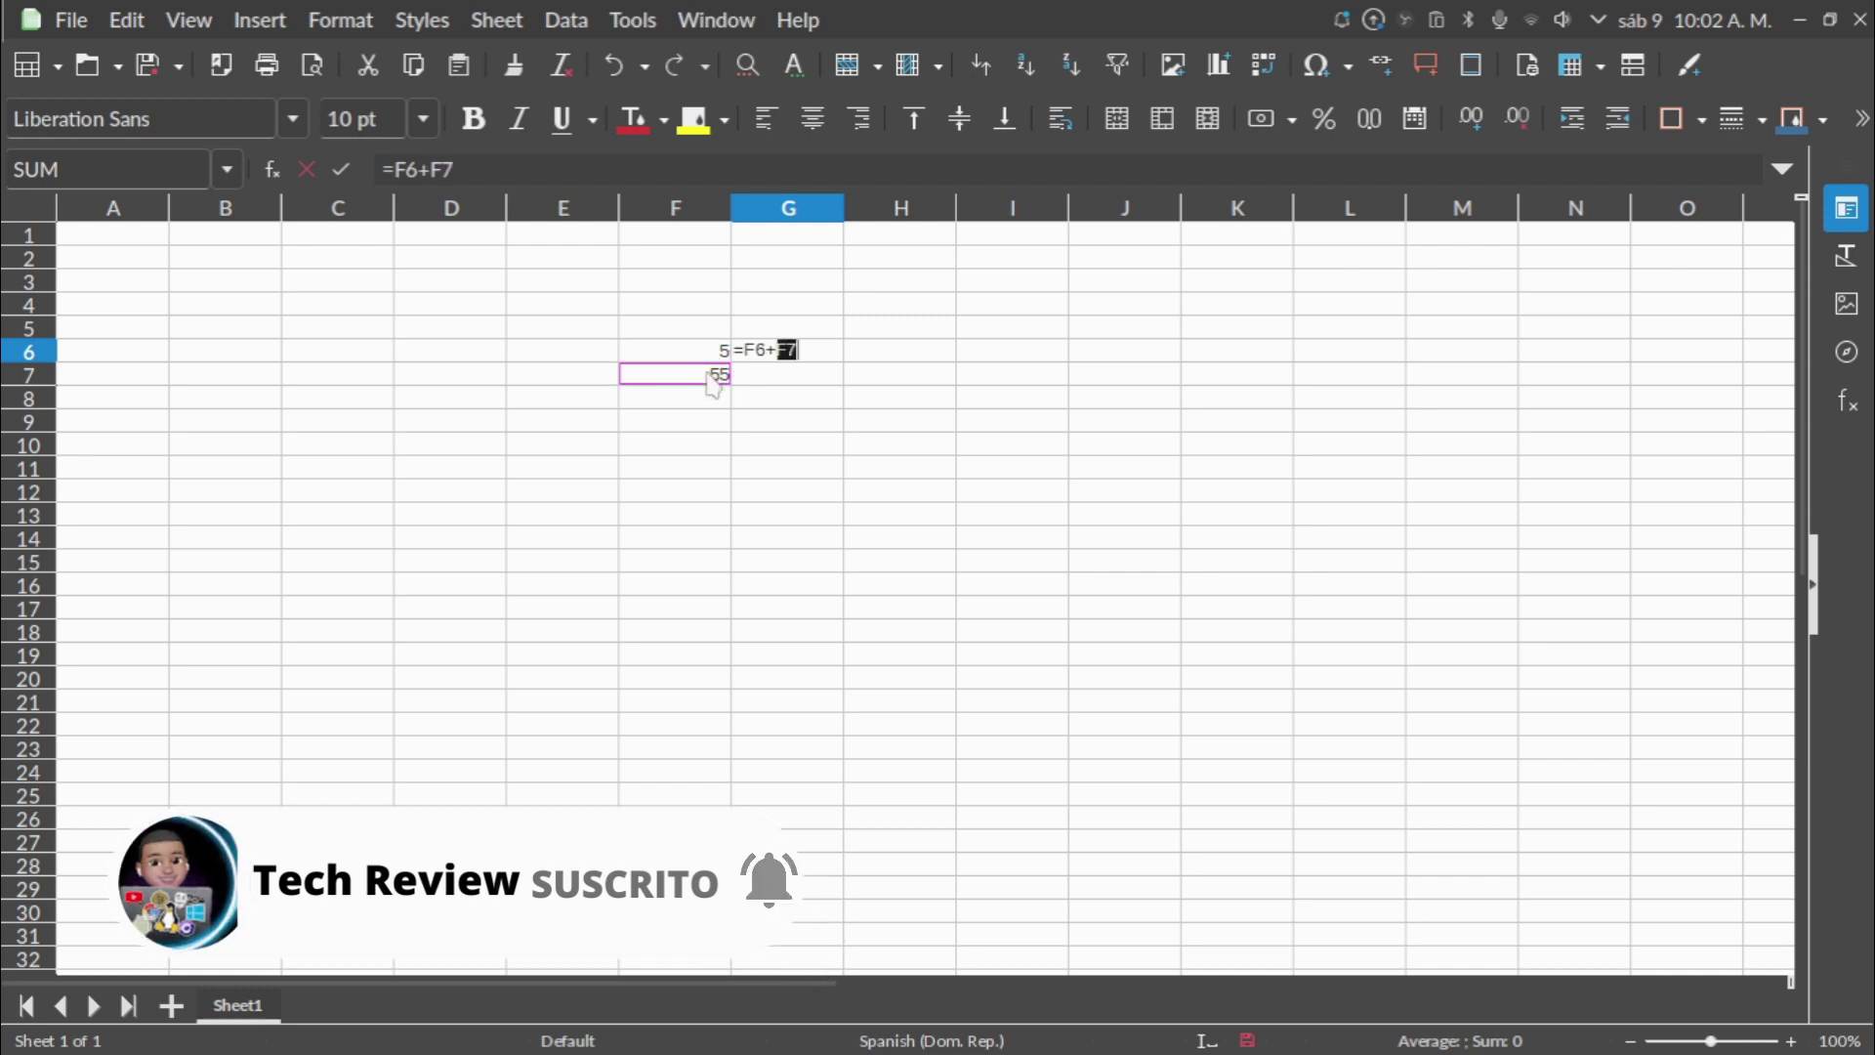
key(Return)
key(Up)
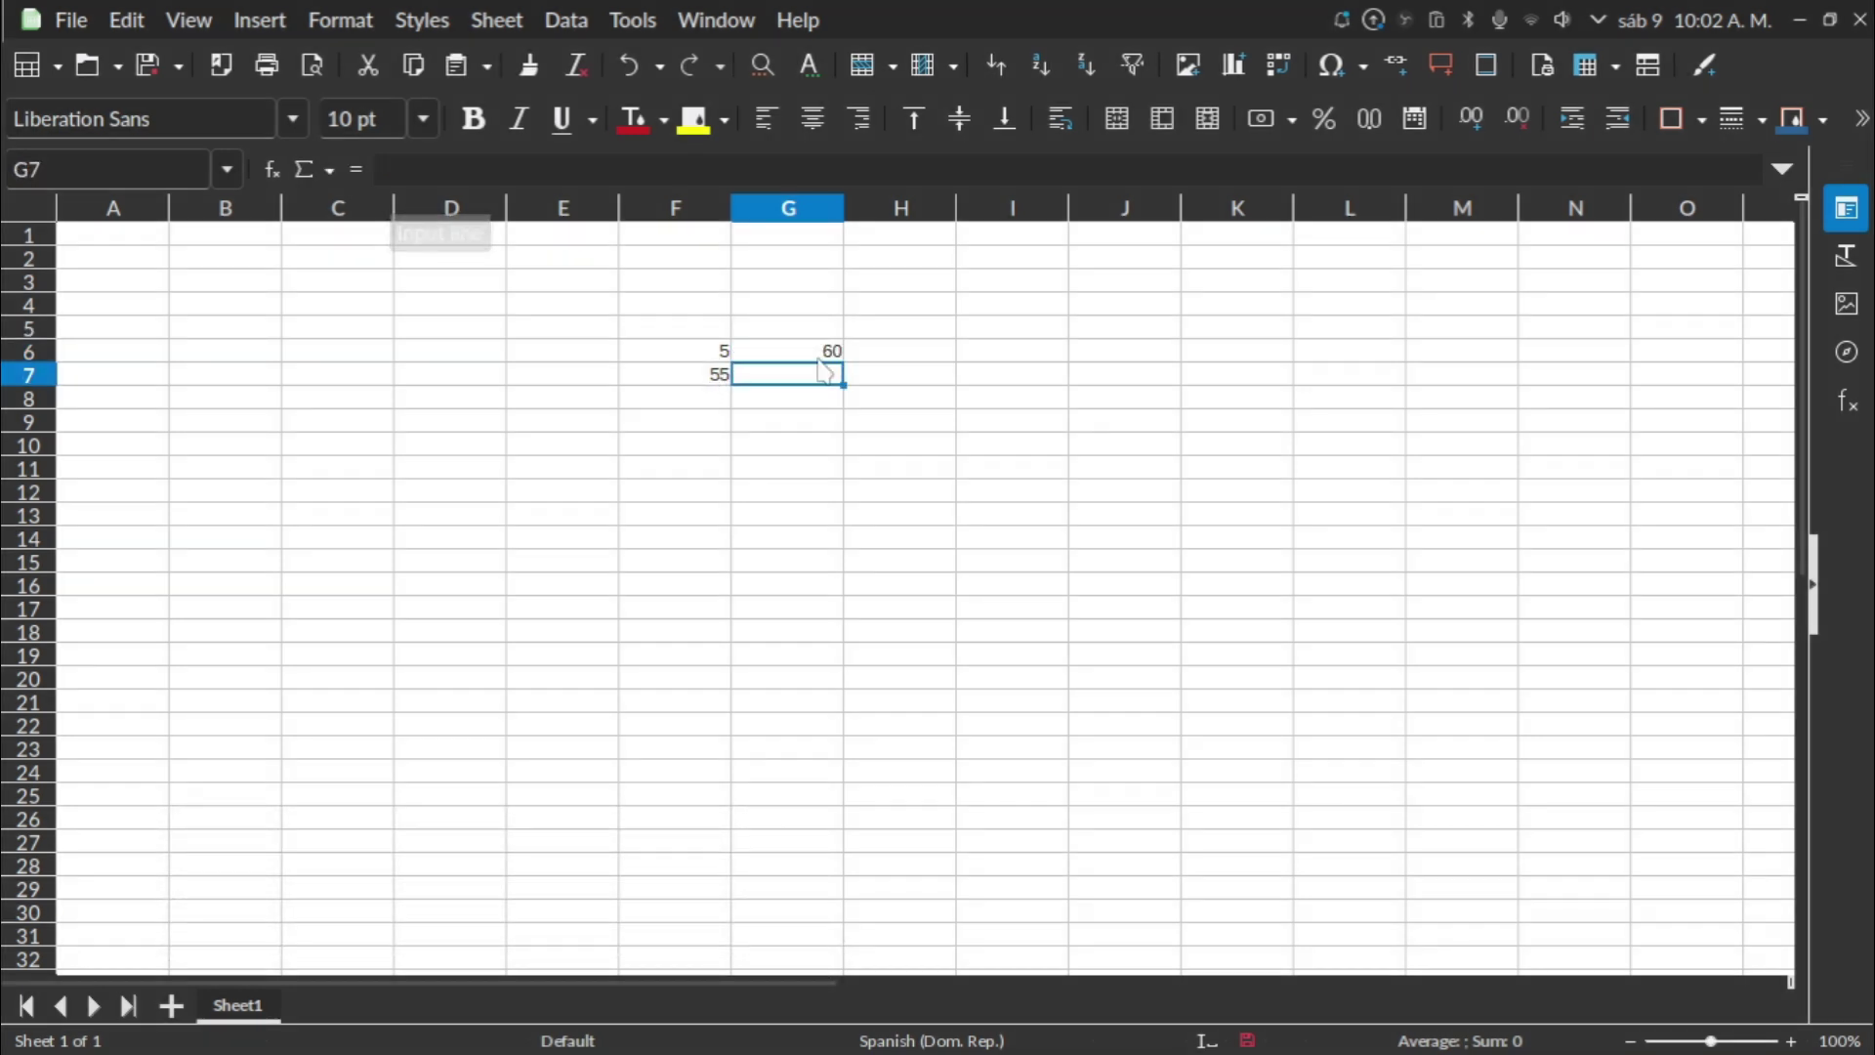
Change the formula in G6 to =IF(F6+F7)=0 and close the spreadsheet without saving.
click(396, 170)
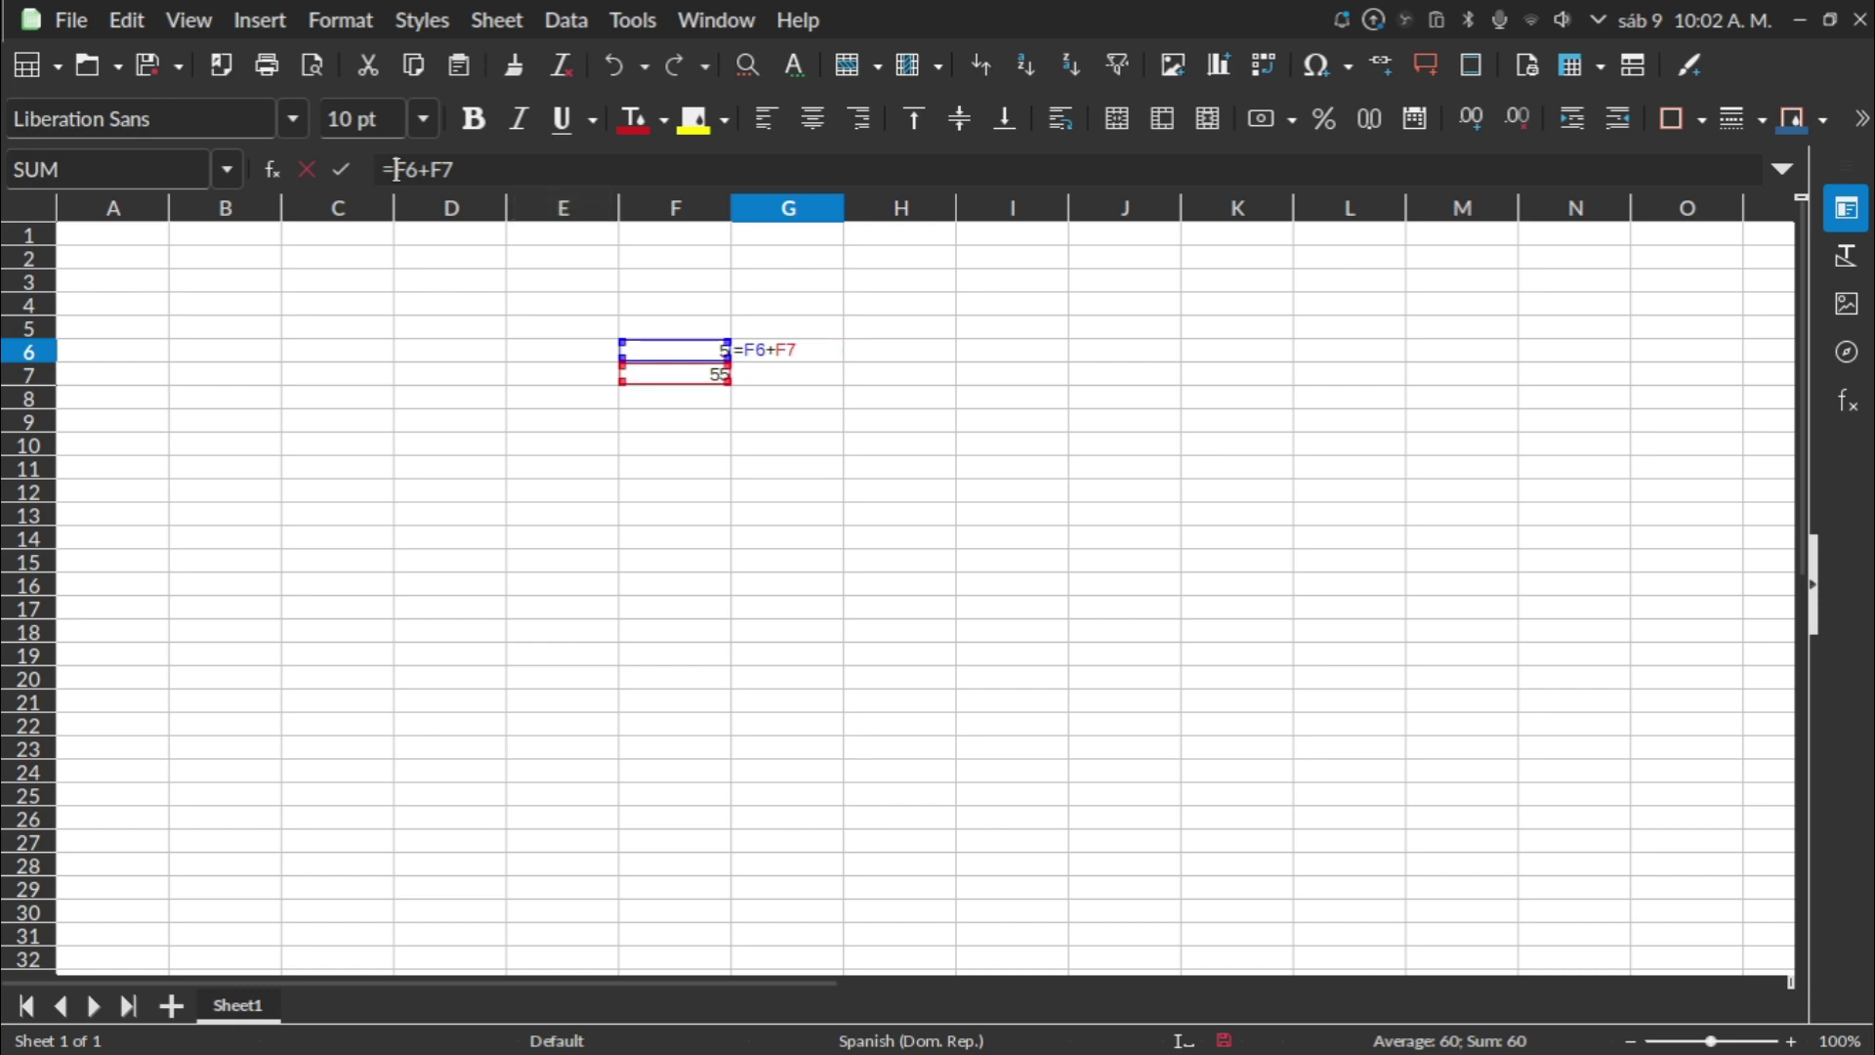
text(if)
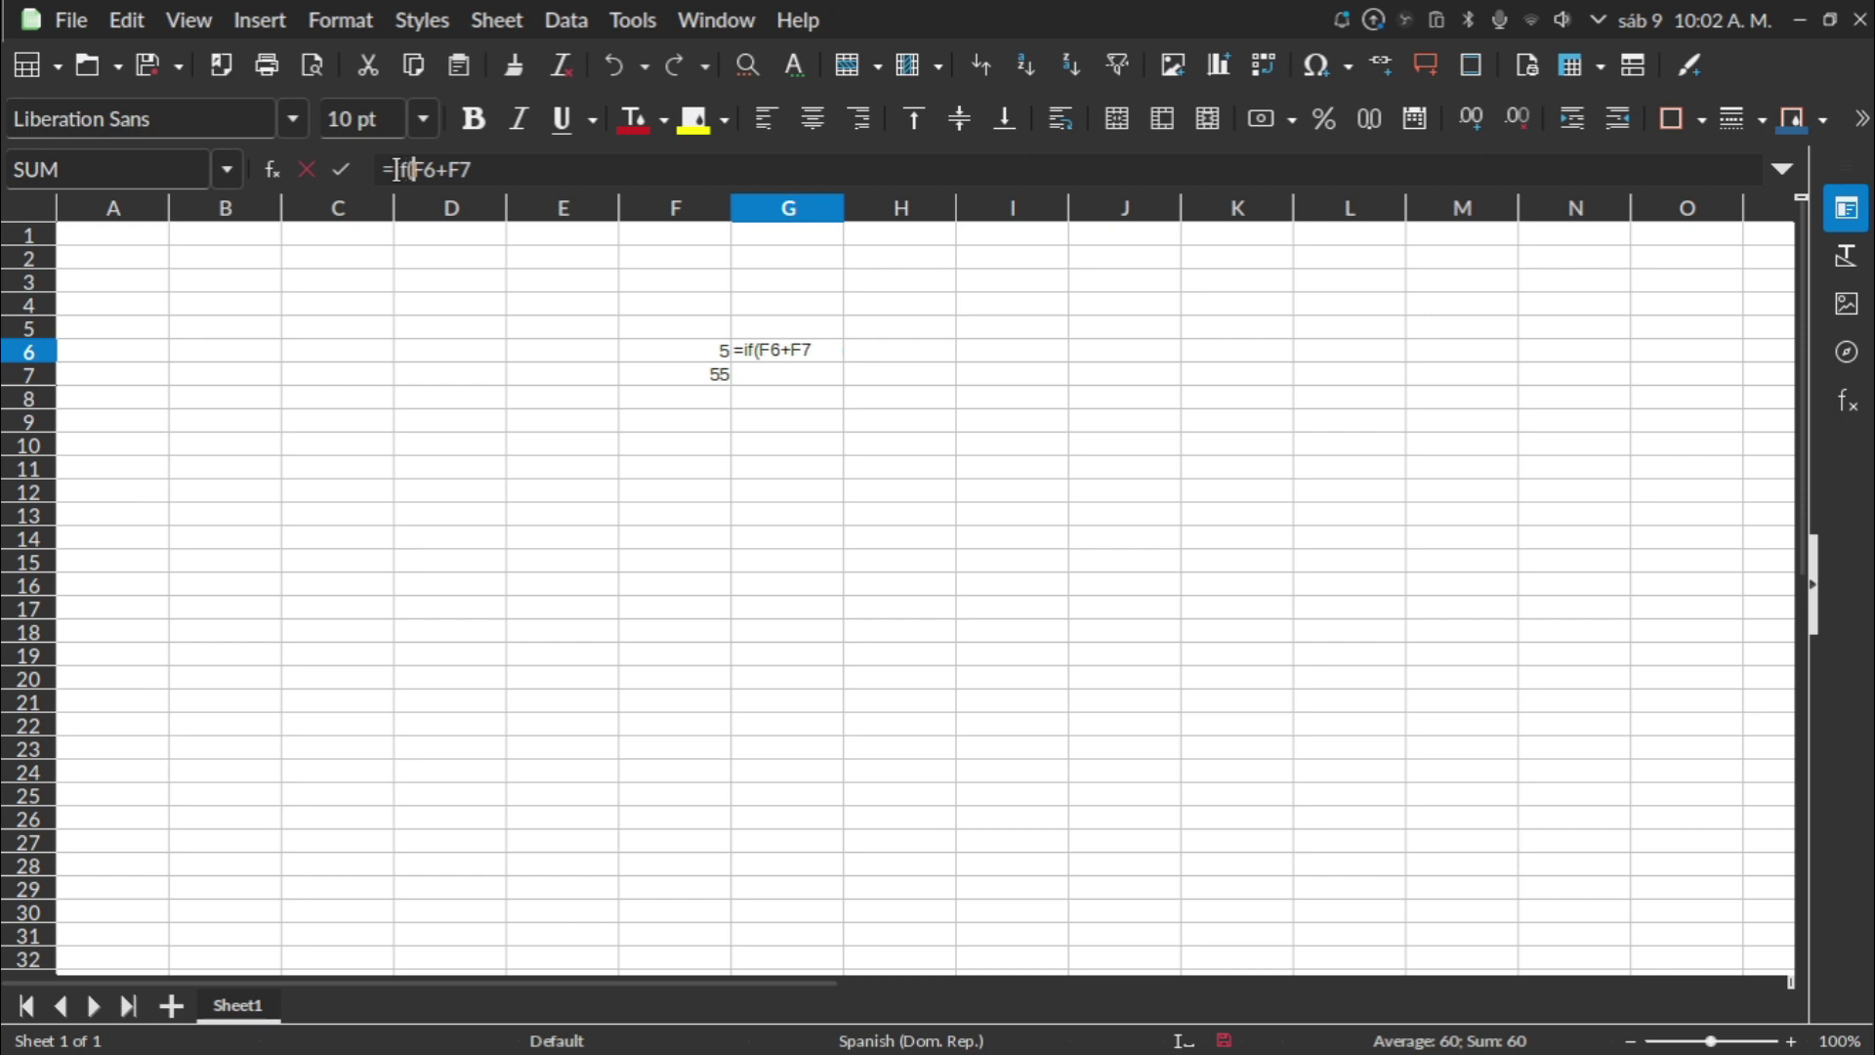
text(()
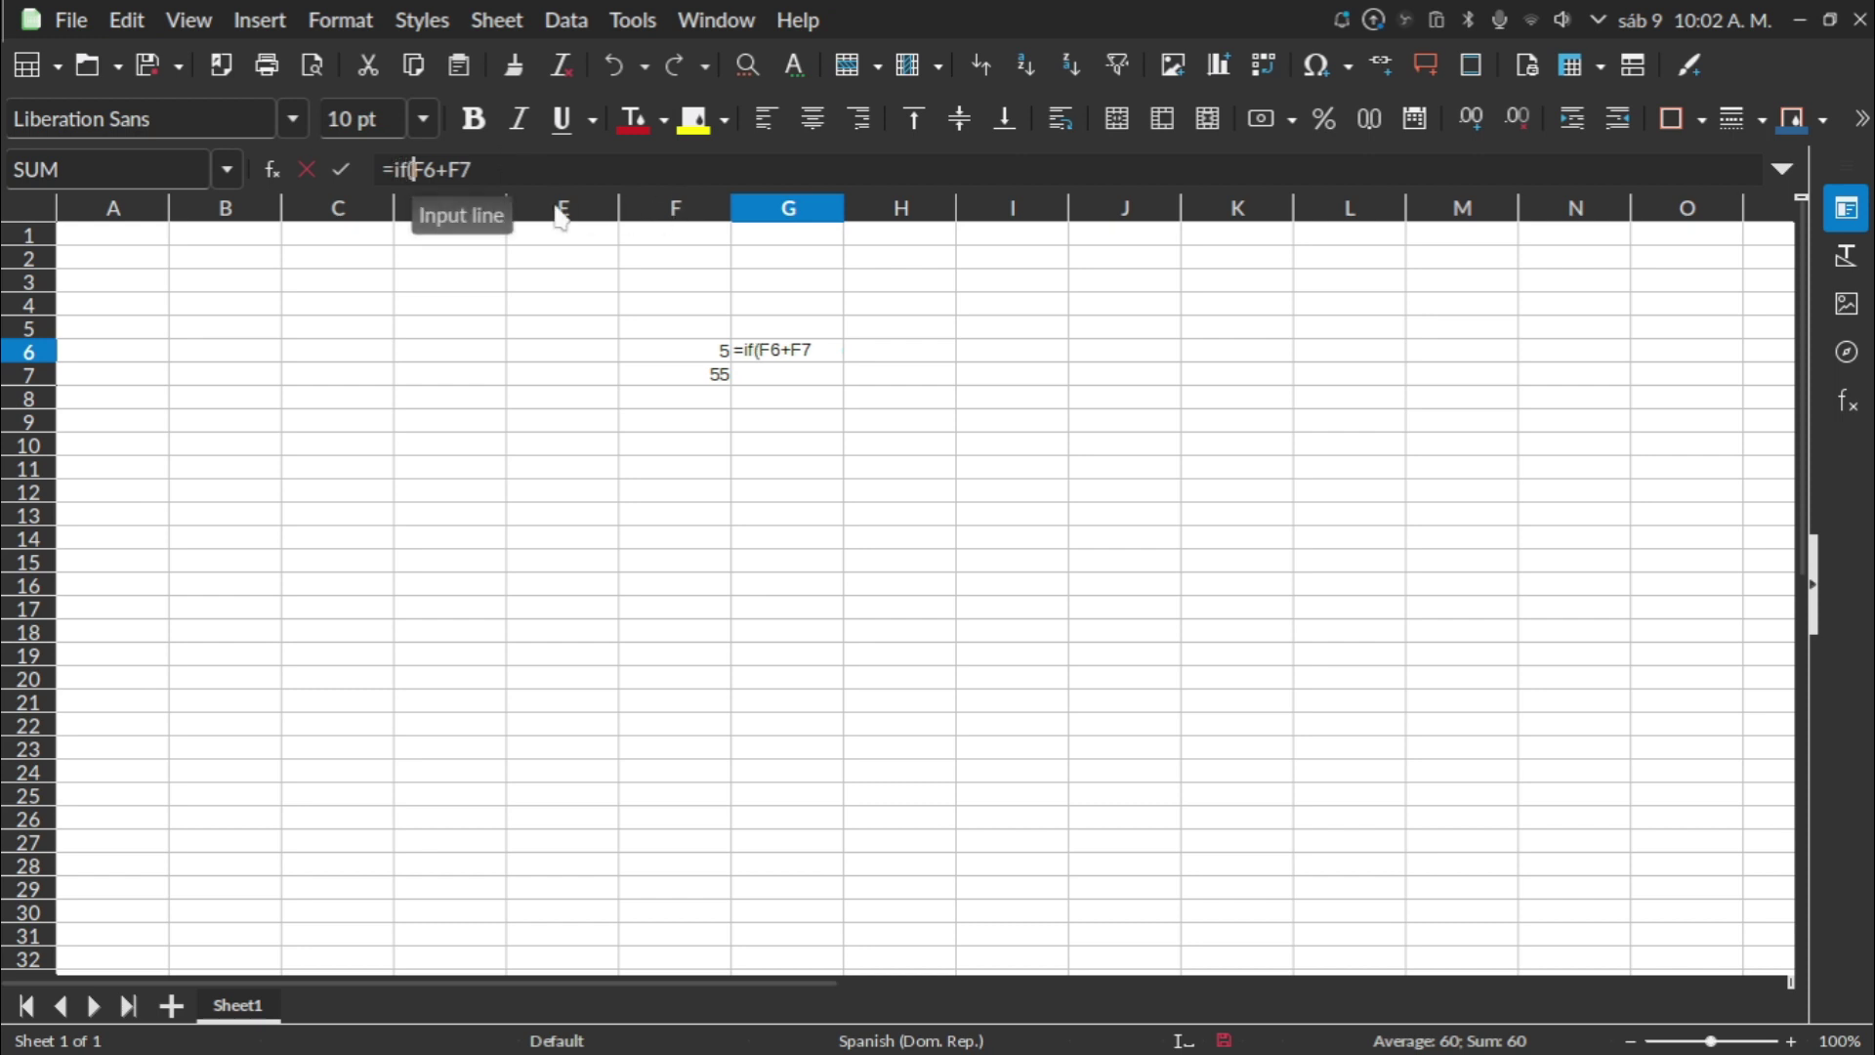
click(776, 348)
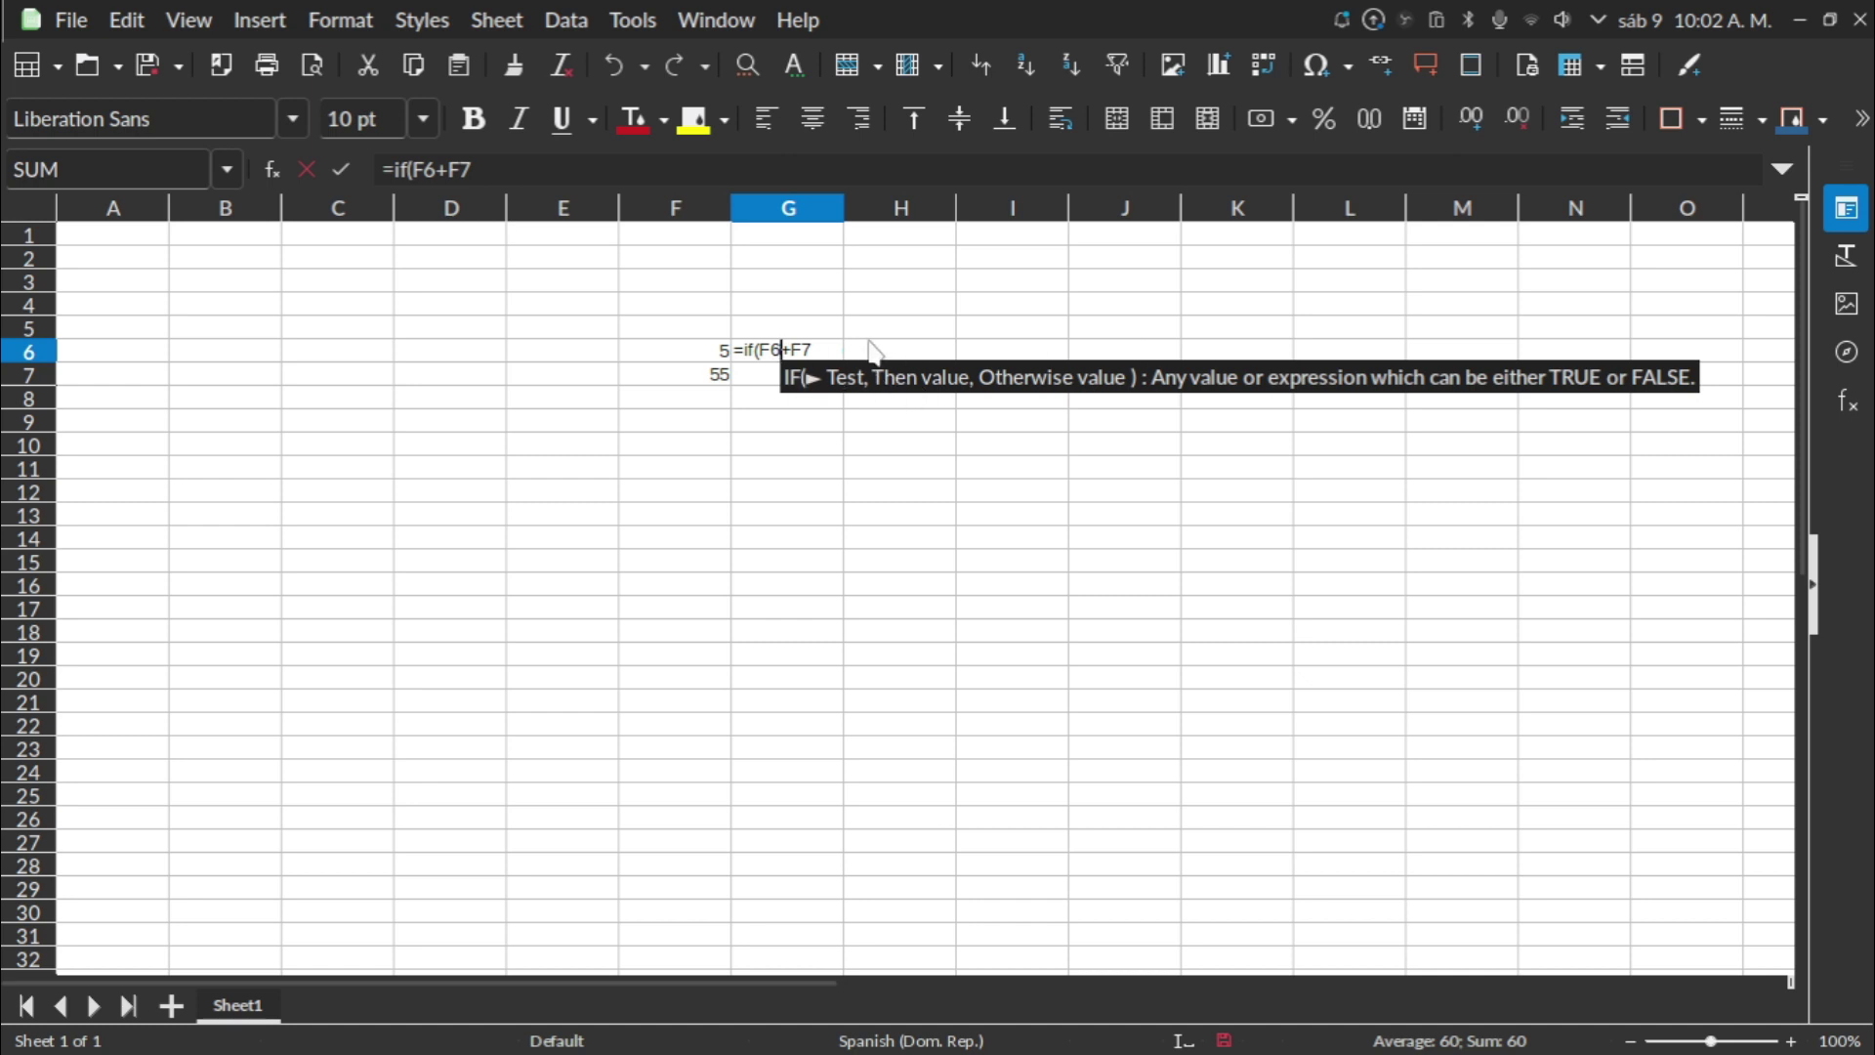
text()=0)
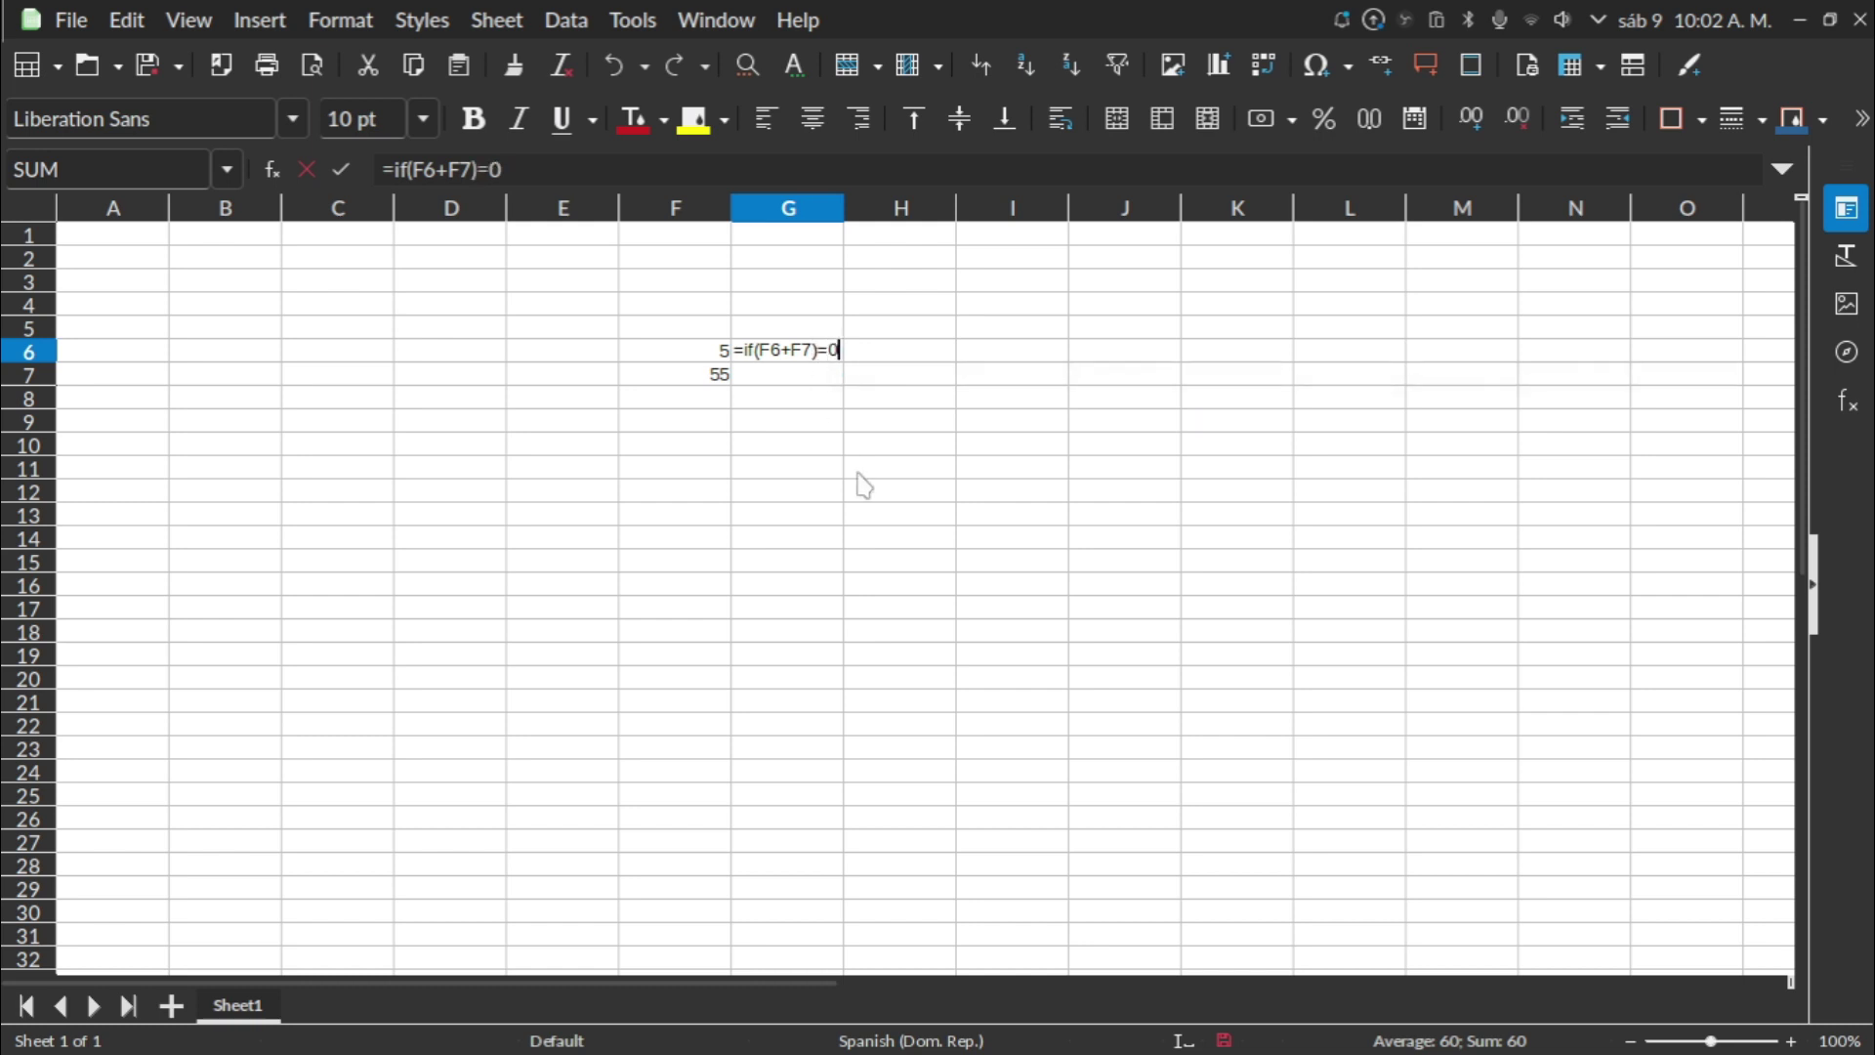
key(Return)
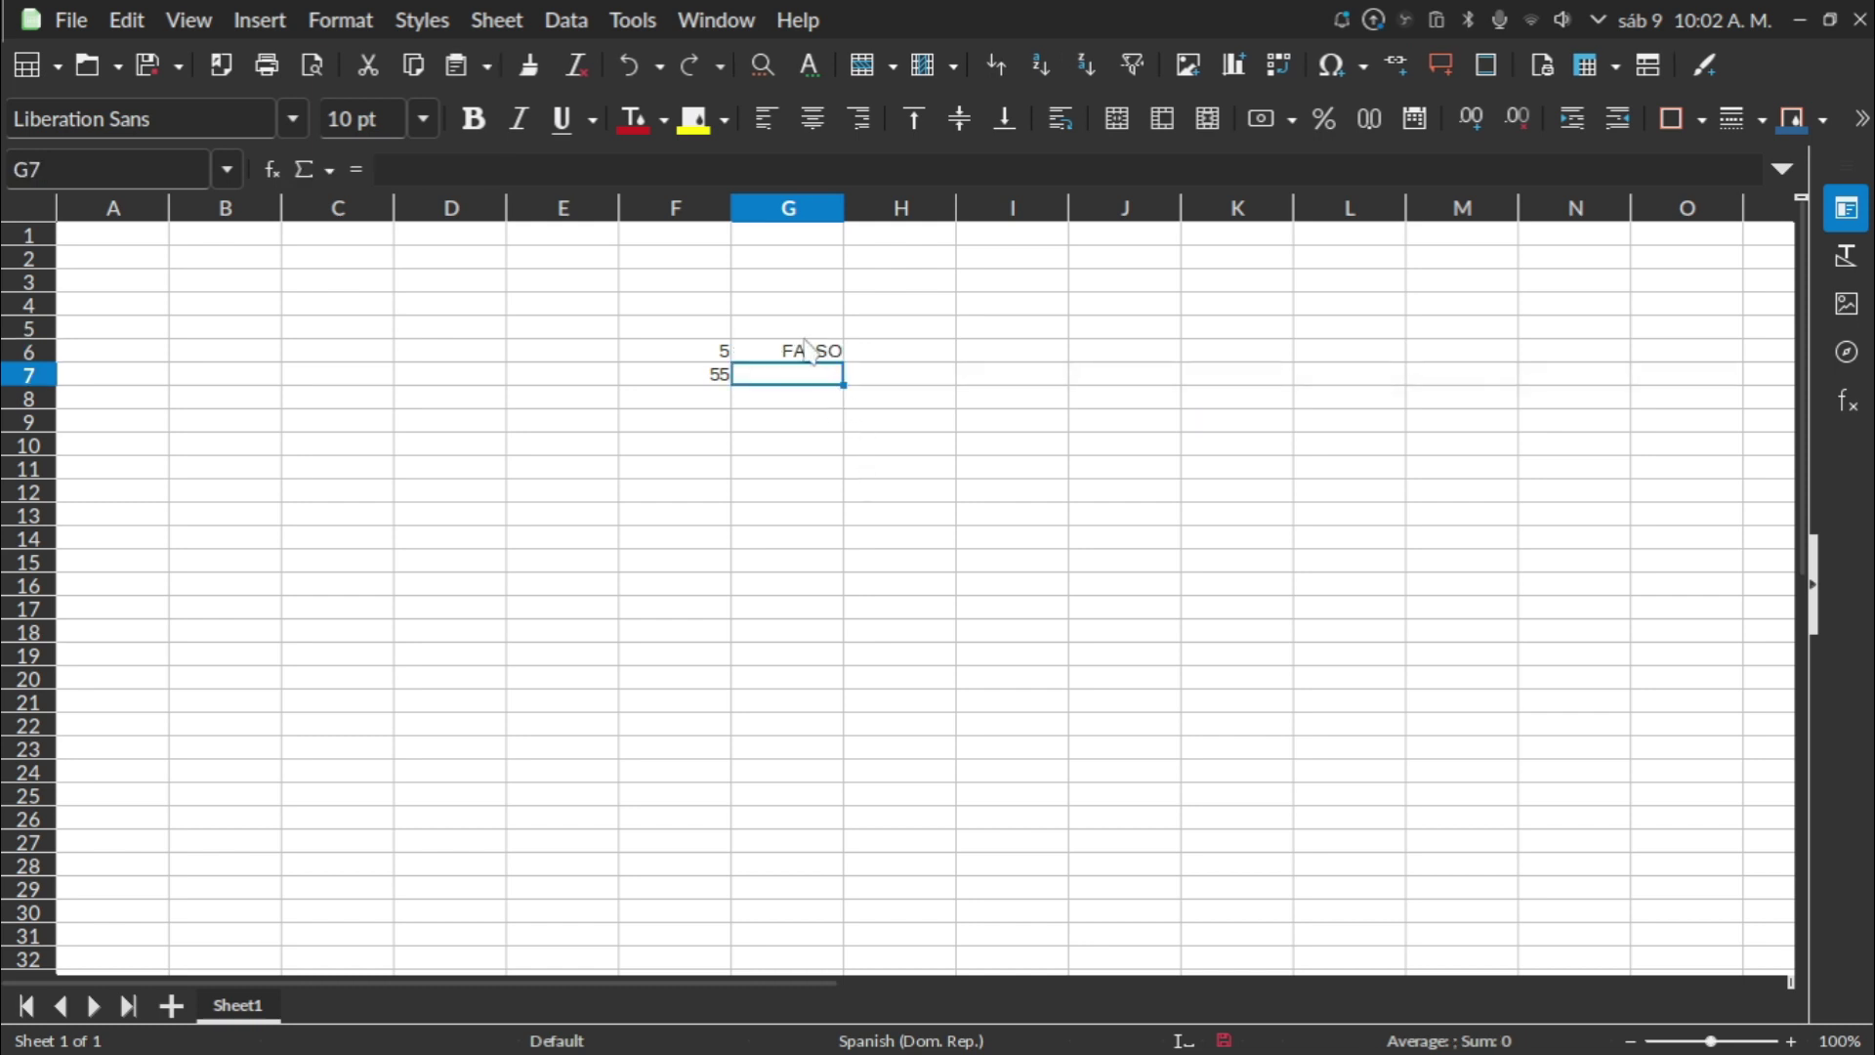
click(806, 347)
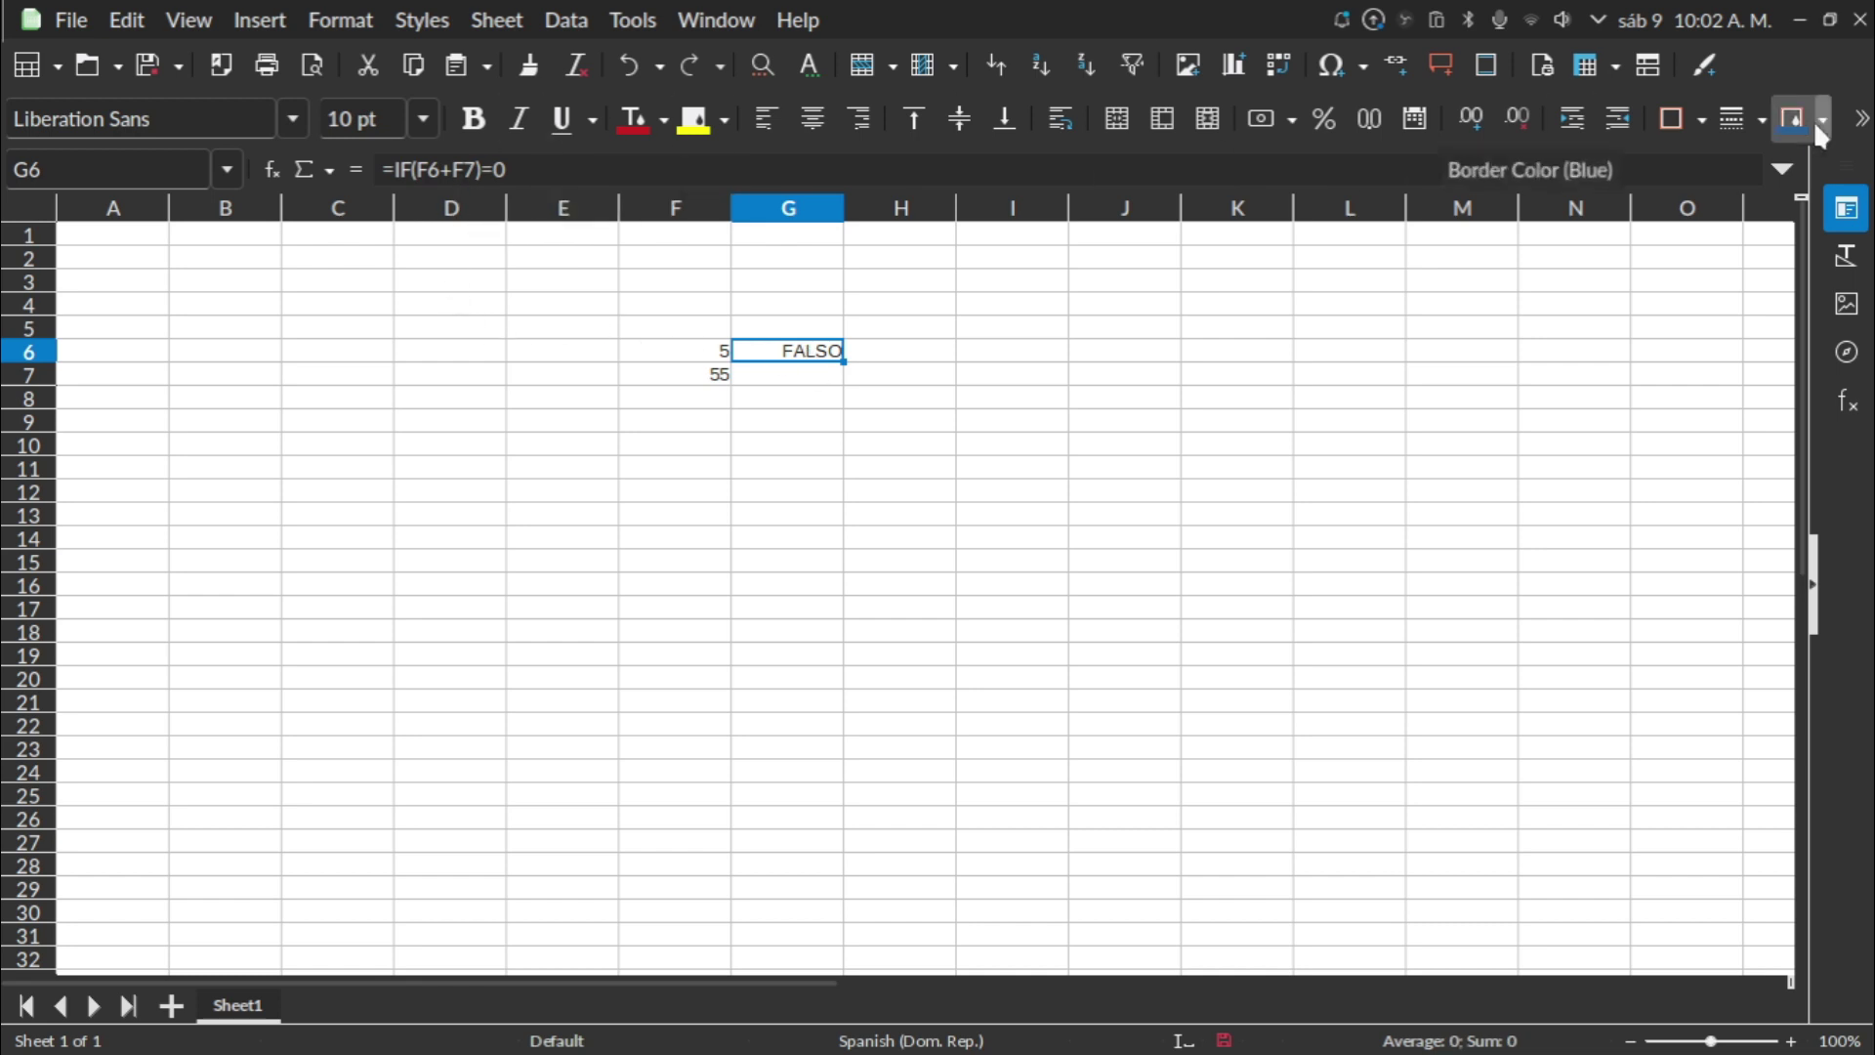
click(1861, 21)
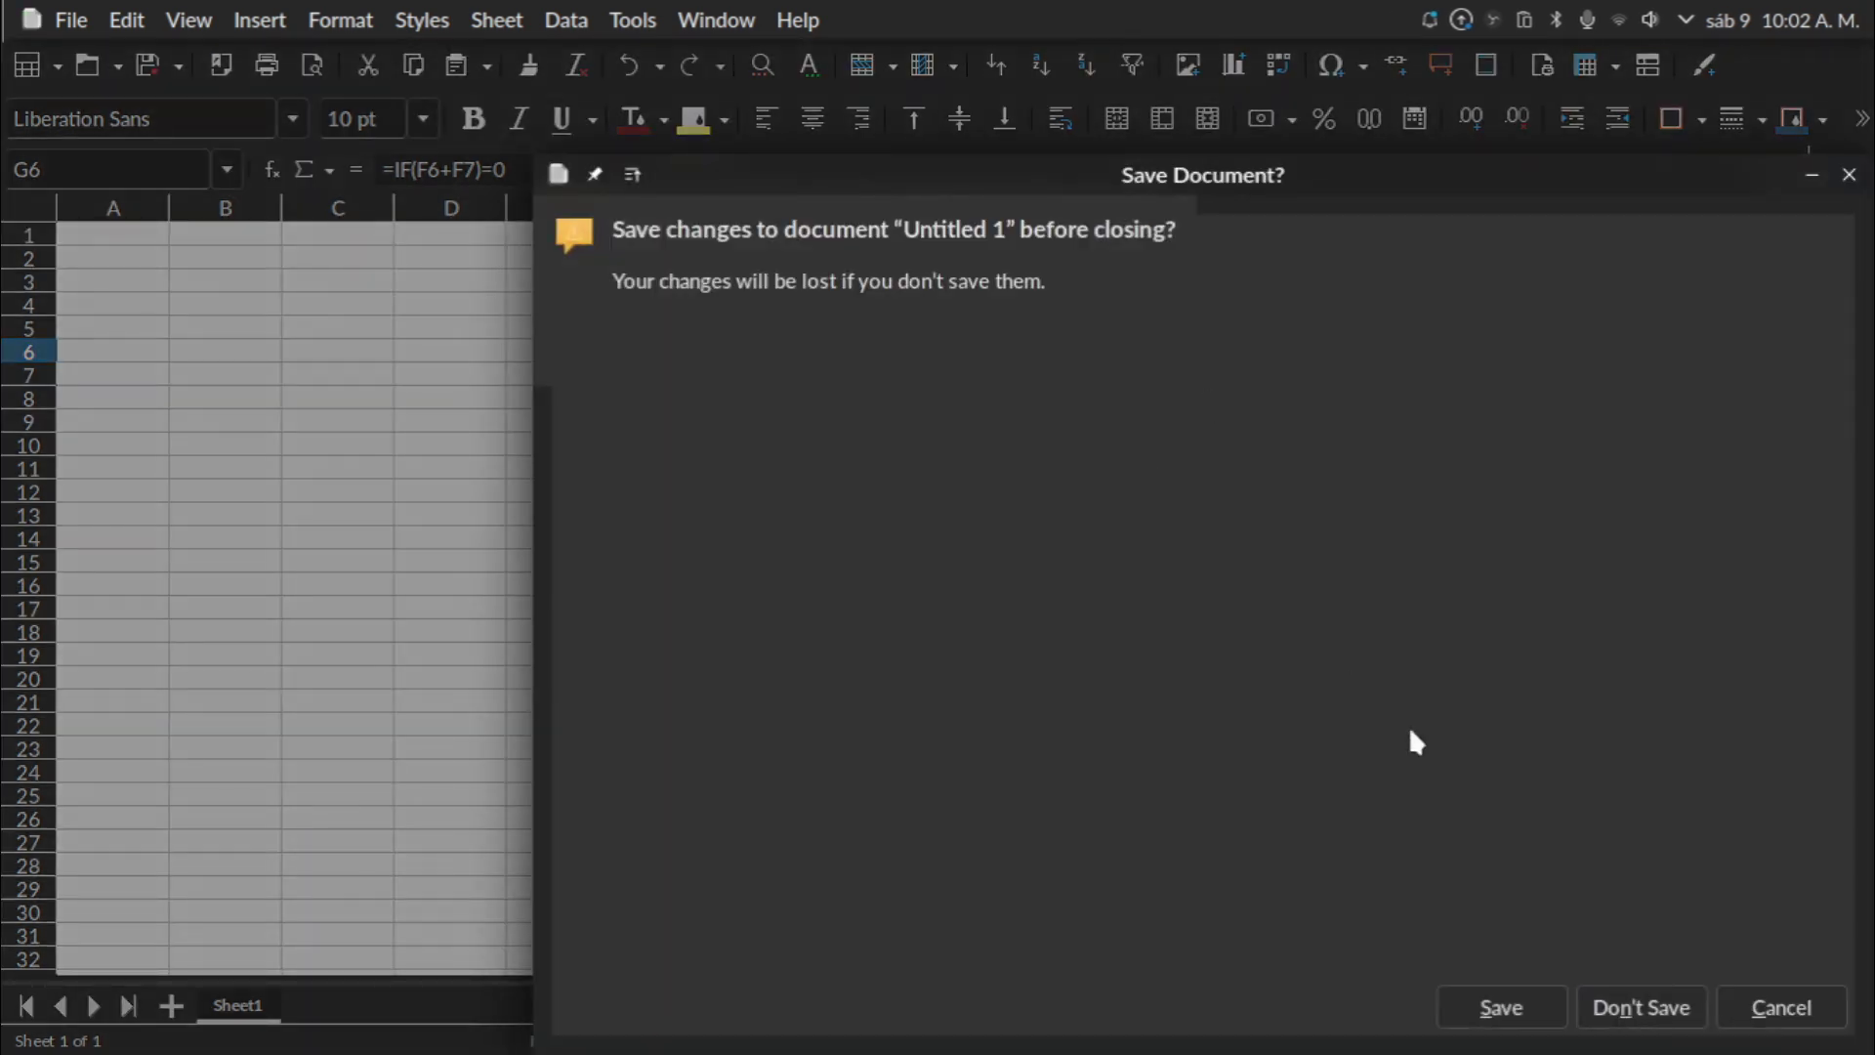
click(1643, 1007)
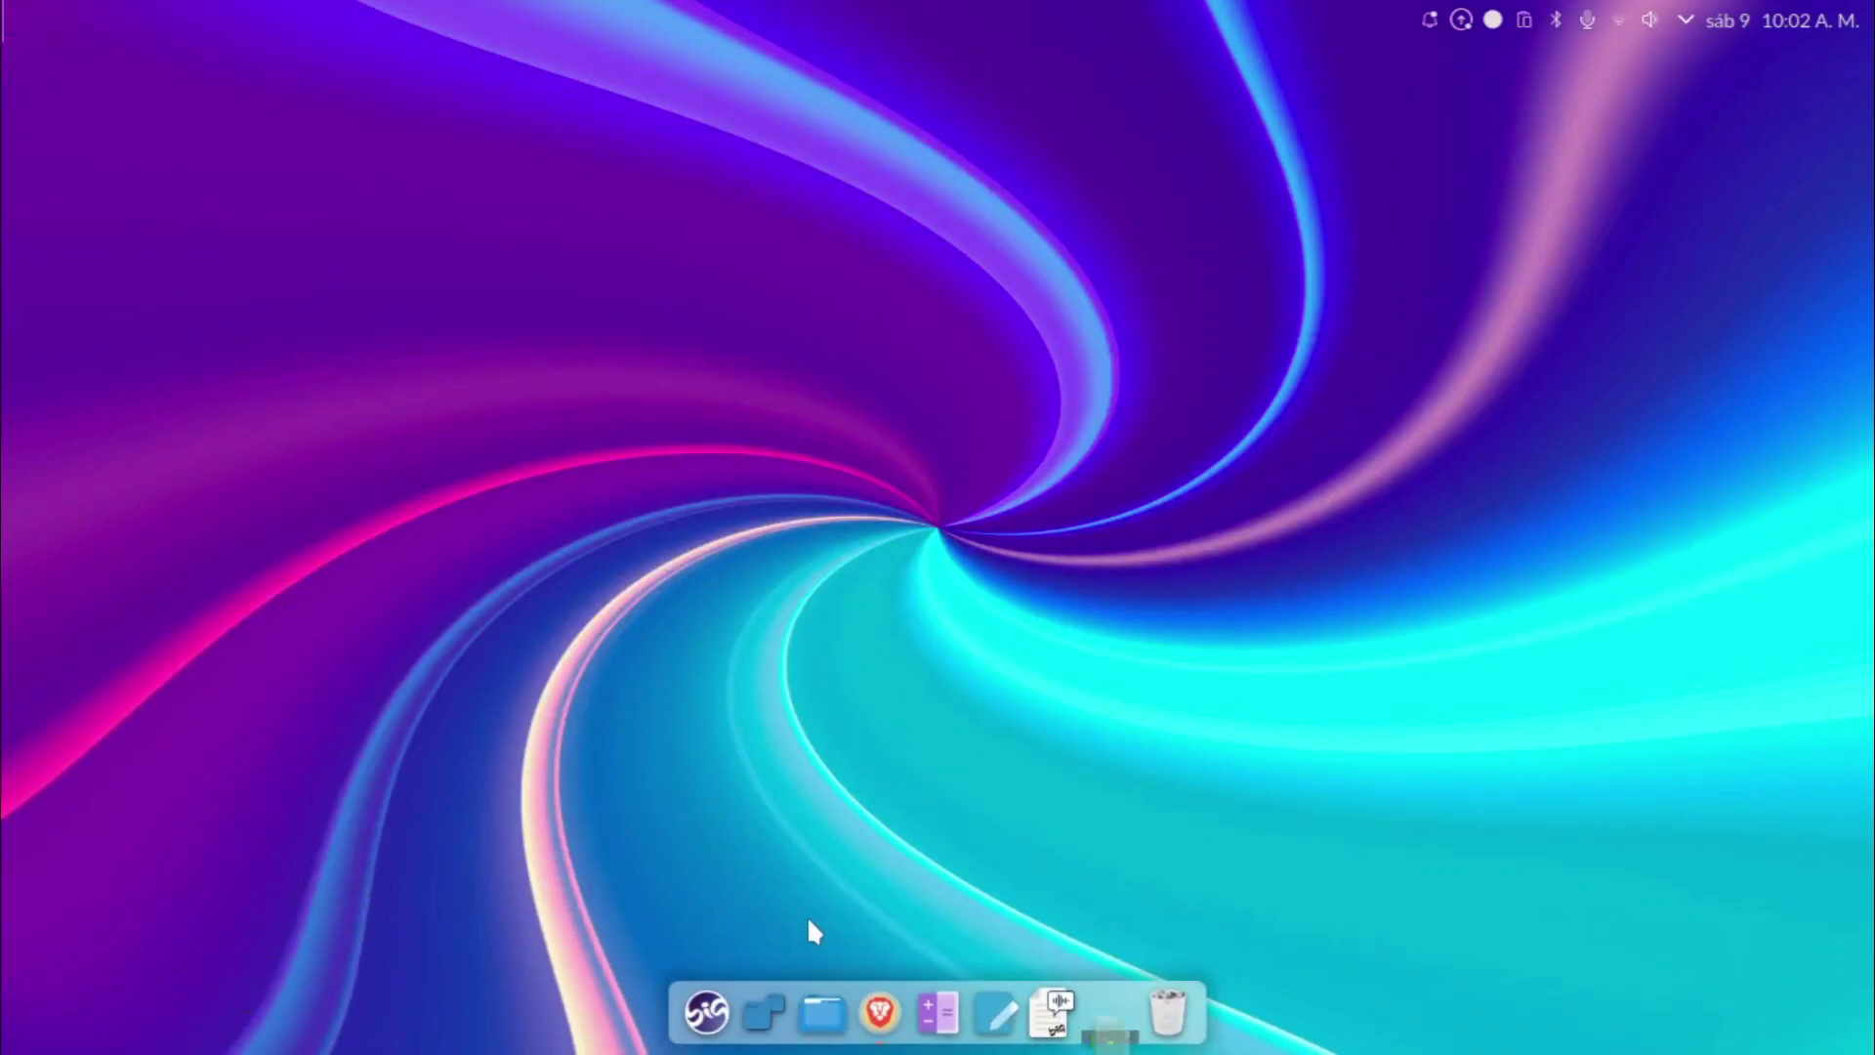
Open LibreOffice Draw from the launcher's Oficina category, view the blank drawing page and close it.
click(731, 1015)
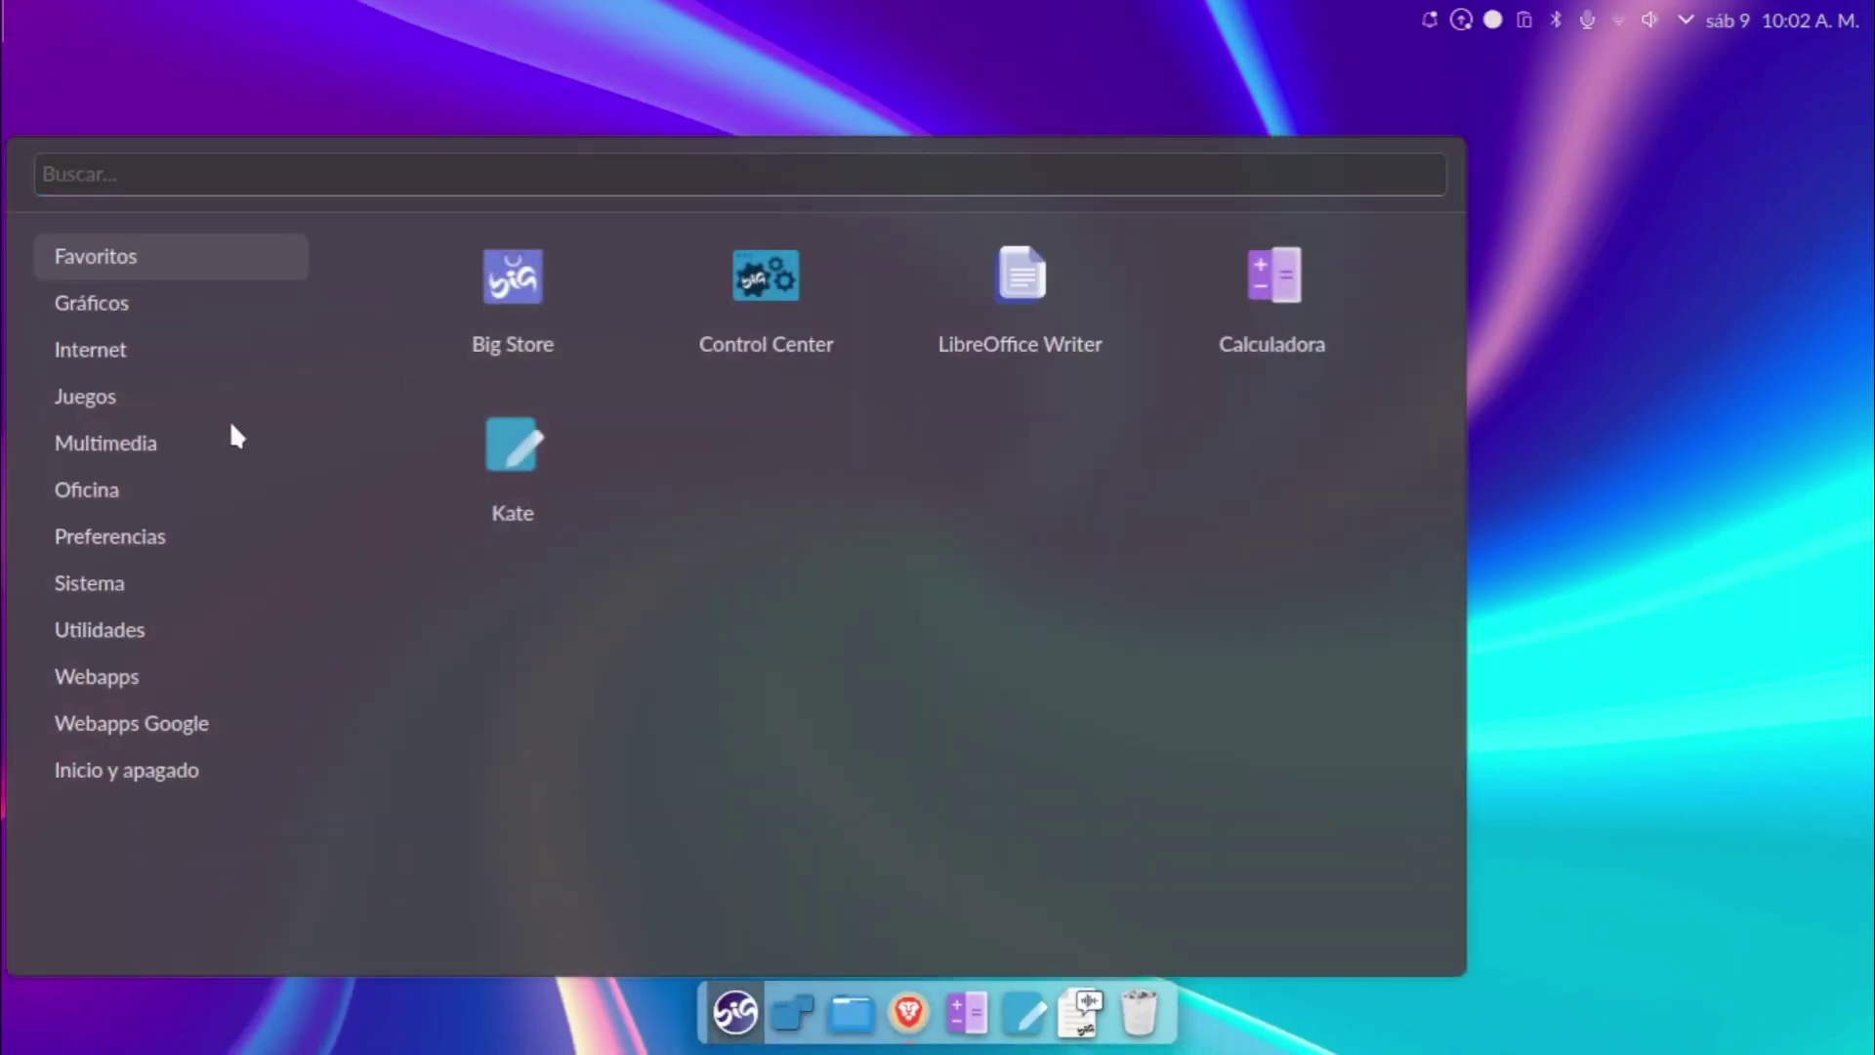
mouse_move(89, 498)
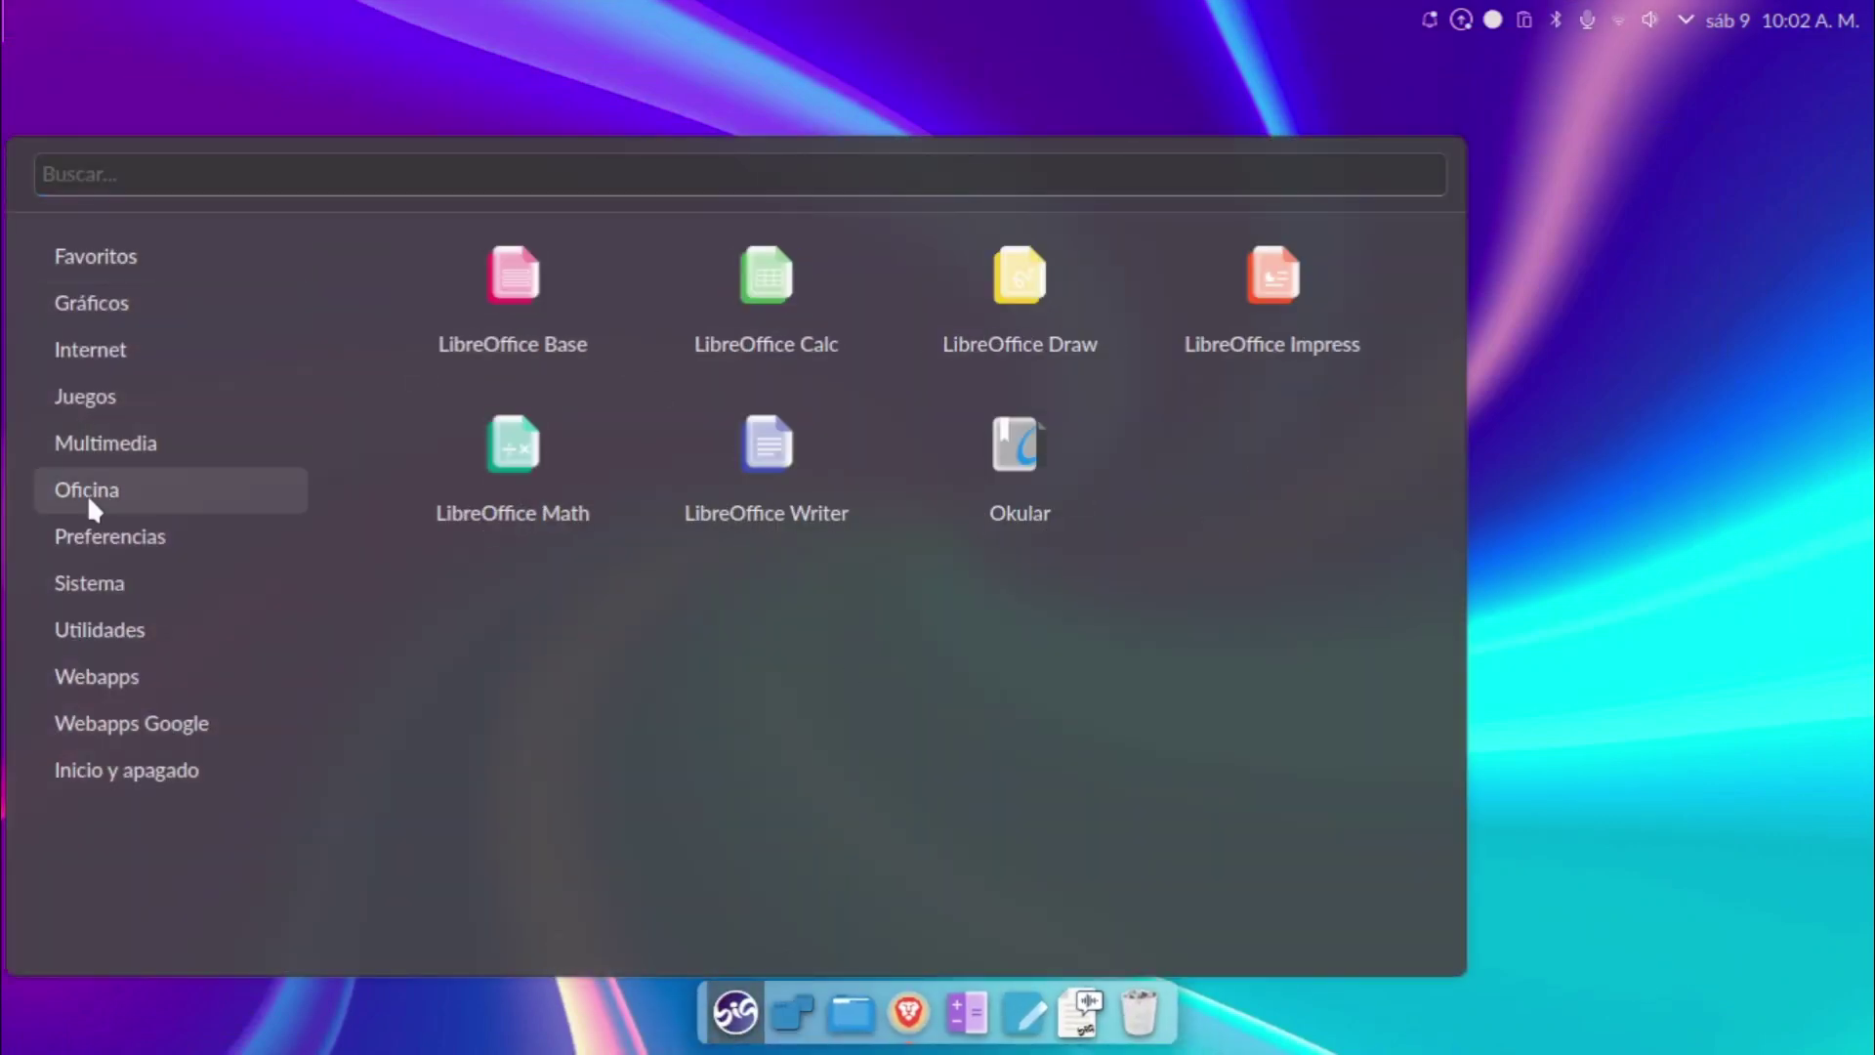
click(1054, 310)
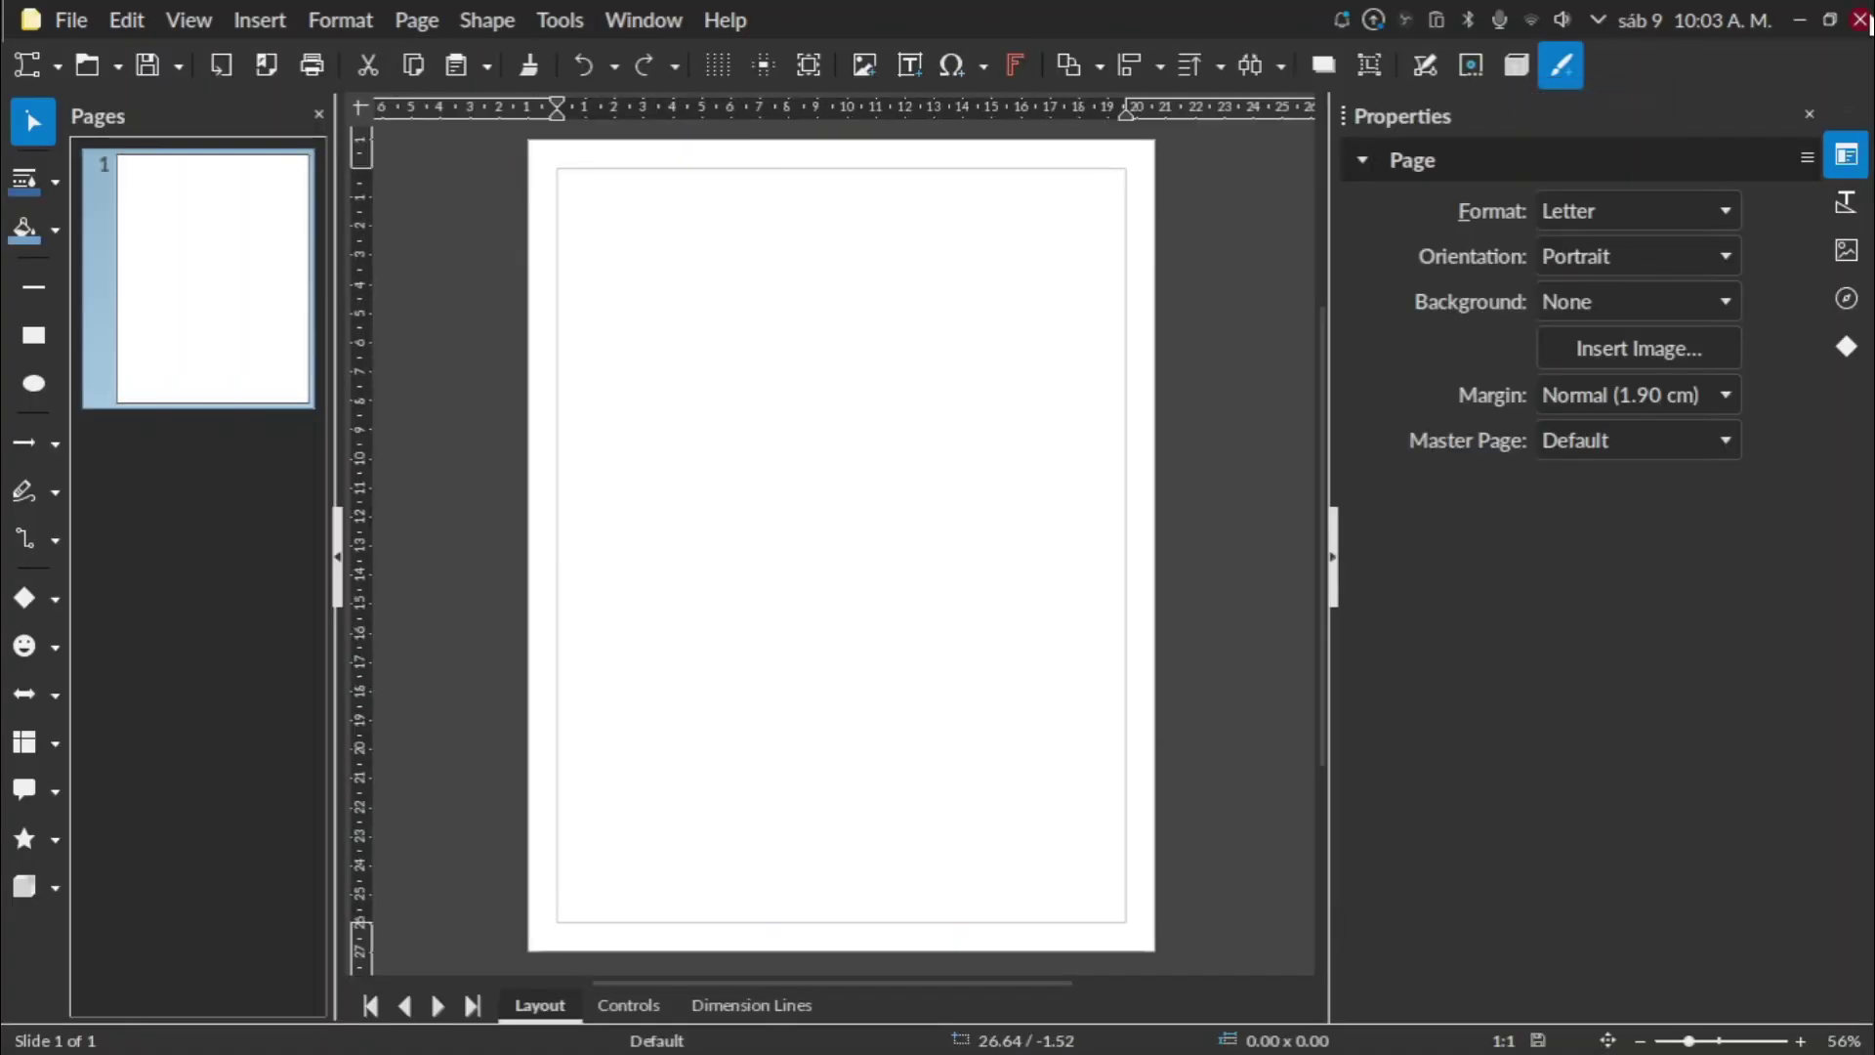
click(1861, 19)
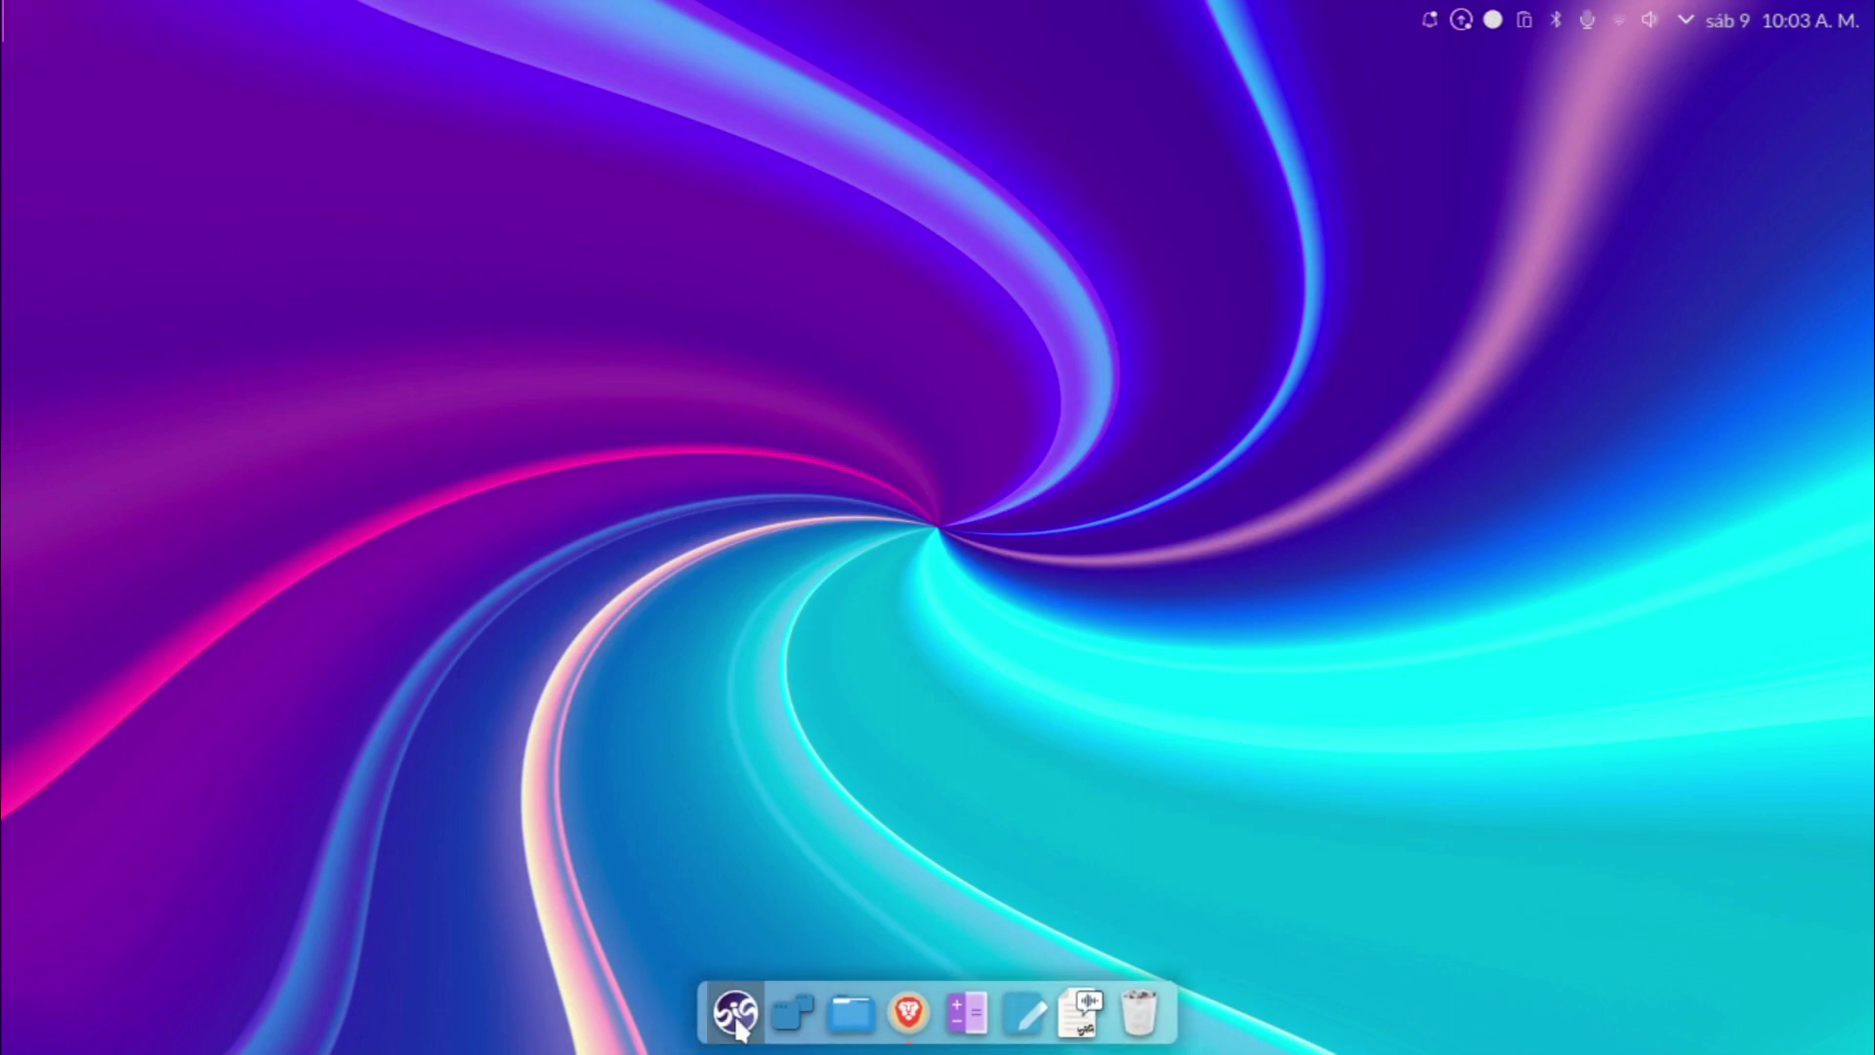
Check the launcher's Oficina category again and open Añadir/Quitar software from Preferencias.
click(734, 1012)
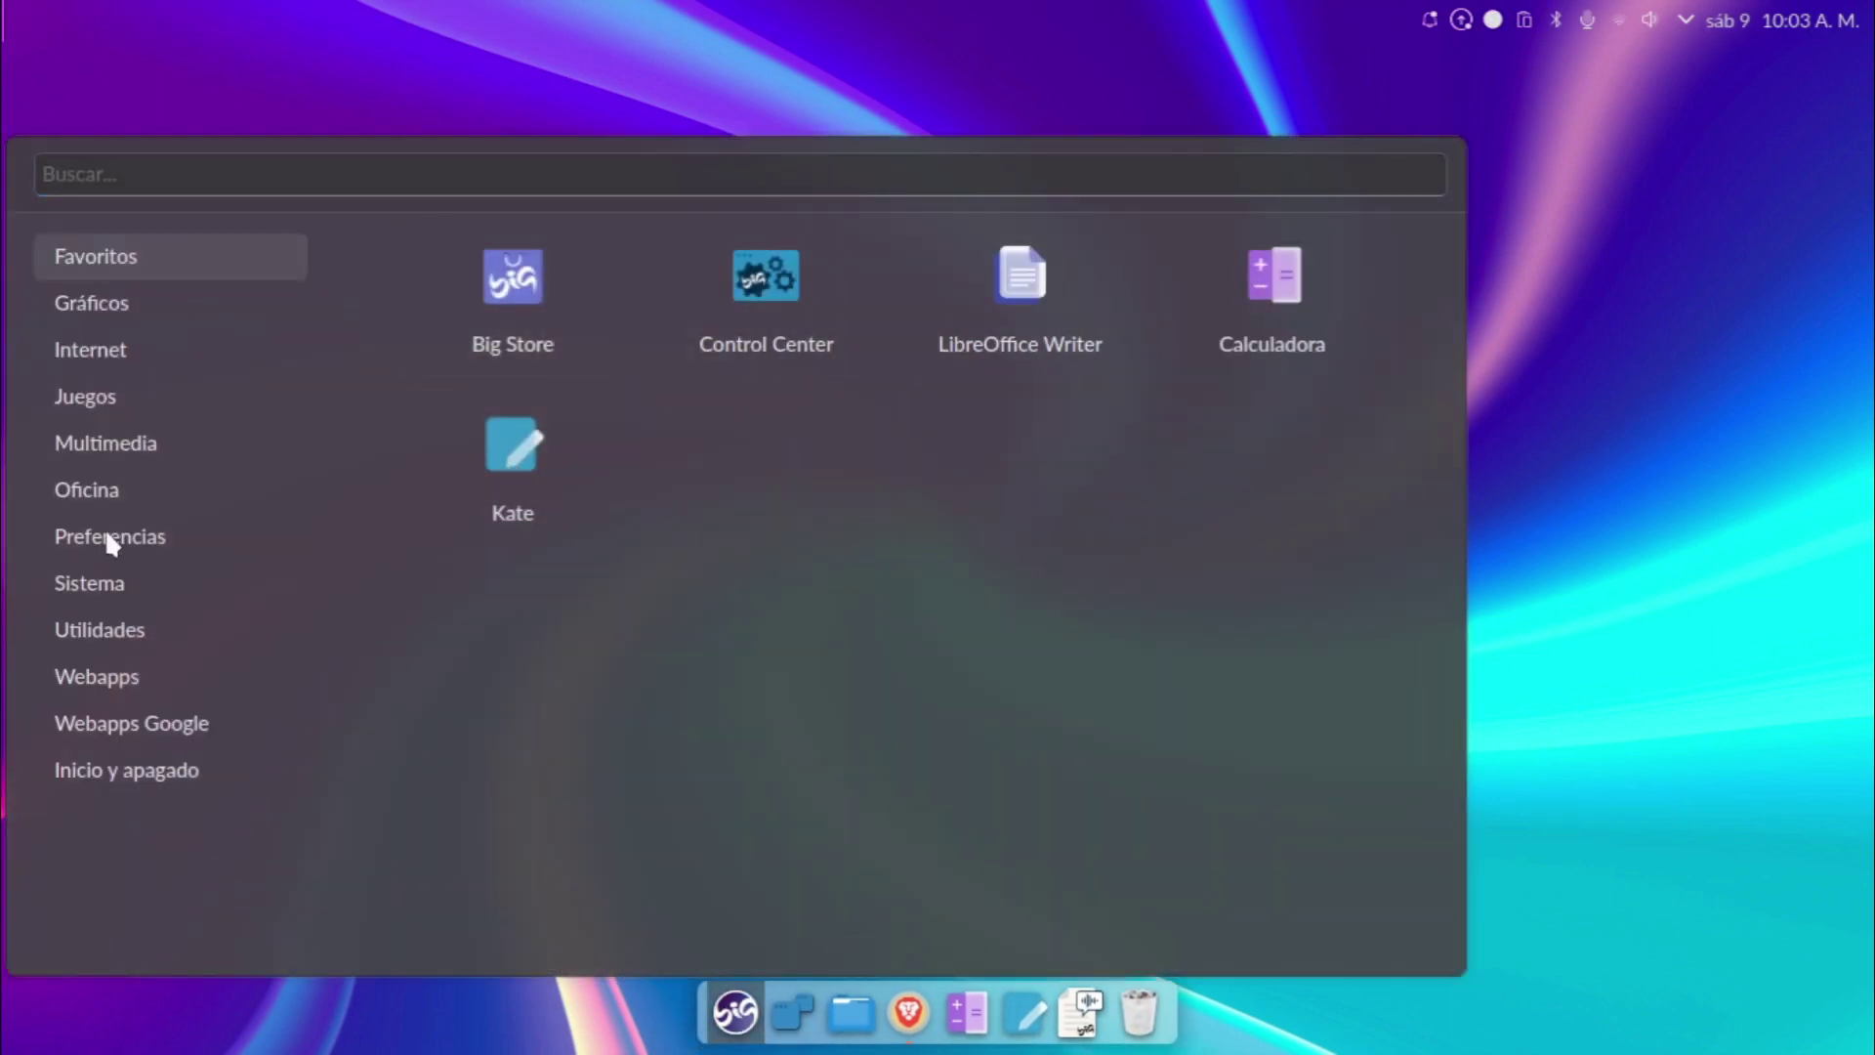
click(109, 491)
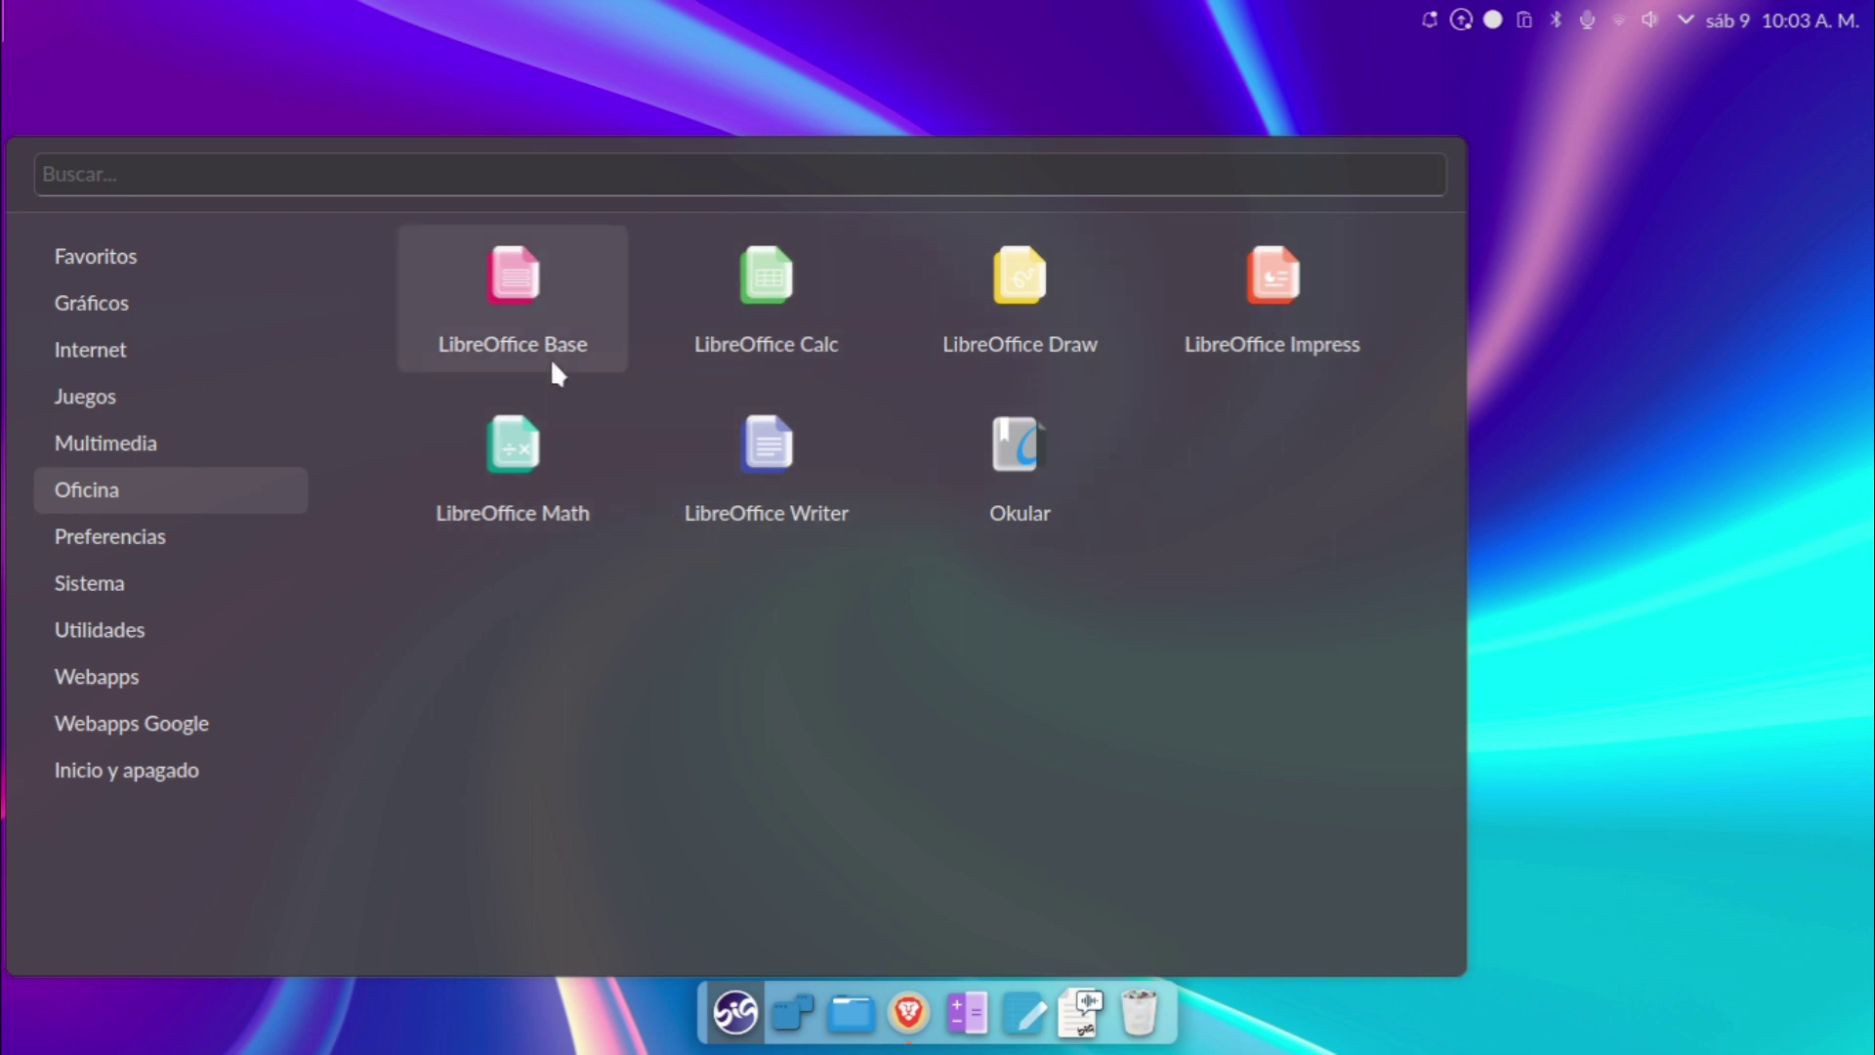
click(188, 542)
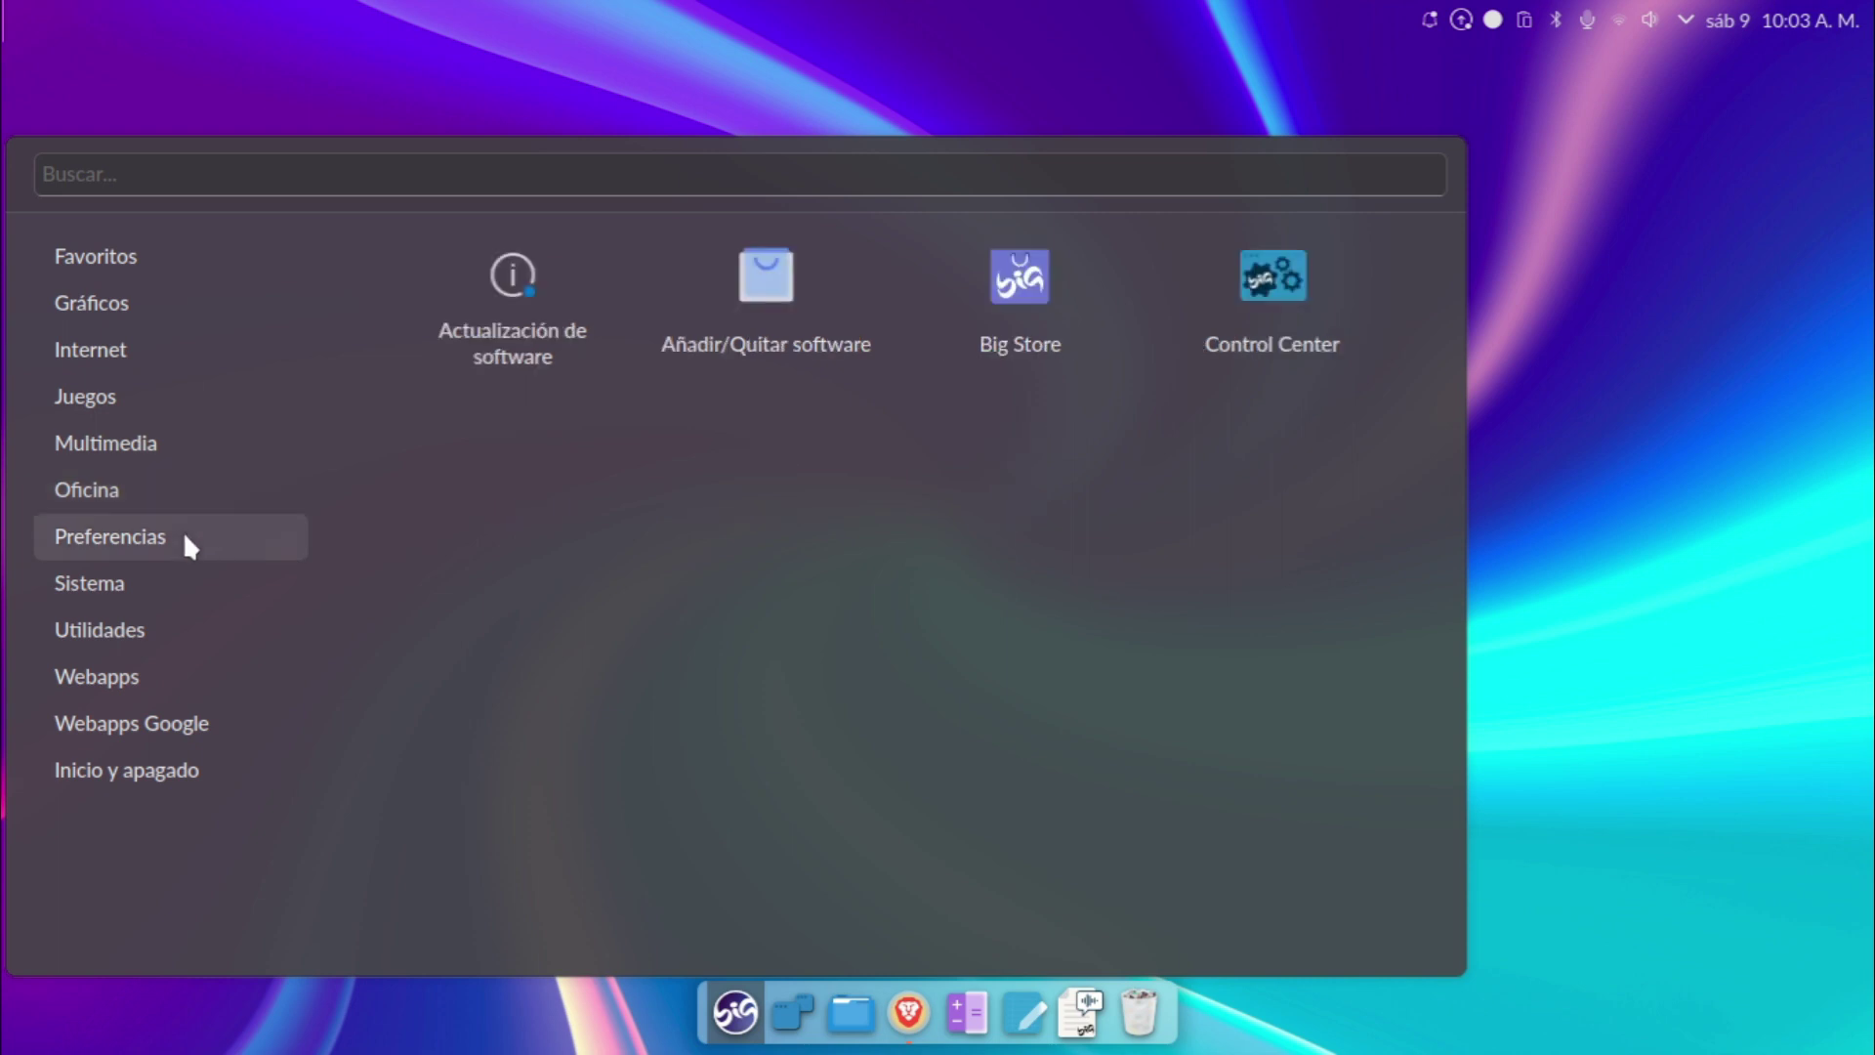
click(777, 314)
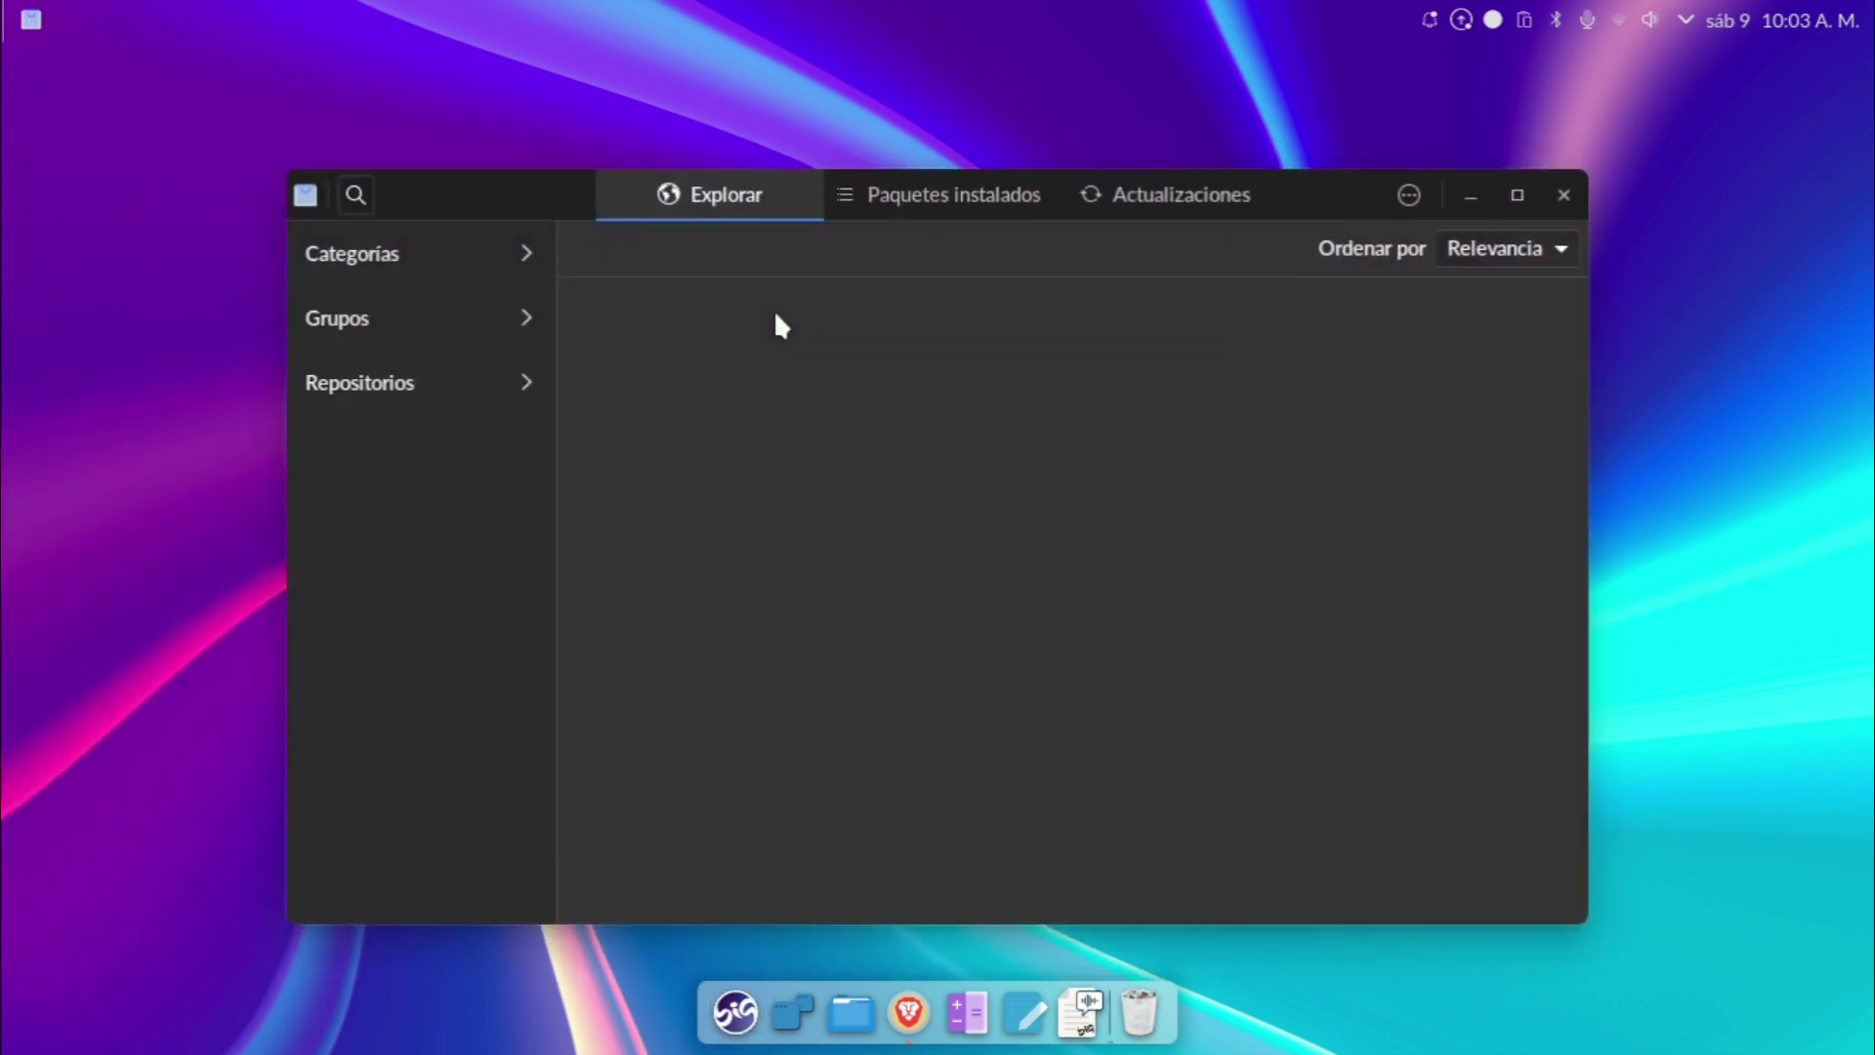
Look through the Destacados packages under Categorías down to the end of the list and close the software manager.
click(431, 256)
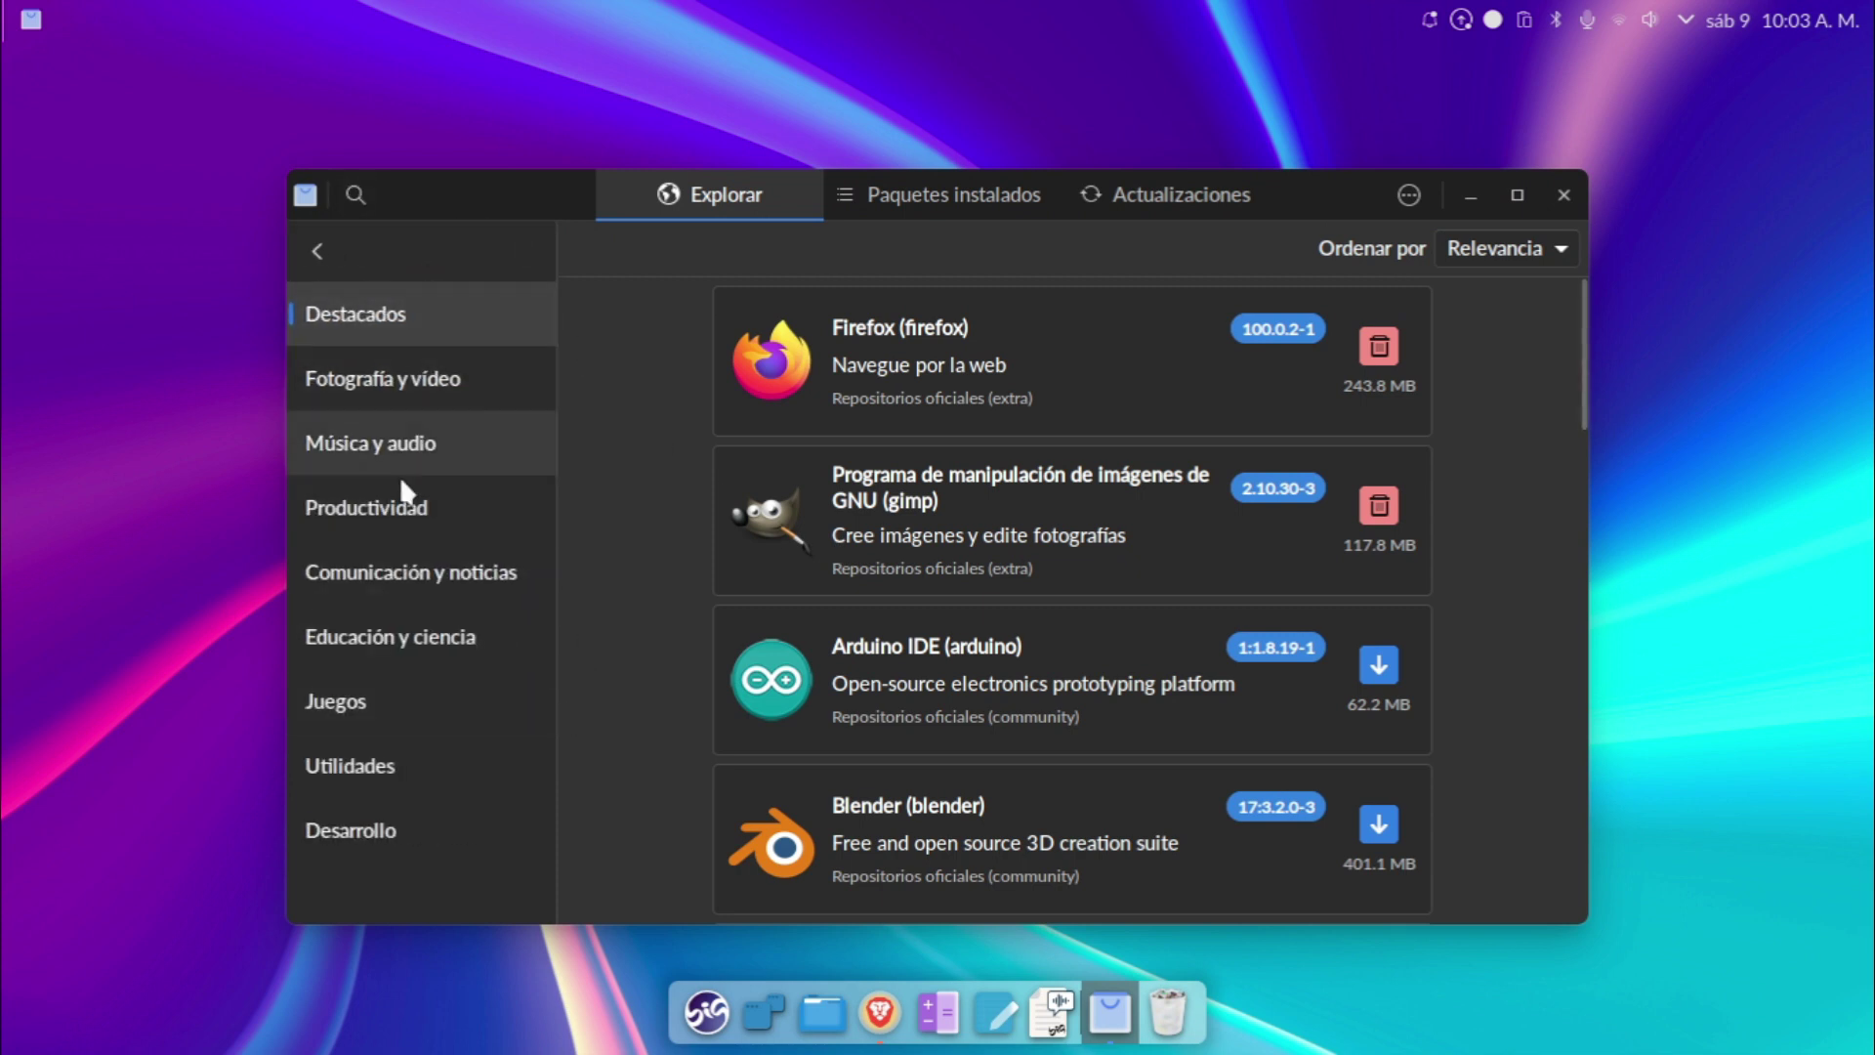
scroll(900, 601, down, 10)
scroll(903, 603, up, 3)
scroll(903, 604, down, 10)
scroll(903, 604, down, 5)
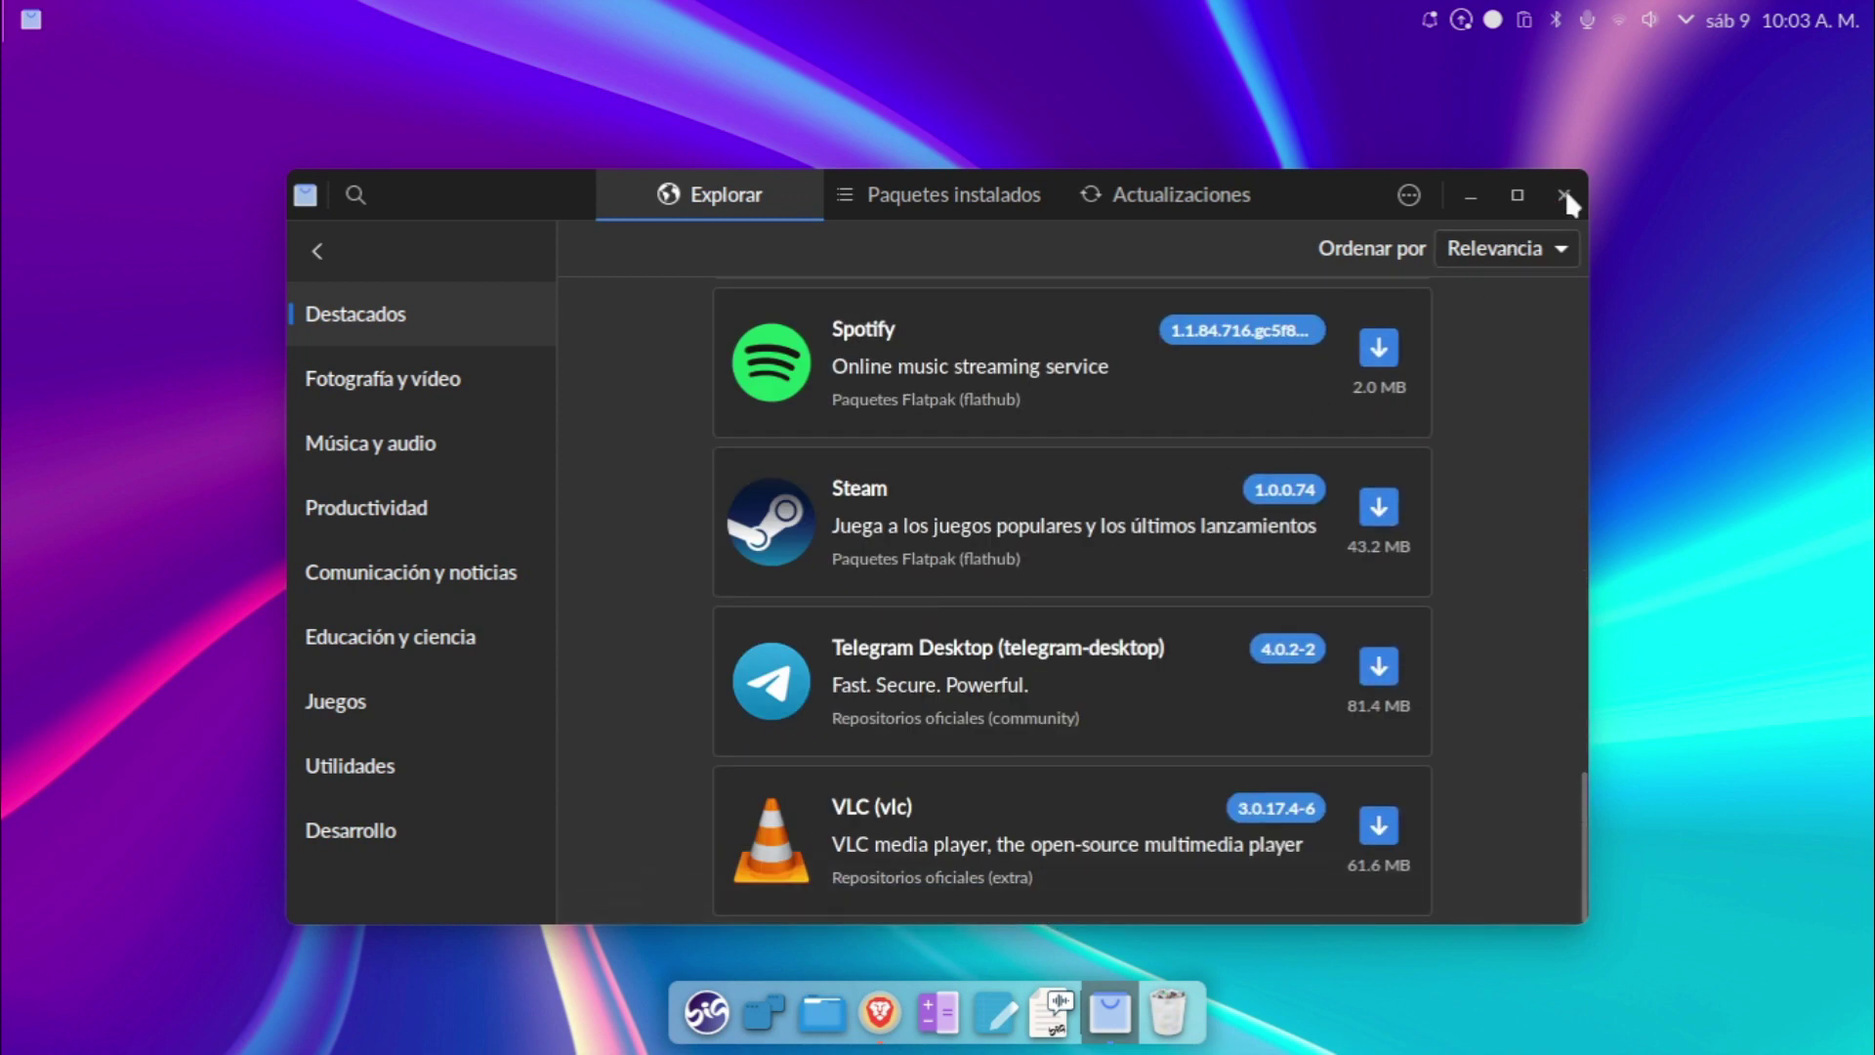
click(1563, 195)
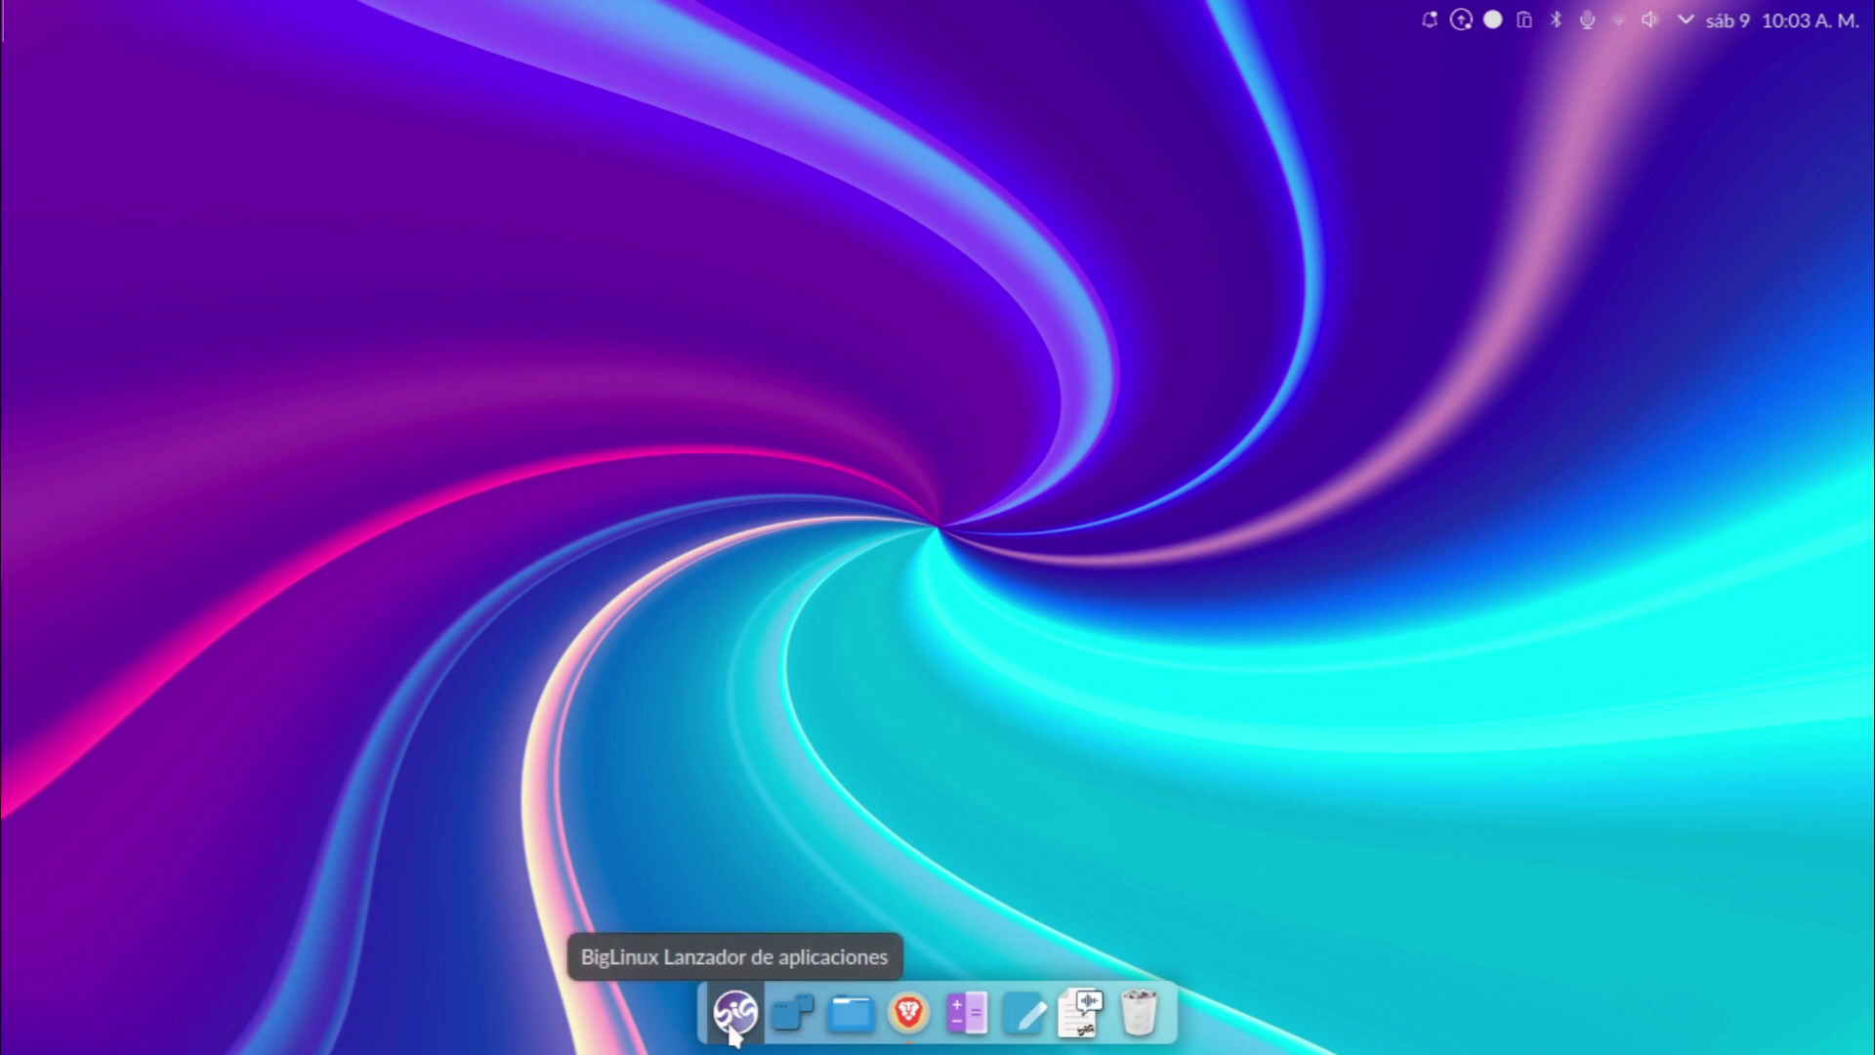
Open Big Store from the launcher's favourites, look through its Internet, Escritório and Gráficos sections and close it.
click(733, 1031)
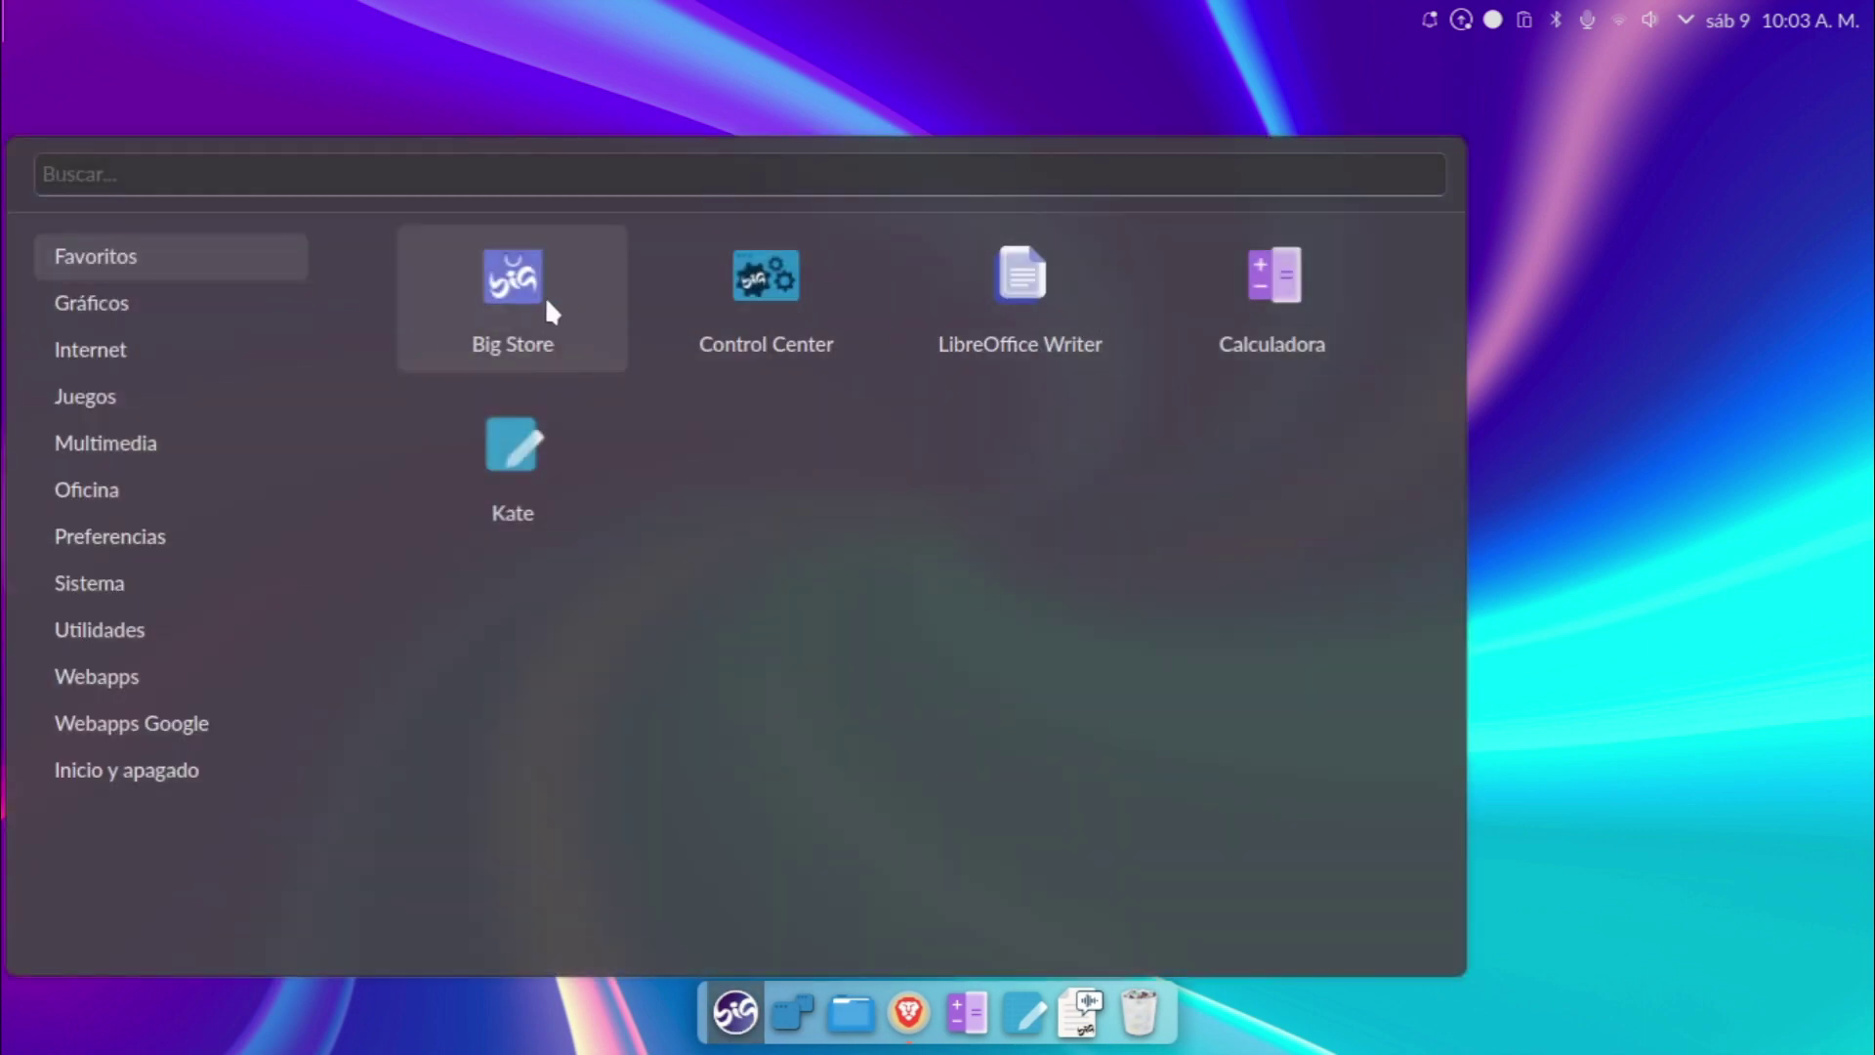
click(511, 303)
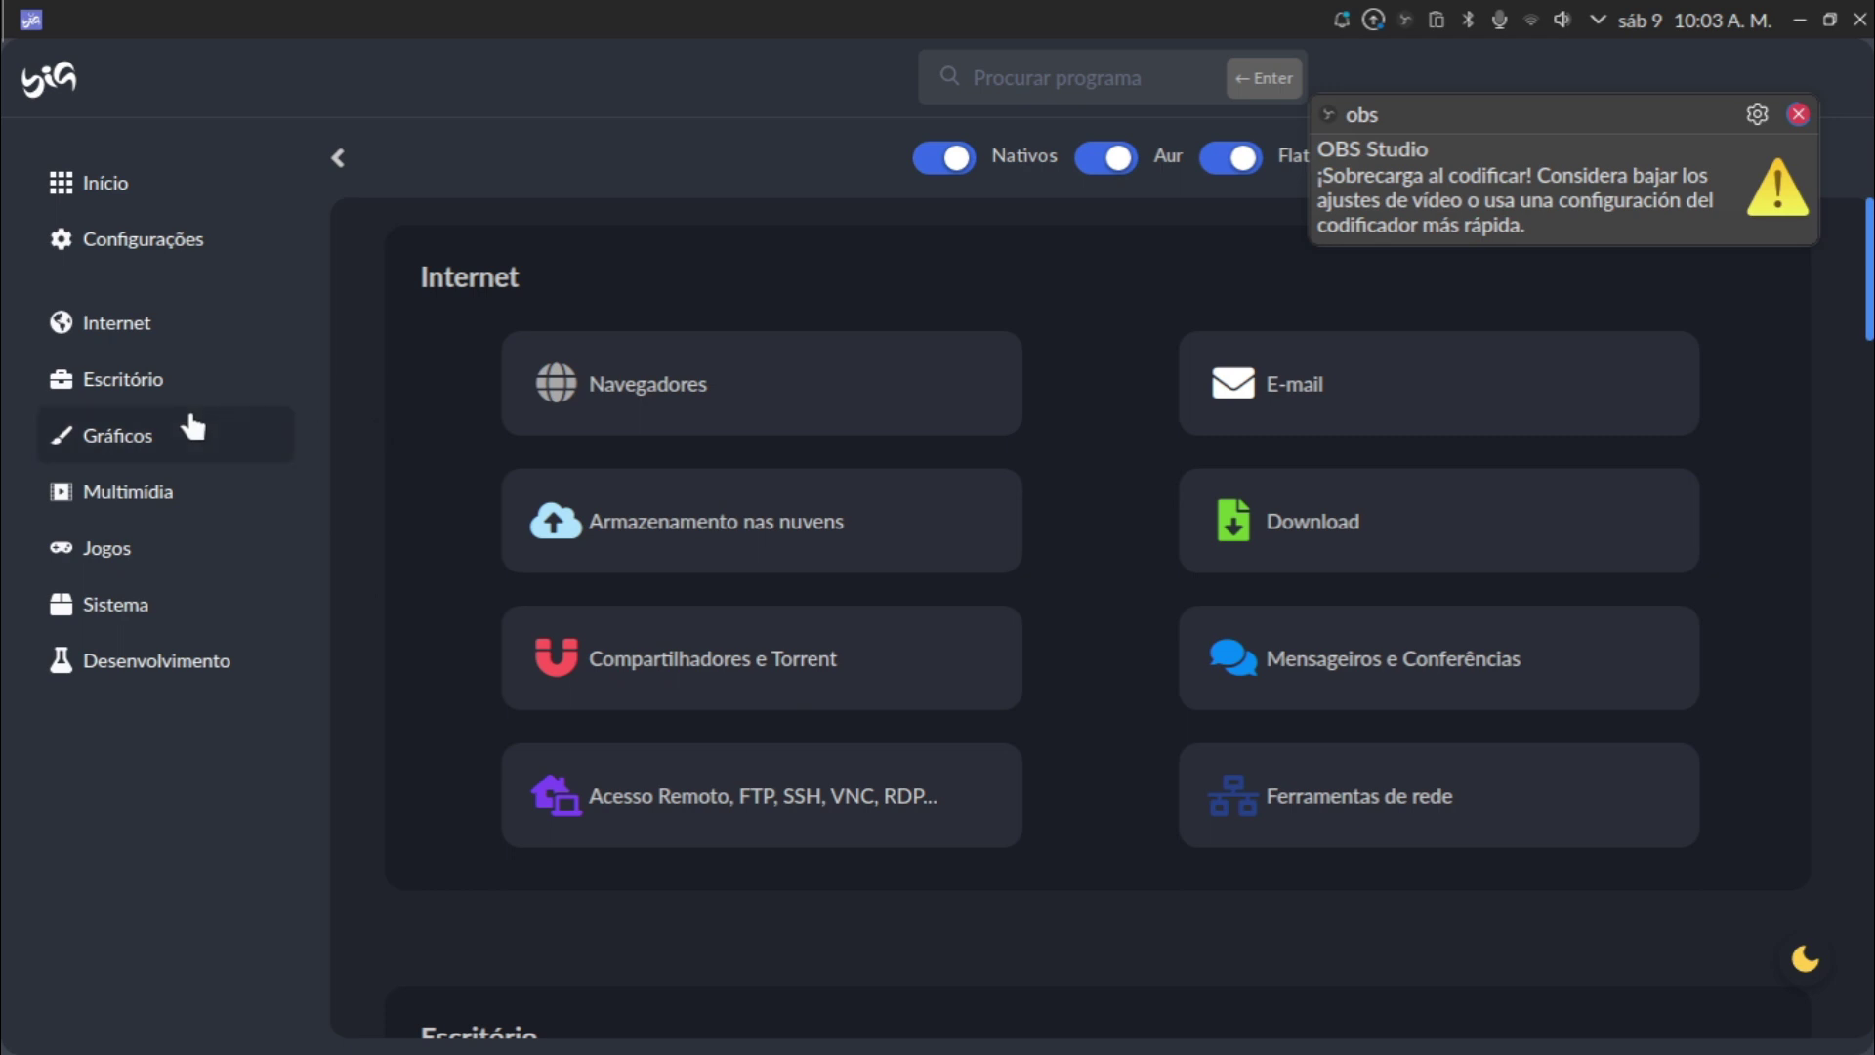
click(129, 434)
click(181, 375)
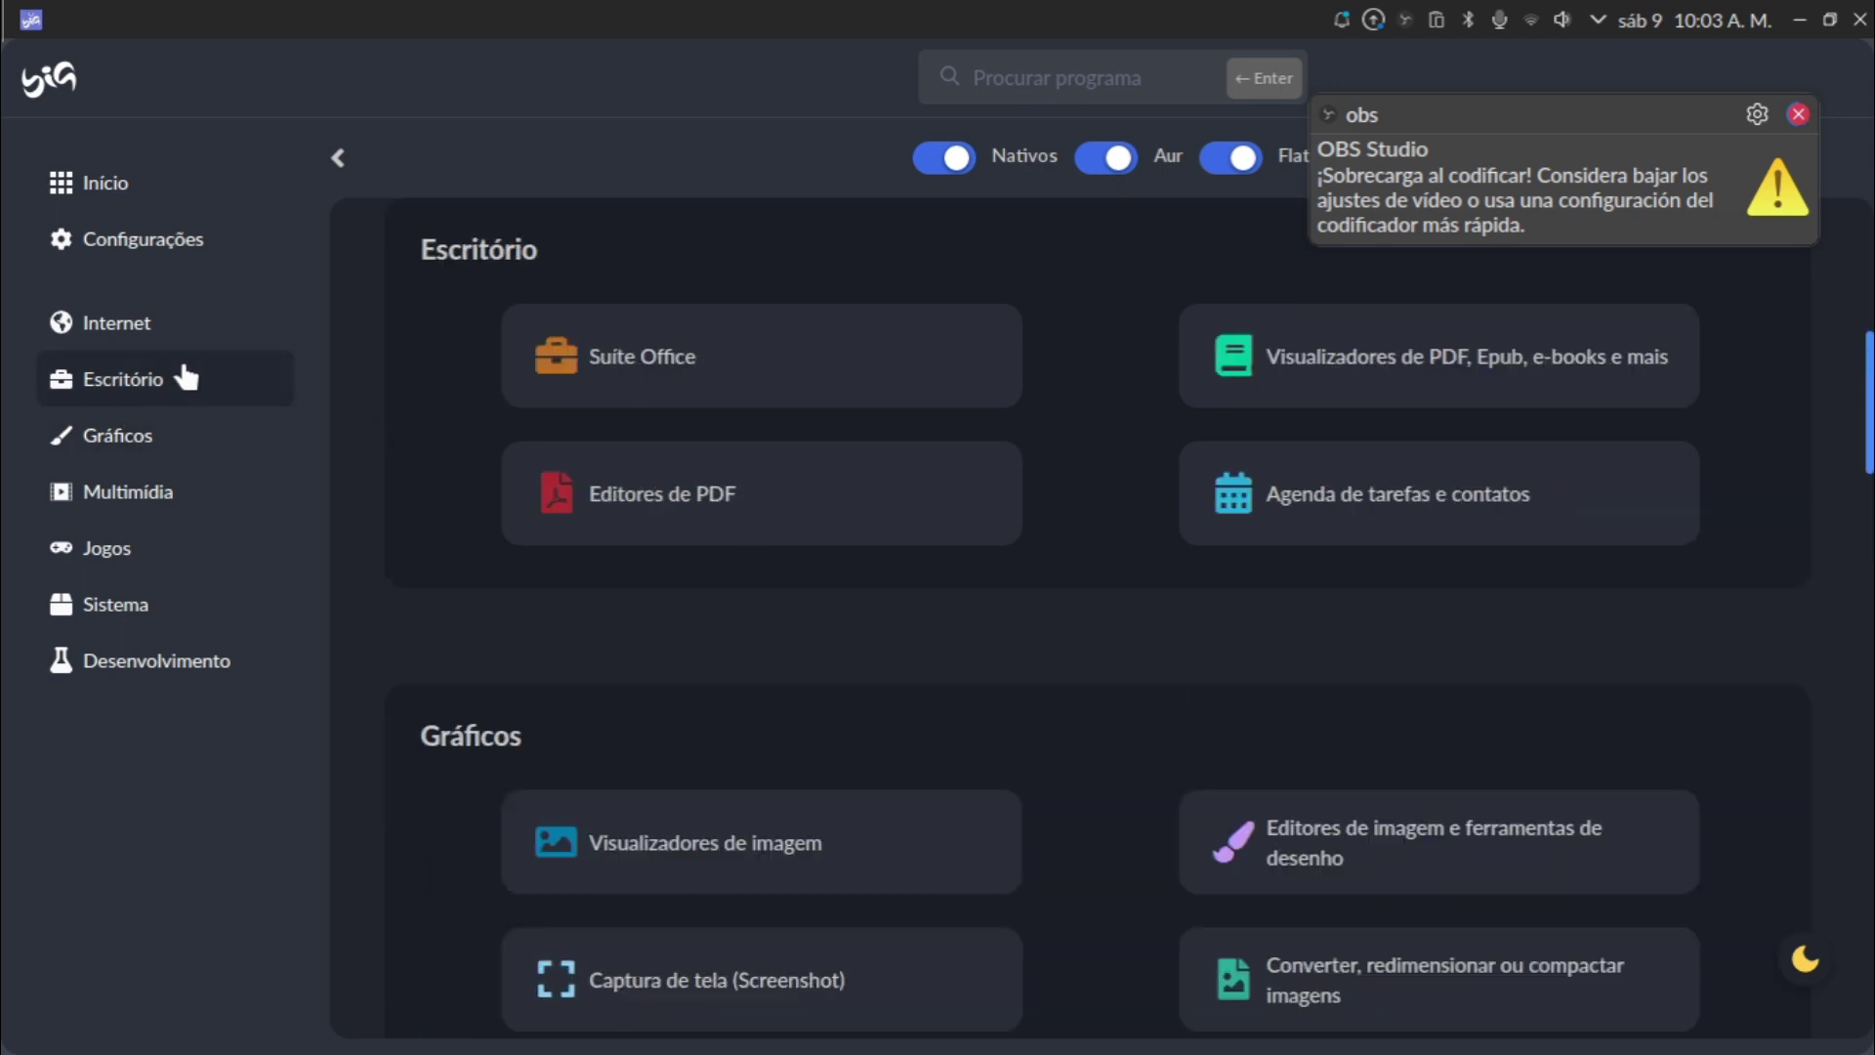
scroll(533, 571, up, 5)
scroll(533, 572, down, 6)
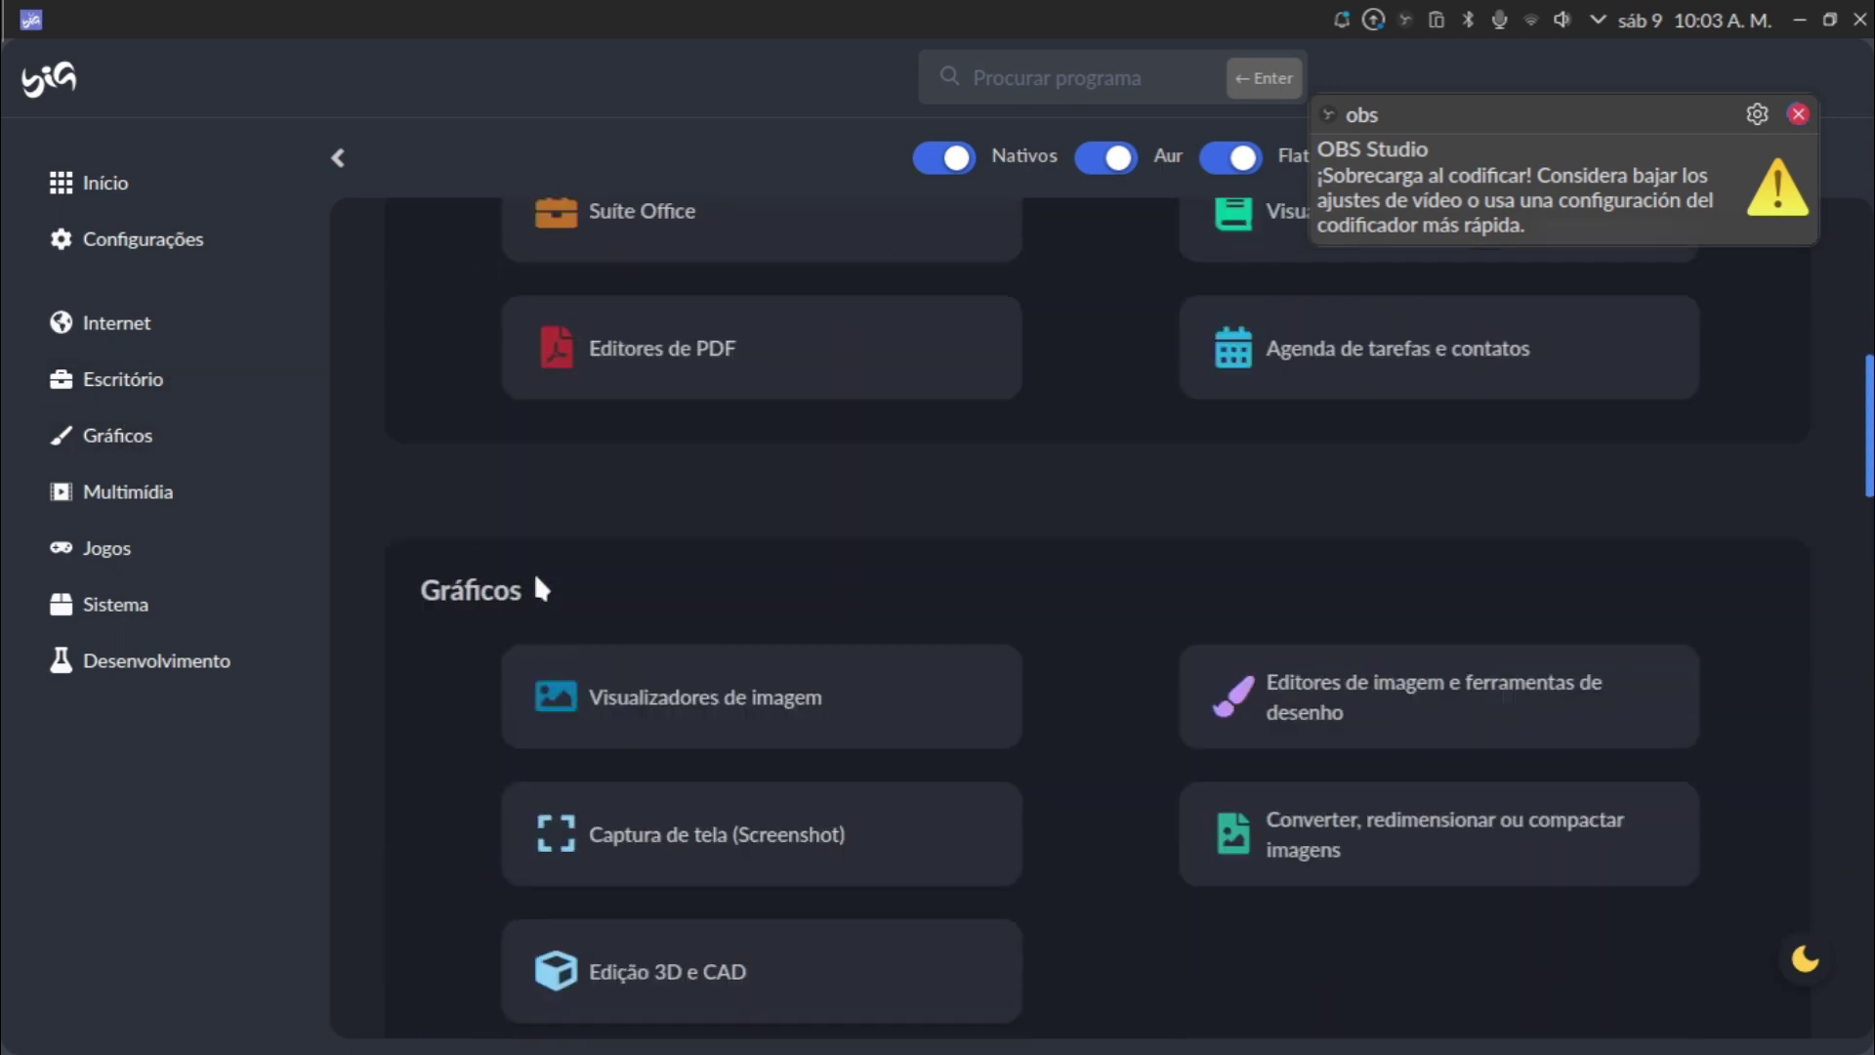
scroll(536, 586, up, 7)
scroll(537, 583, up, 1)
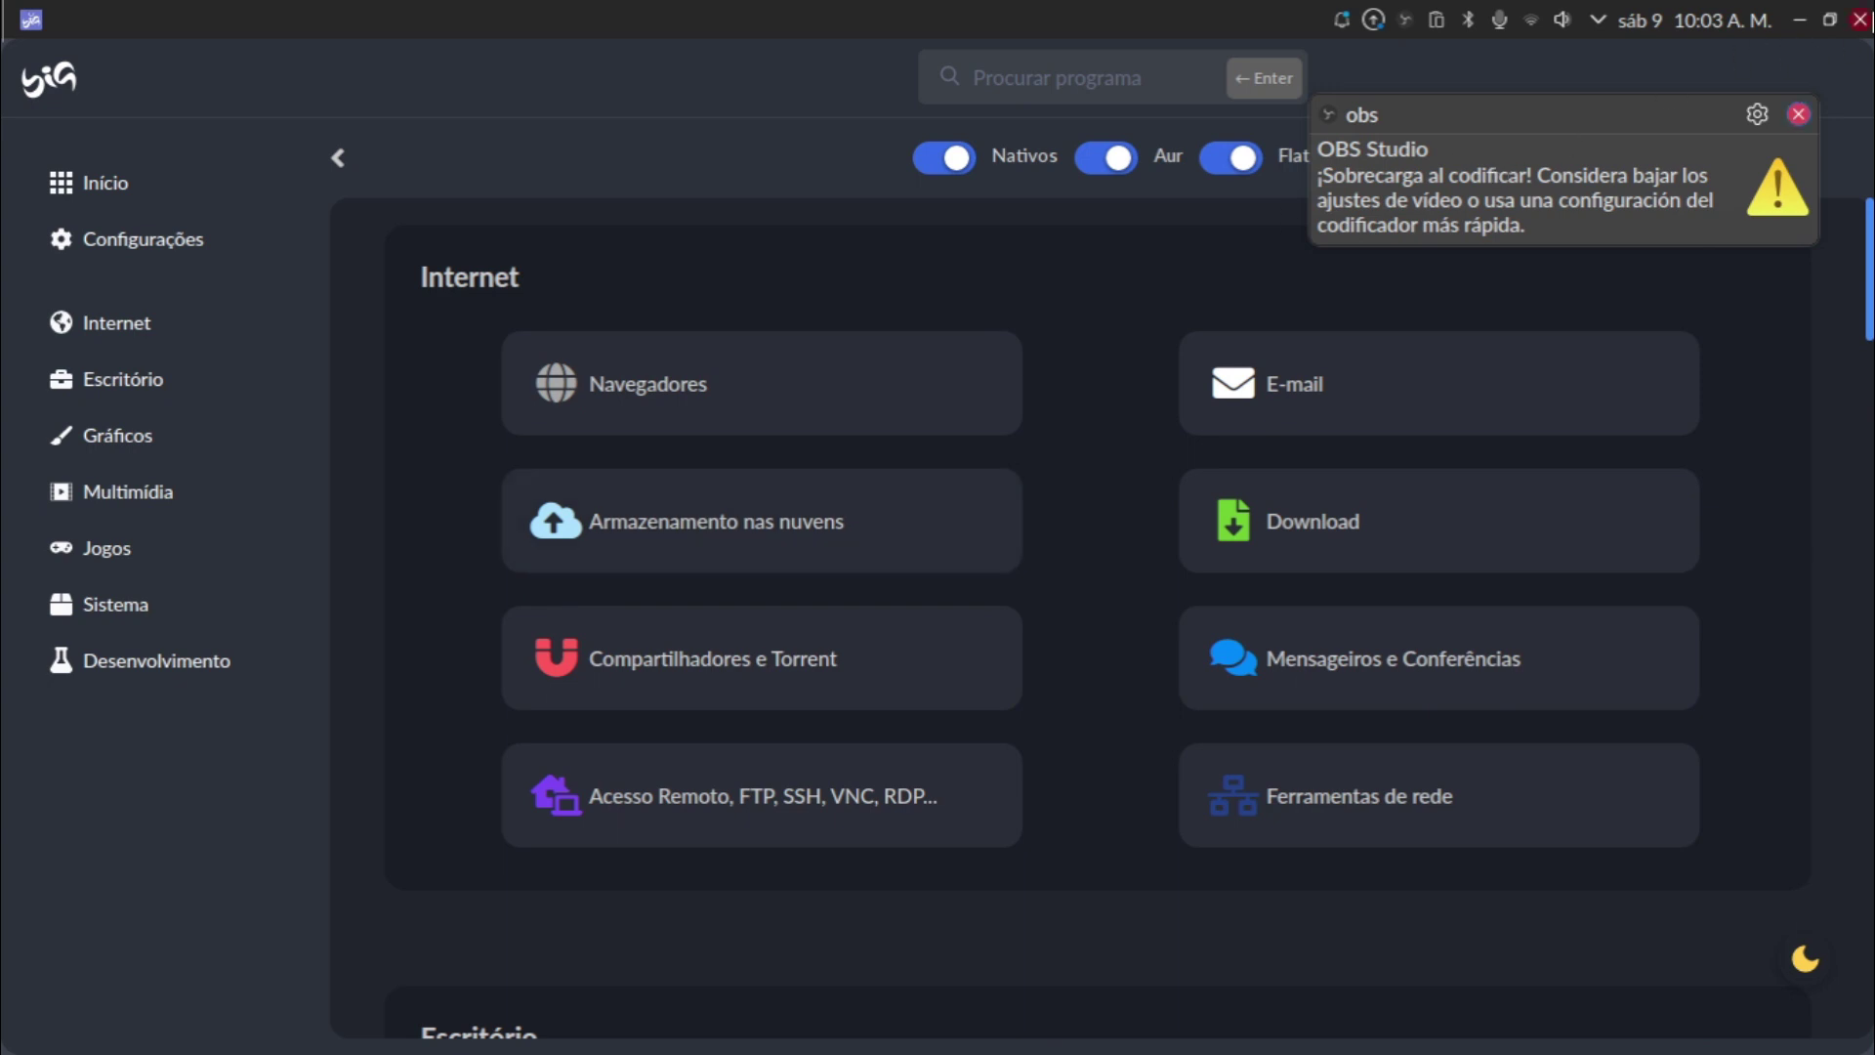
click(1860, 19)
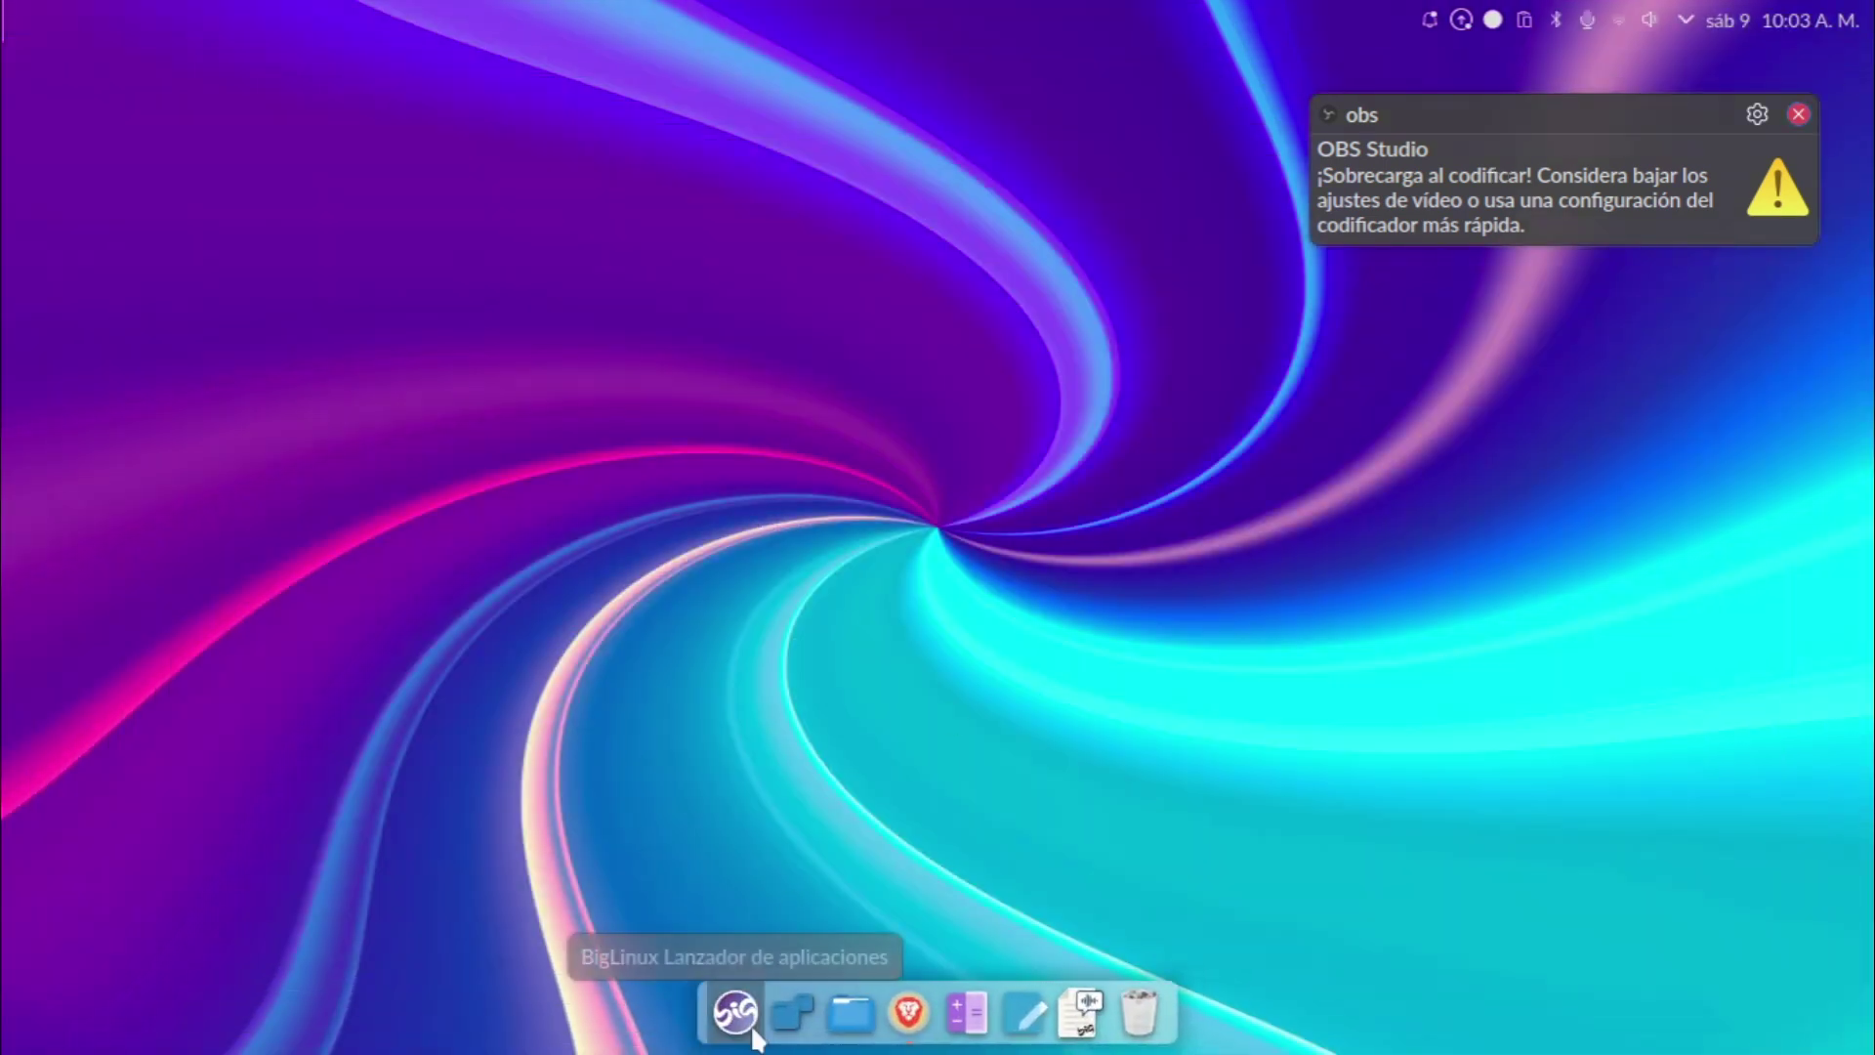
Check the application launcher, switch to the Brave window and minimize the OBS window.
click(737, 1016)
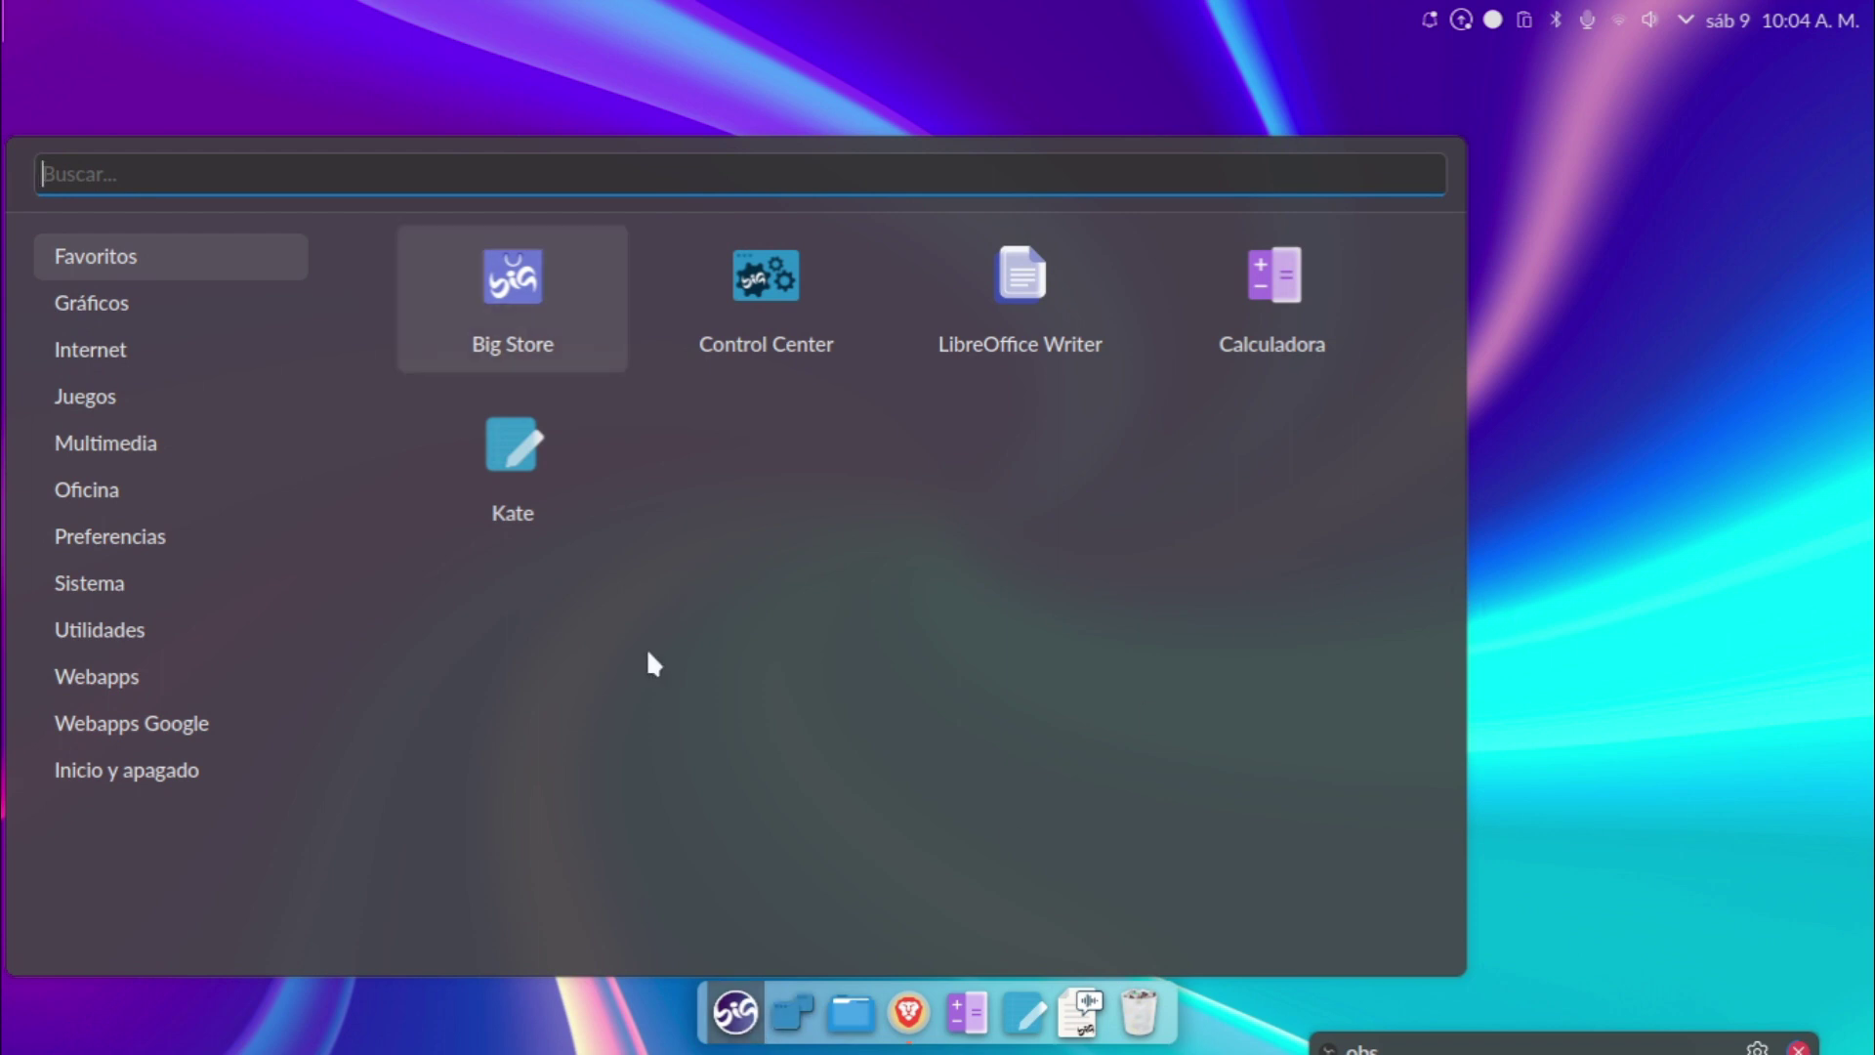
click(906, 1016)
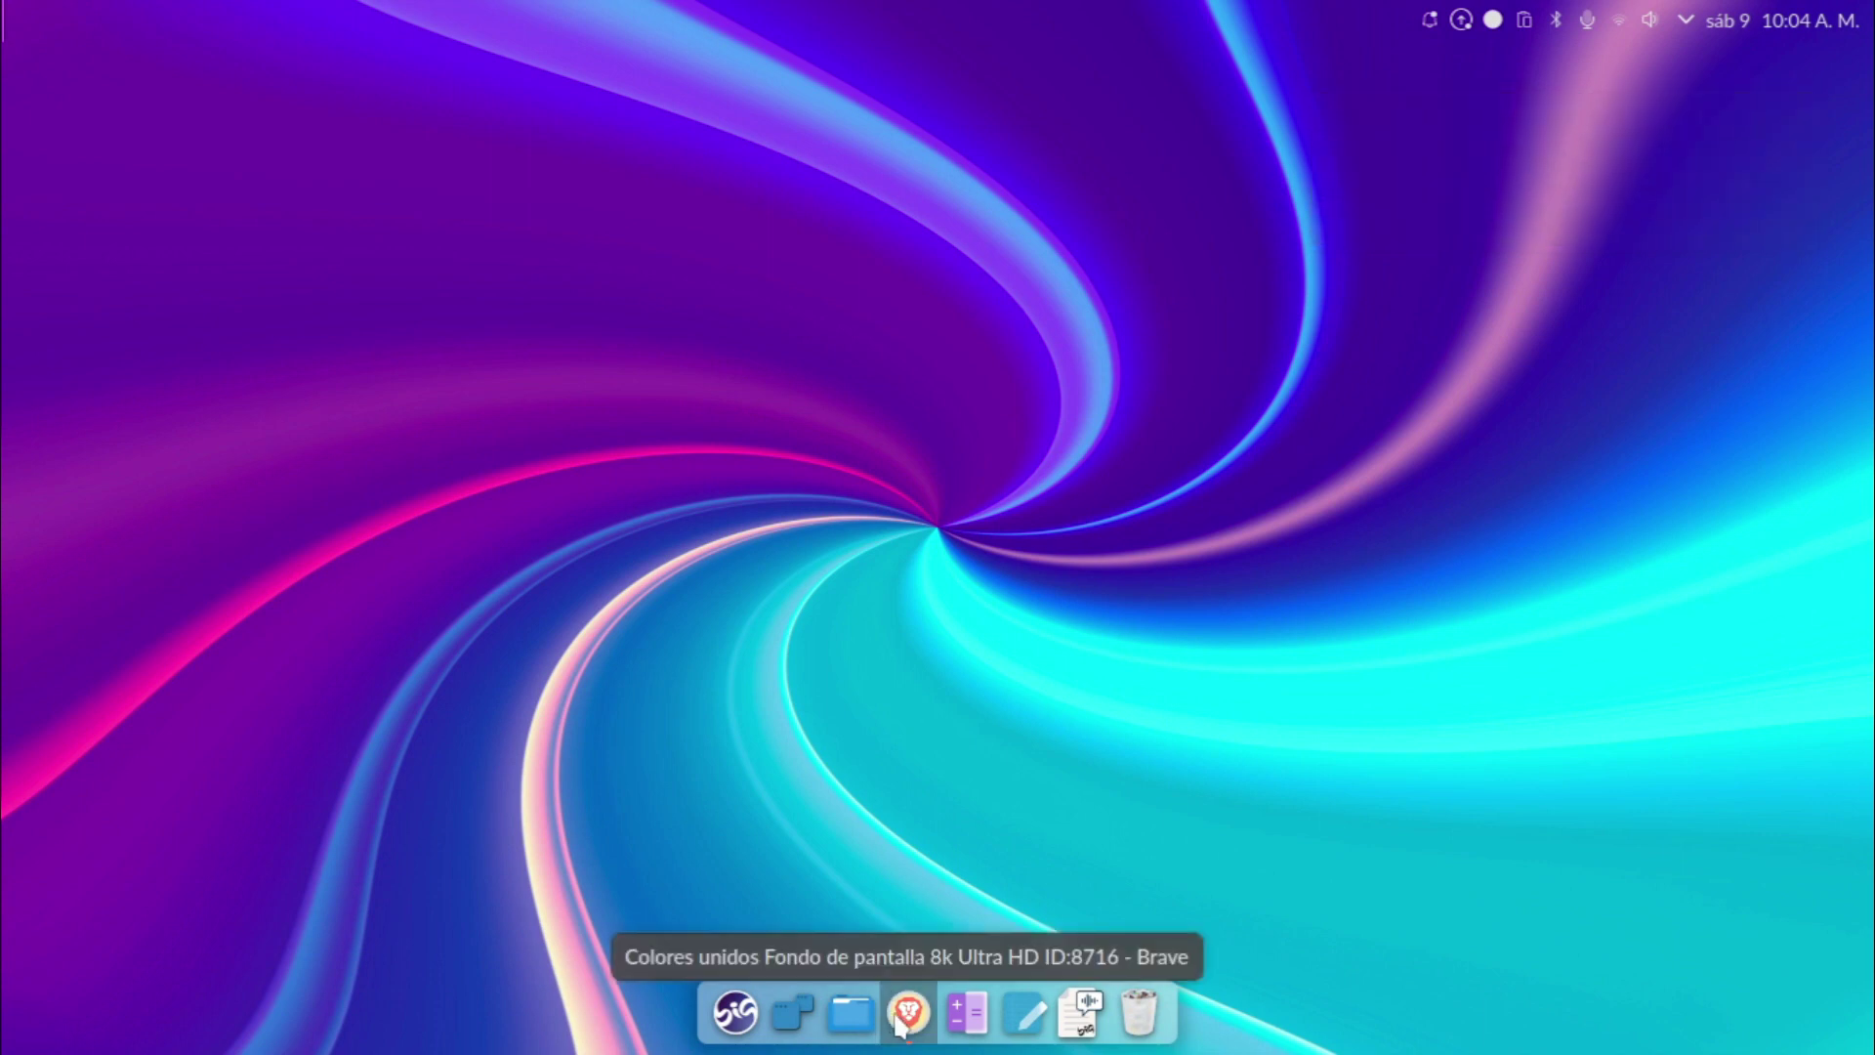
click(903, 1015)
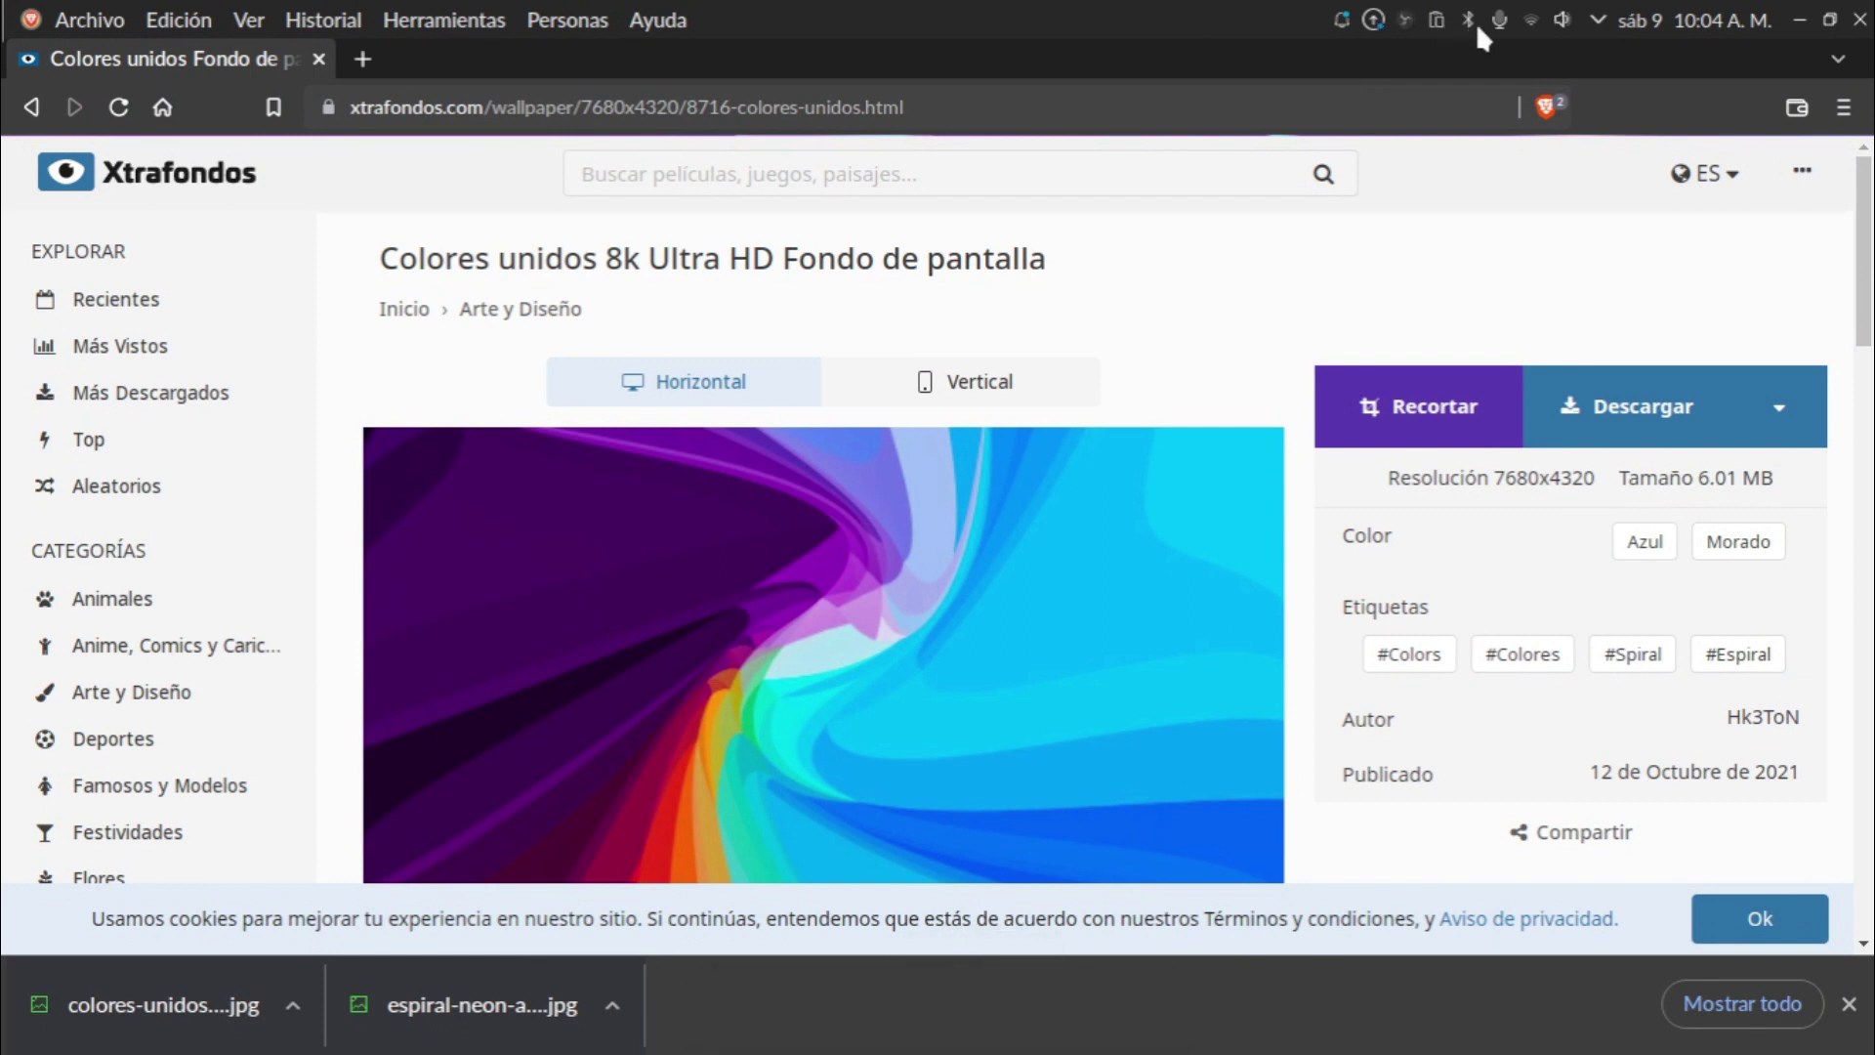
click(1412, 6)
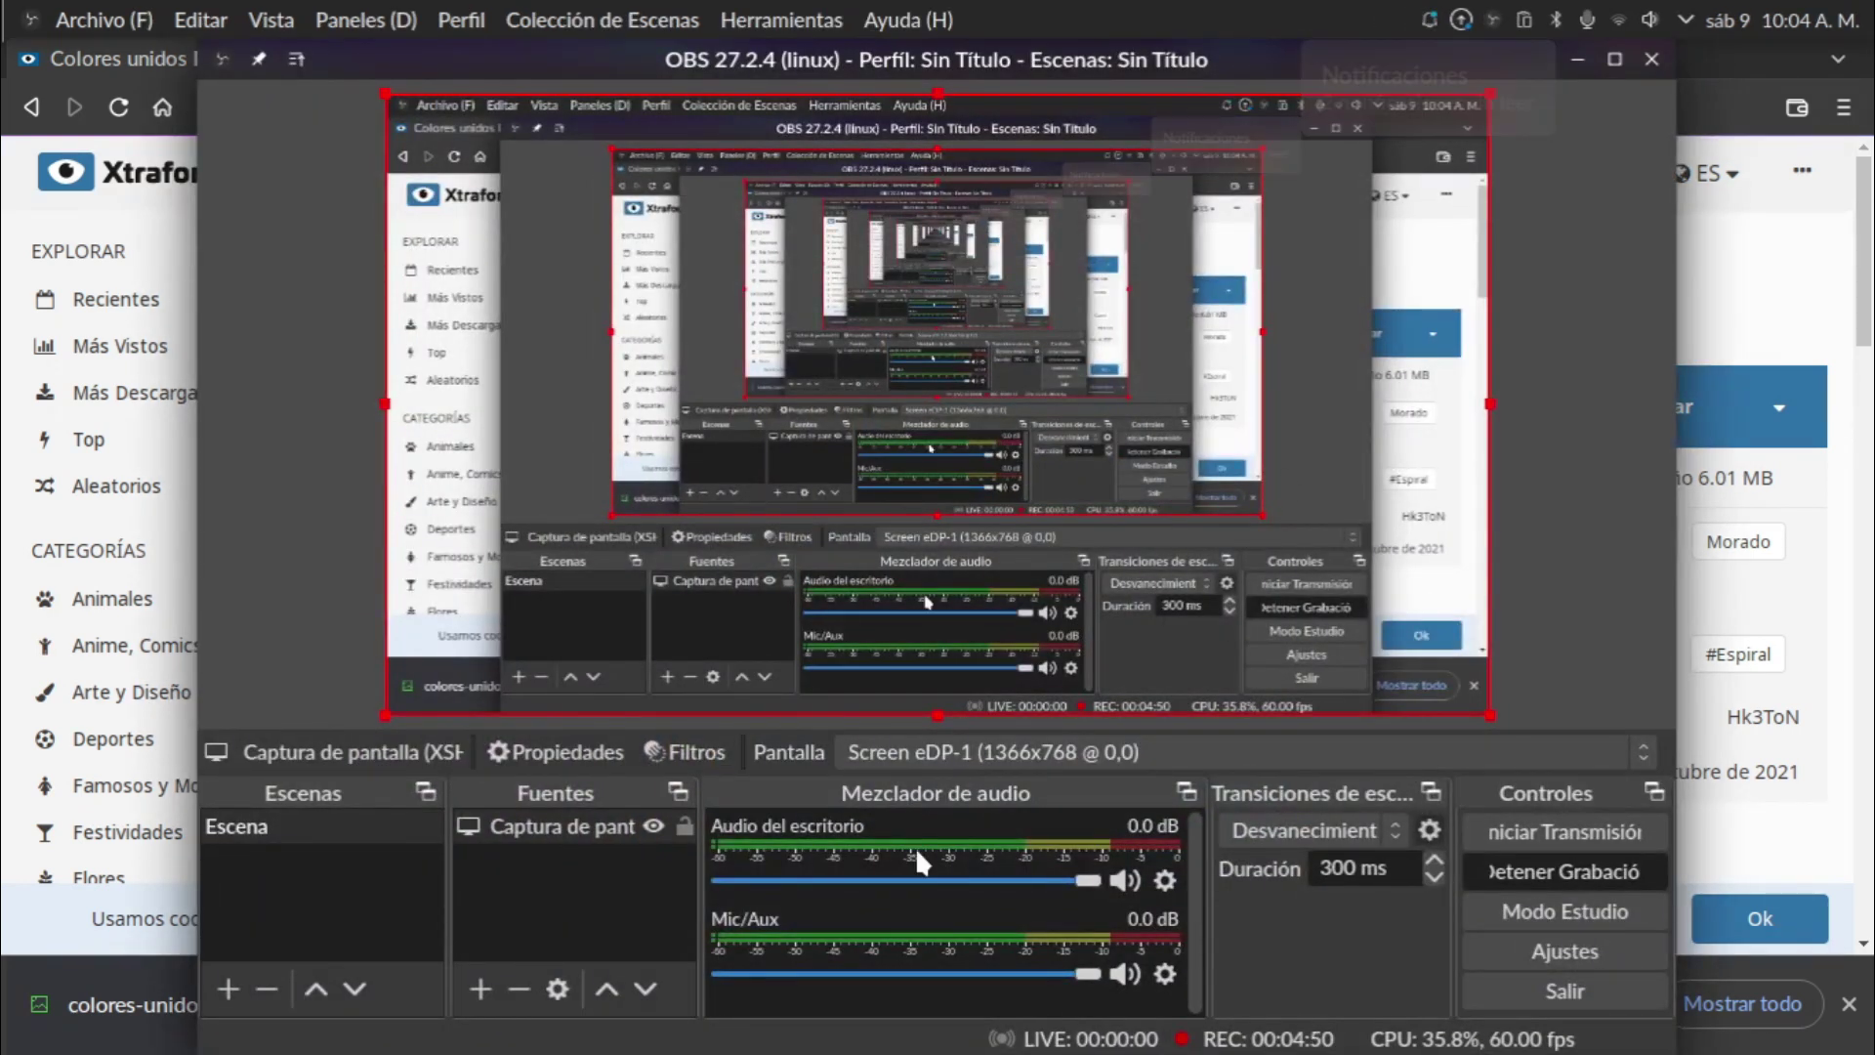
click(1578, 61)
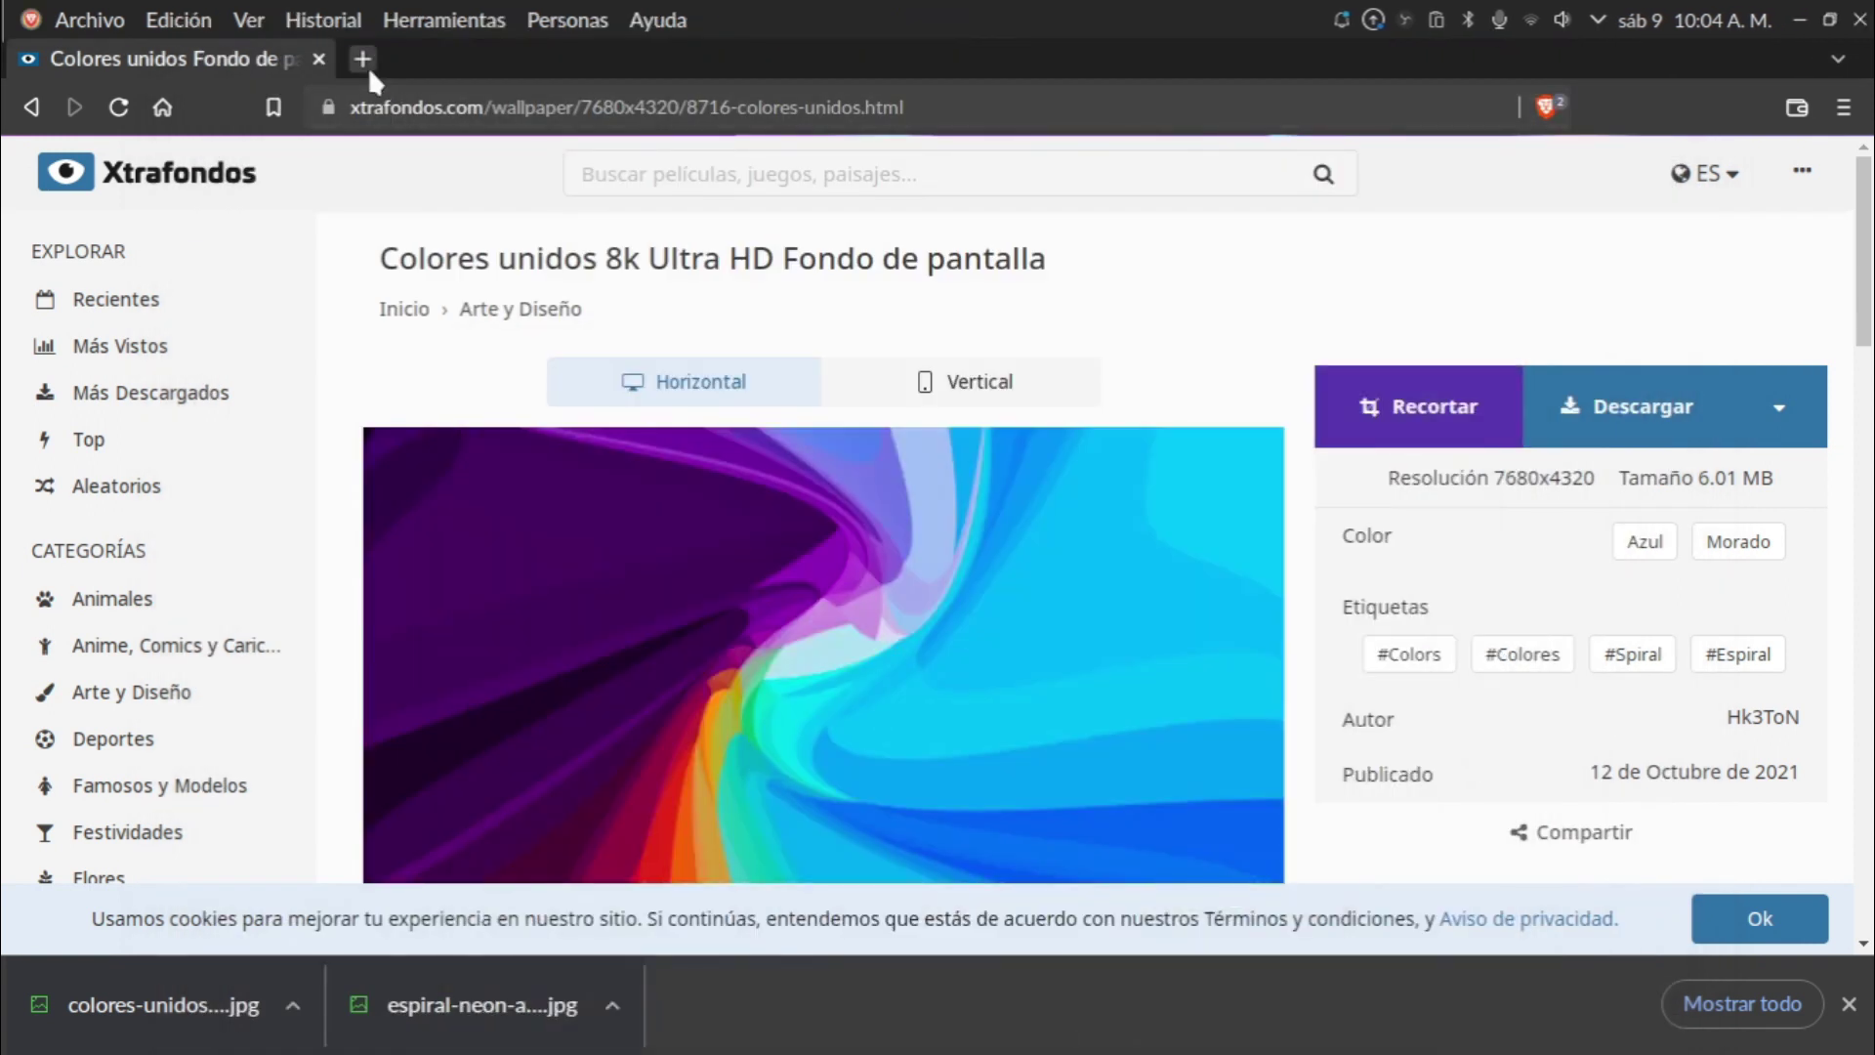
Open youtube.com in a new browser tab.
click(367, 67)
text(y)
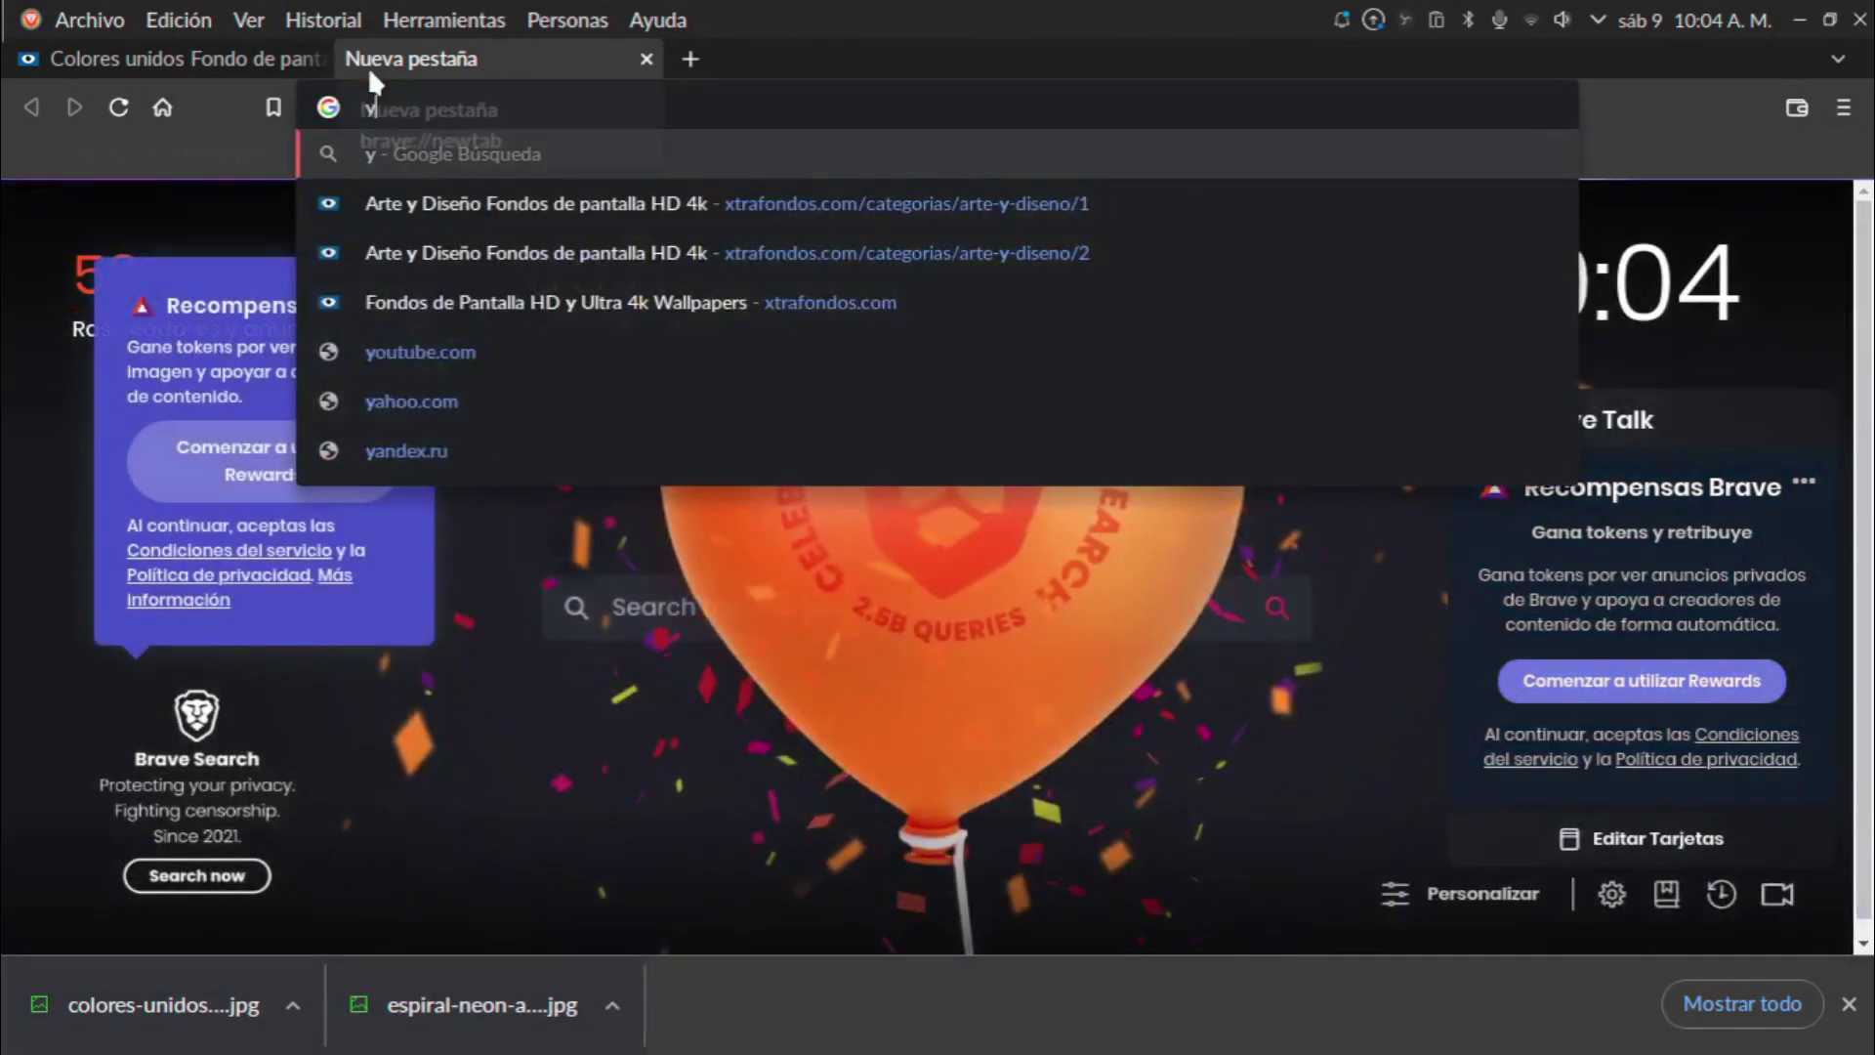
text(our)
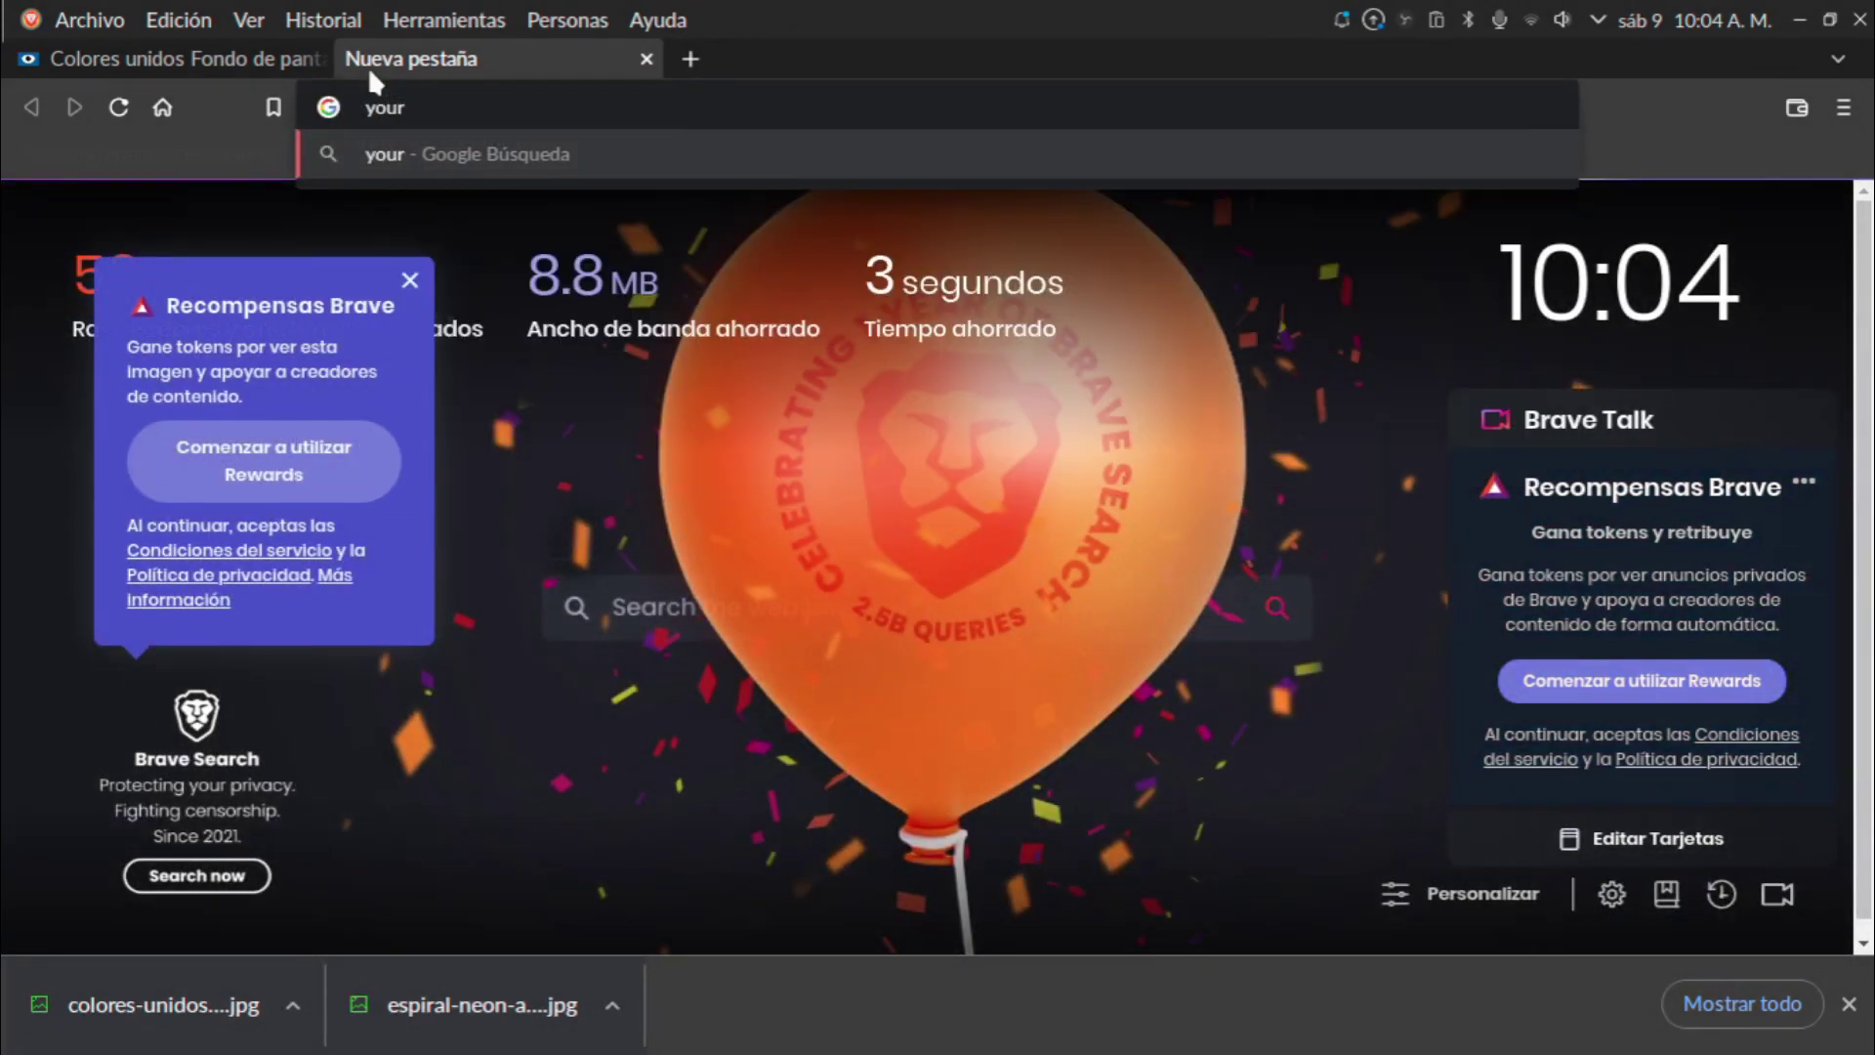
key(BackSpace)
text(tu)
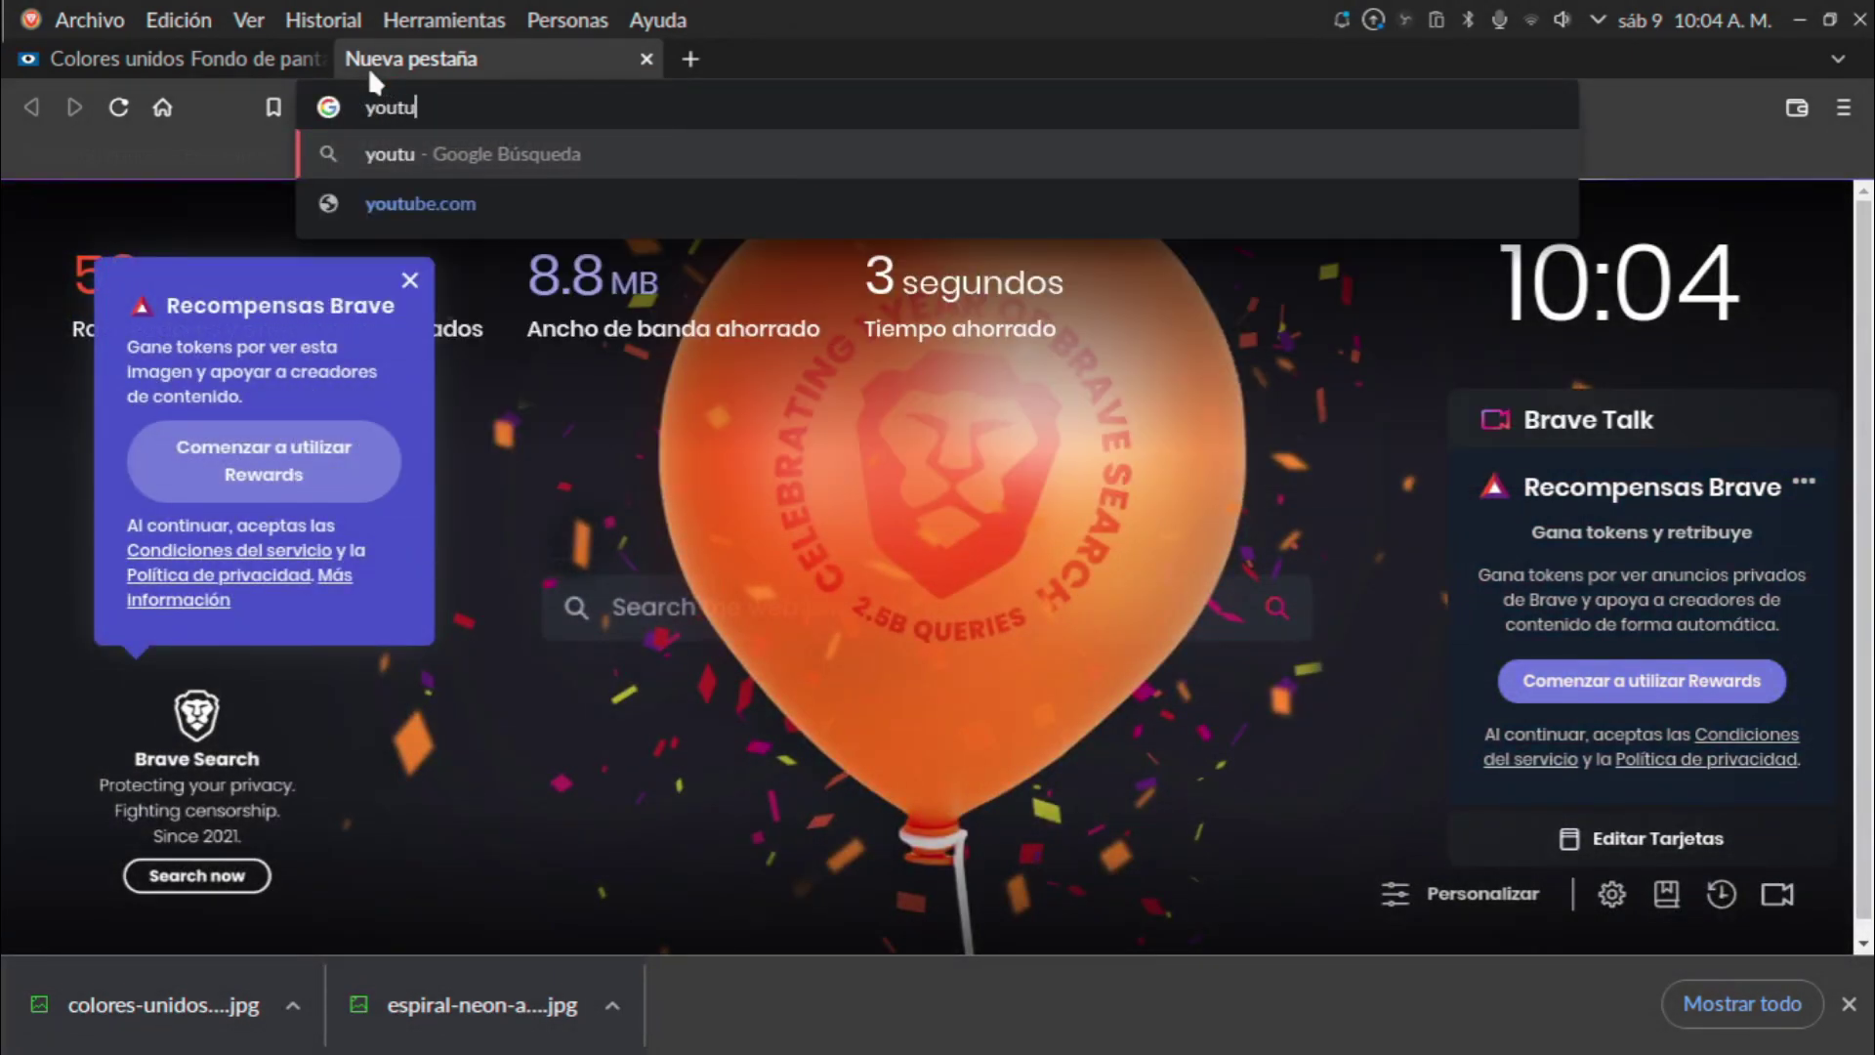
key(Down)
key(Return)
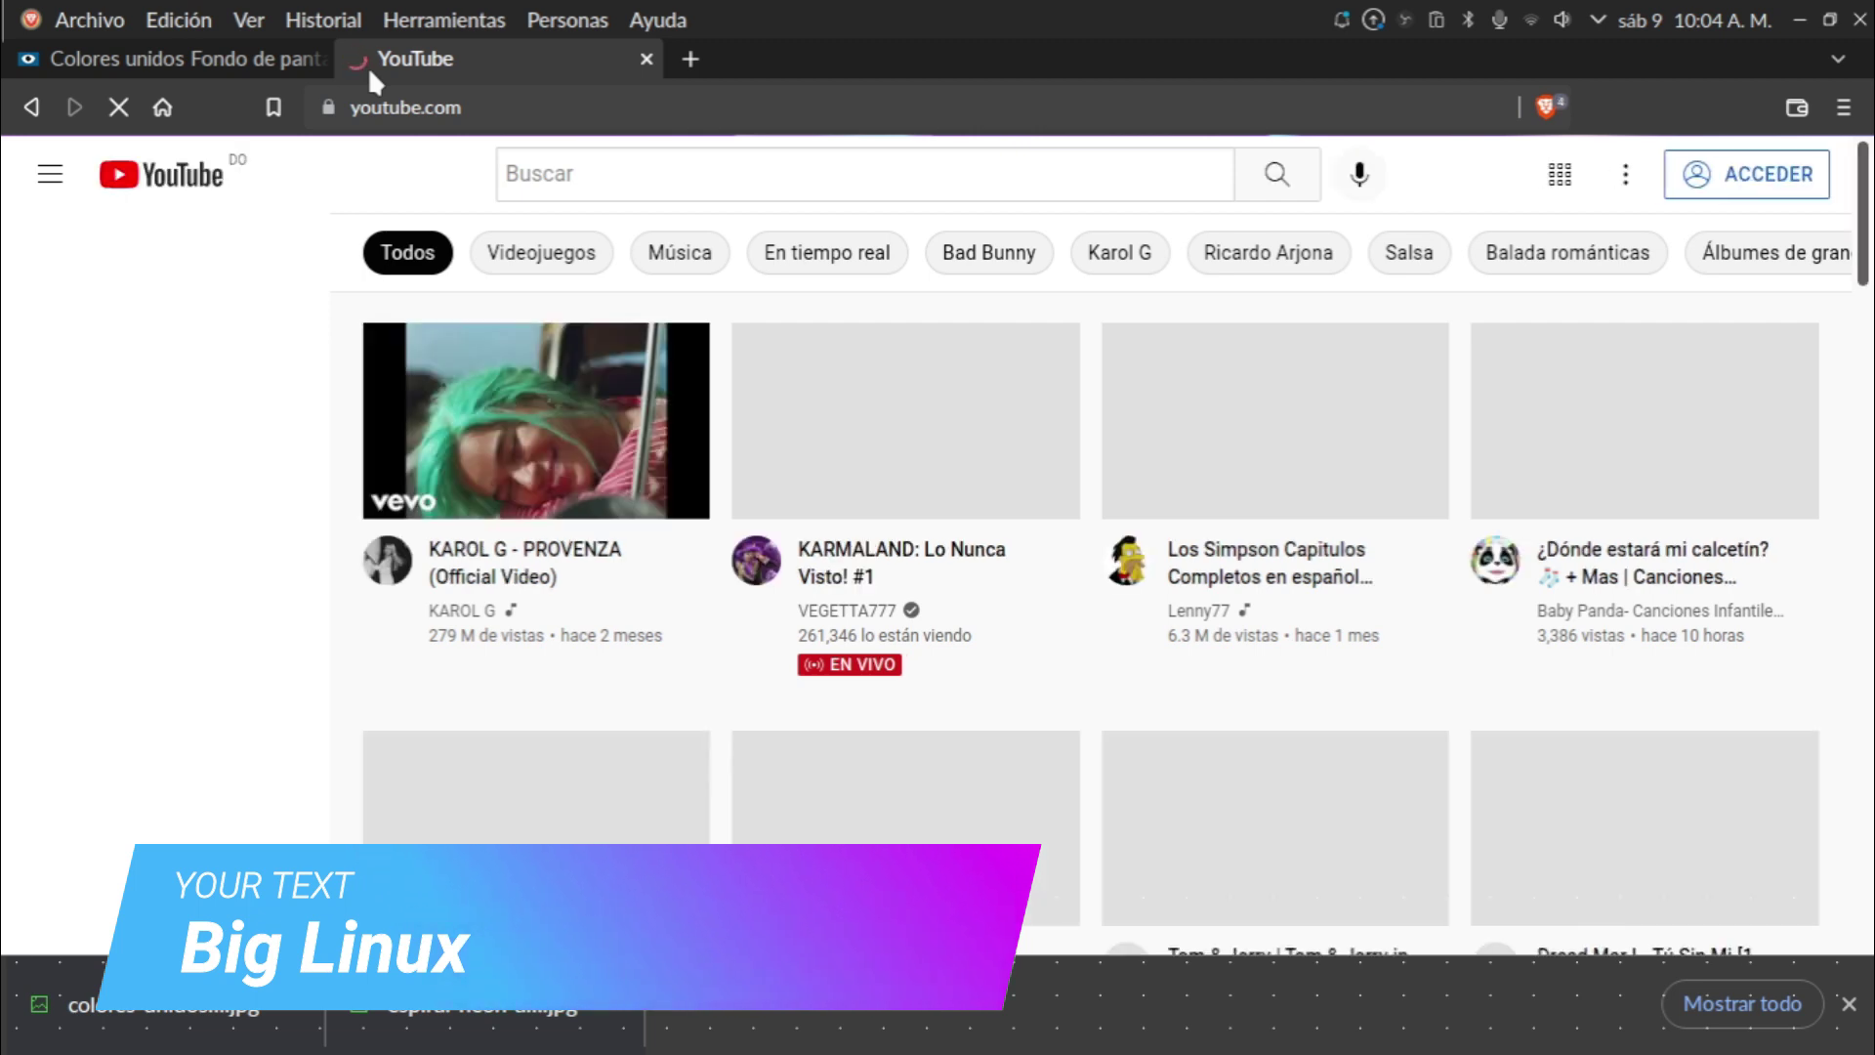
click(730, 161)
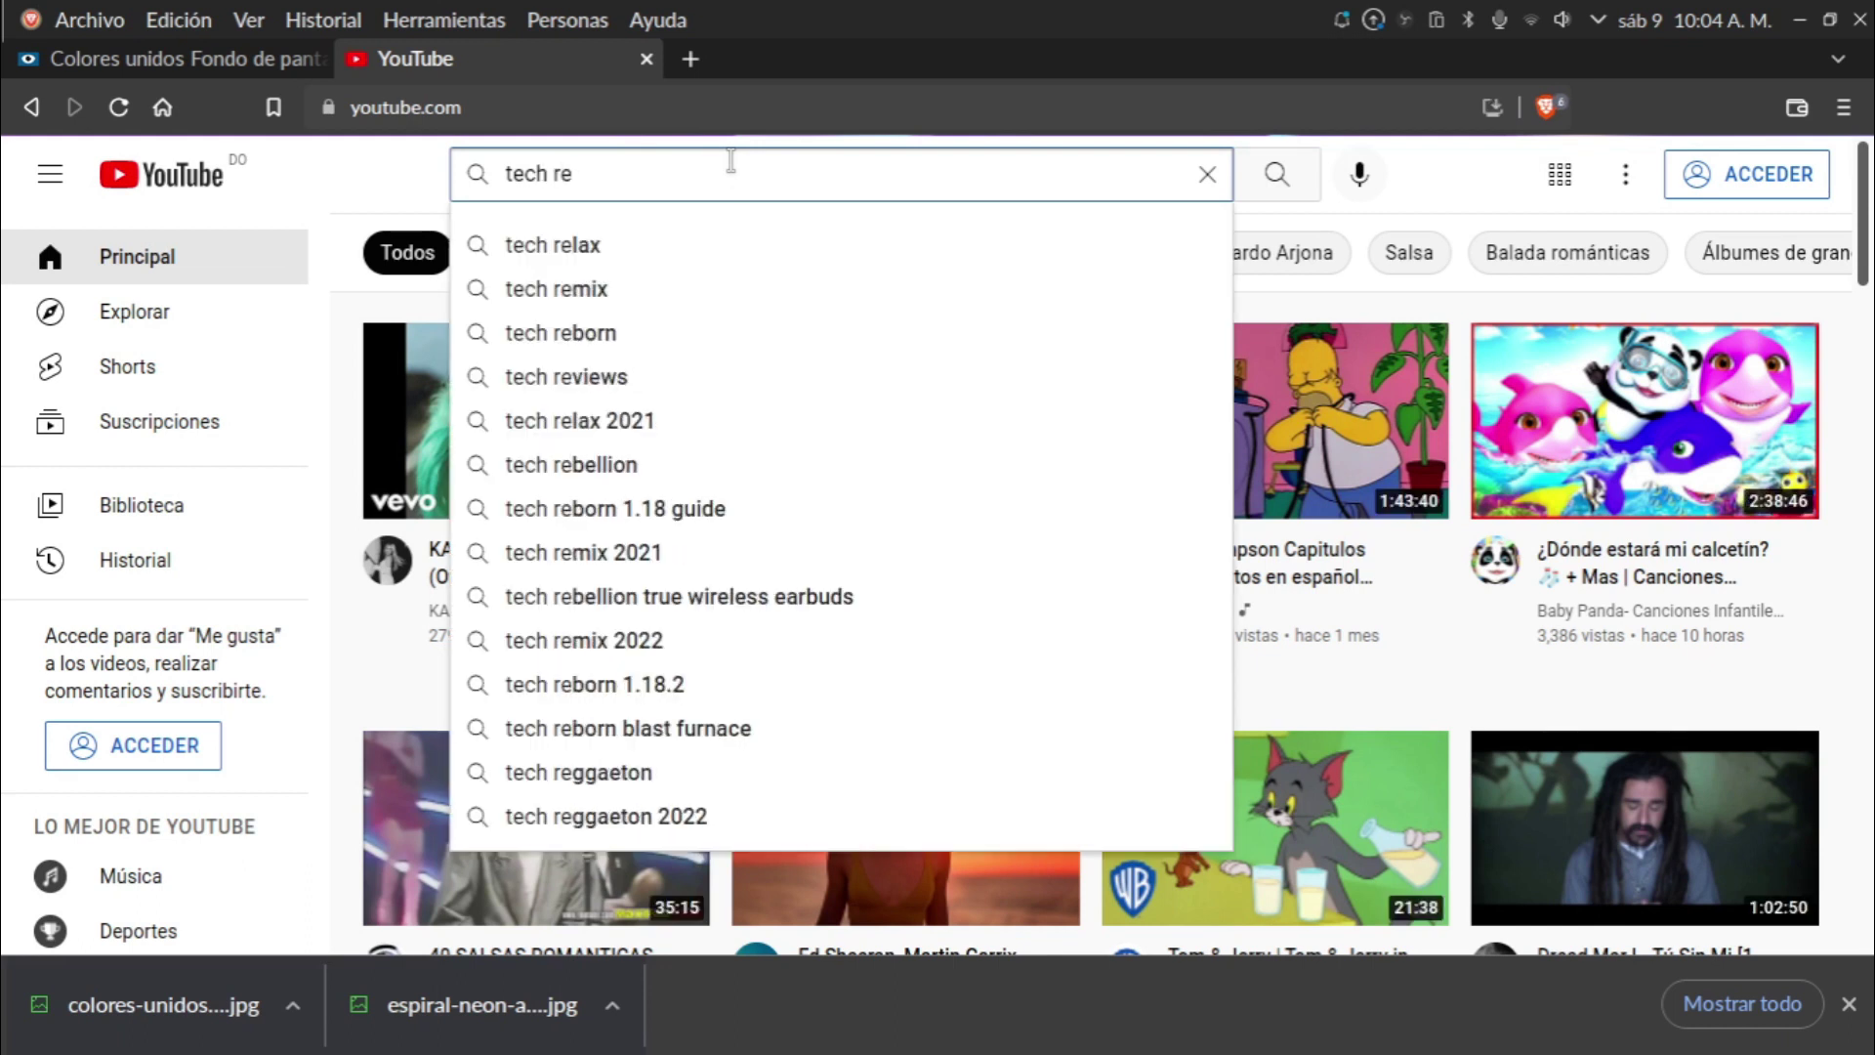
text(tech review)
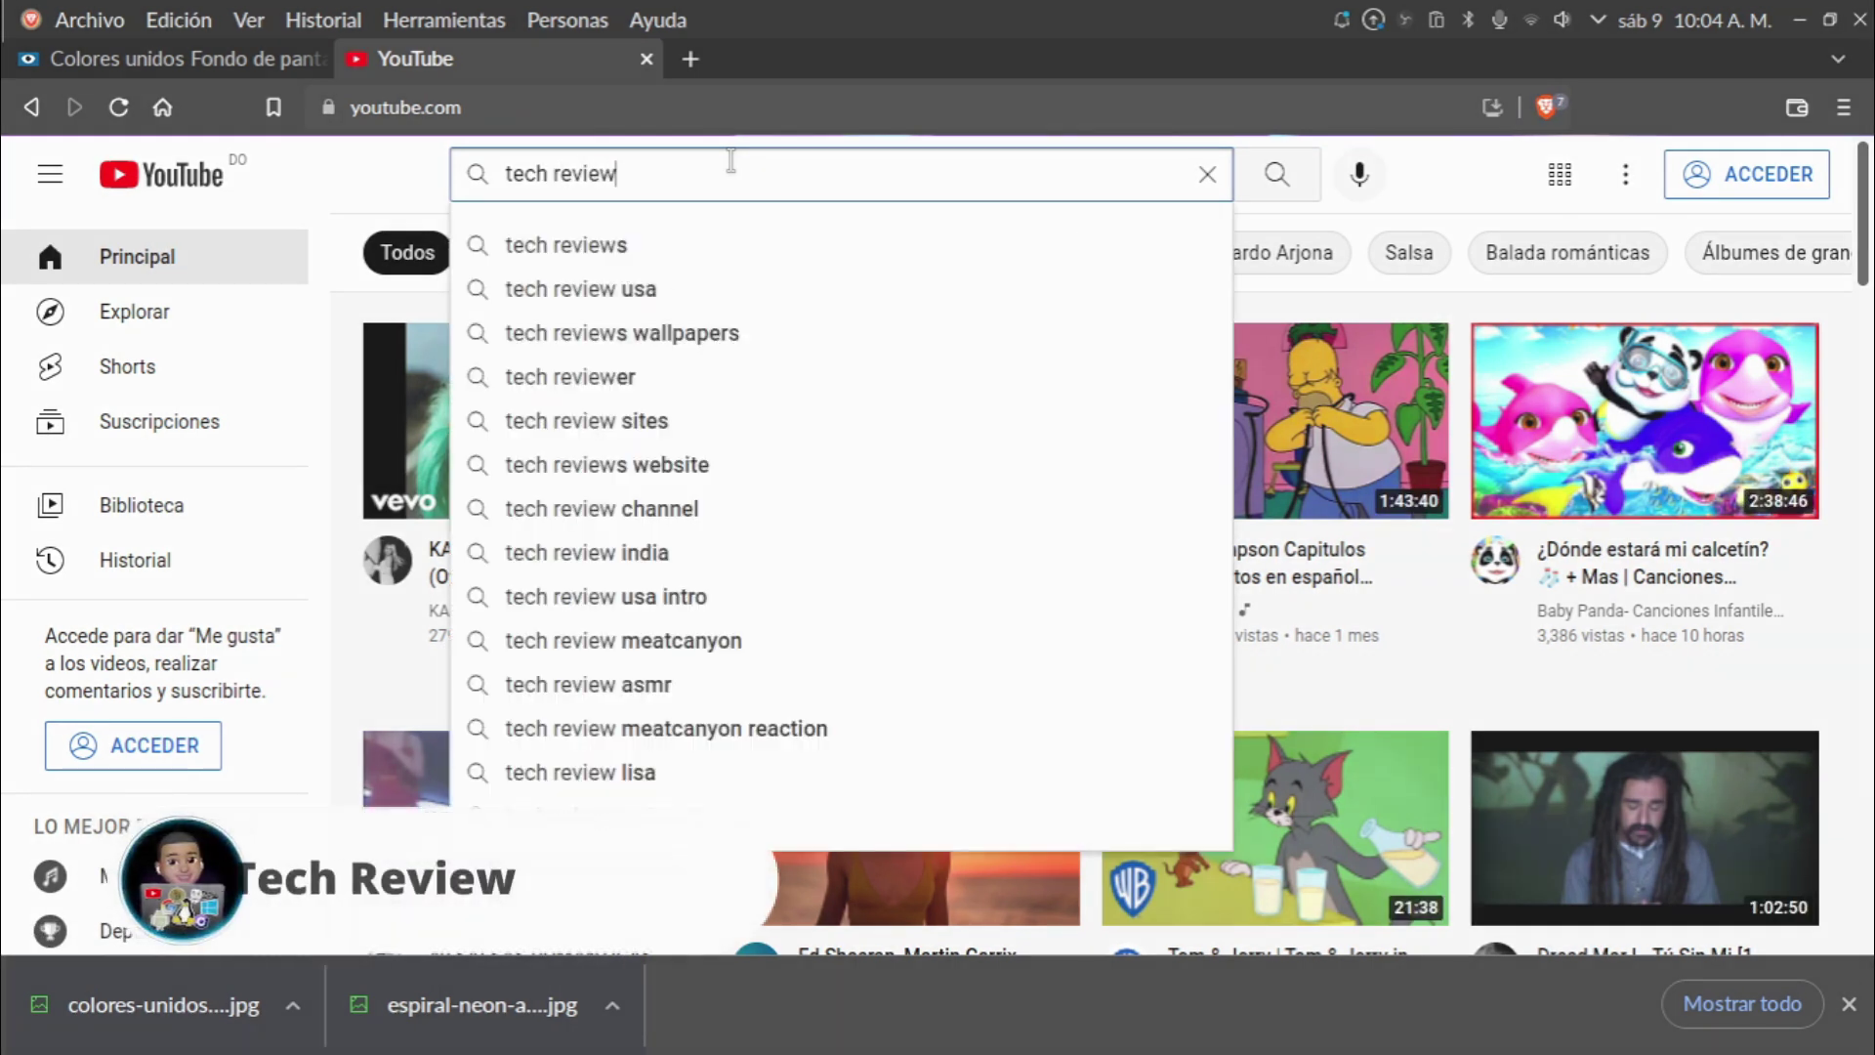
key(Return)
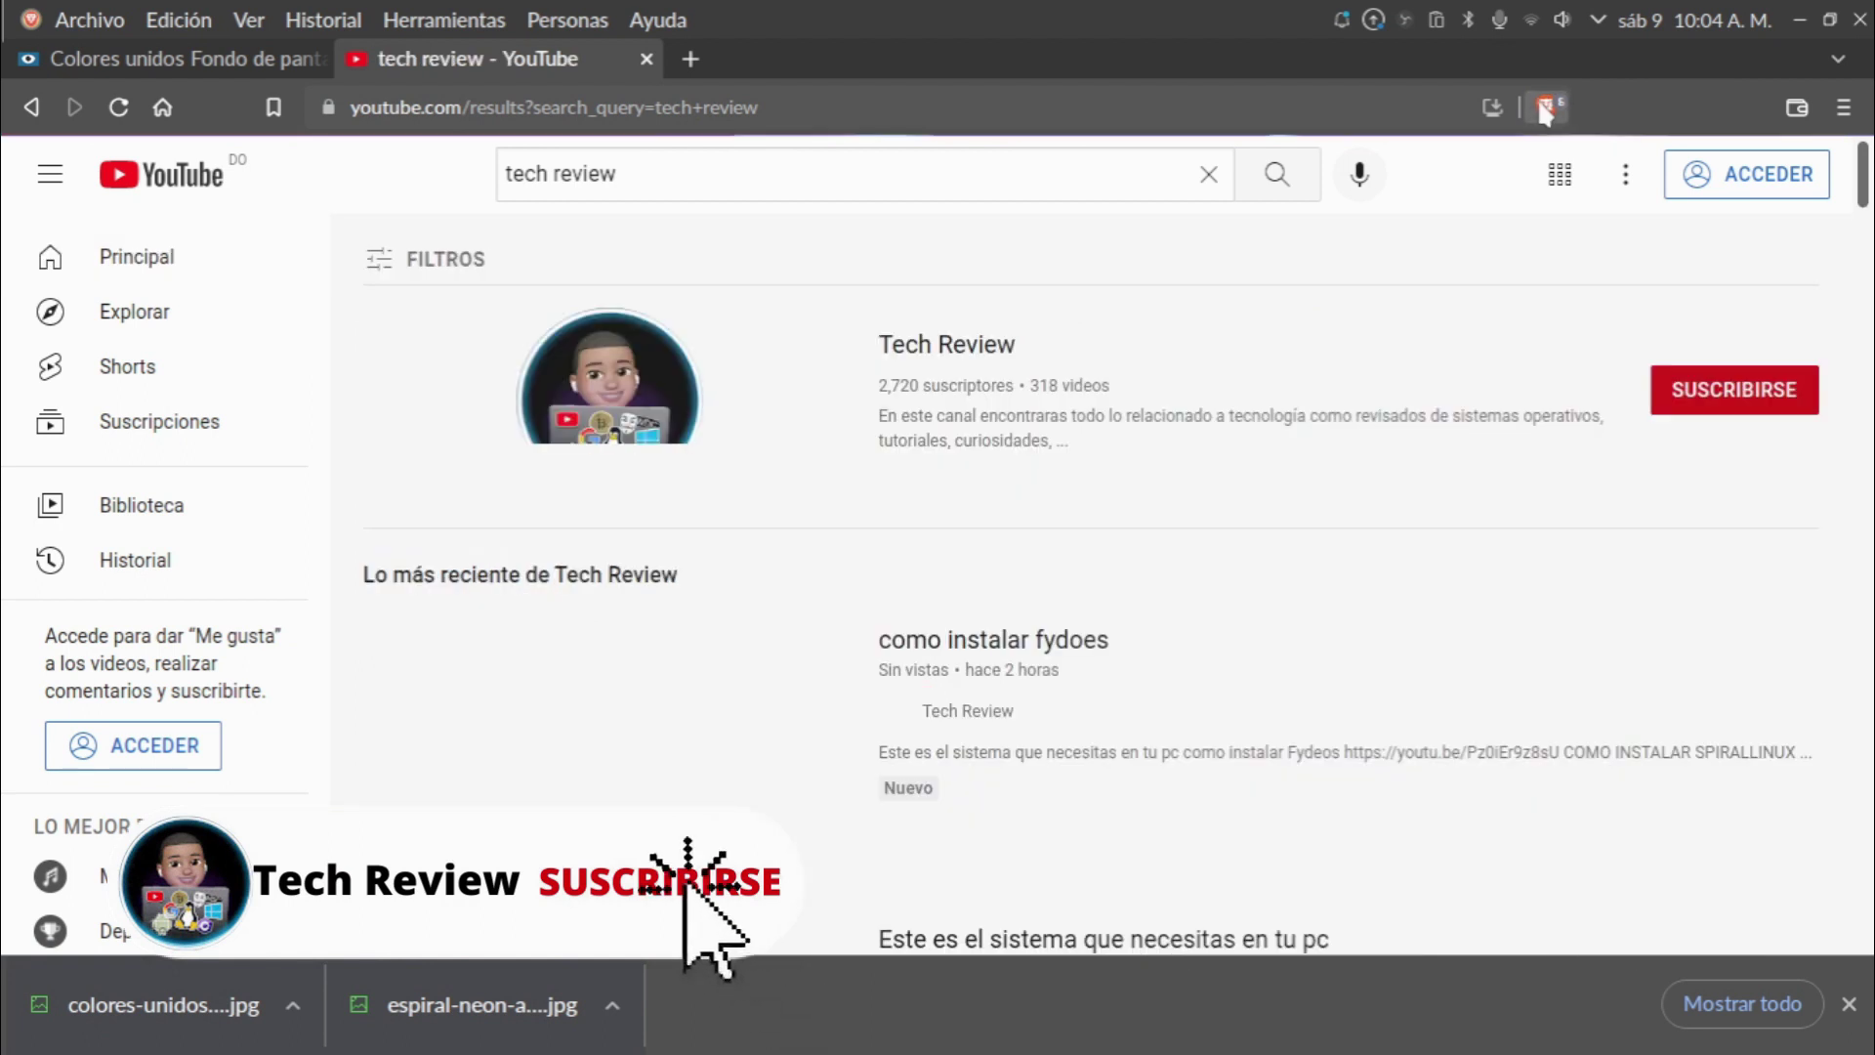
click(1547, 107)
click(1504, 363)
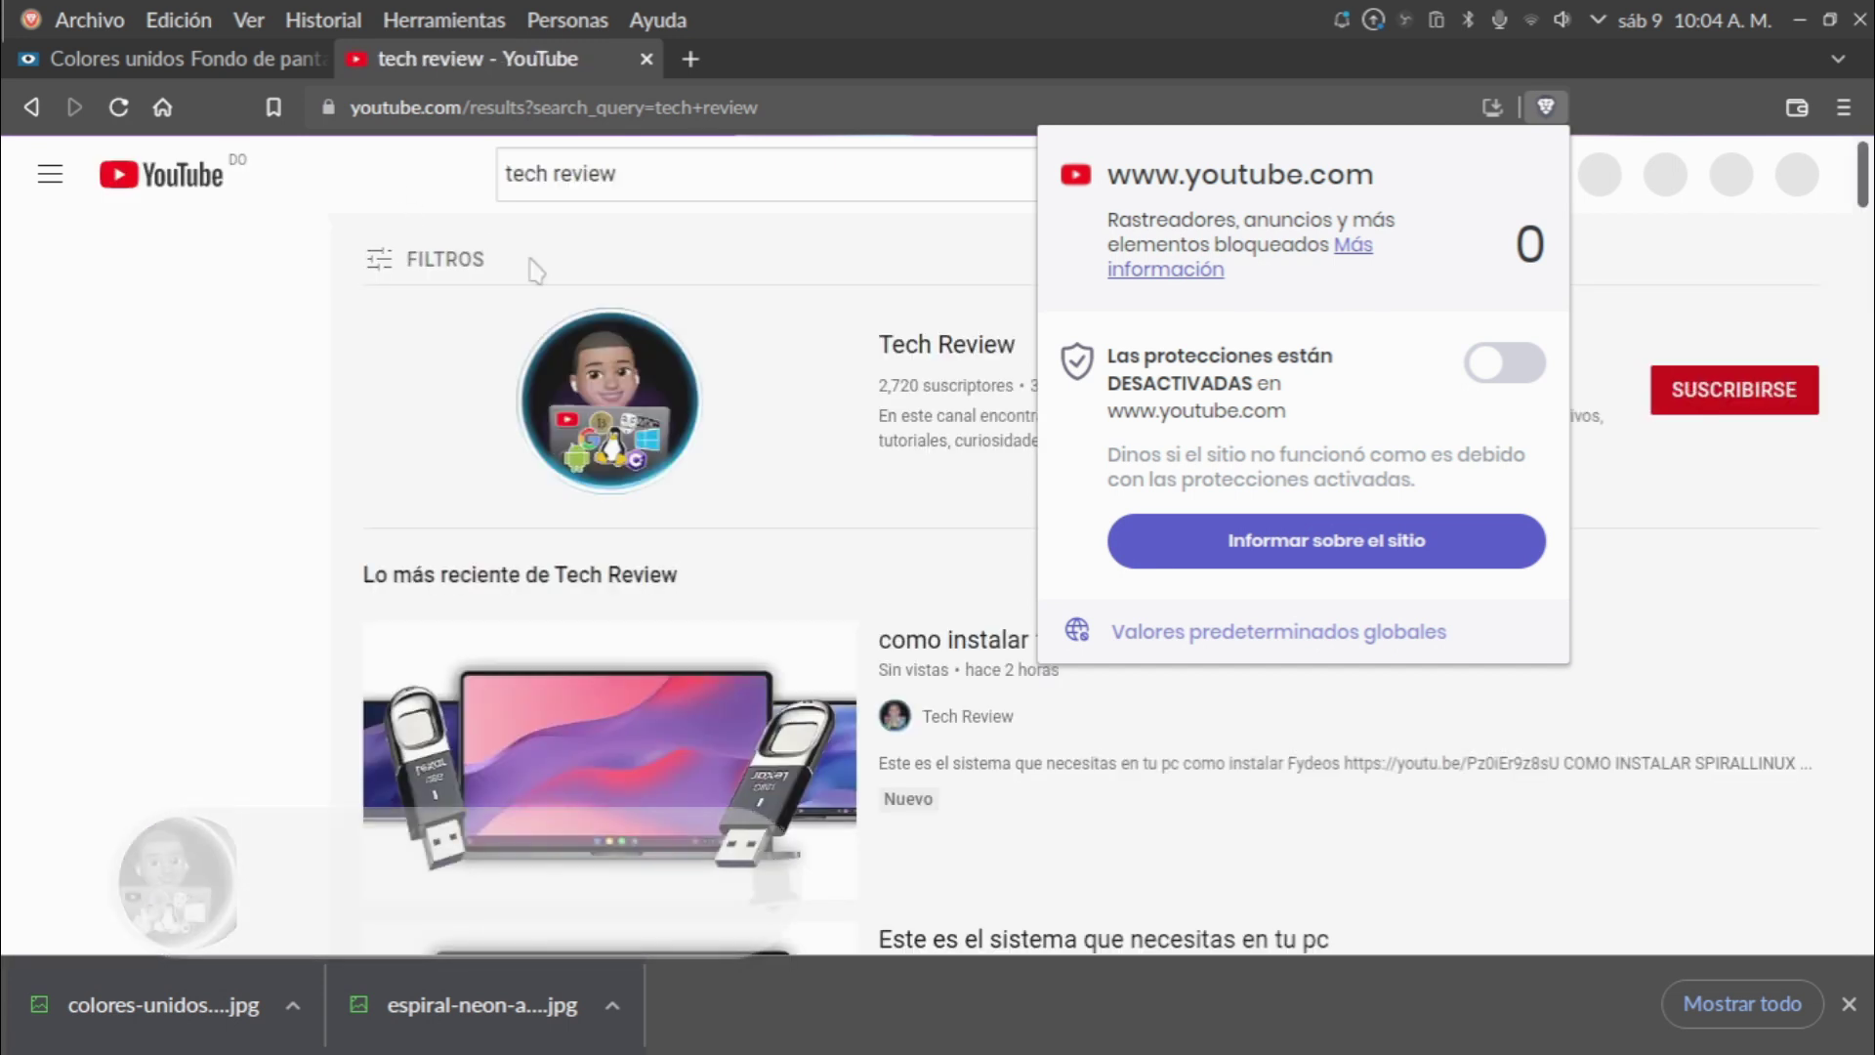
Open the Tech Review channel, look over its uploaded videos and bring up the "como instalar fydoes" video page.
click(586, 381)
click(586, 381)
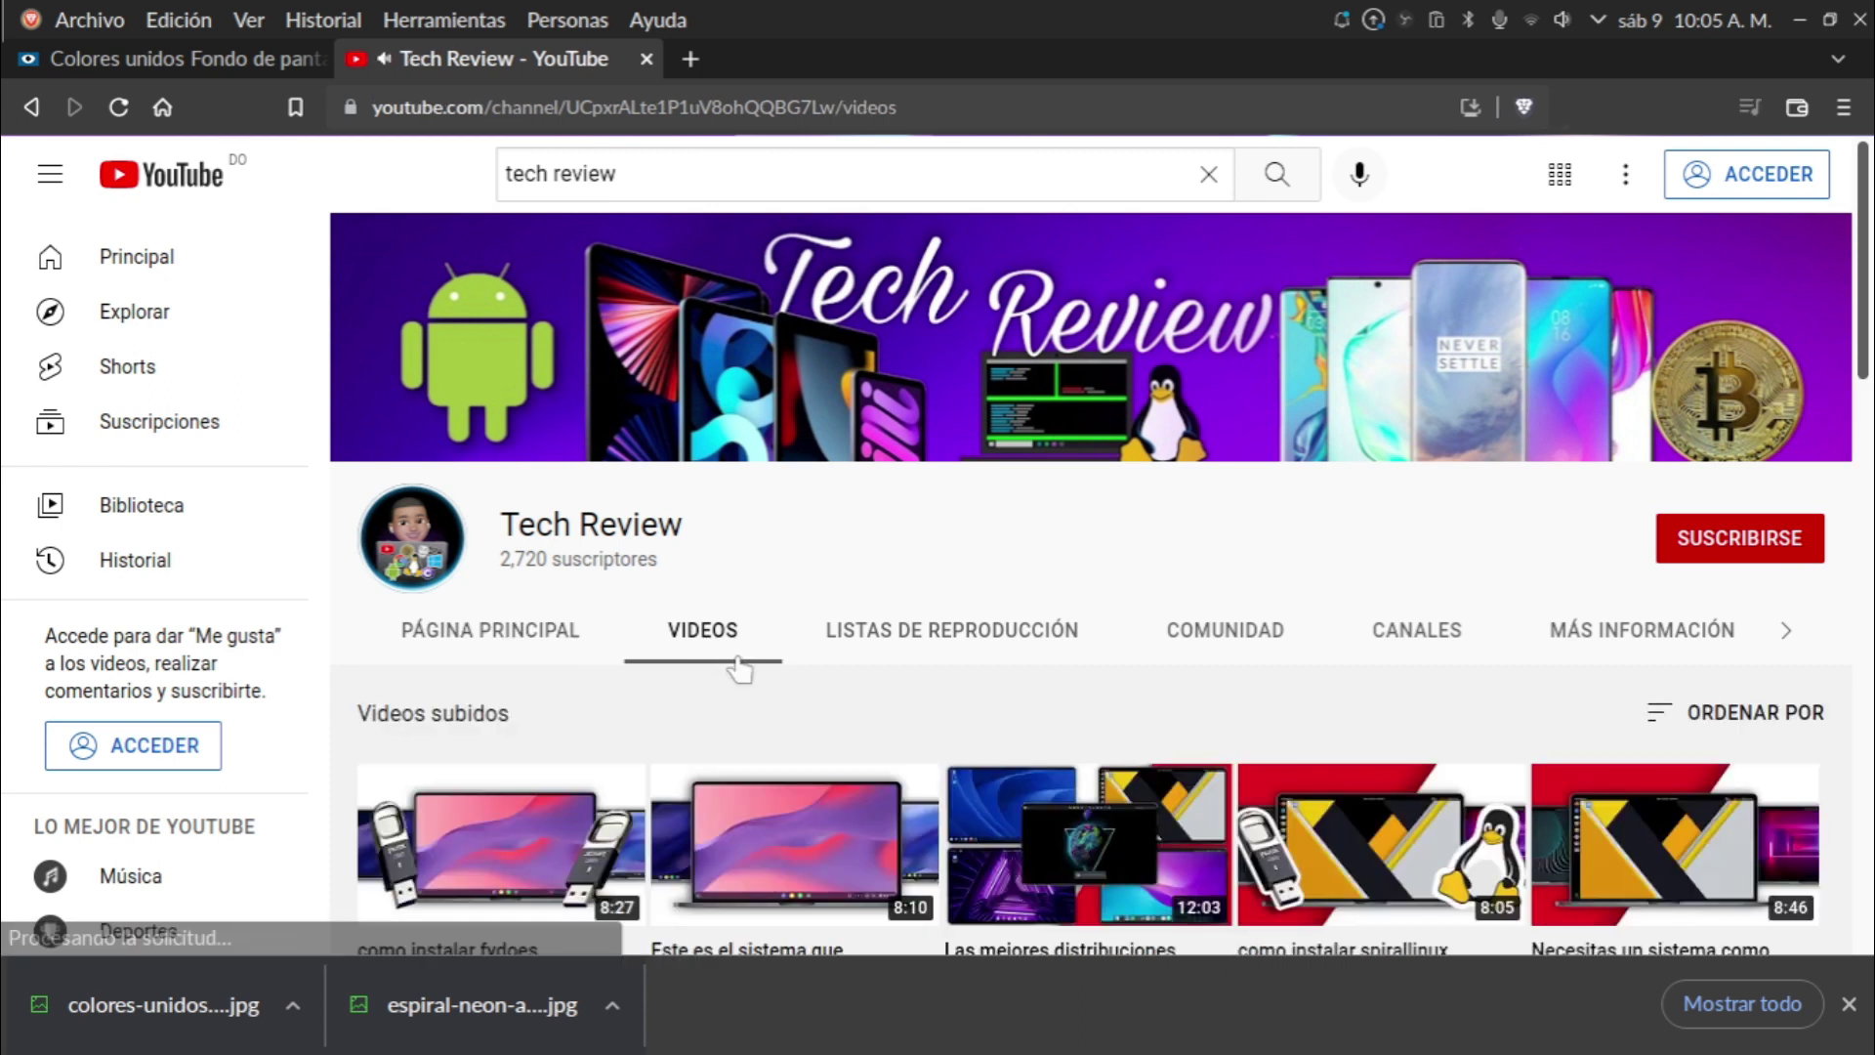
scroll(728, 663, down, 4)
scroll(743, 664, up, 4)
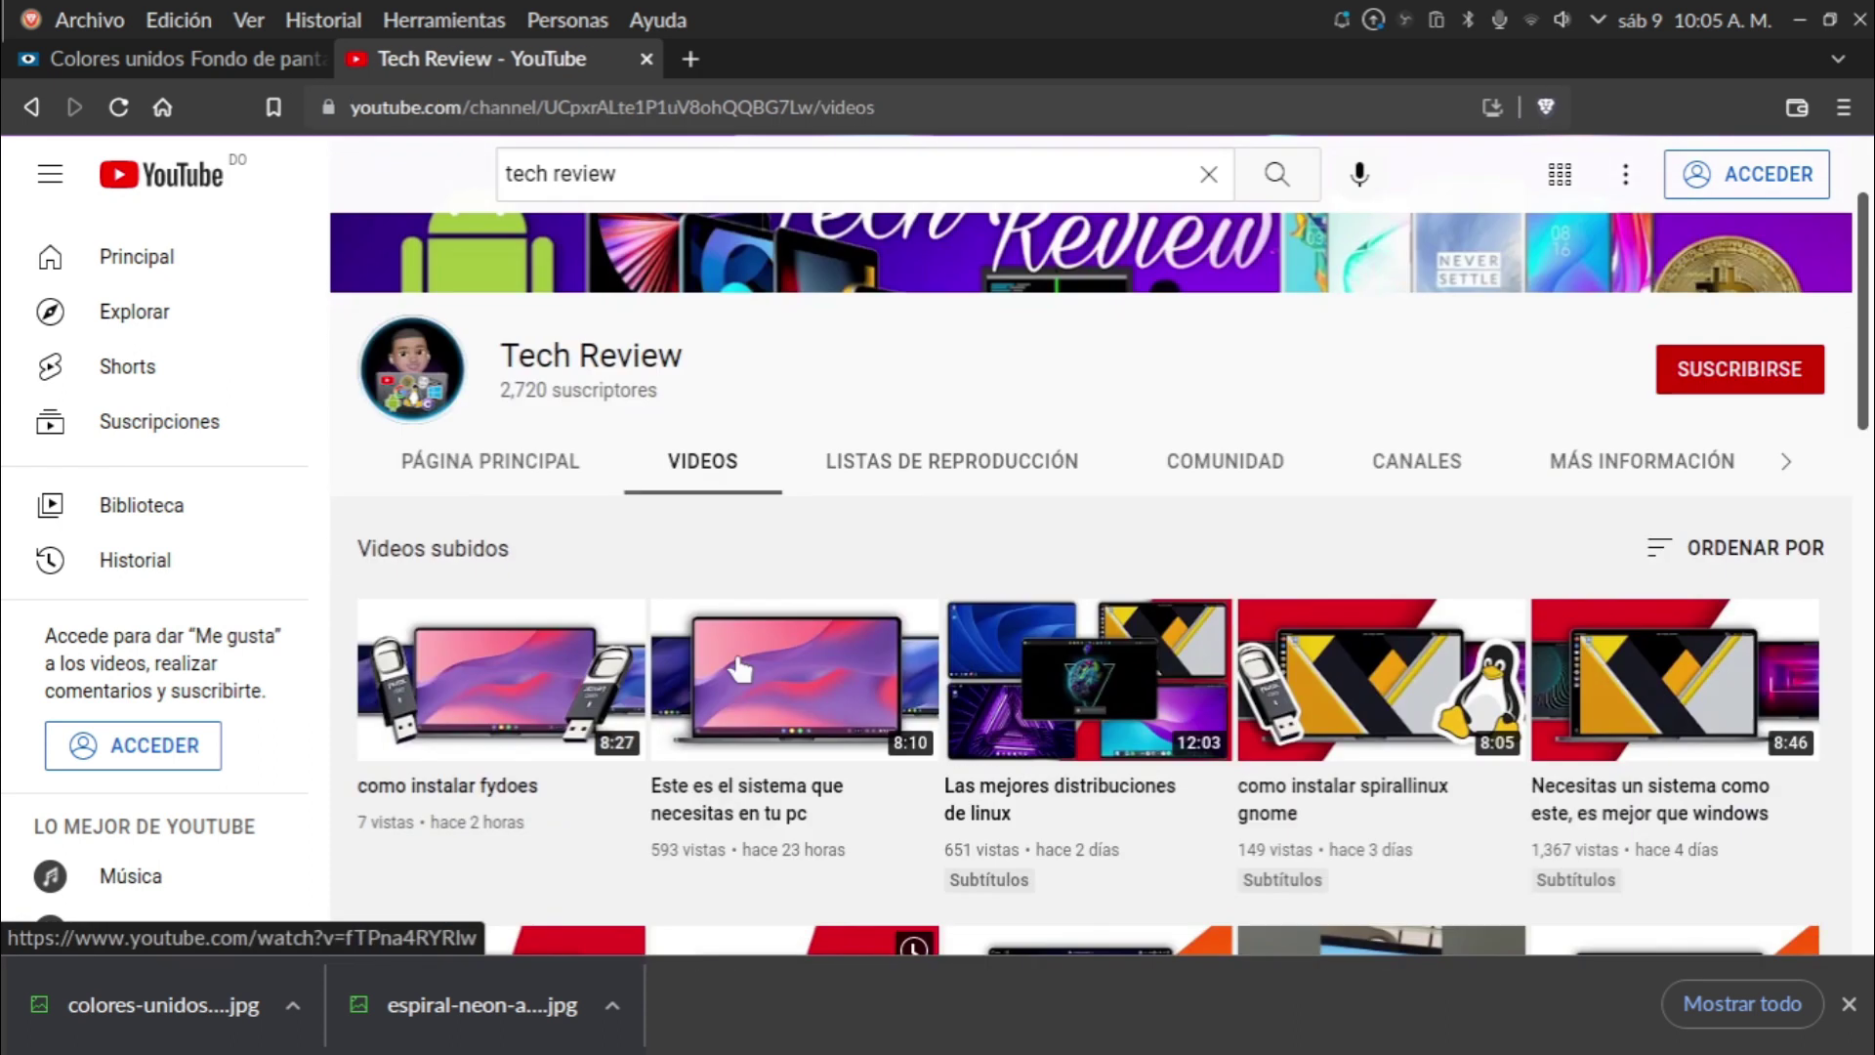
click(527, 674)
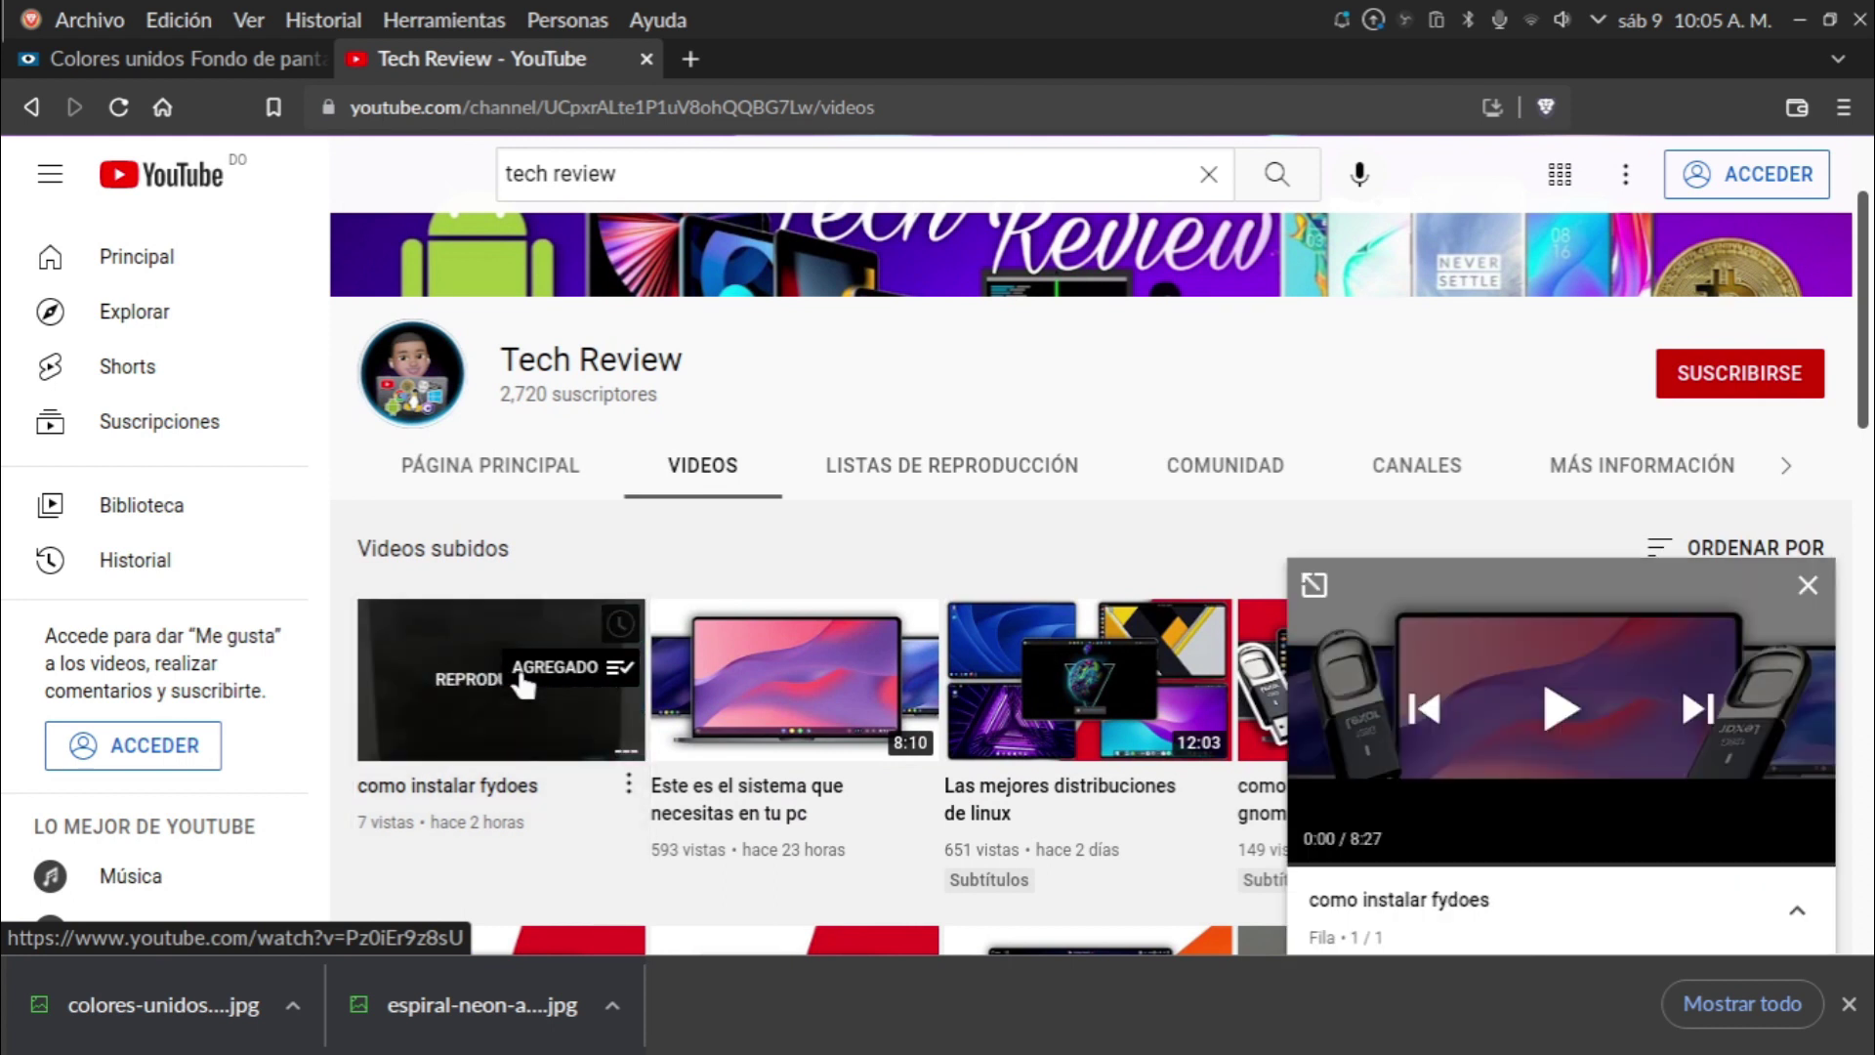
click(1313, 586)
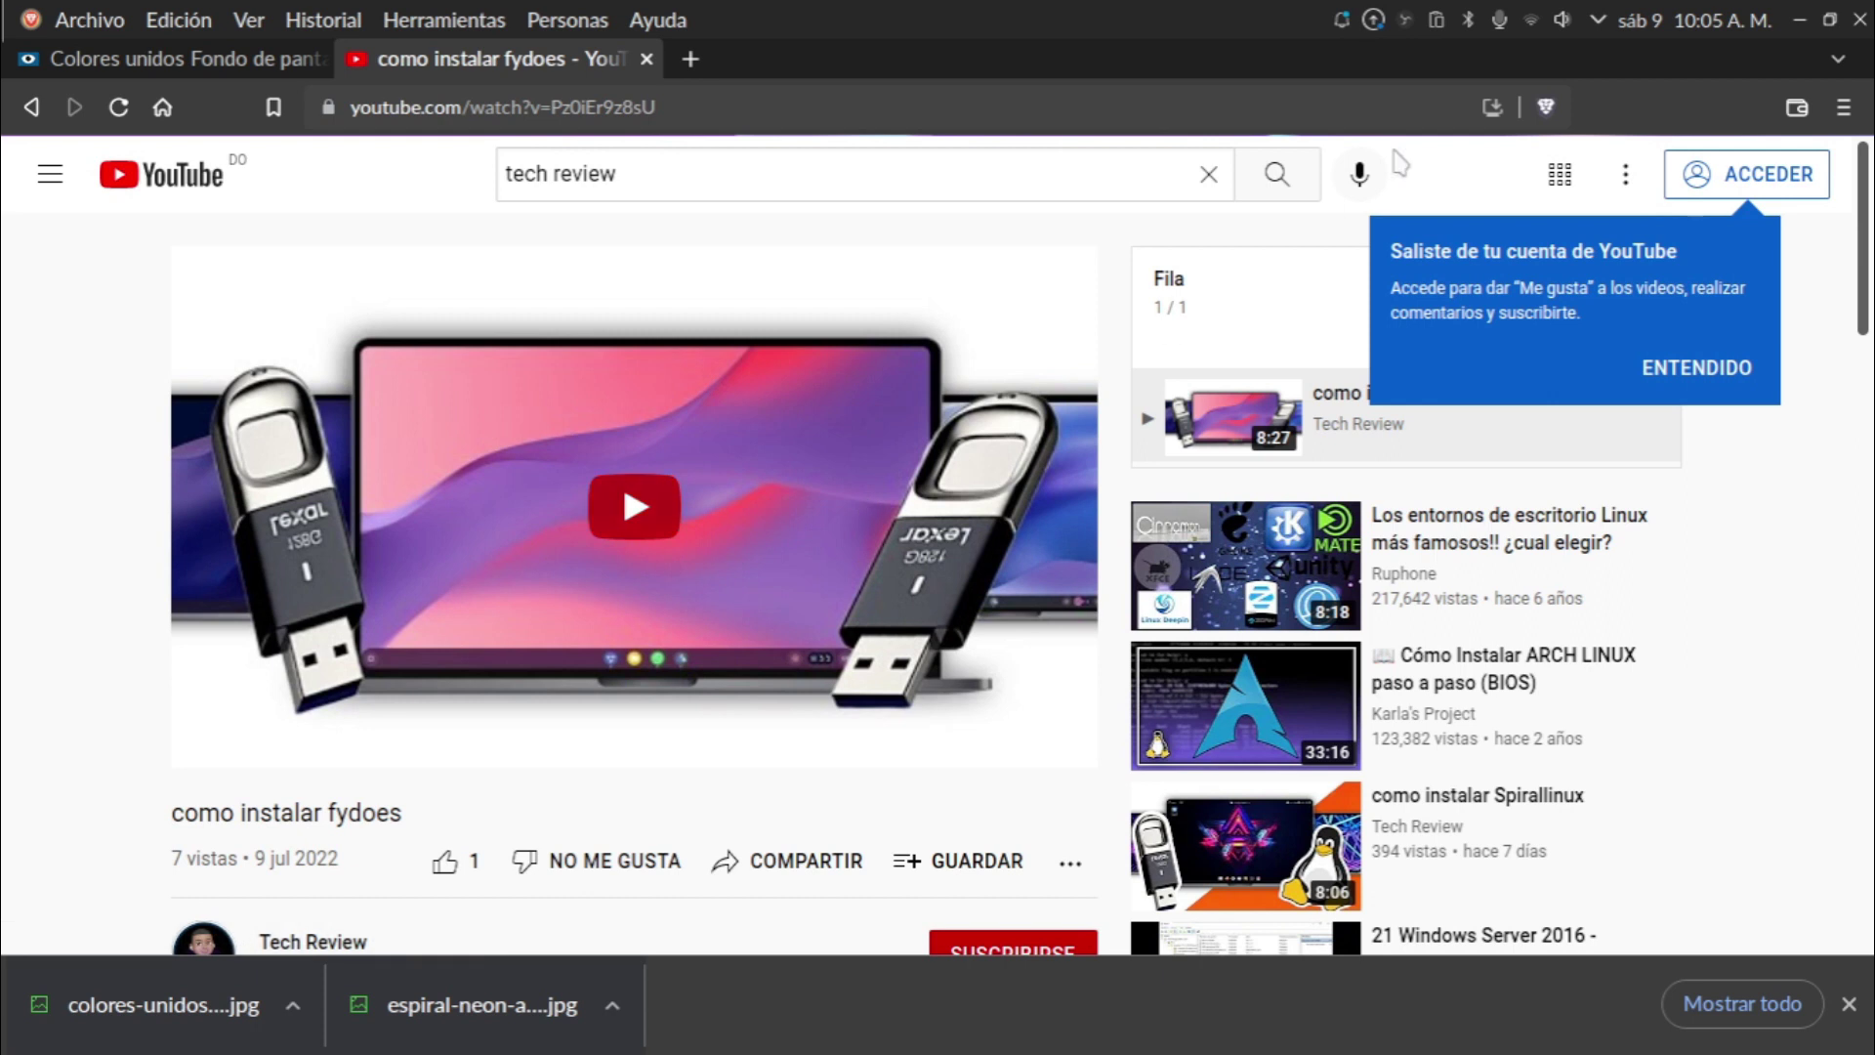
Check the site's protection status, decline installing YouTube as an app and play the video.
click(1545, 107)
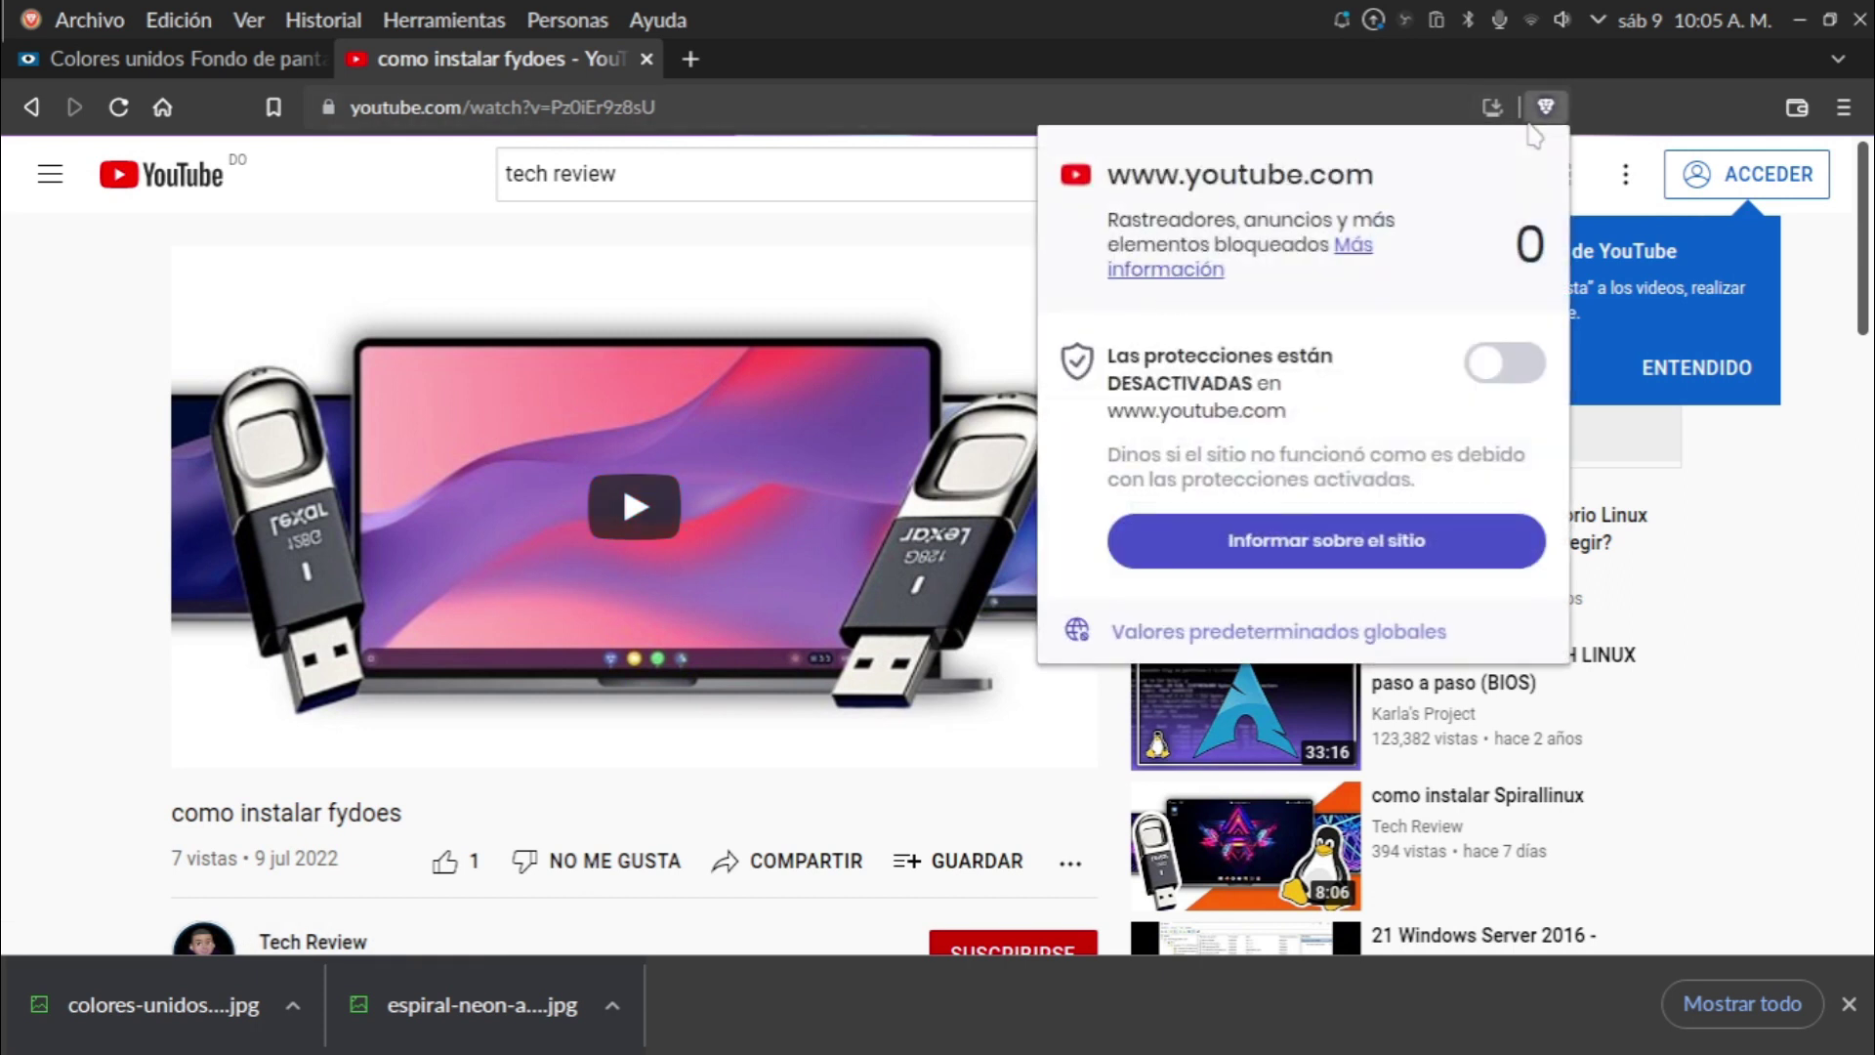
click(1480, 111)
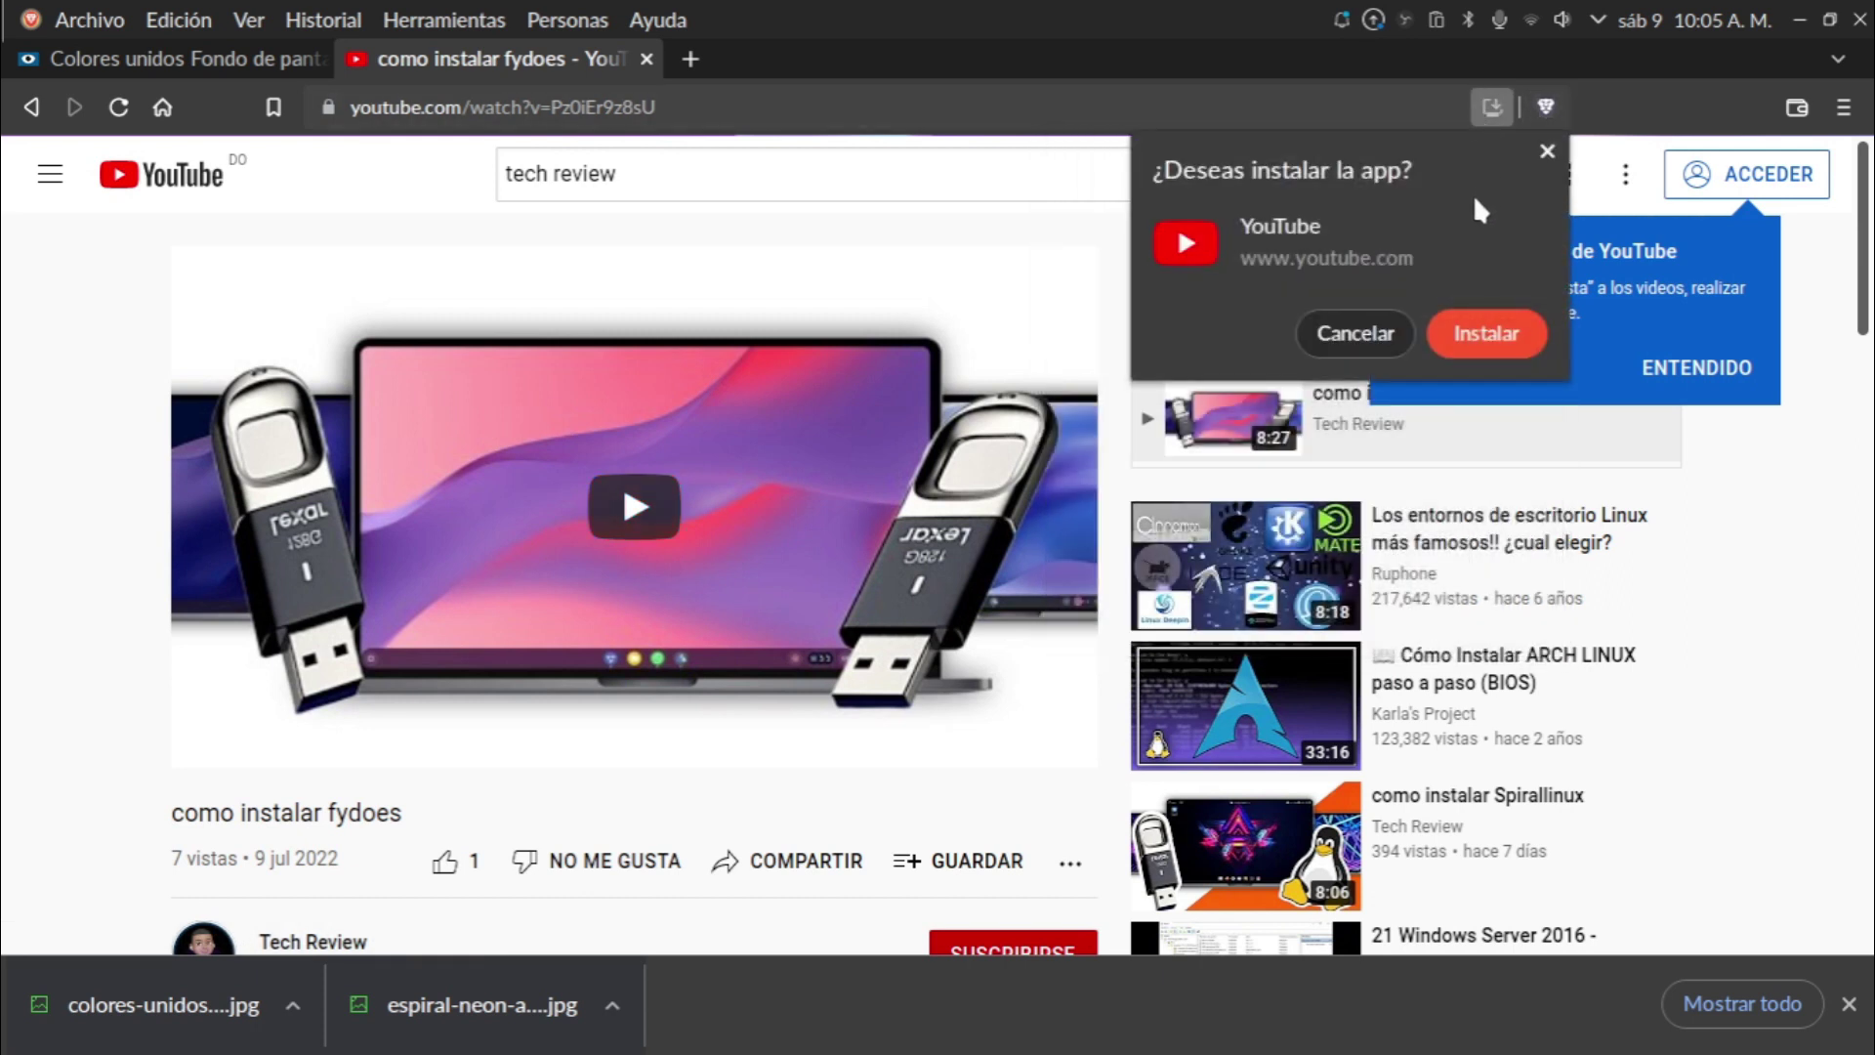
click(1348, 337)
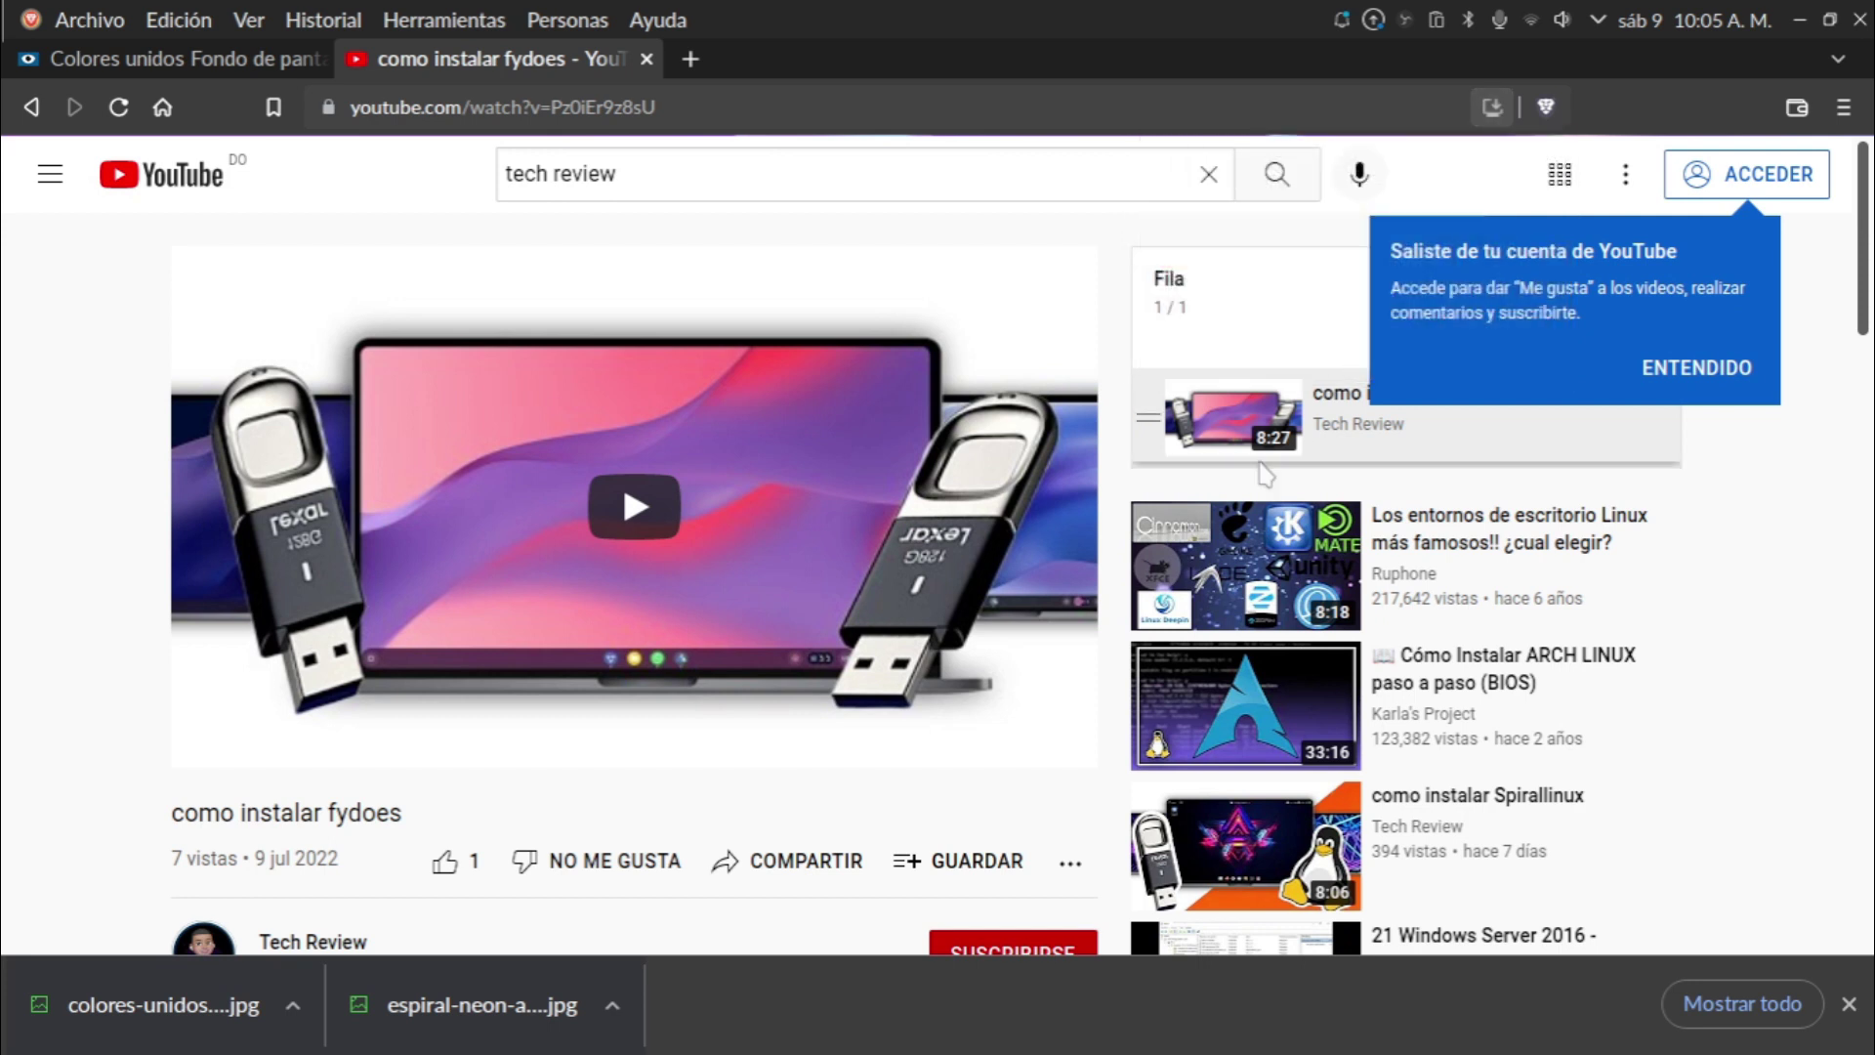
click(686, 516)
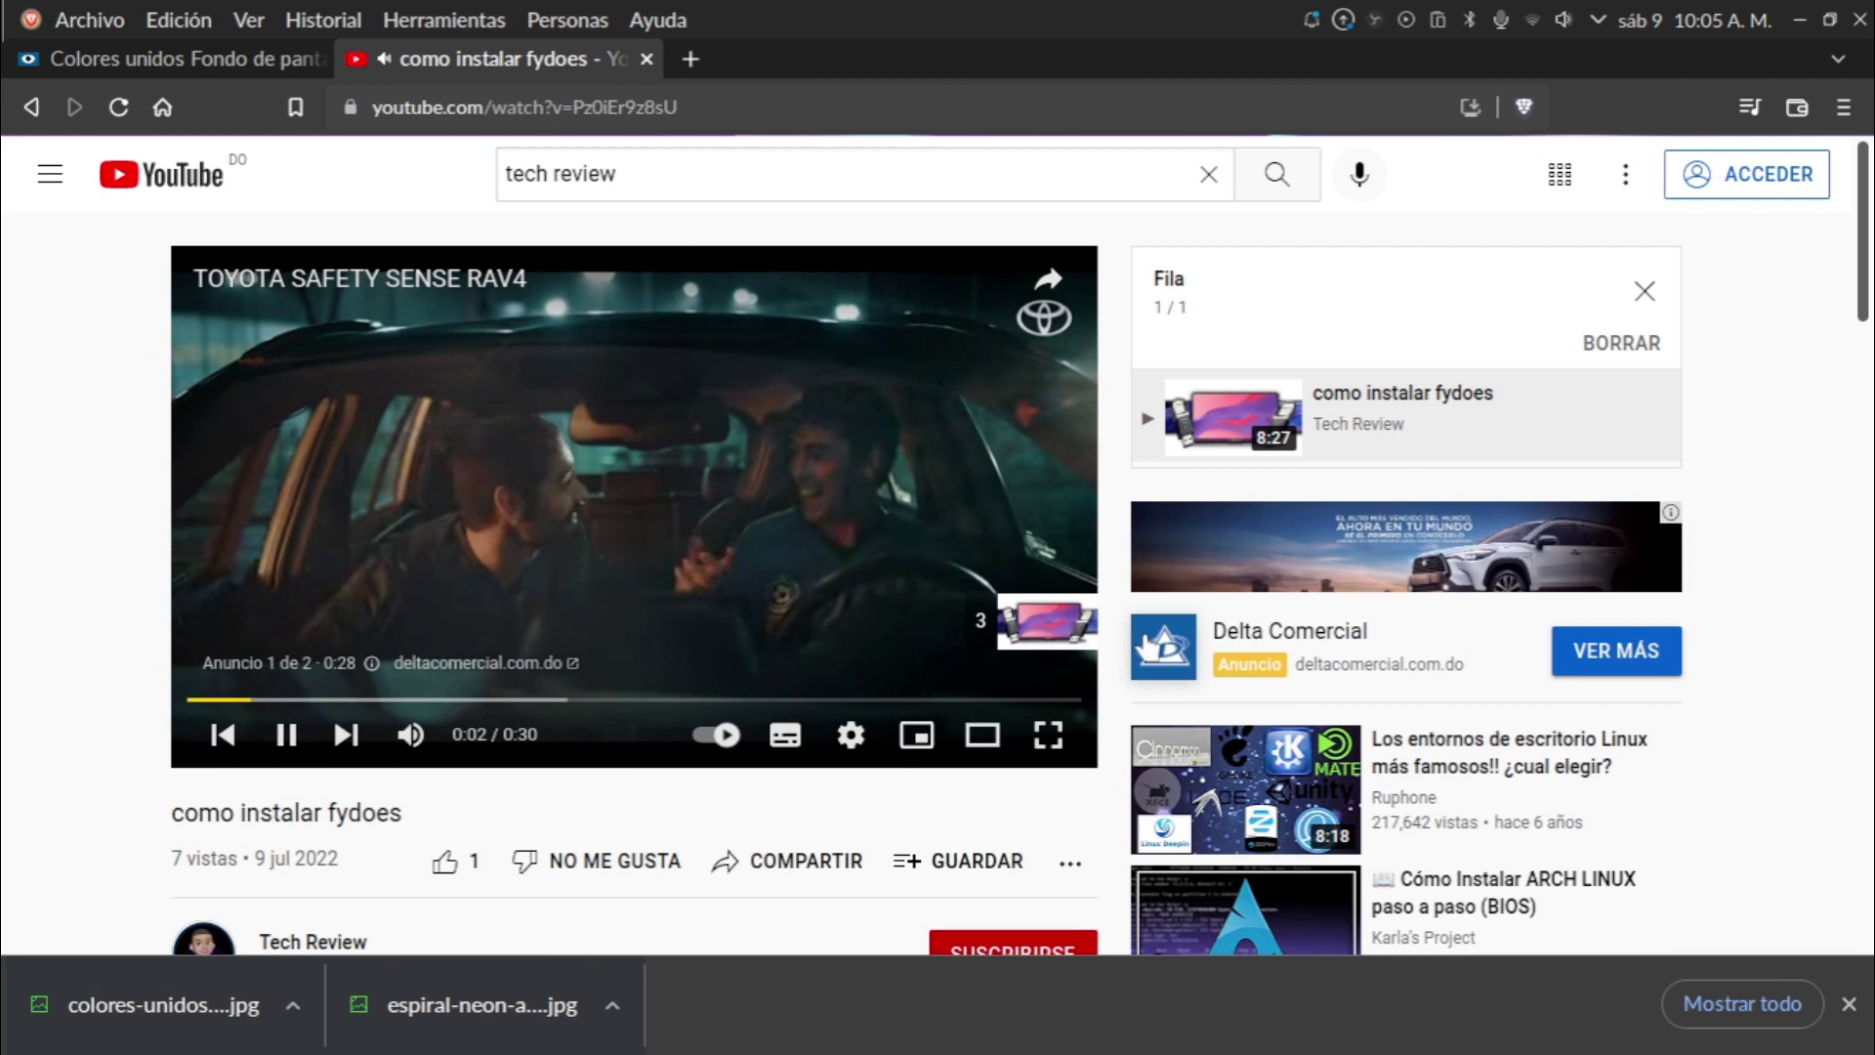
Look over the video's description and recommendations, and close the downloads bar.
scroll(683, 508, down, 4)
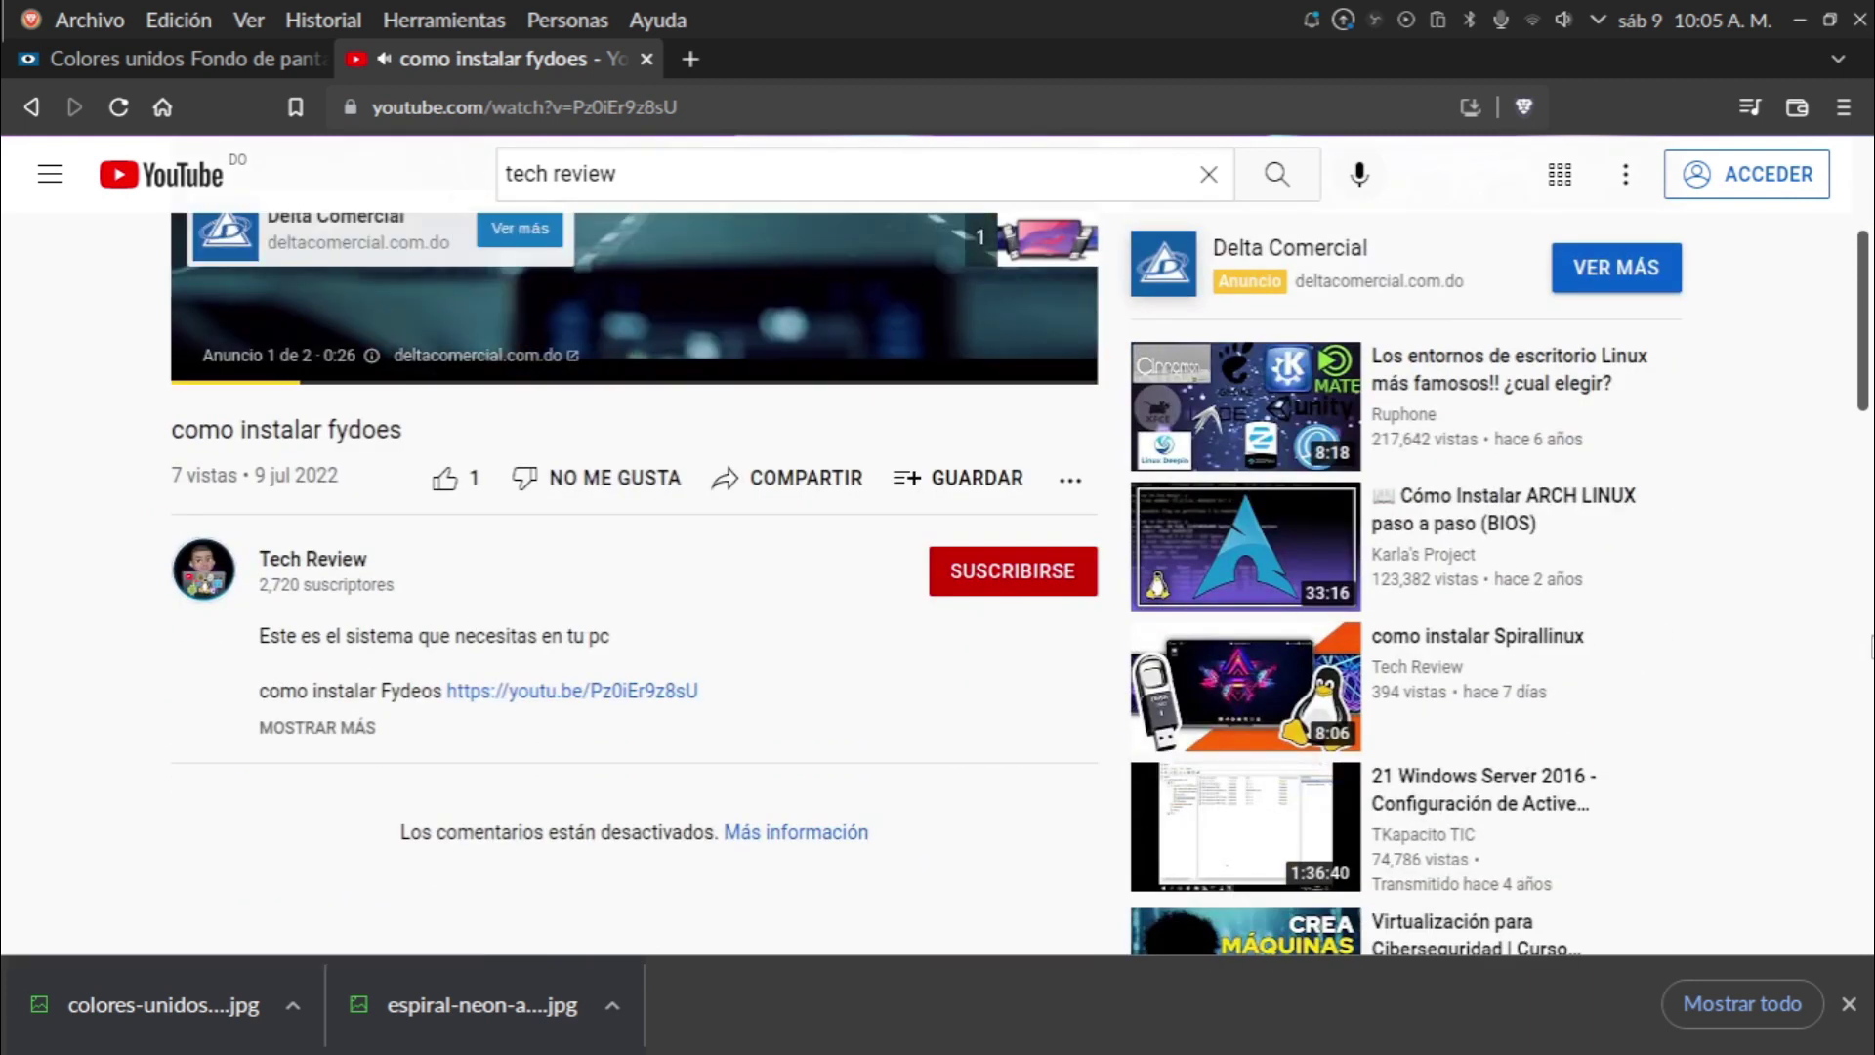
click(1848, 1004)
scroll(1293, 820, down, 3)
scroll(1292, 821, up, 8)
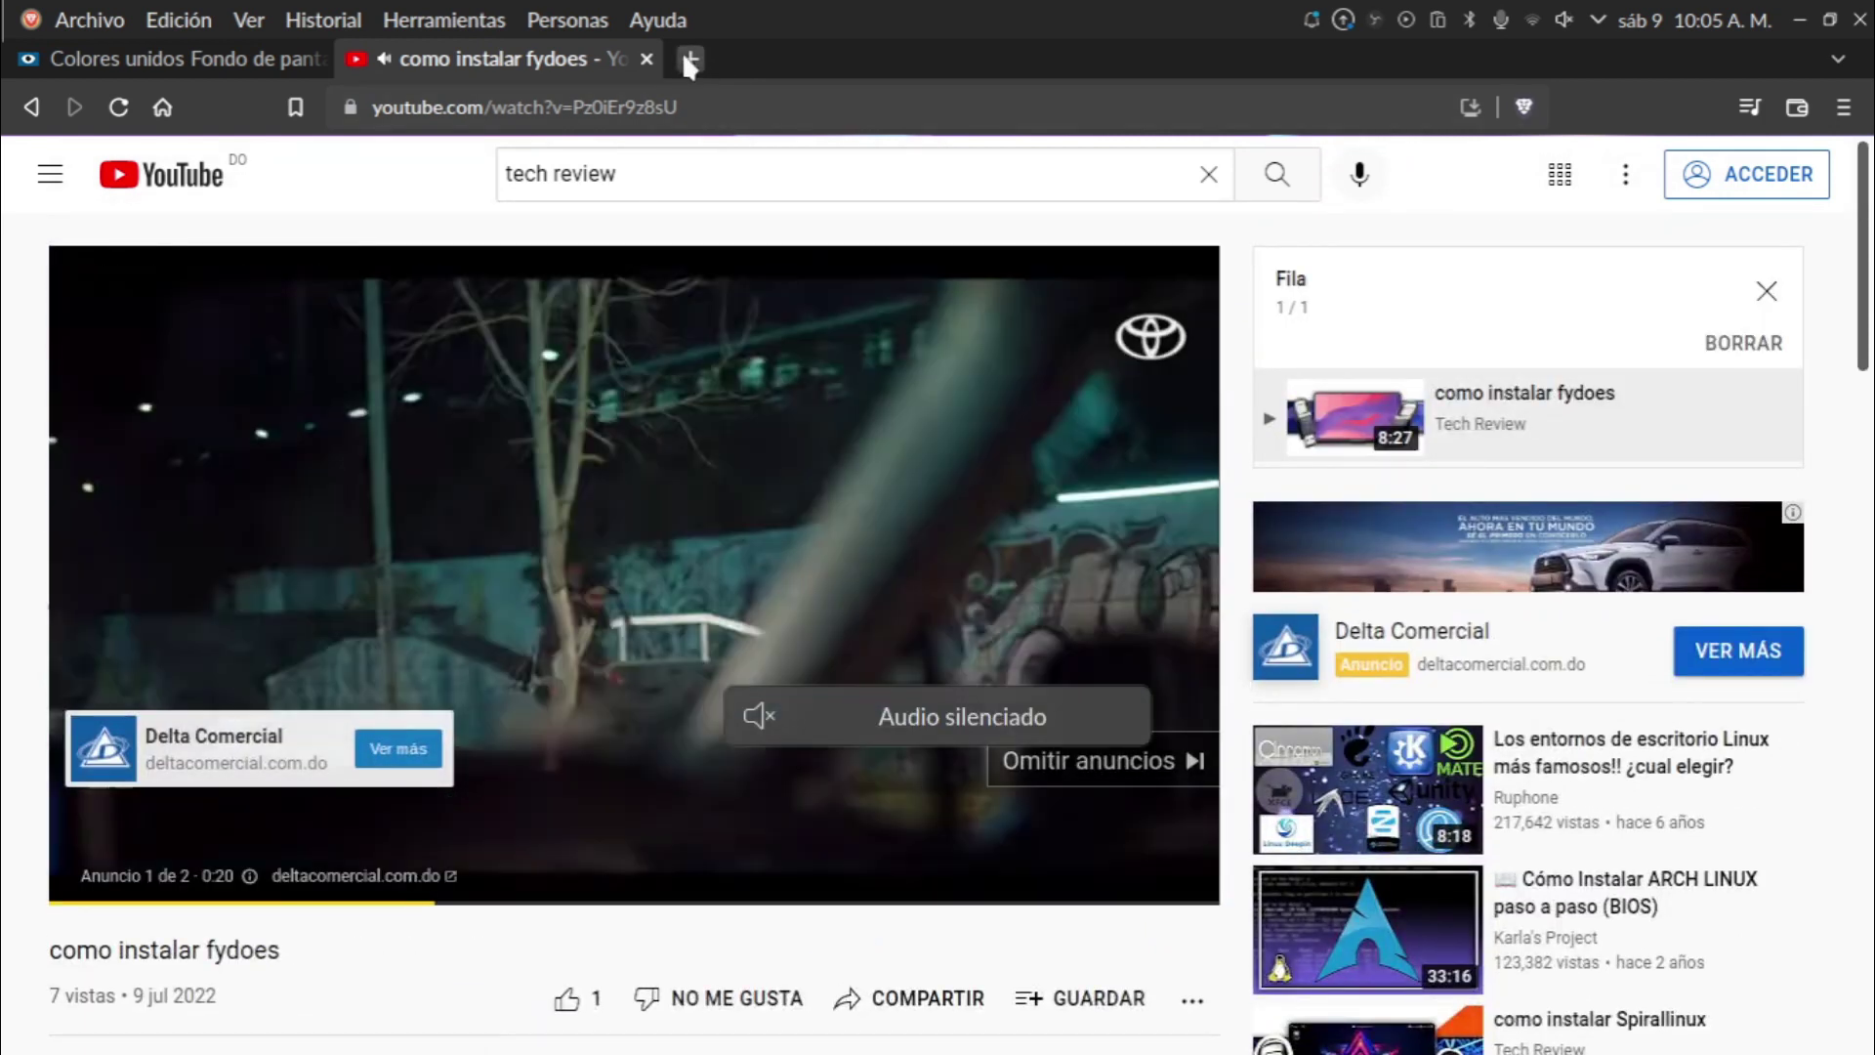
Search Google for xtrafondos in a new tab and open the Xtrafondos website.
click(687, 60)
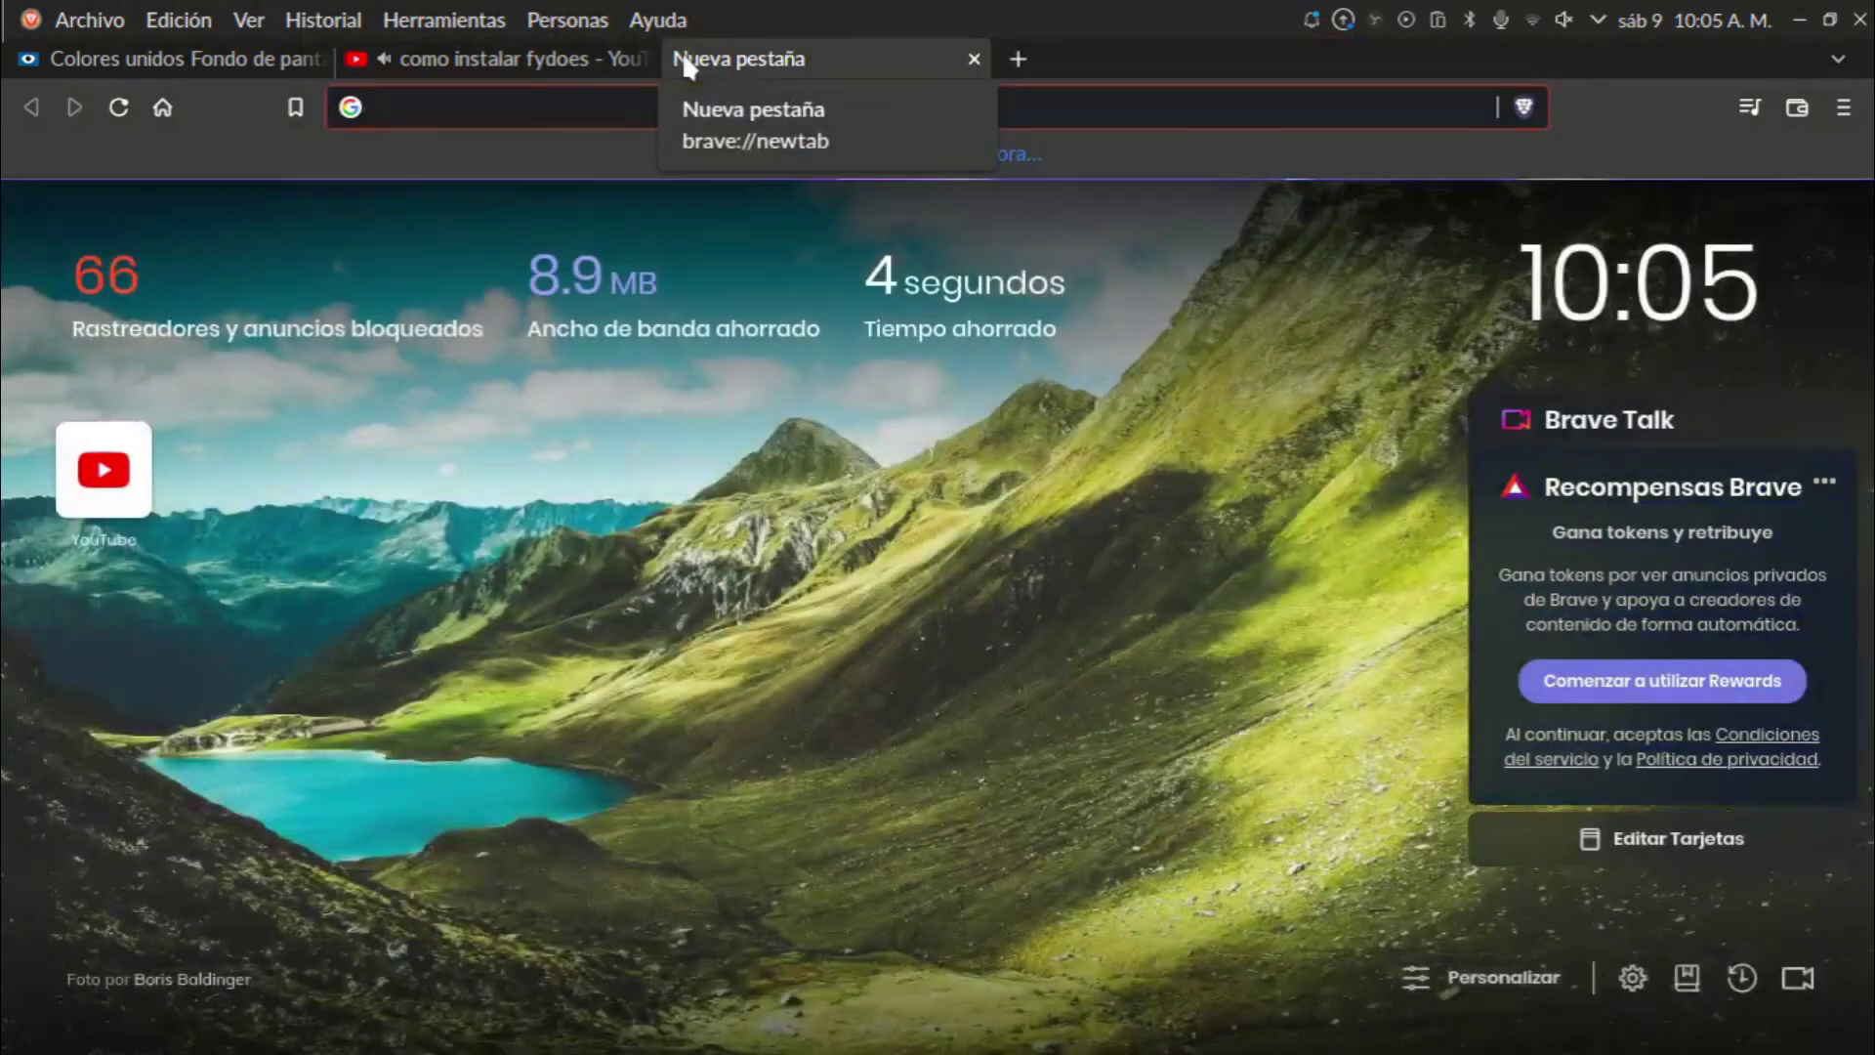
text(xtra)
key(Return)
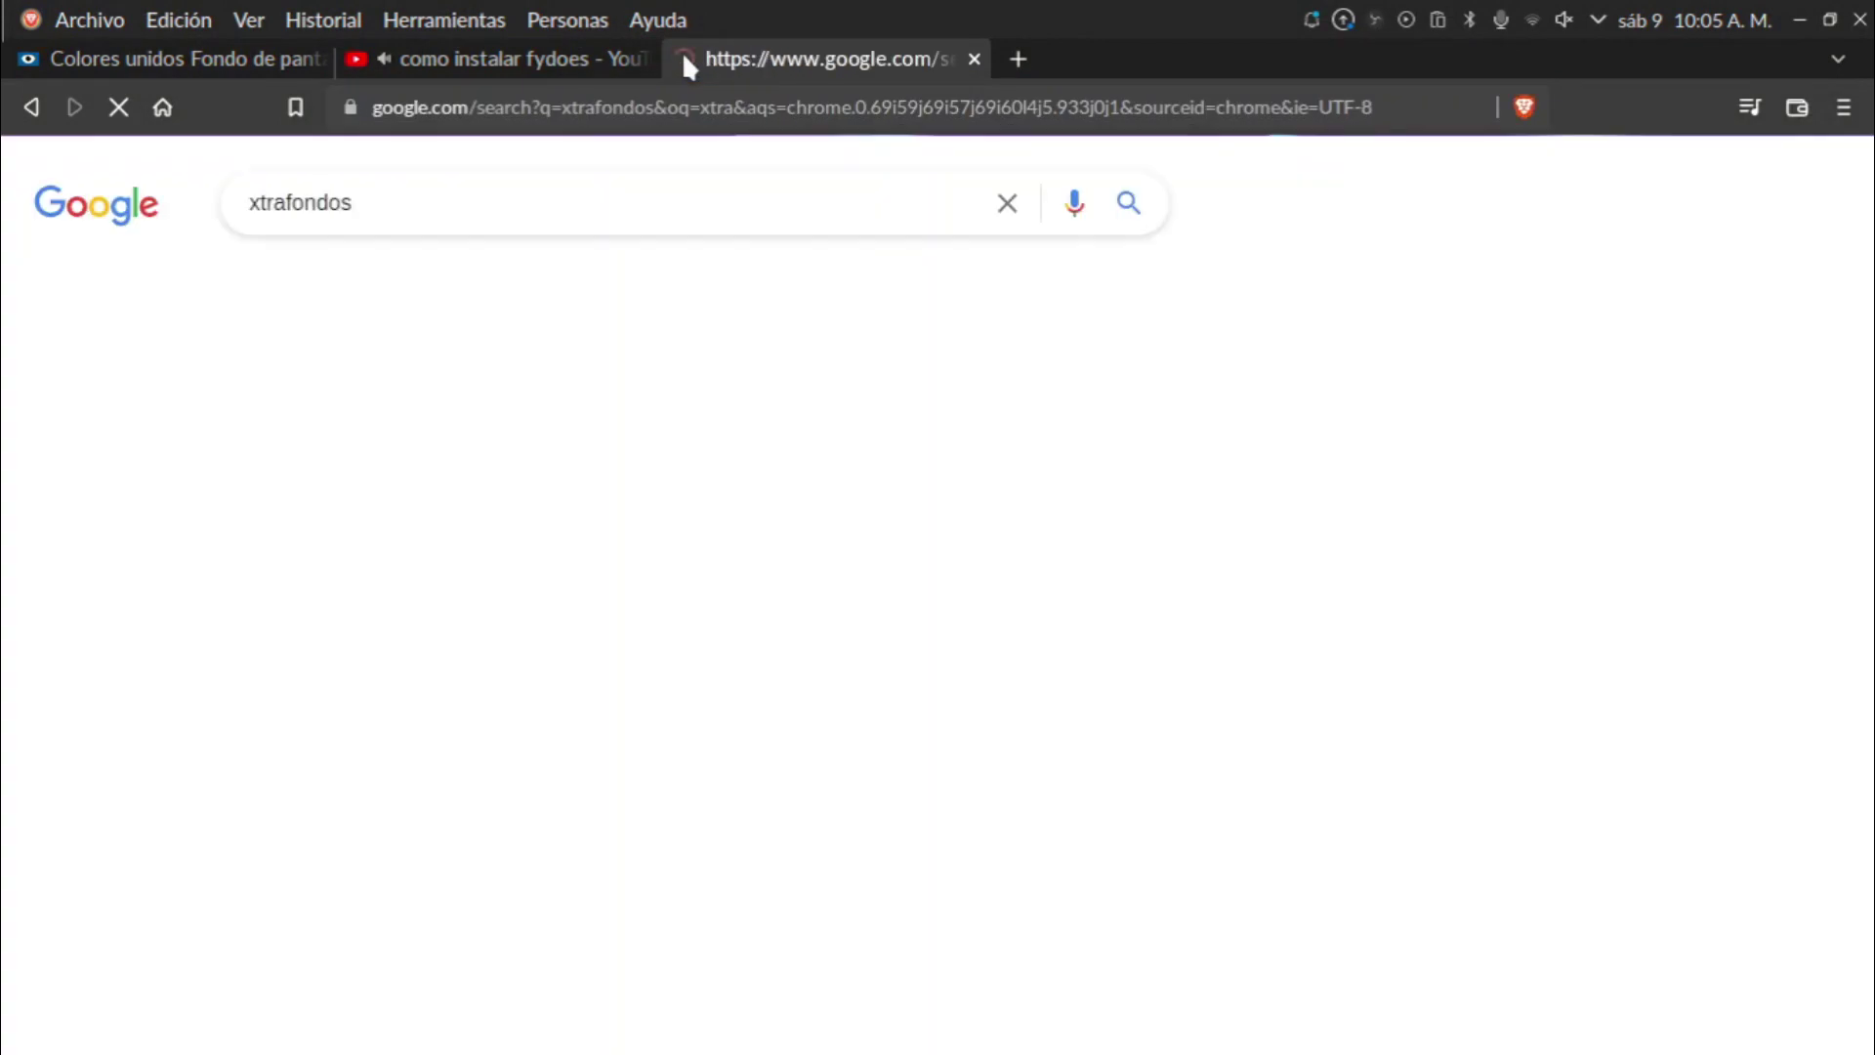
click(315, 437)
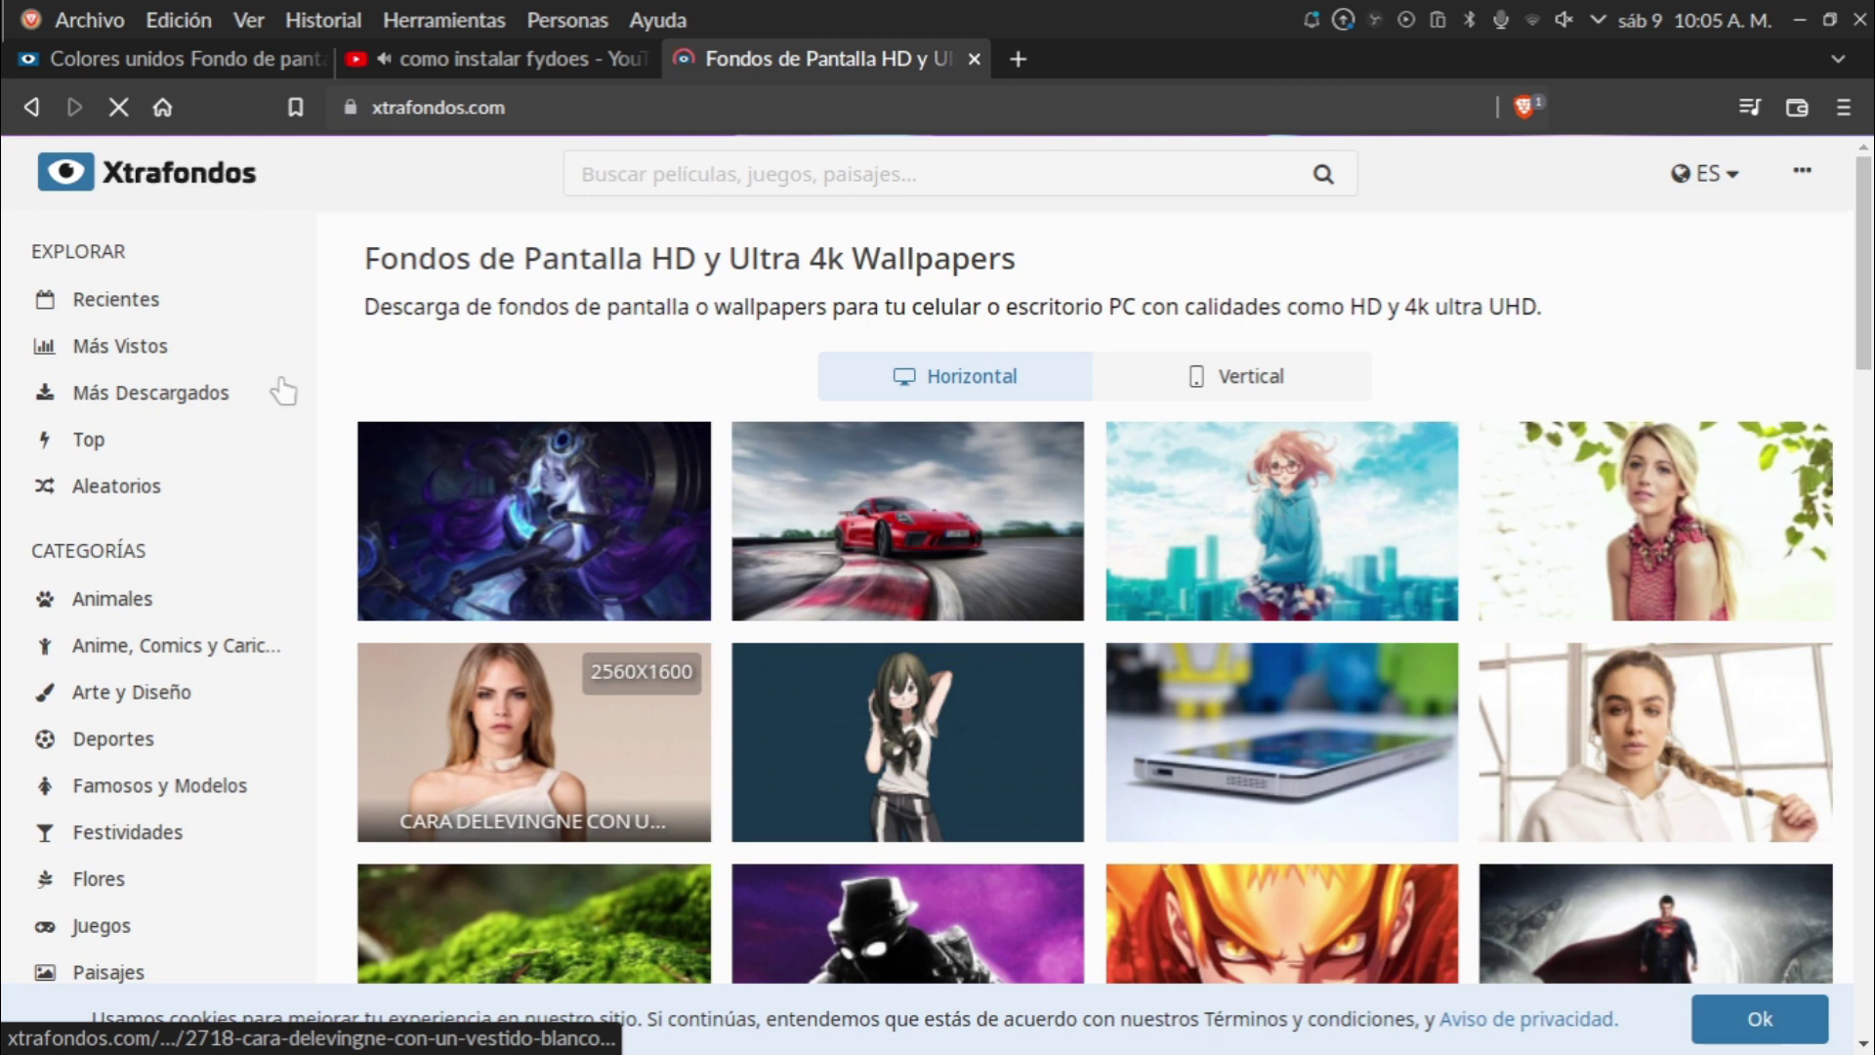
Open the Top wallpapers section and look through its first page to the end.
click(88, 440)
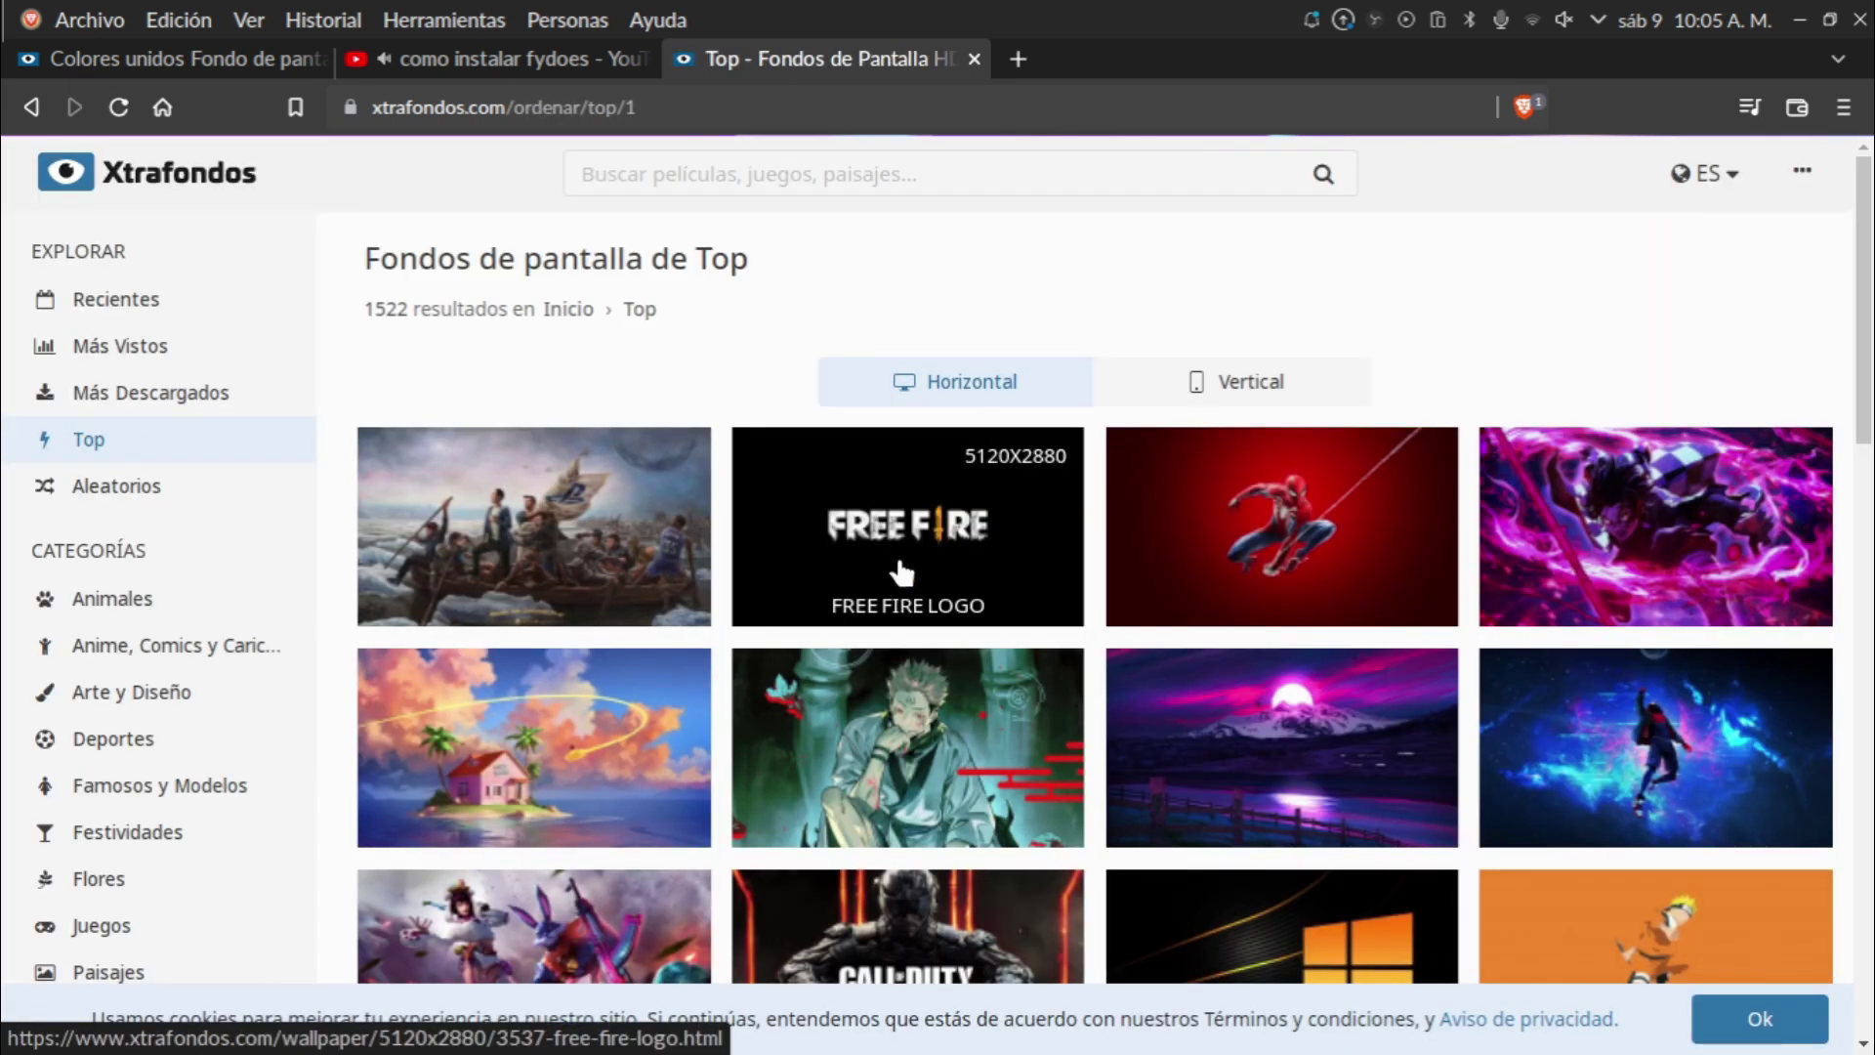
scroll(901, 572, down, 15)
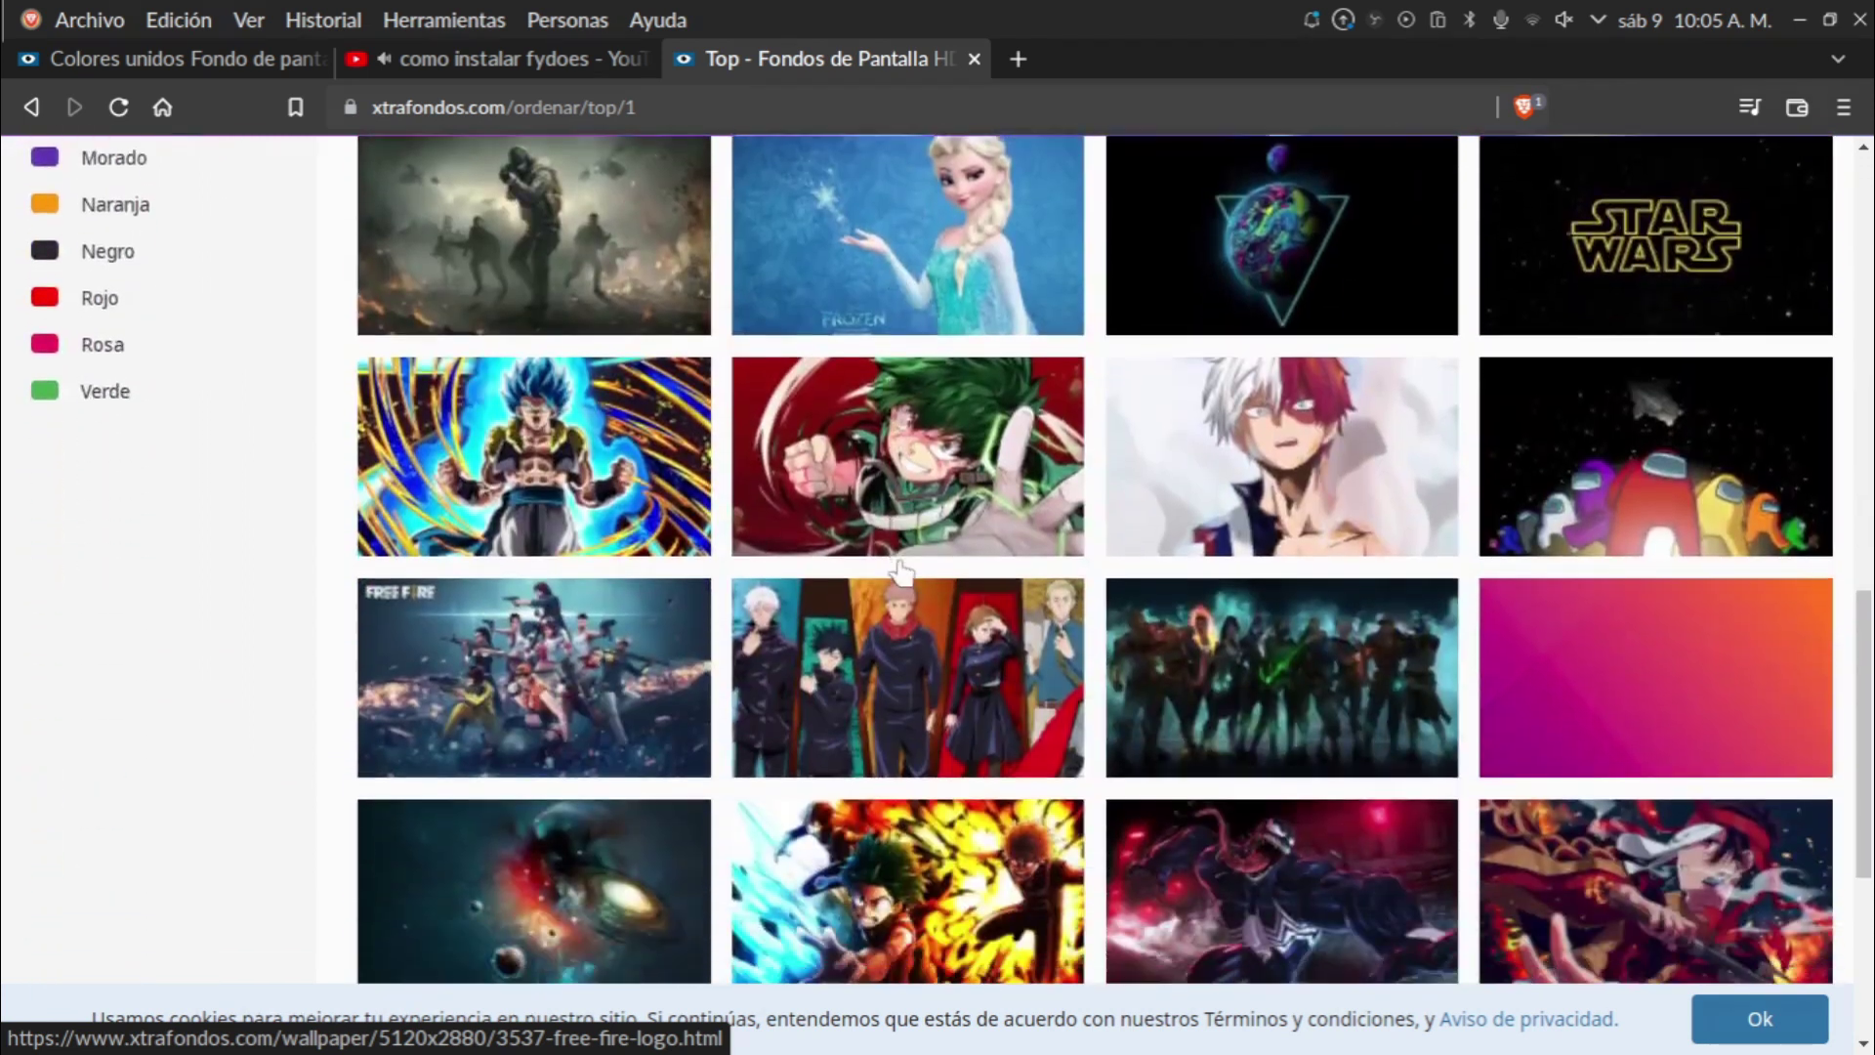
scroll(901, 572, down, 4)
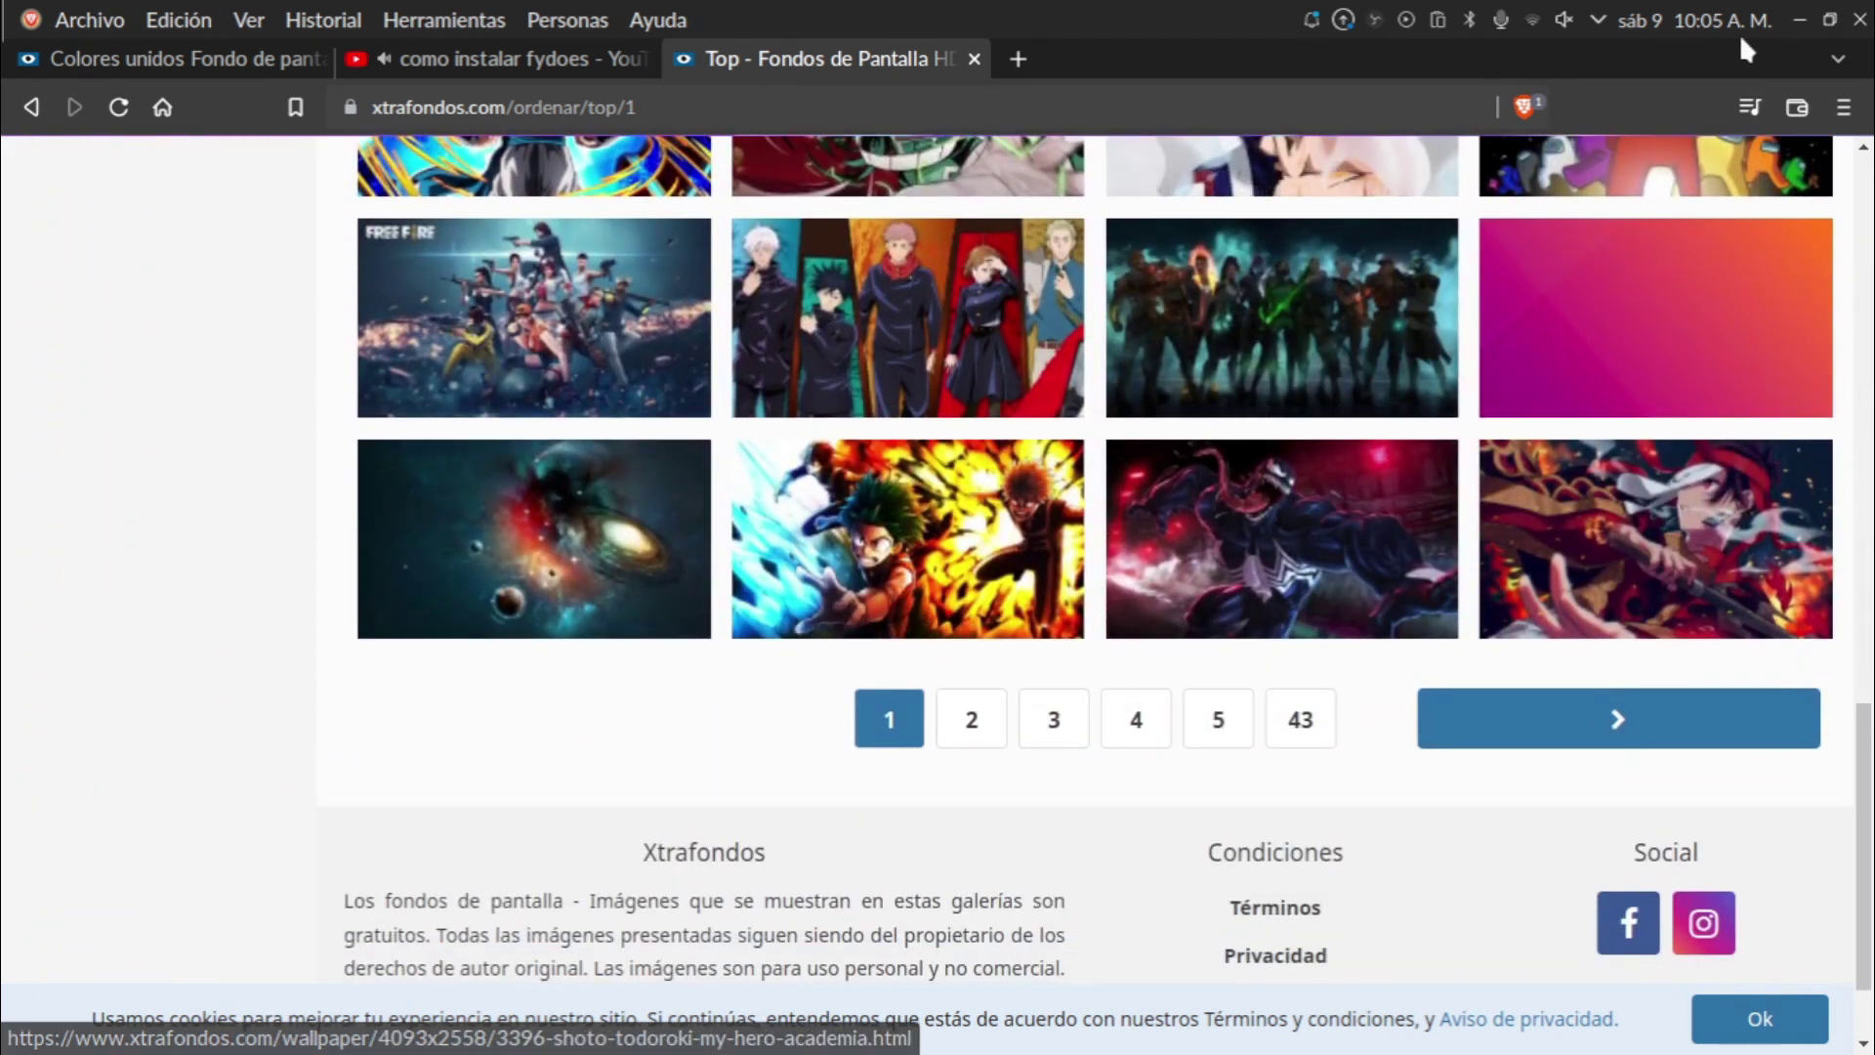
Minimize the browser and open the desktop and wallpaper configuration.
click(1799, 19)
right_click(1253, 275)
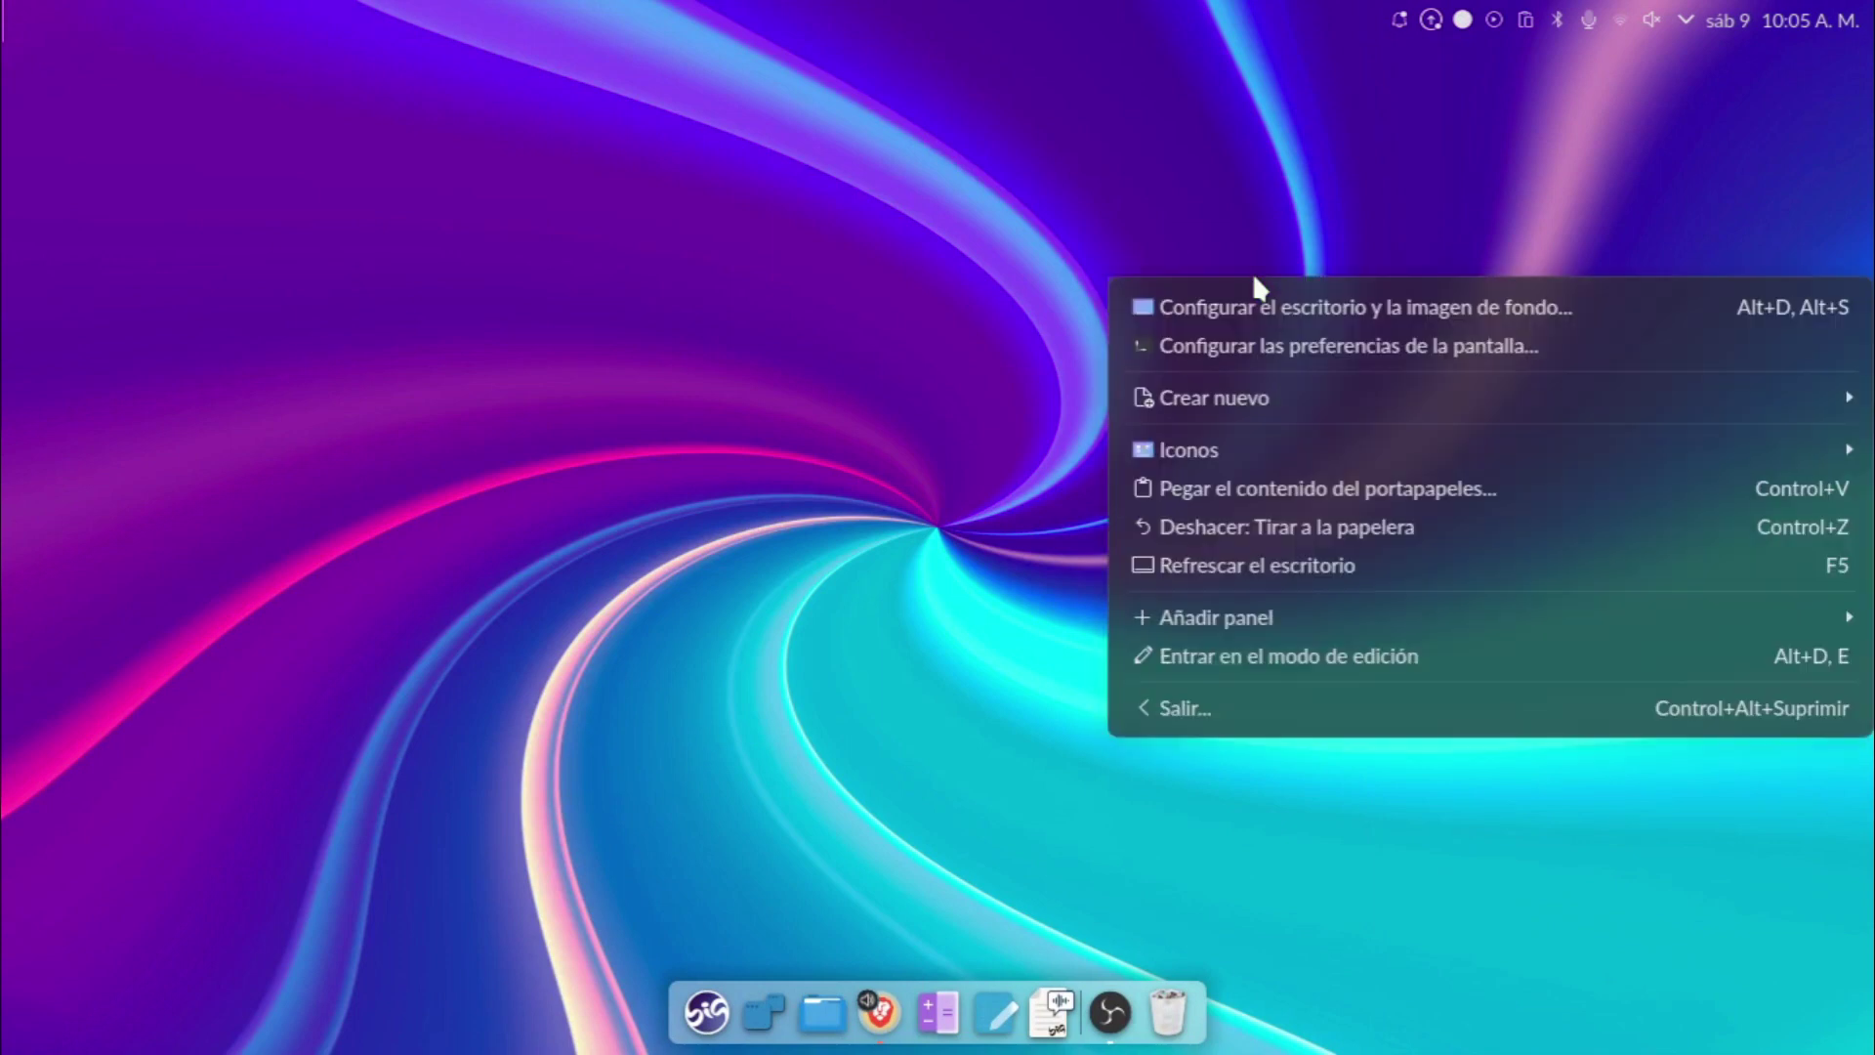
click(1235, 305)
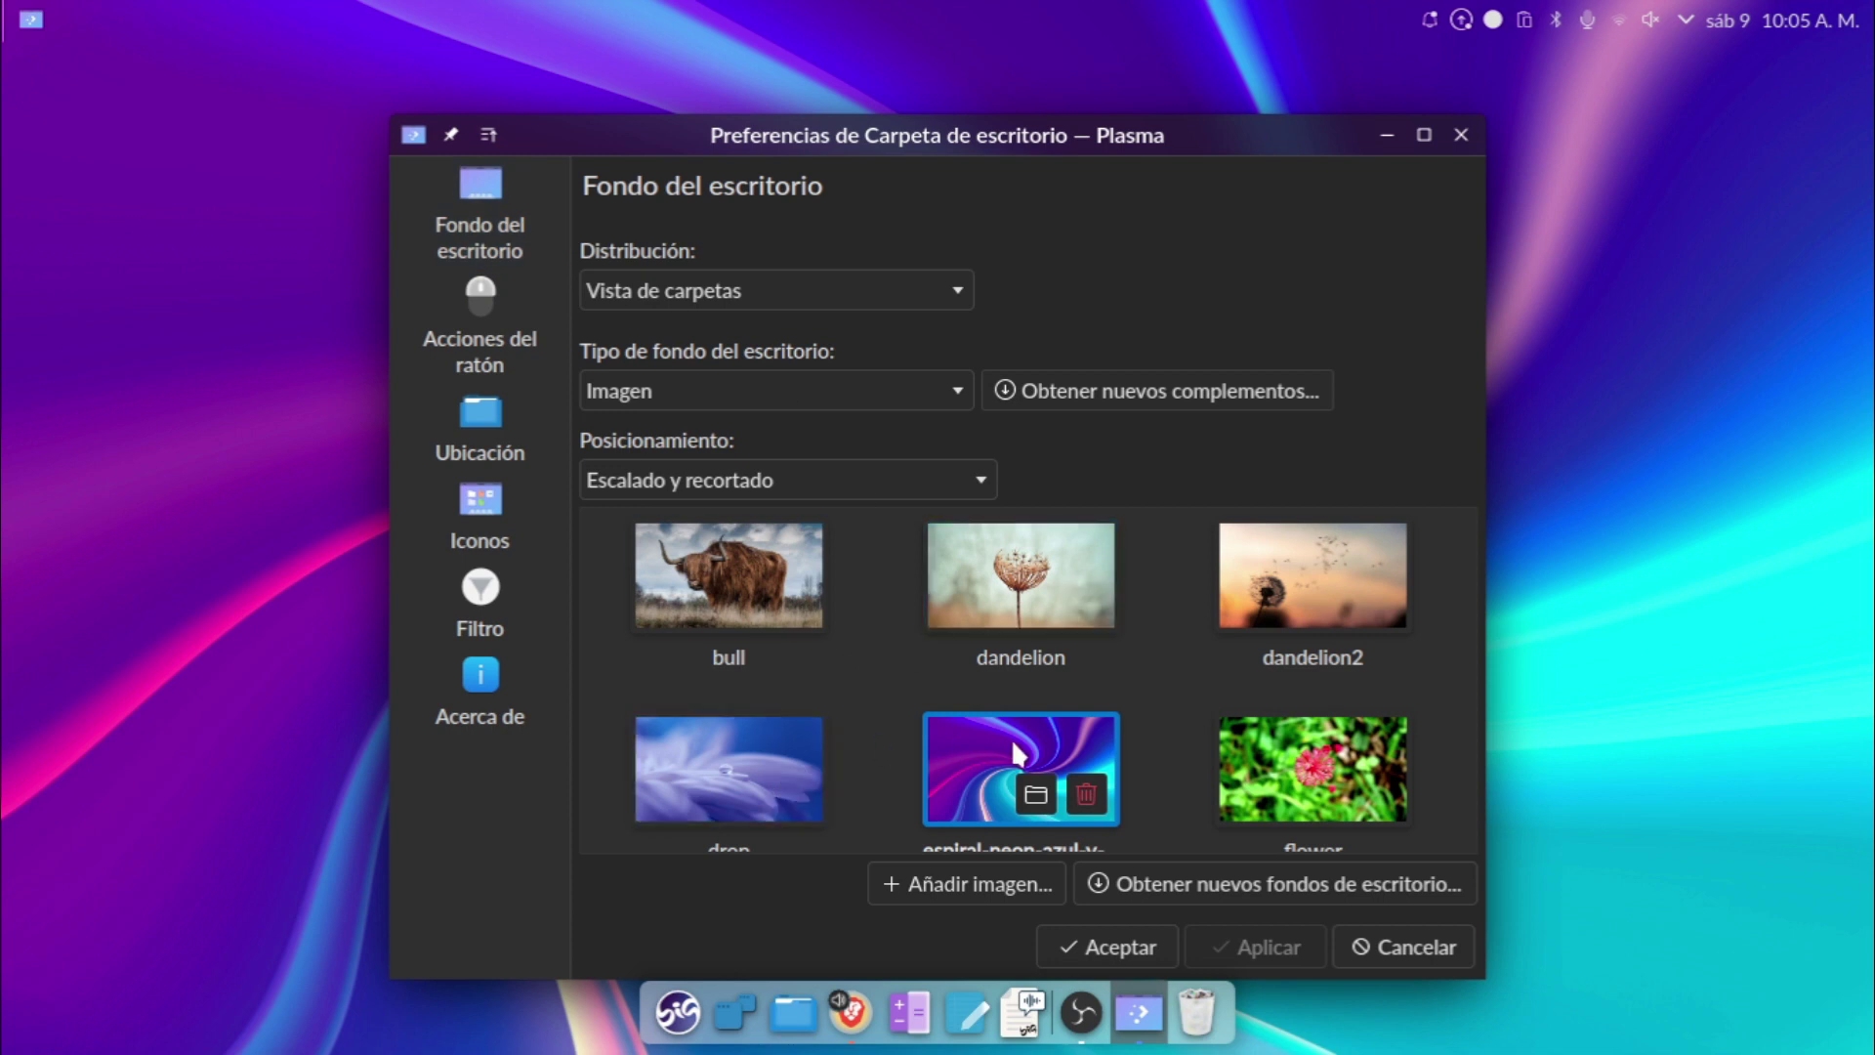
Look through the available wallpapers, open the folder containing the lineas-de-colores image and close the desktop preferences.
scroll(1012, 741, up, 5)
scroll(1011, 750, down, 7)
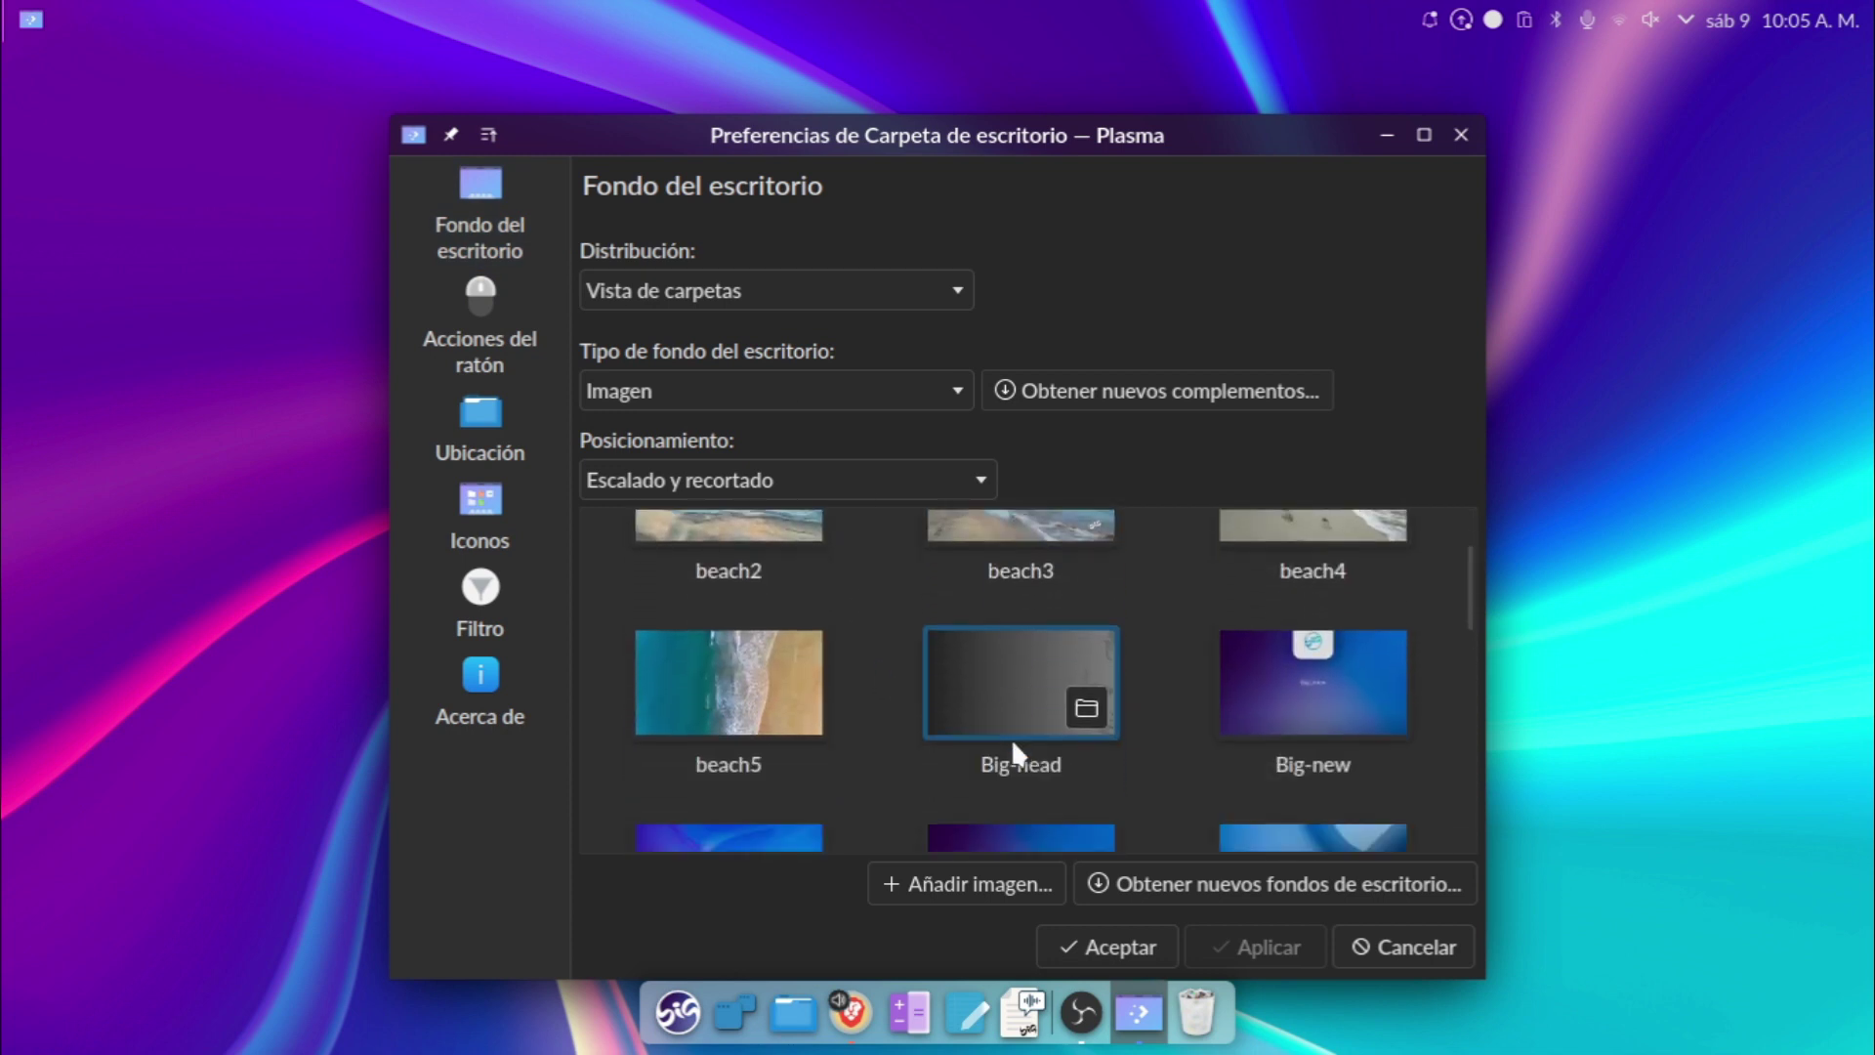
scroll(1011, 738, up, 1)
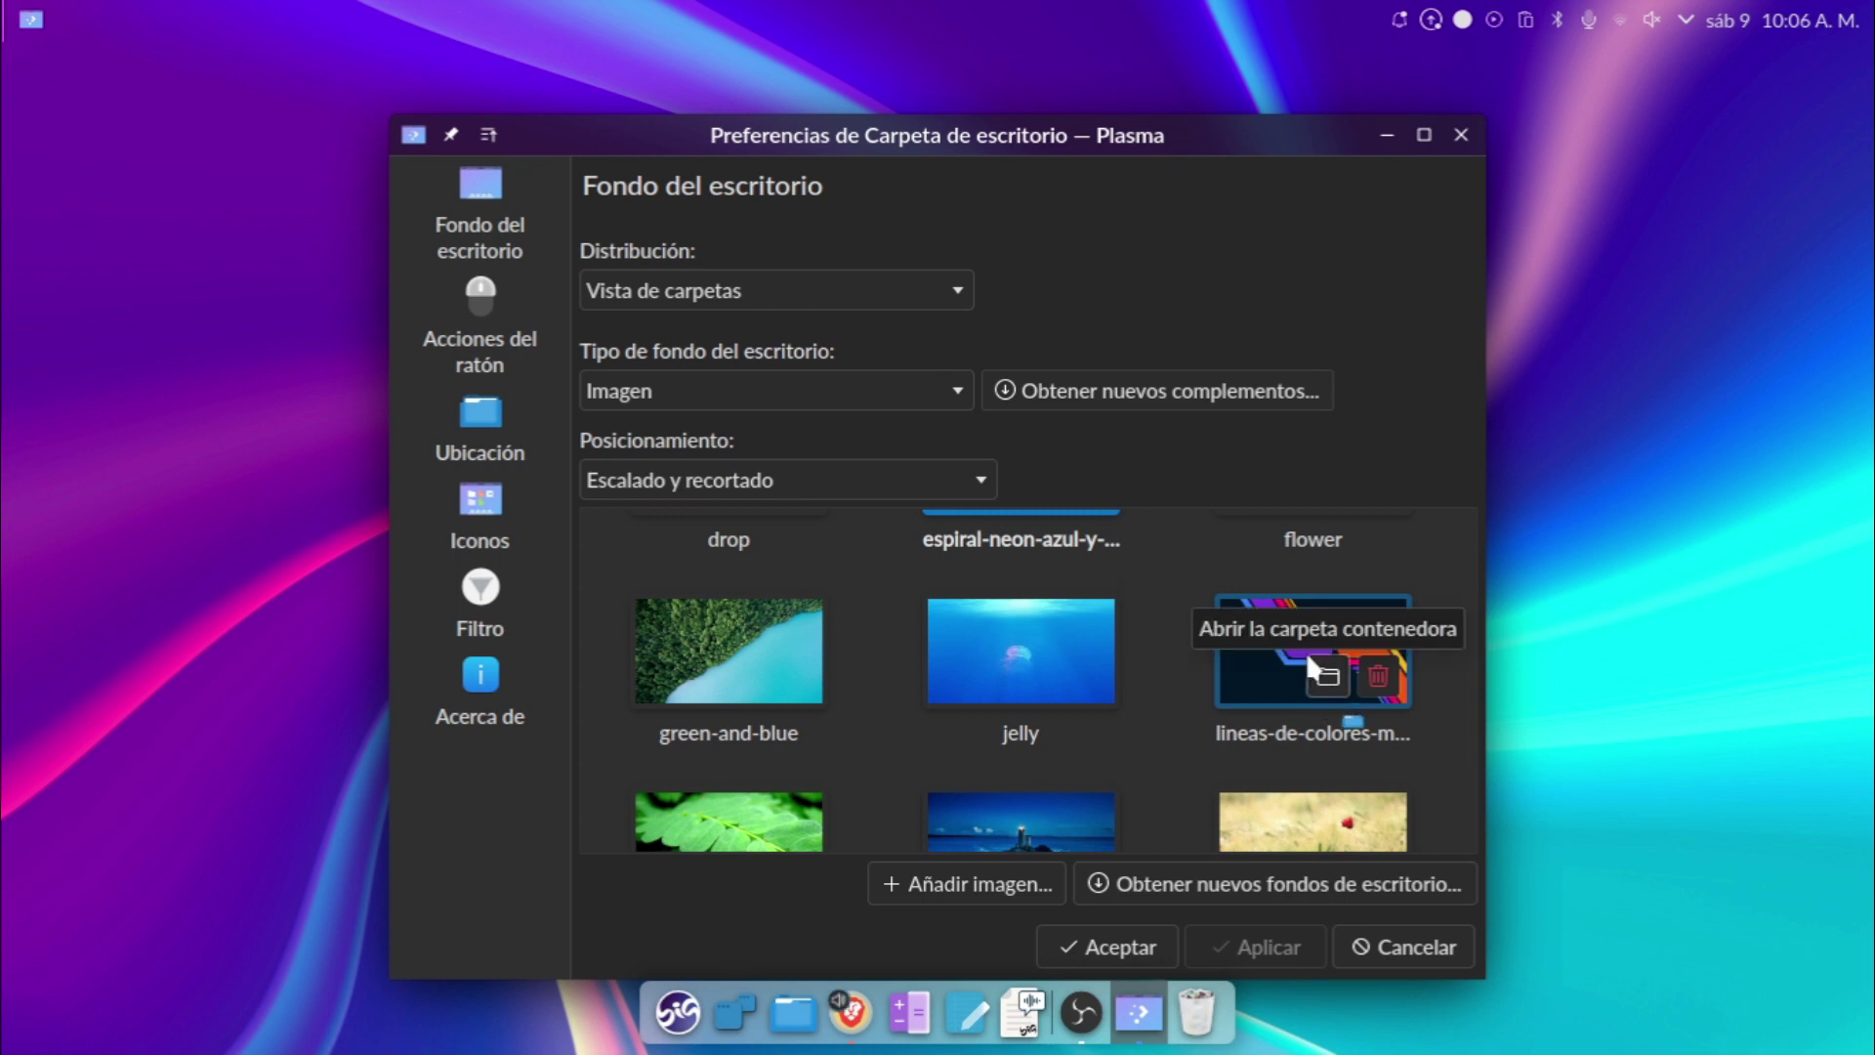
click(1309, 656)
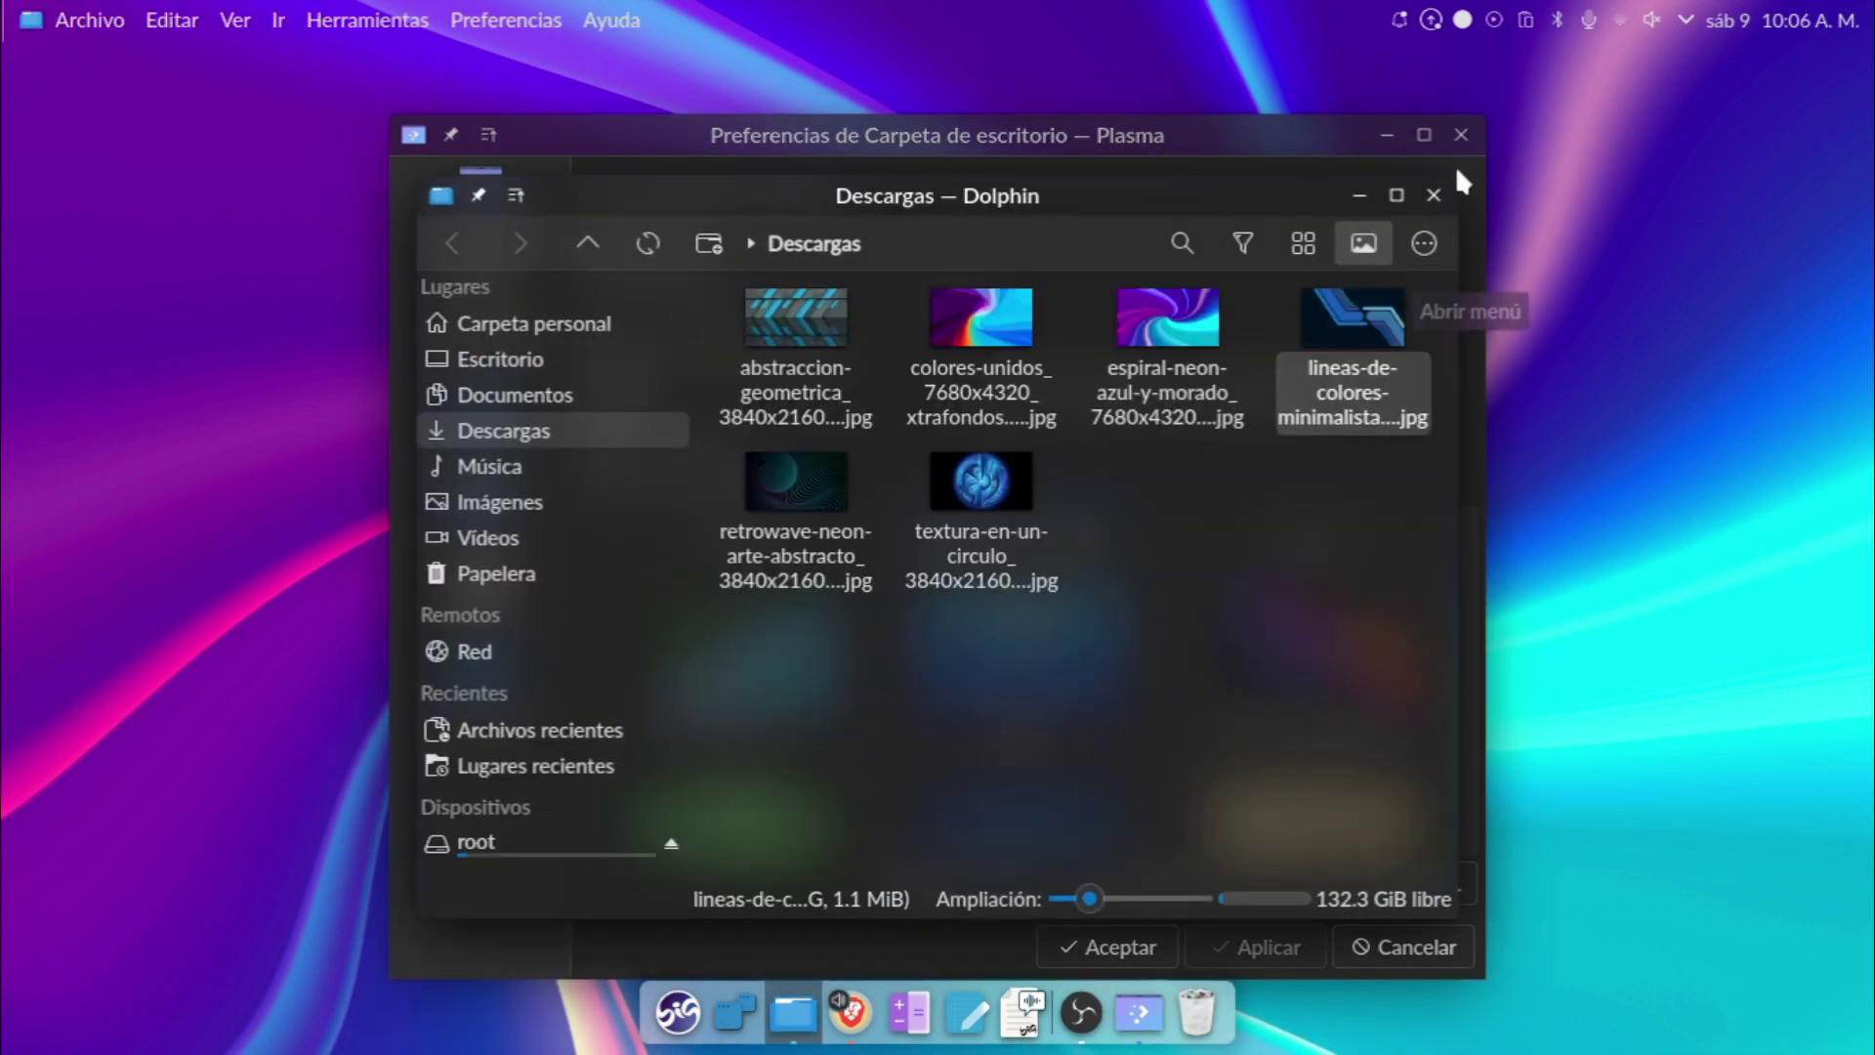
click(1460, 135)
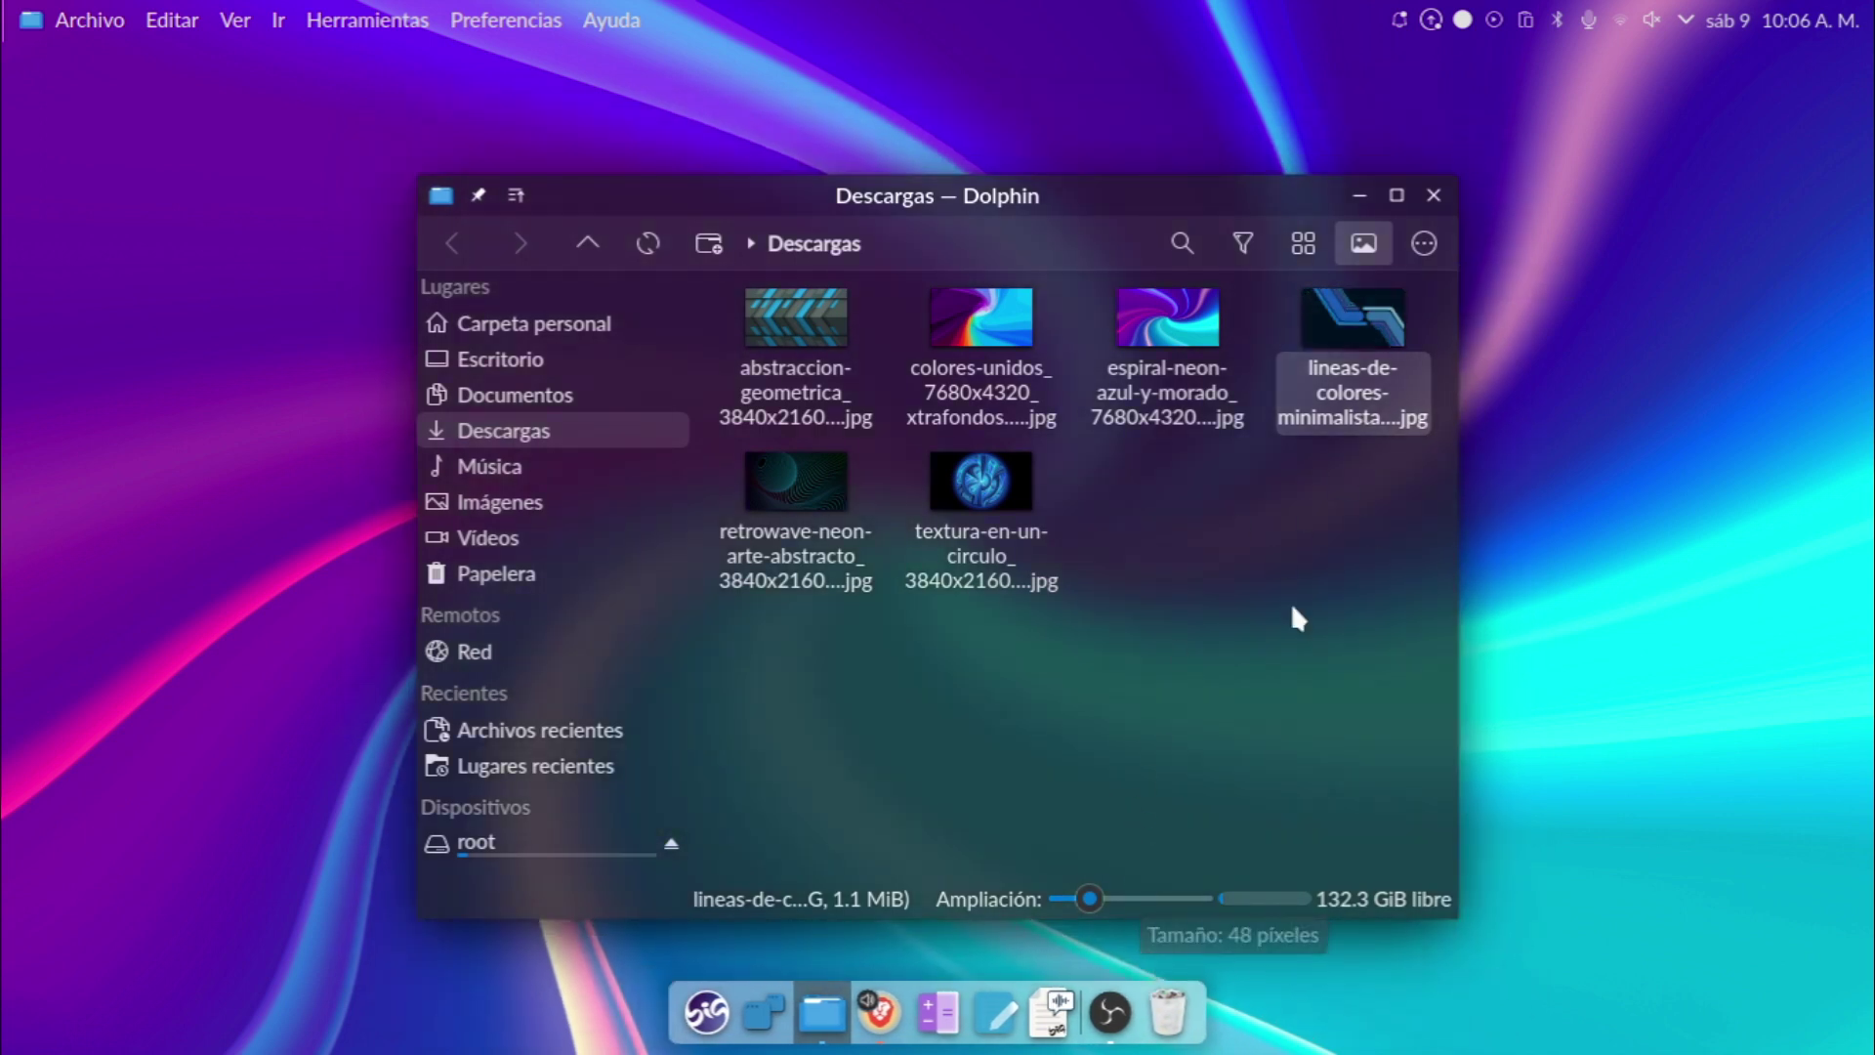
Close the Descargas folder window and open the desktop and wallpaper configuration.
click(1432, 194)
right_click(1425, 193)
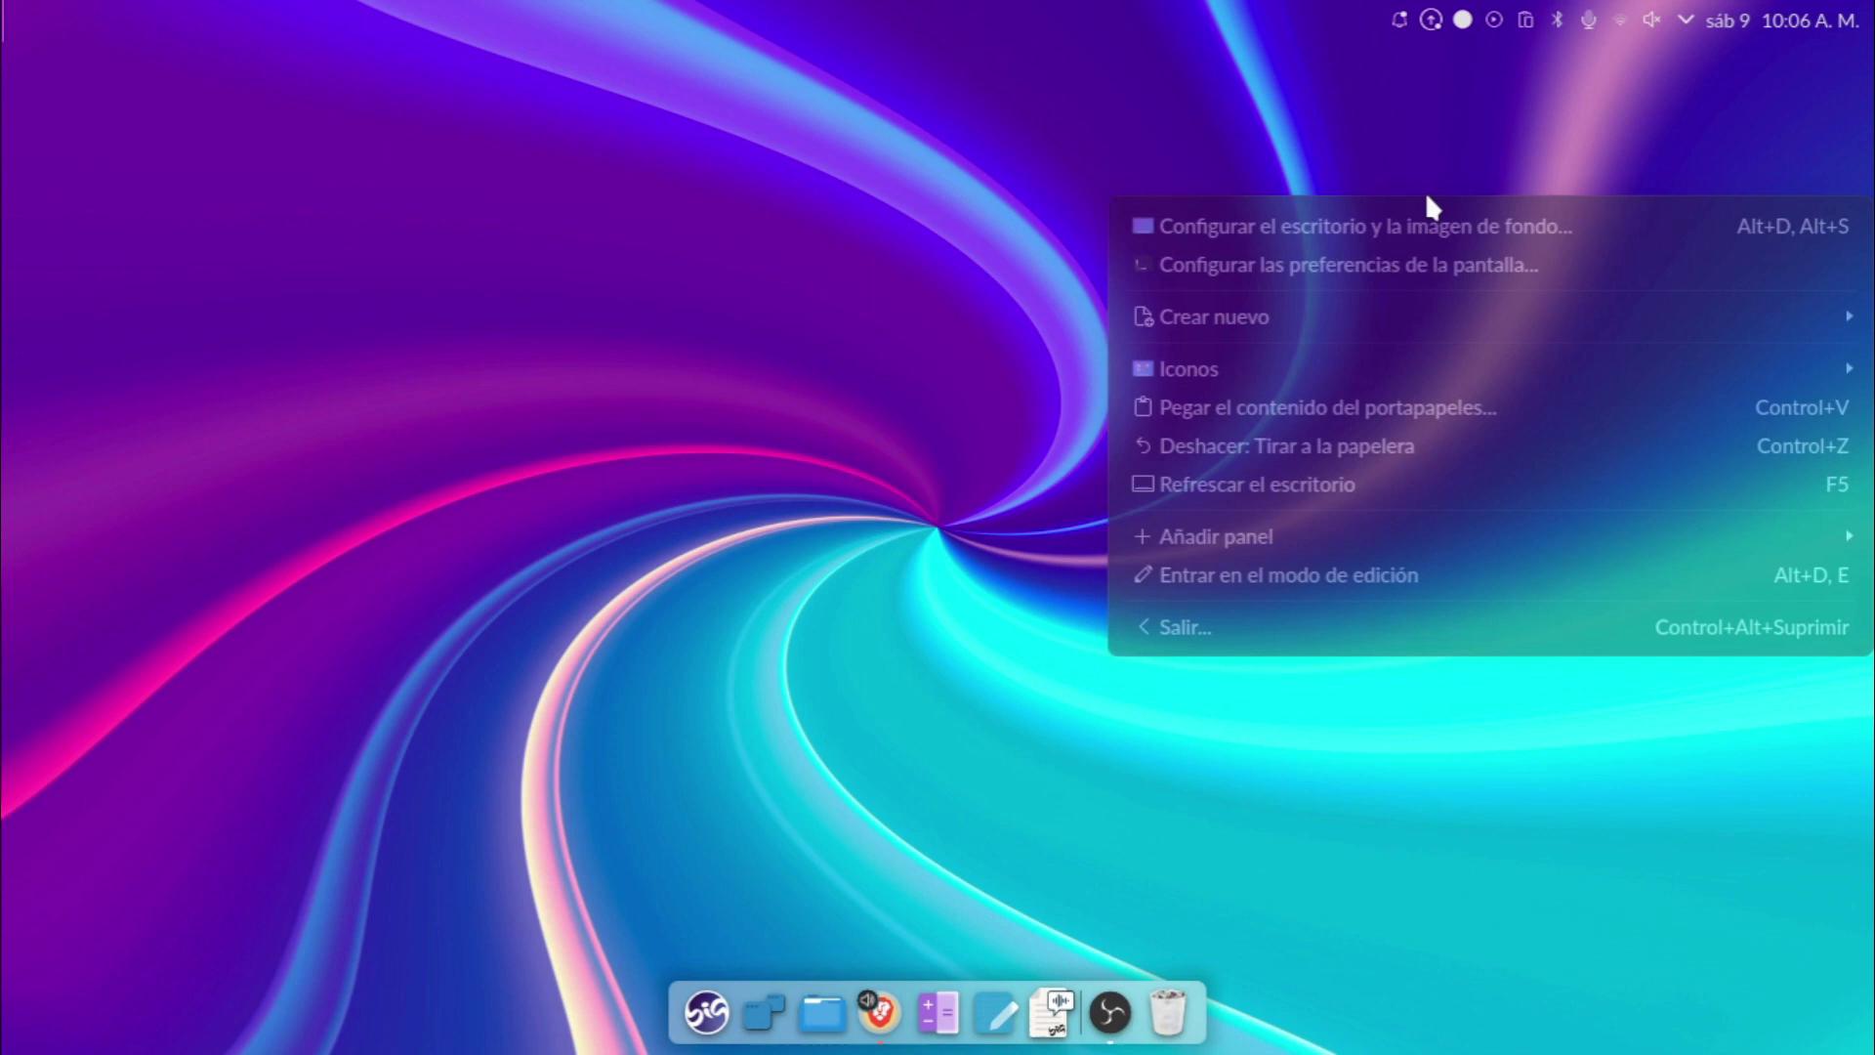
click(1330, 226)
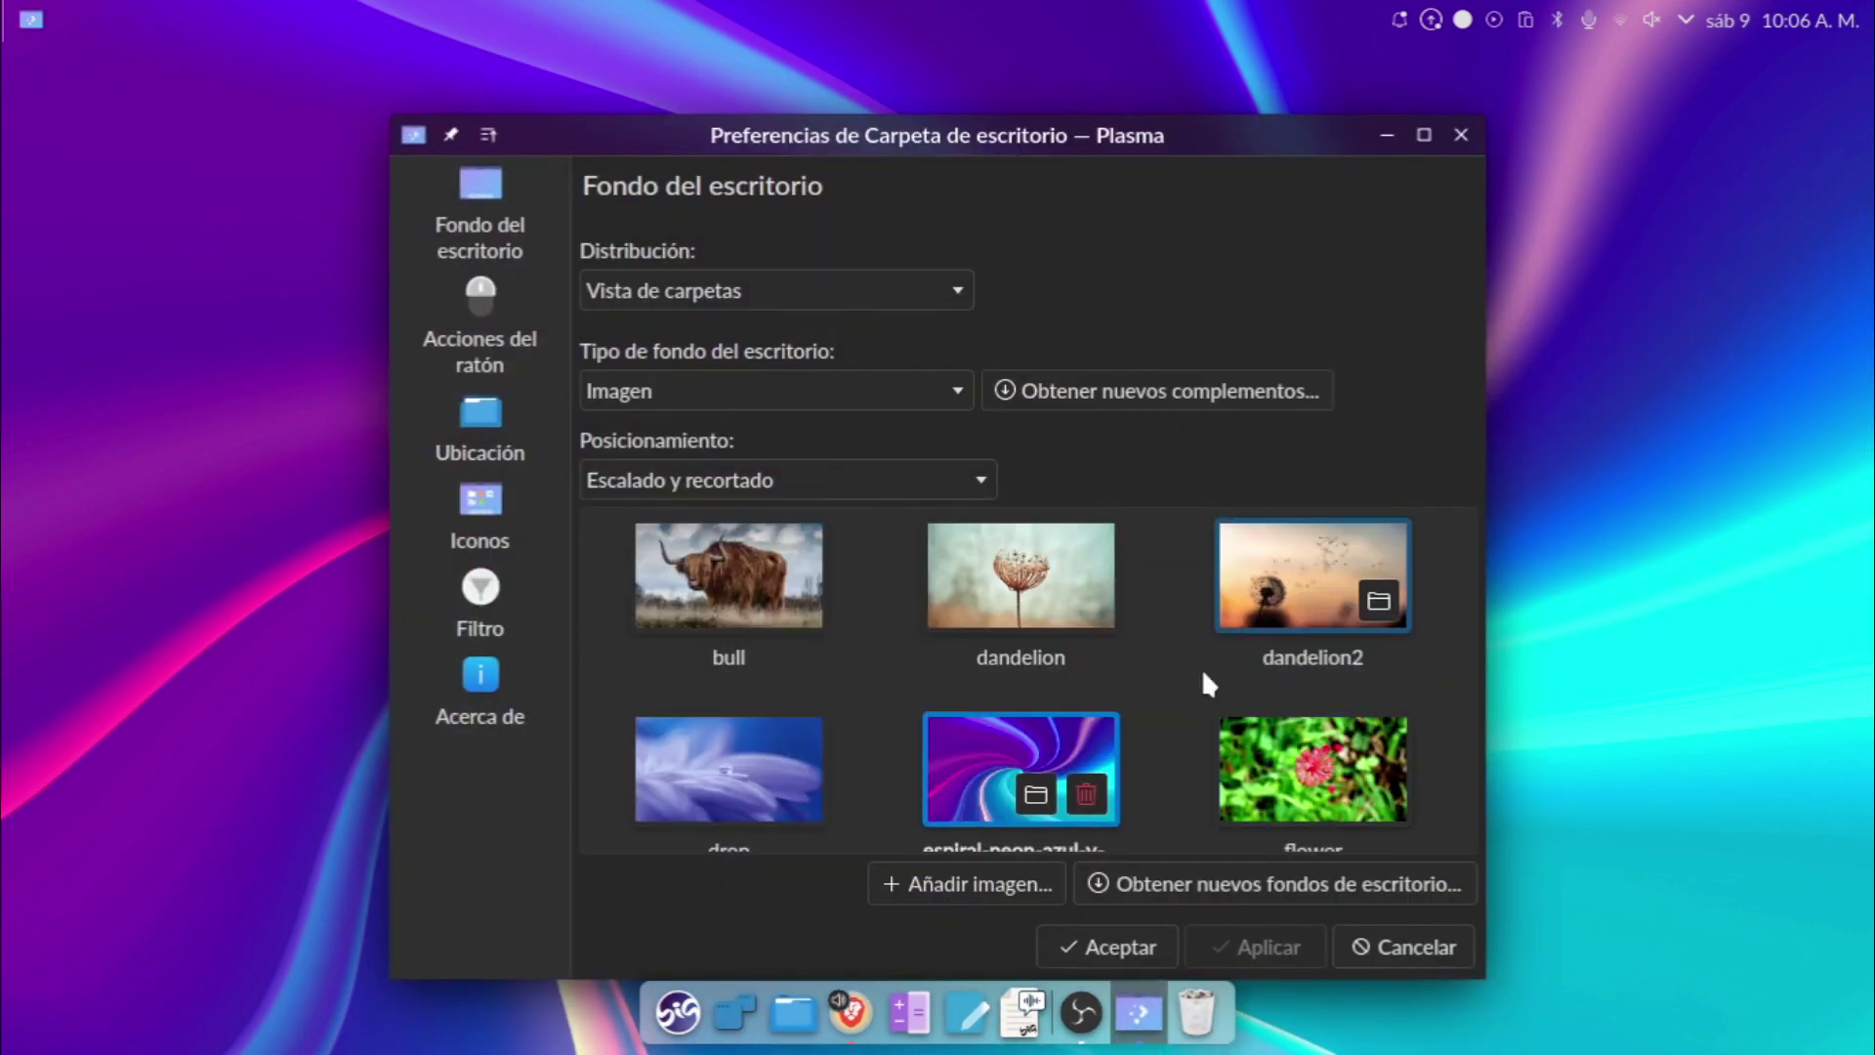
Apply the lineas-de-colores image as the desktop wallpaper and minimize the desktop preferences.
scroll(1201, 668, up, 5)
scroll(1210, 654, down, 10)
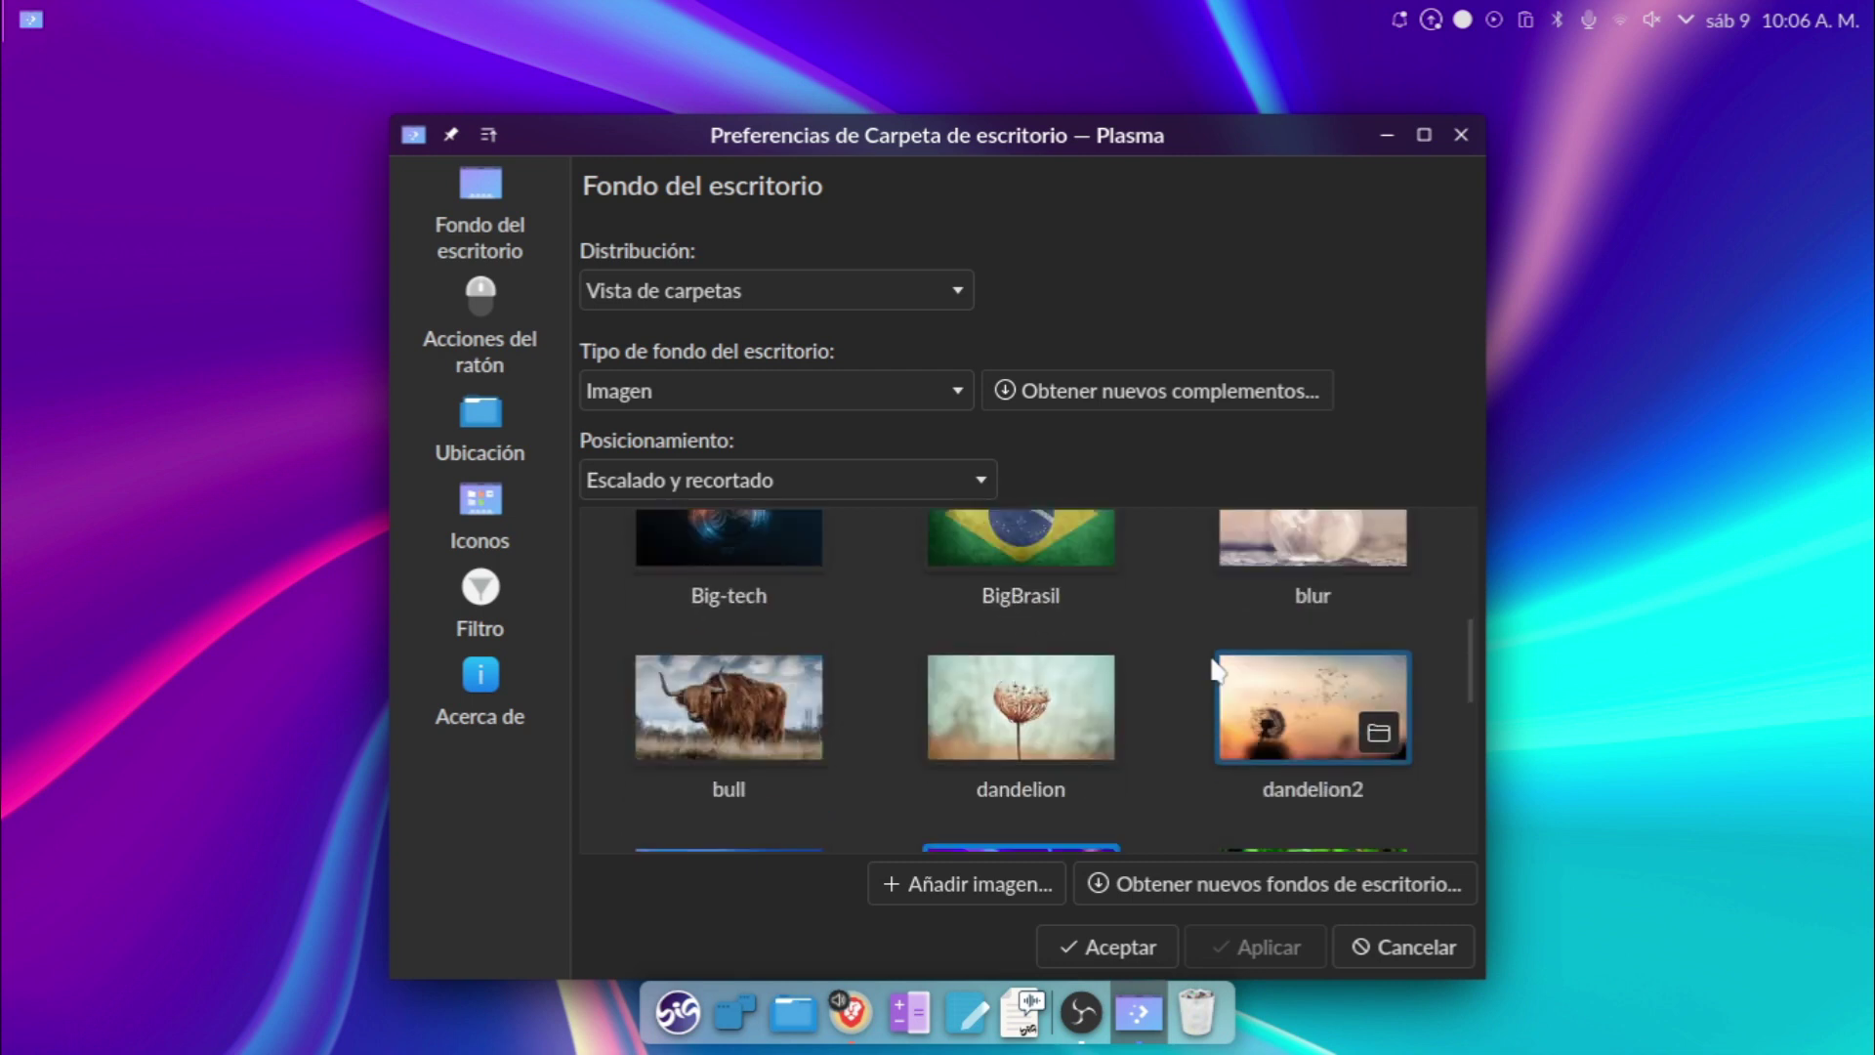
scroll(1211, 659, up, 10)
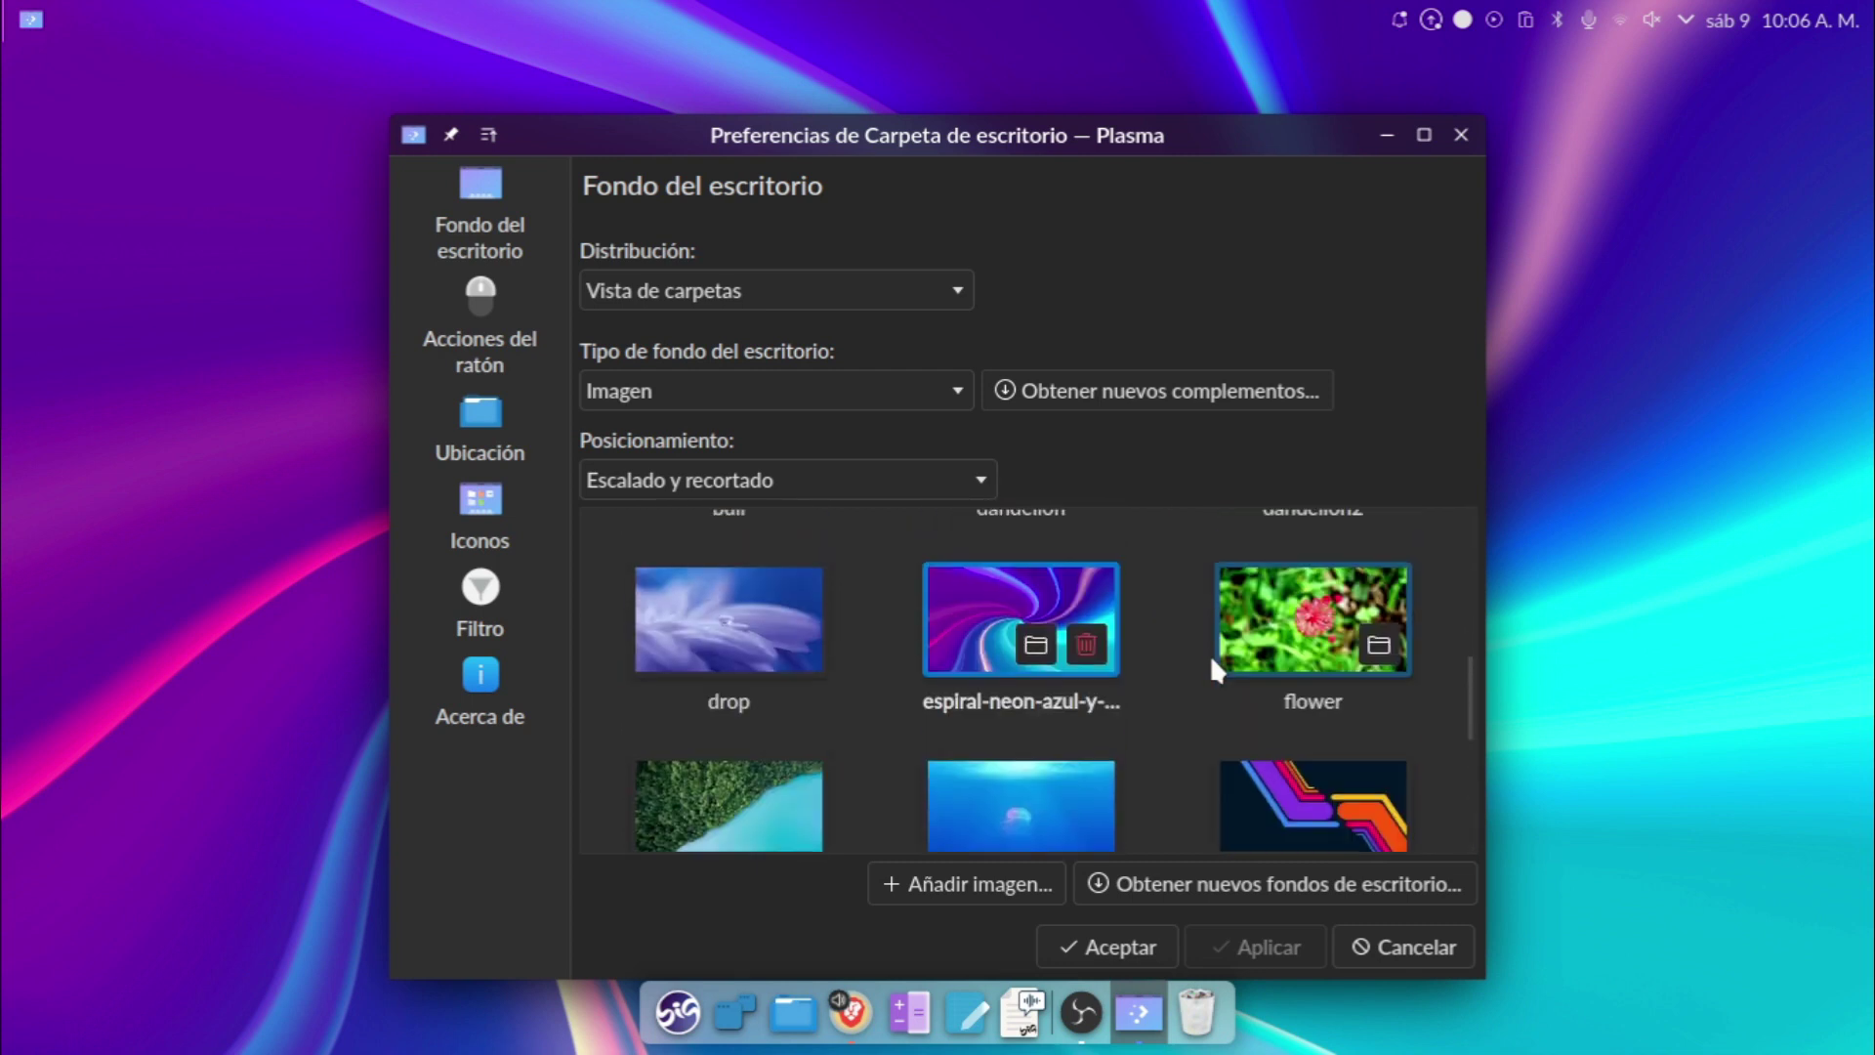
scroll(1210, 654, up, 3)
scroll(1210, 654, down, 5)
scroll(1210, 654, down, 6)
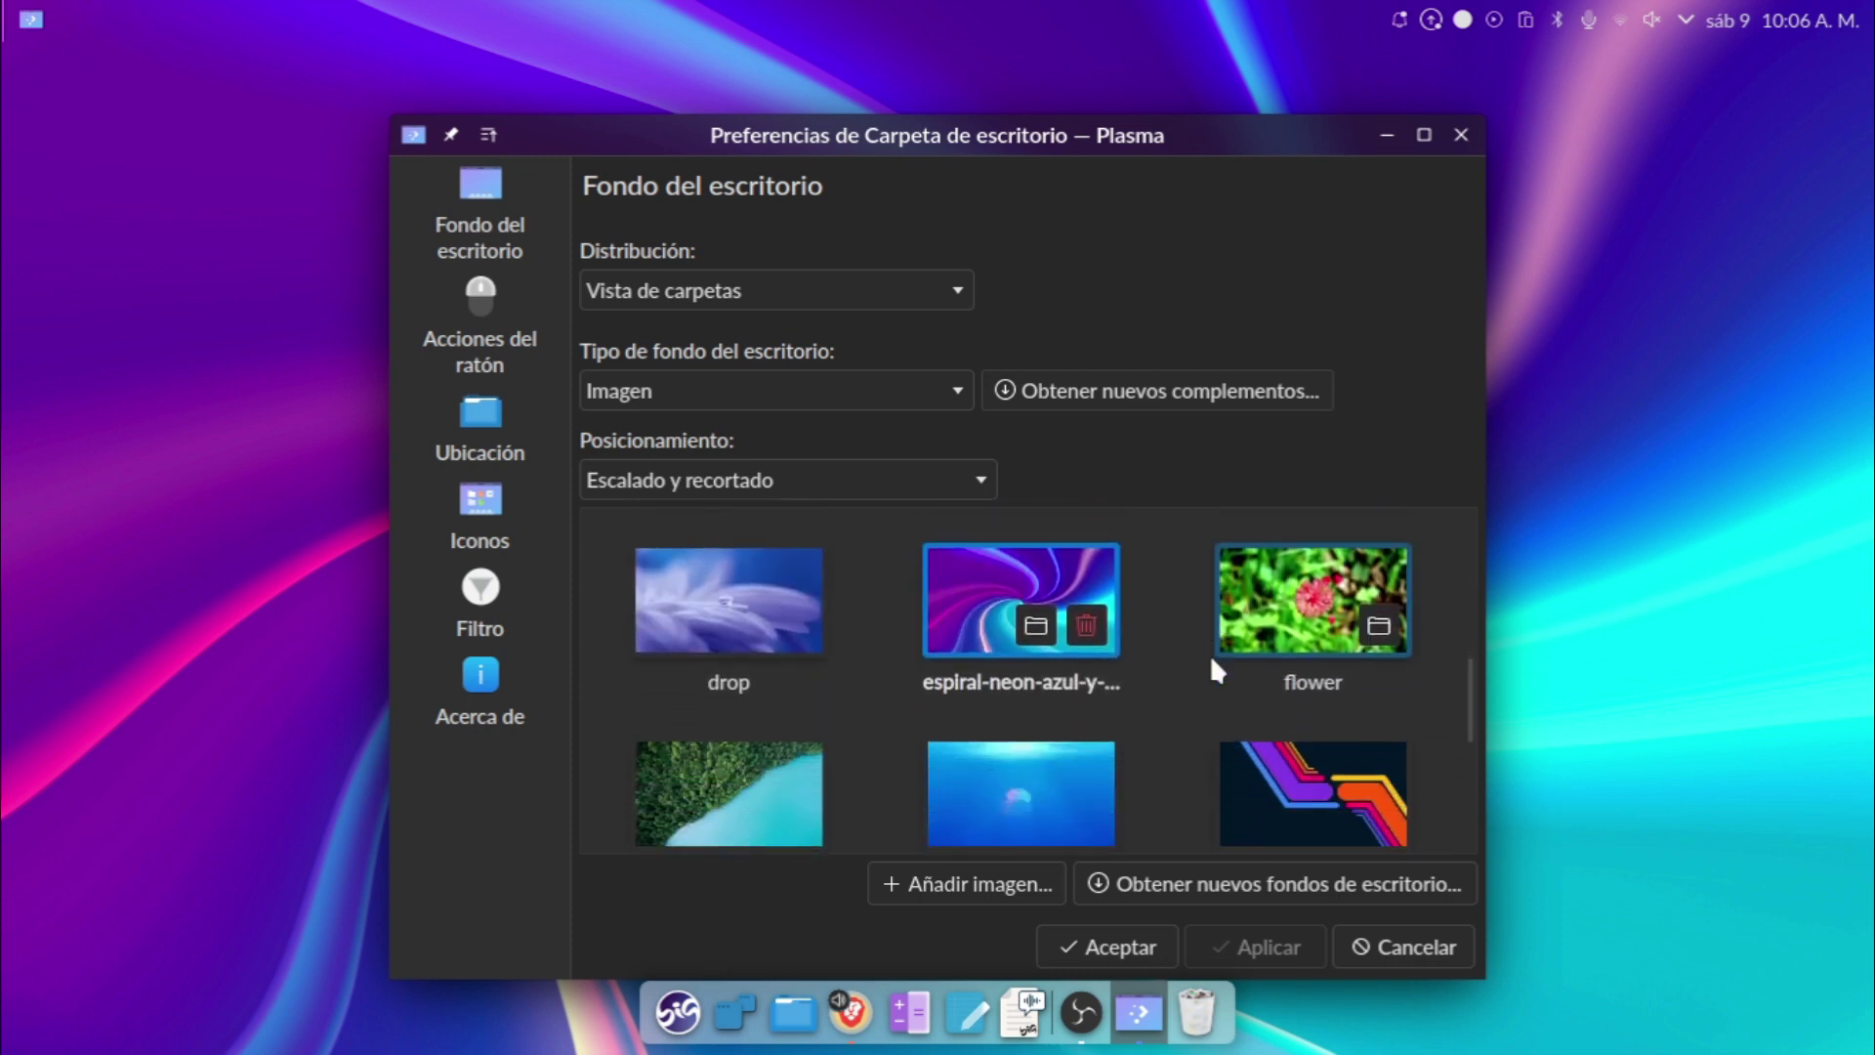
click(1289, 590)
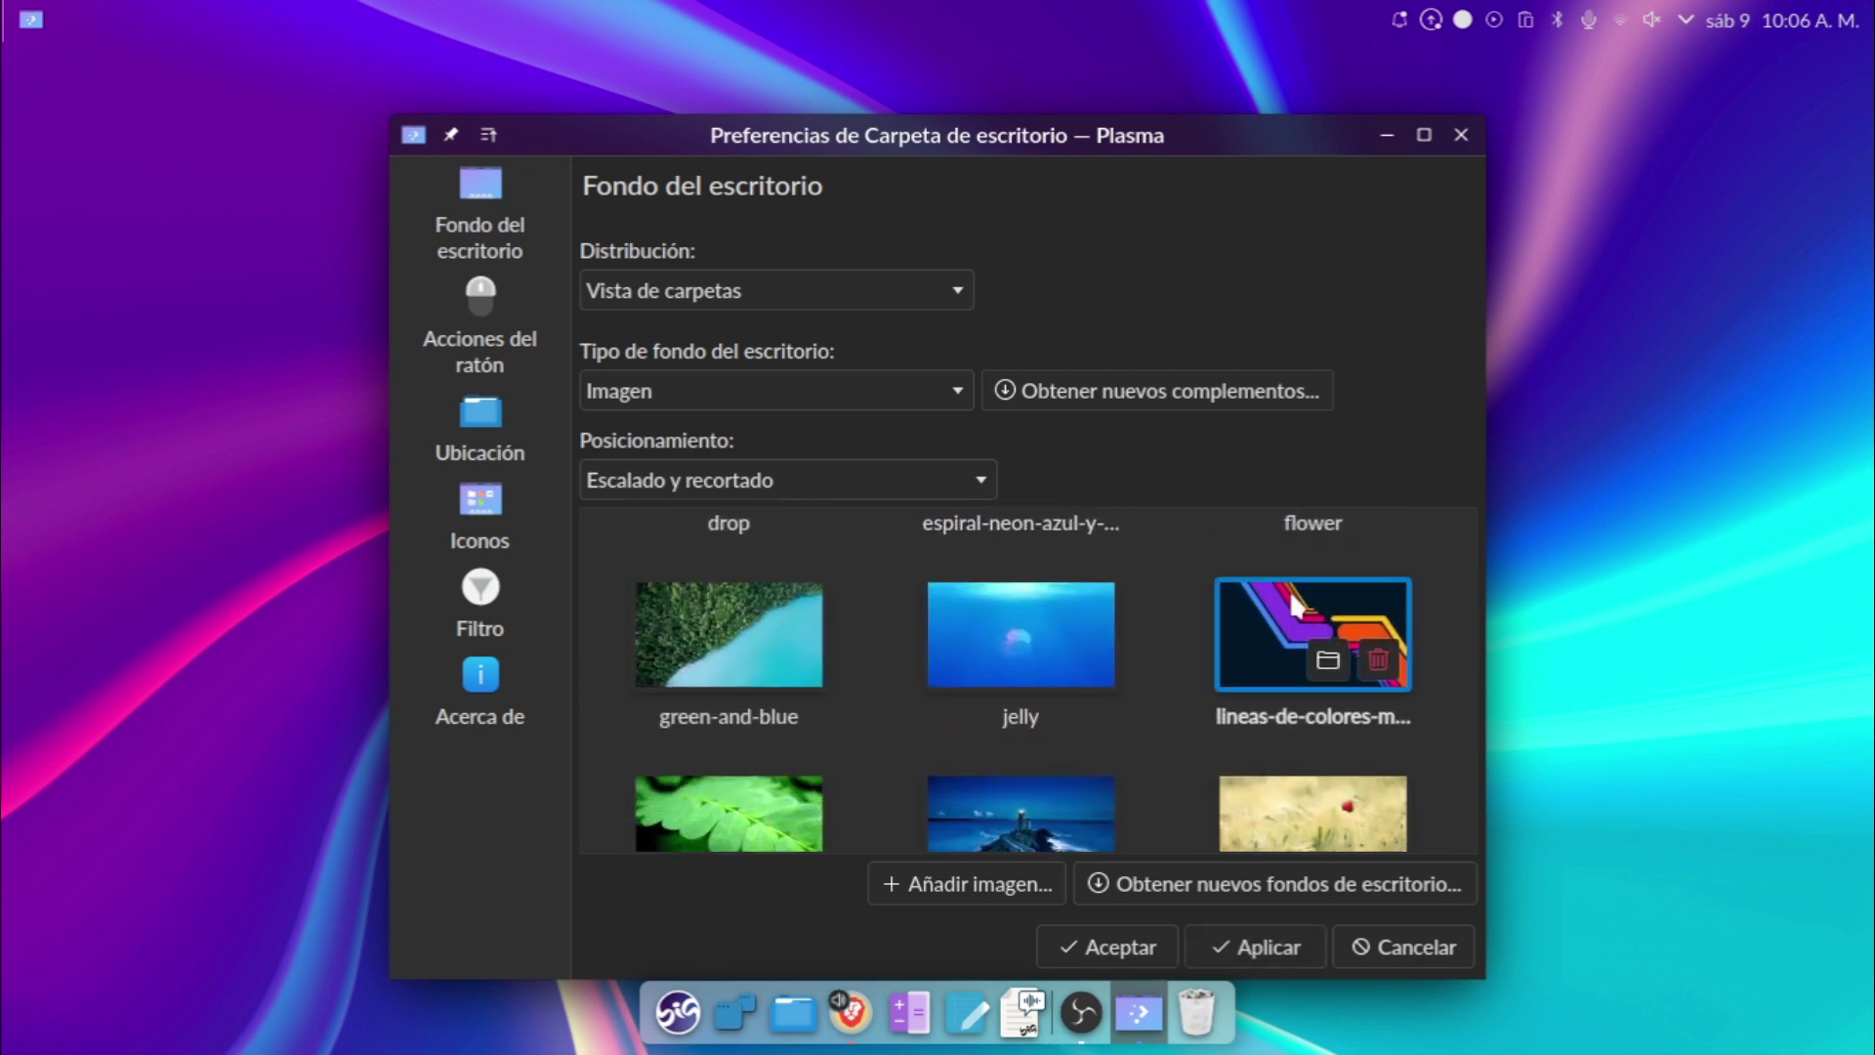
click(1259, 936)
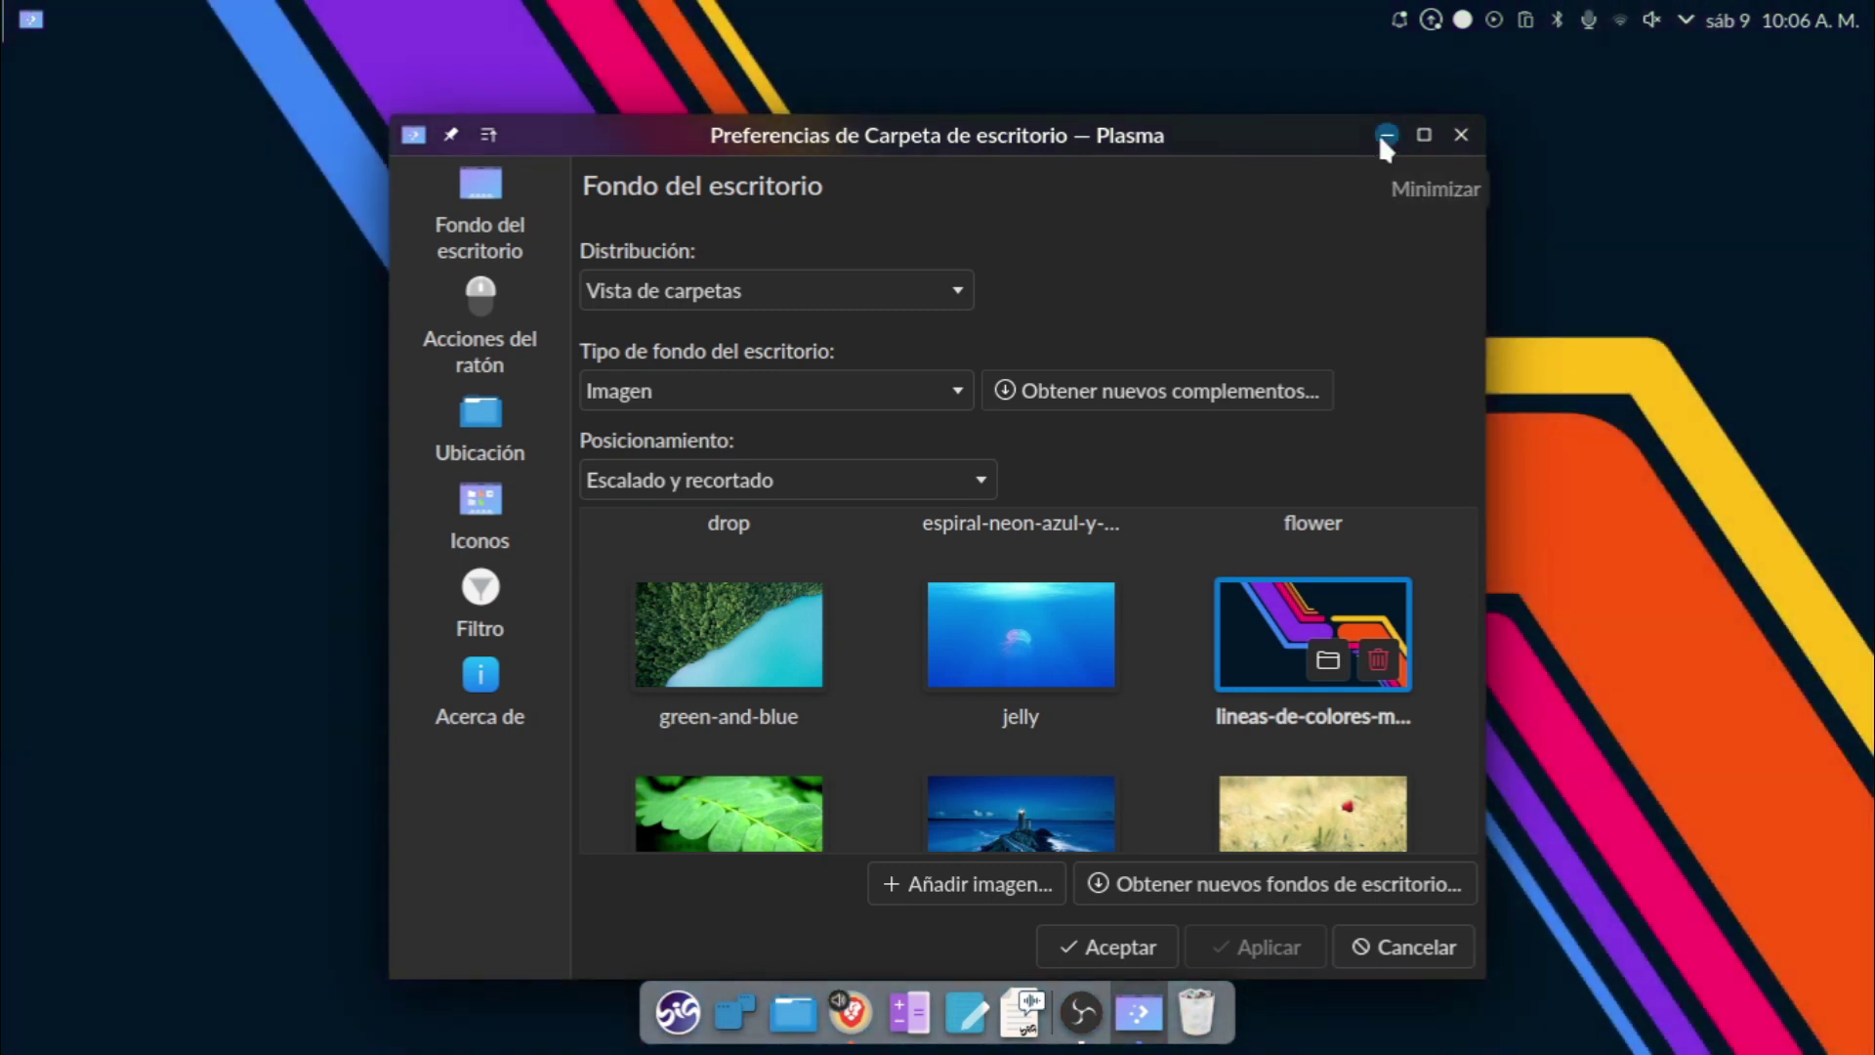
click(1383, 136)
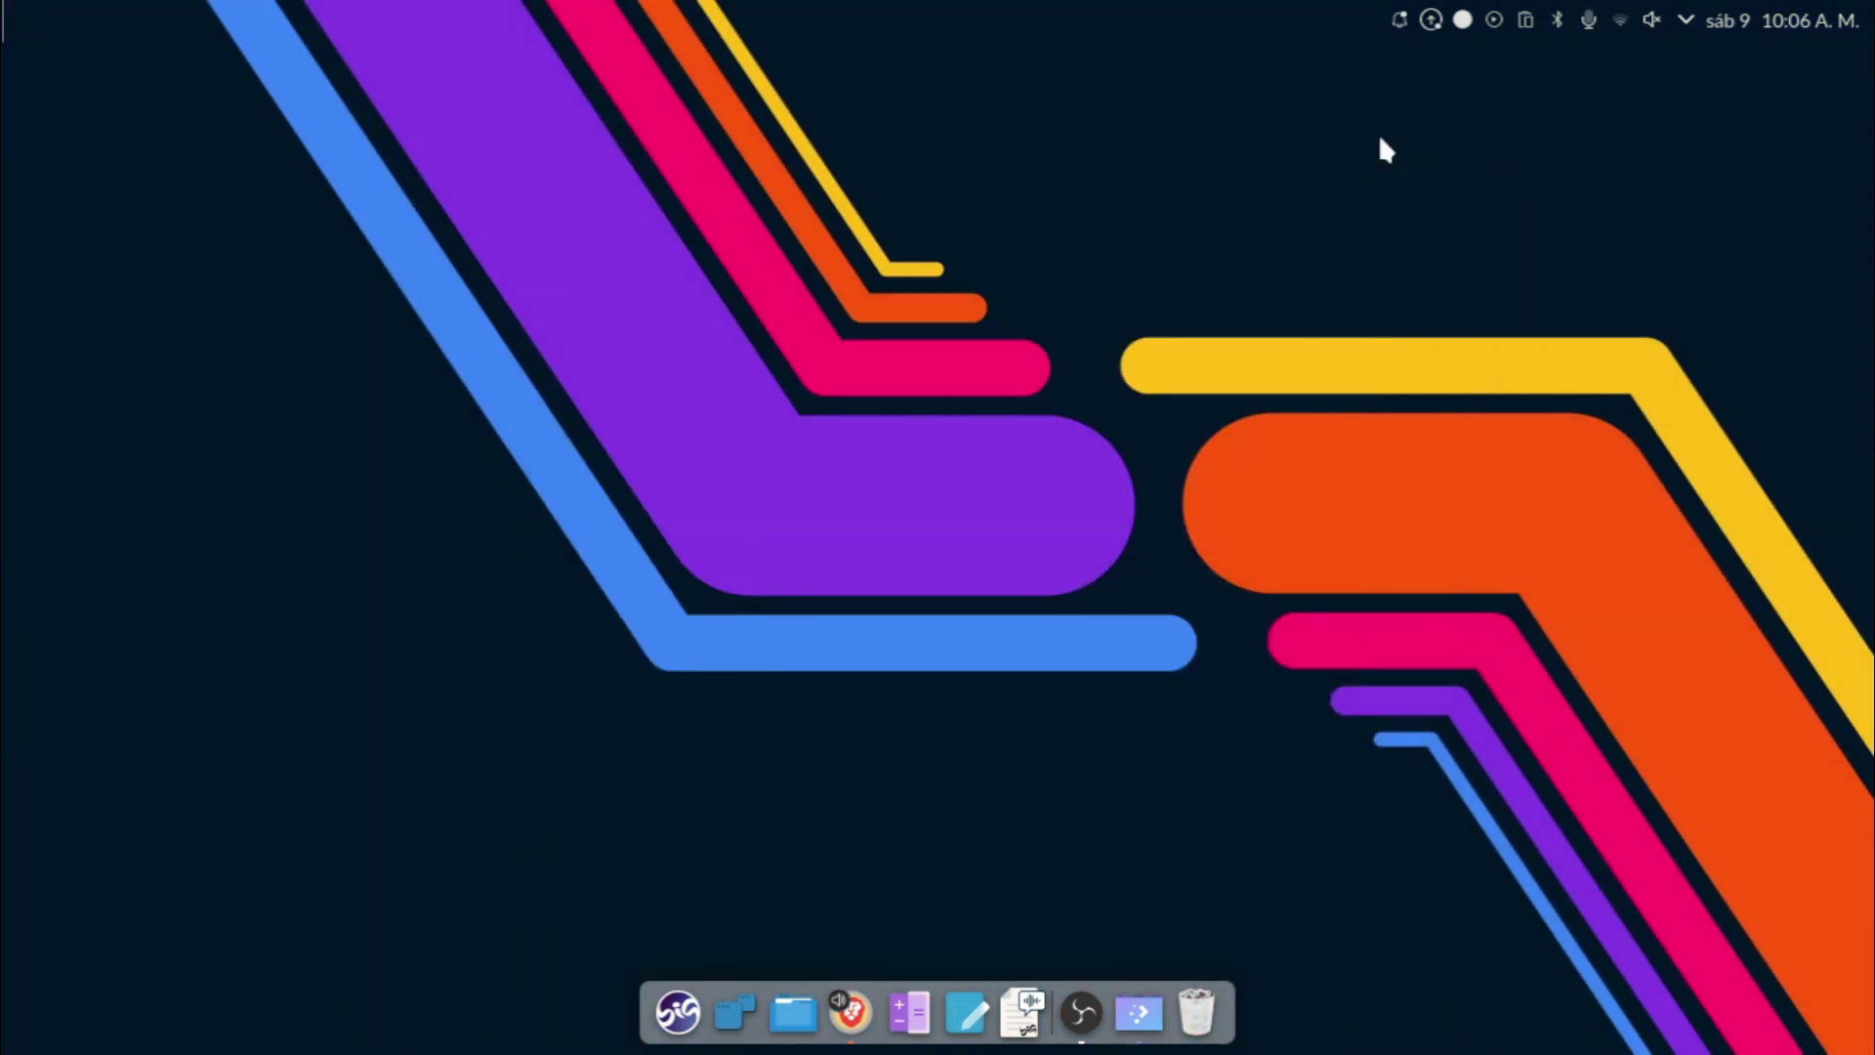
Capture the full screen, save the image as Screenshot_20220709_100628.png and minimize Spectacle.
key(Print)
click(1524, 846)
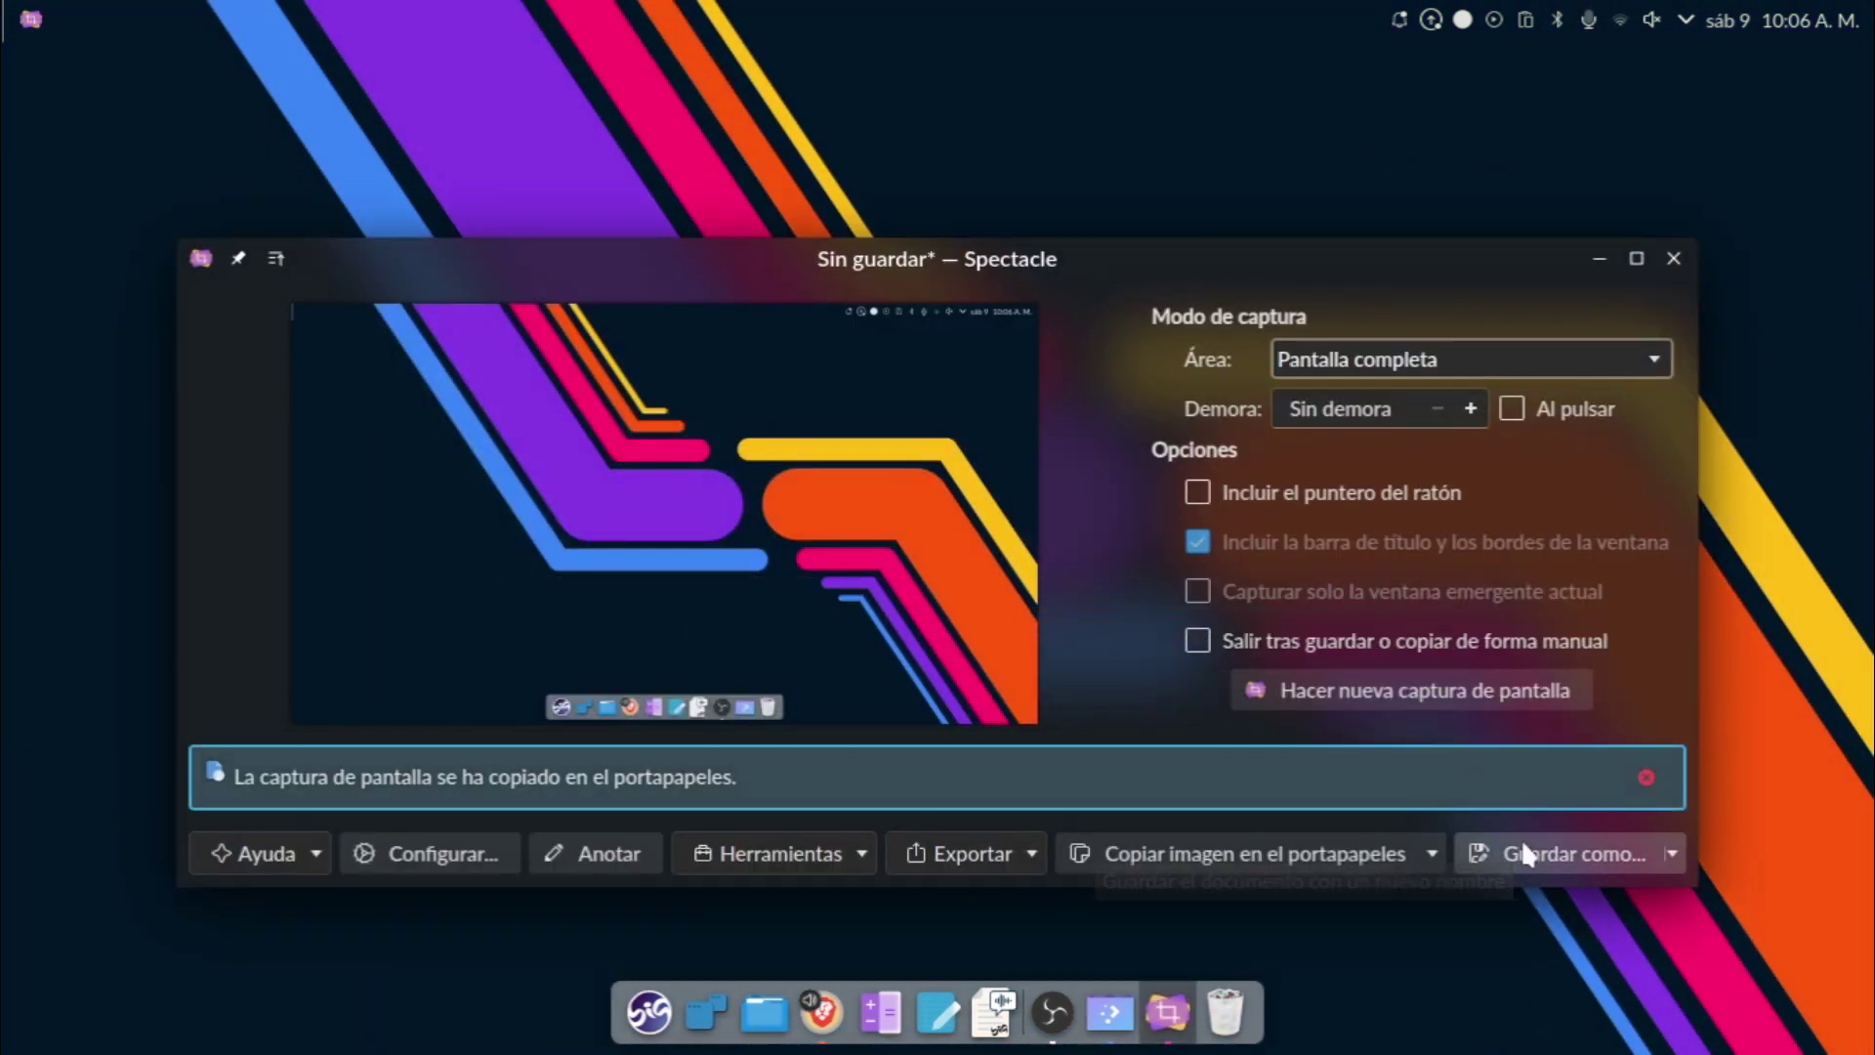
click(1356, 1001)
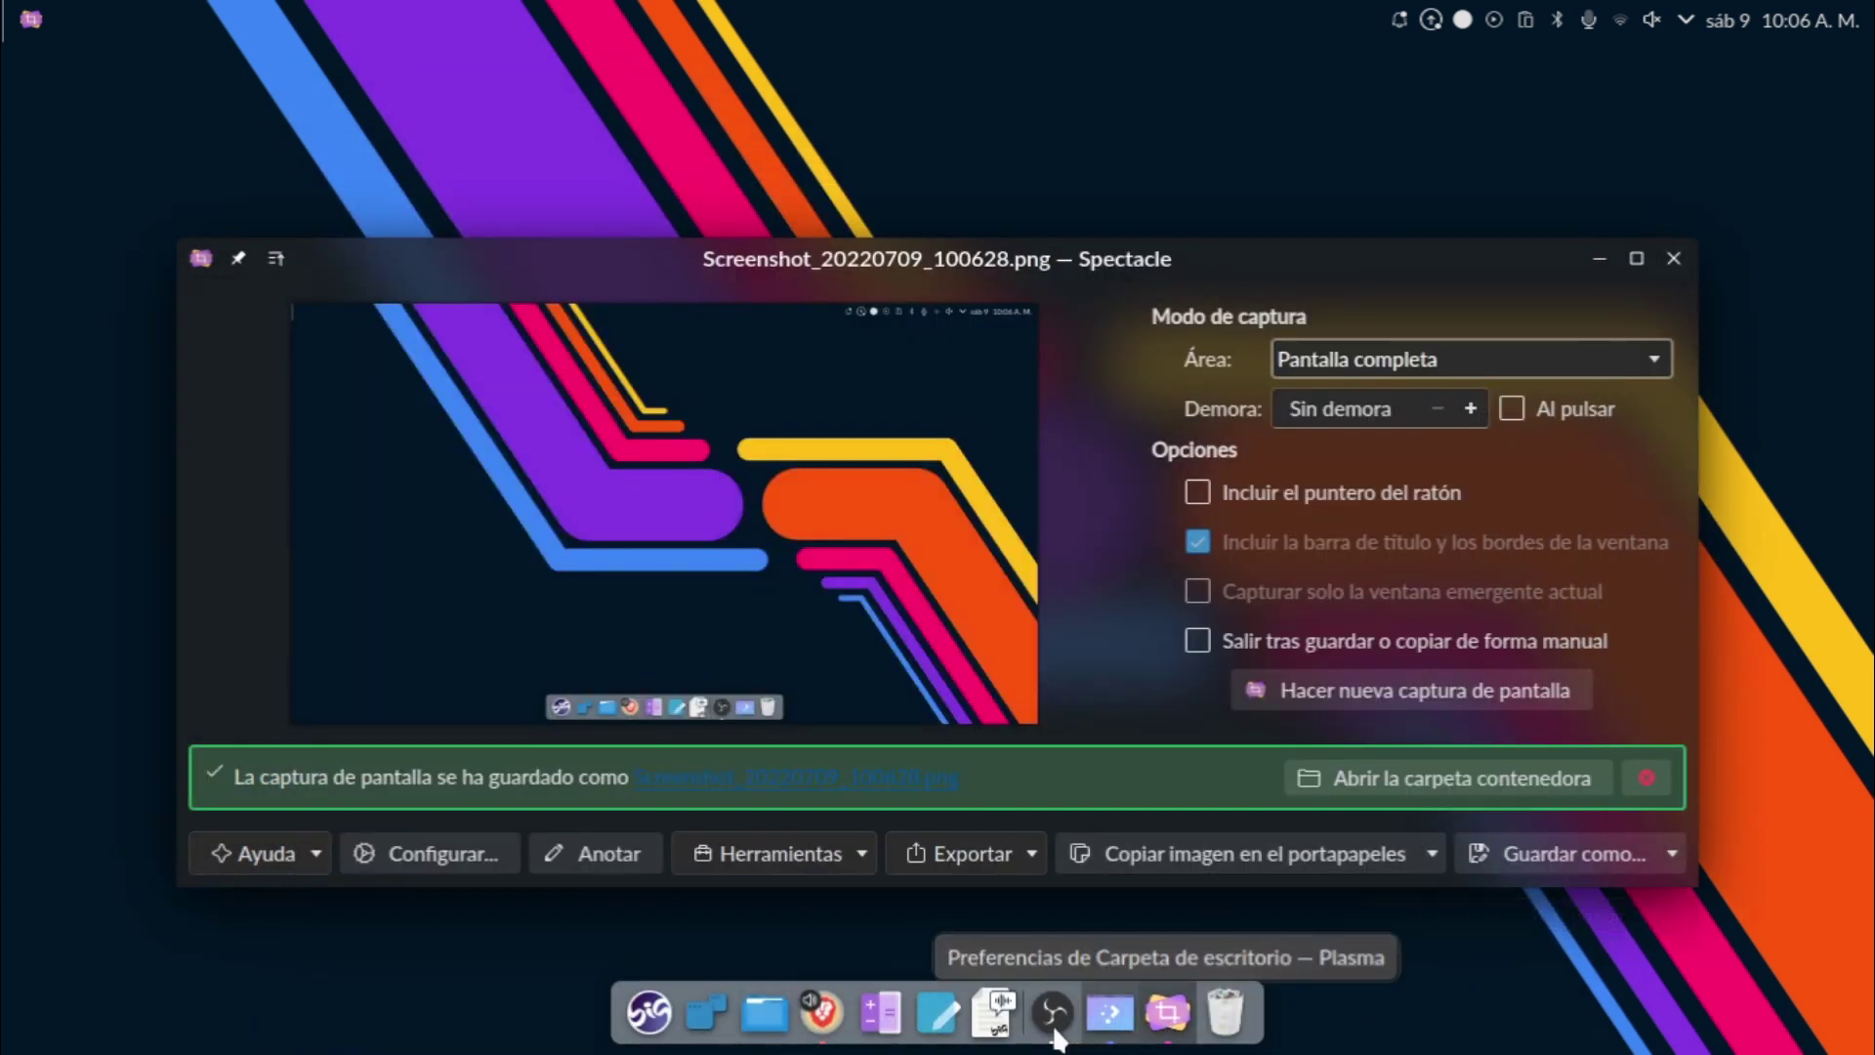
click(1177, 1037)
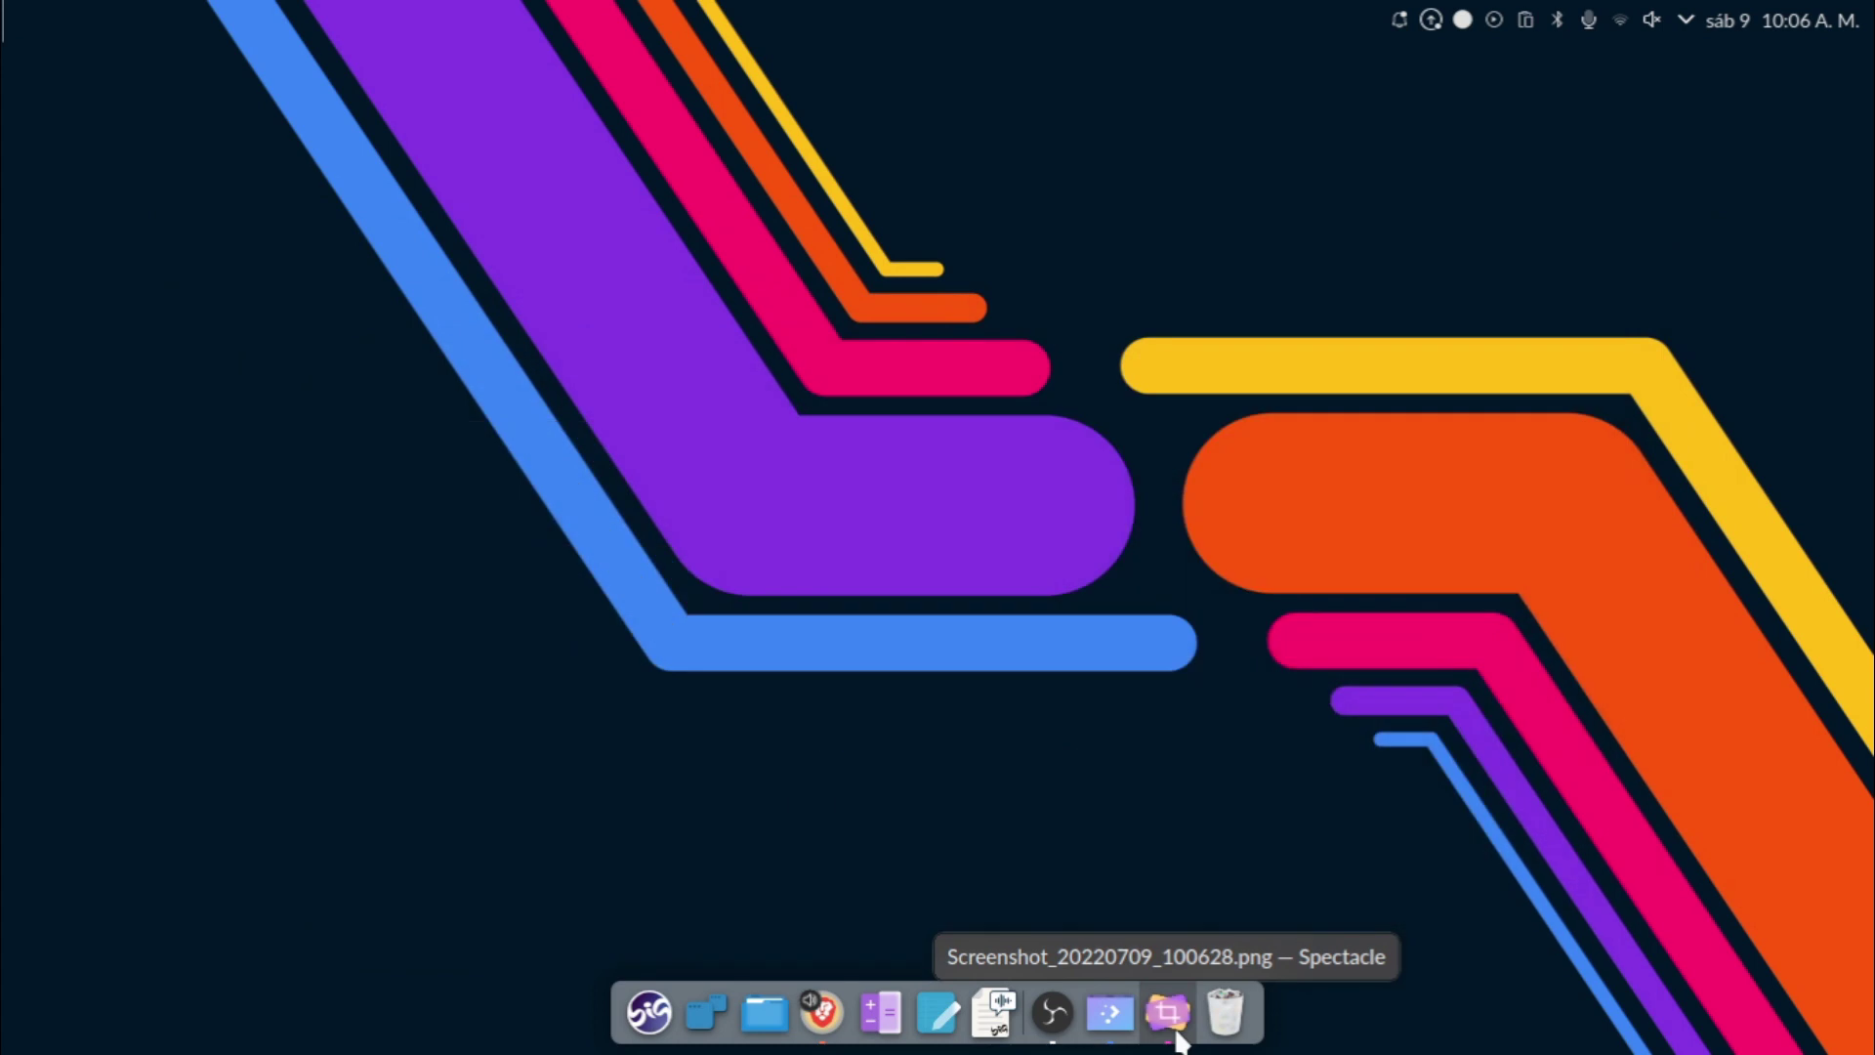
Bring back the desktop preferences, apply the flower image as the wallpaper and minimize the window.
click(1111, 1021)
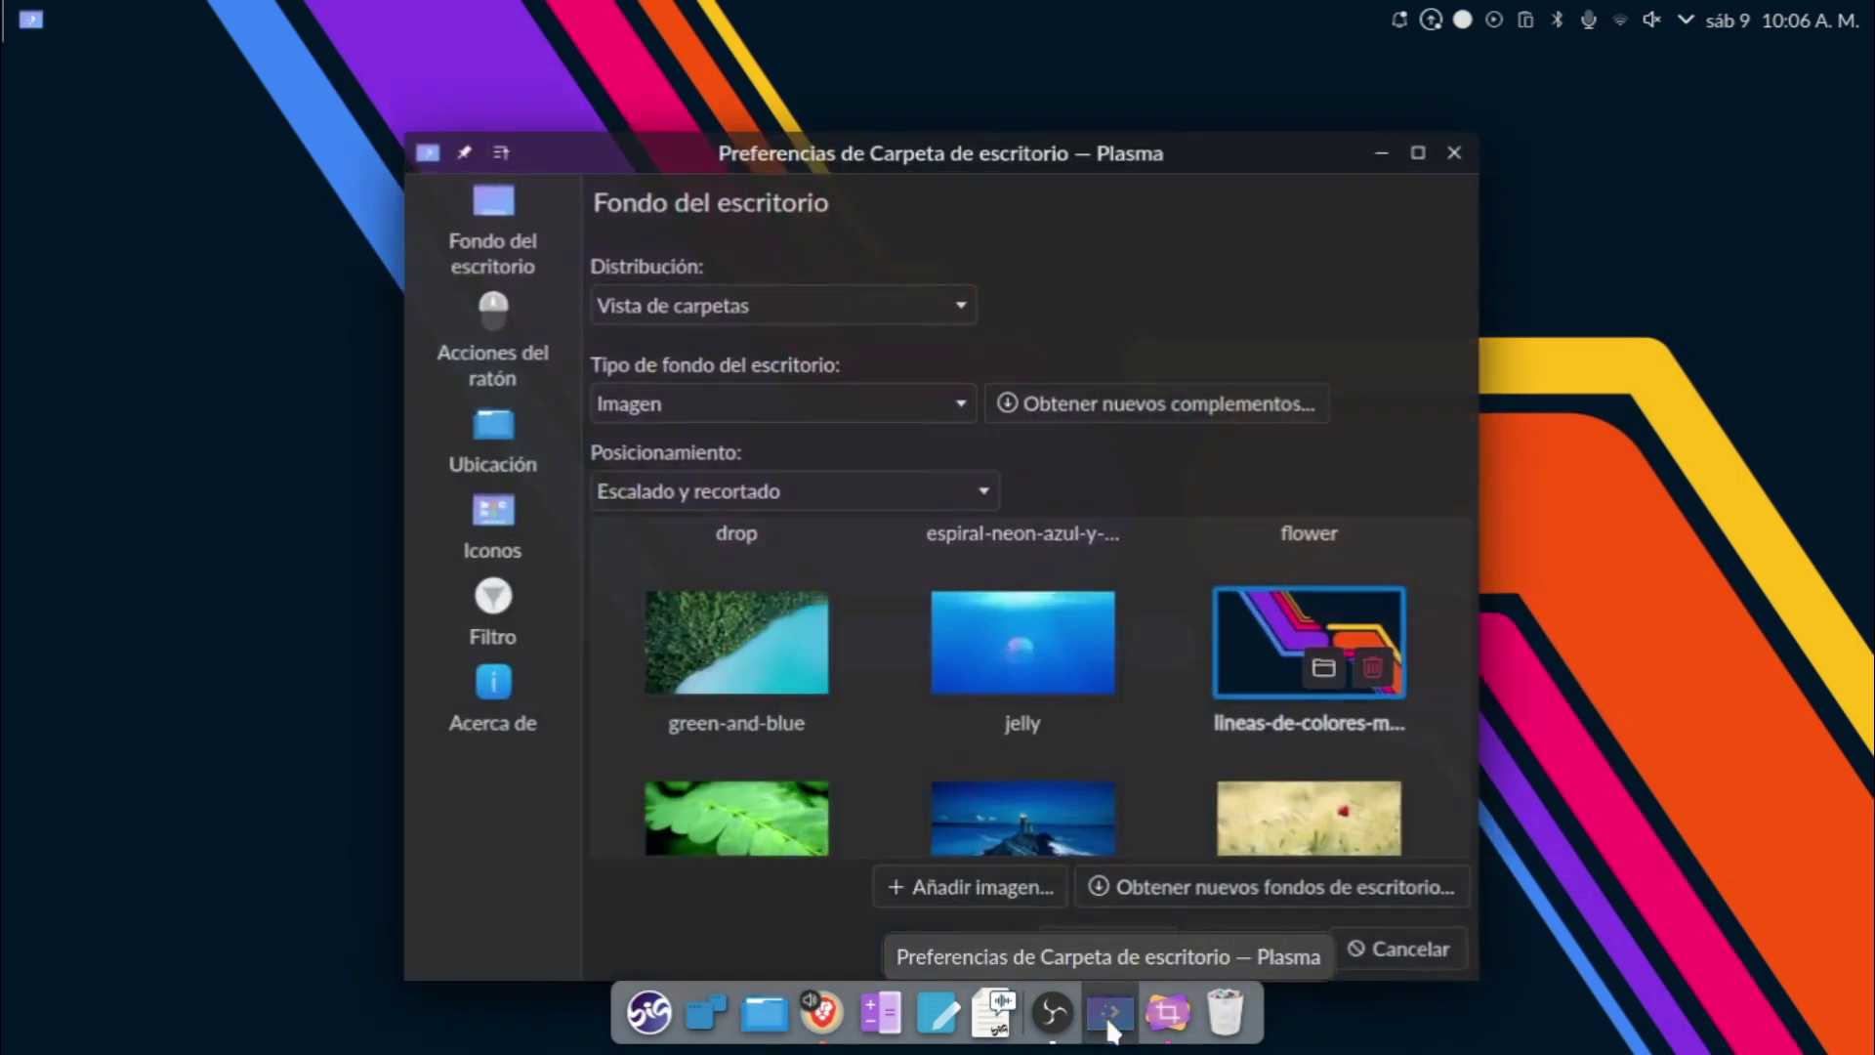
scroll(1133, 748, down, 10)
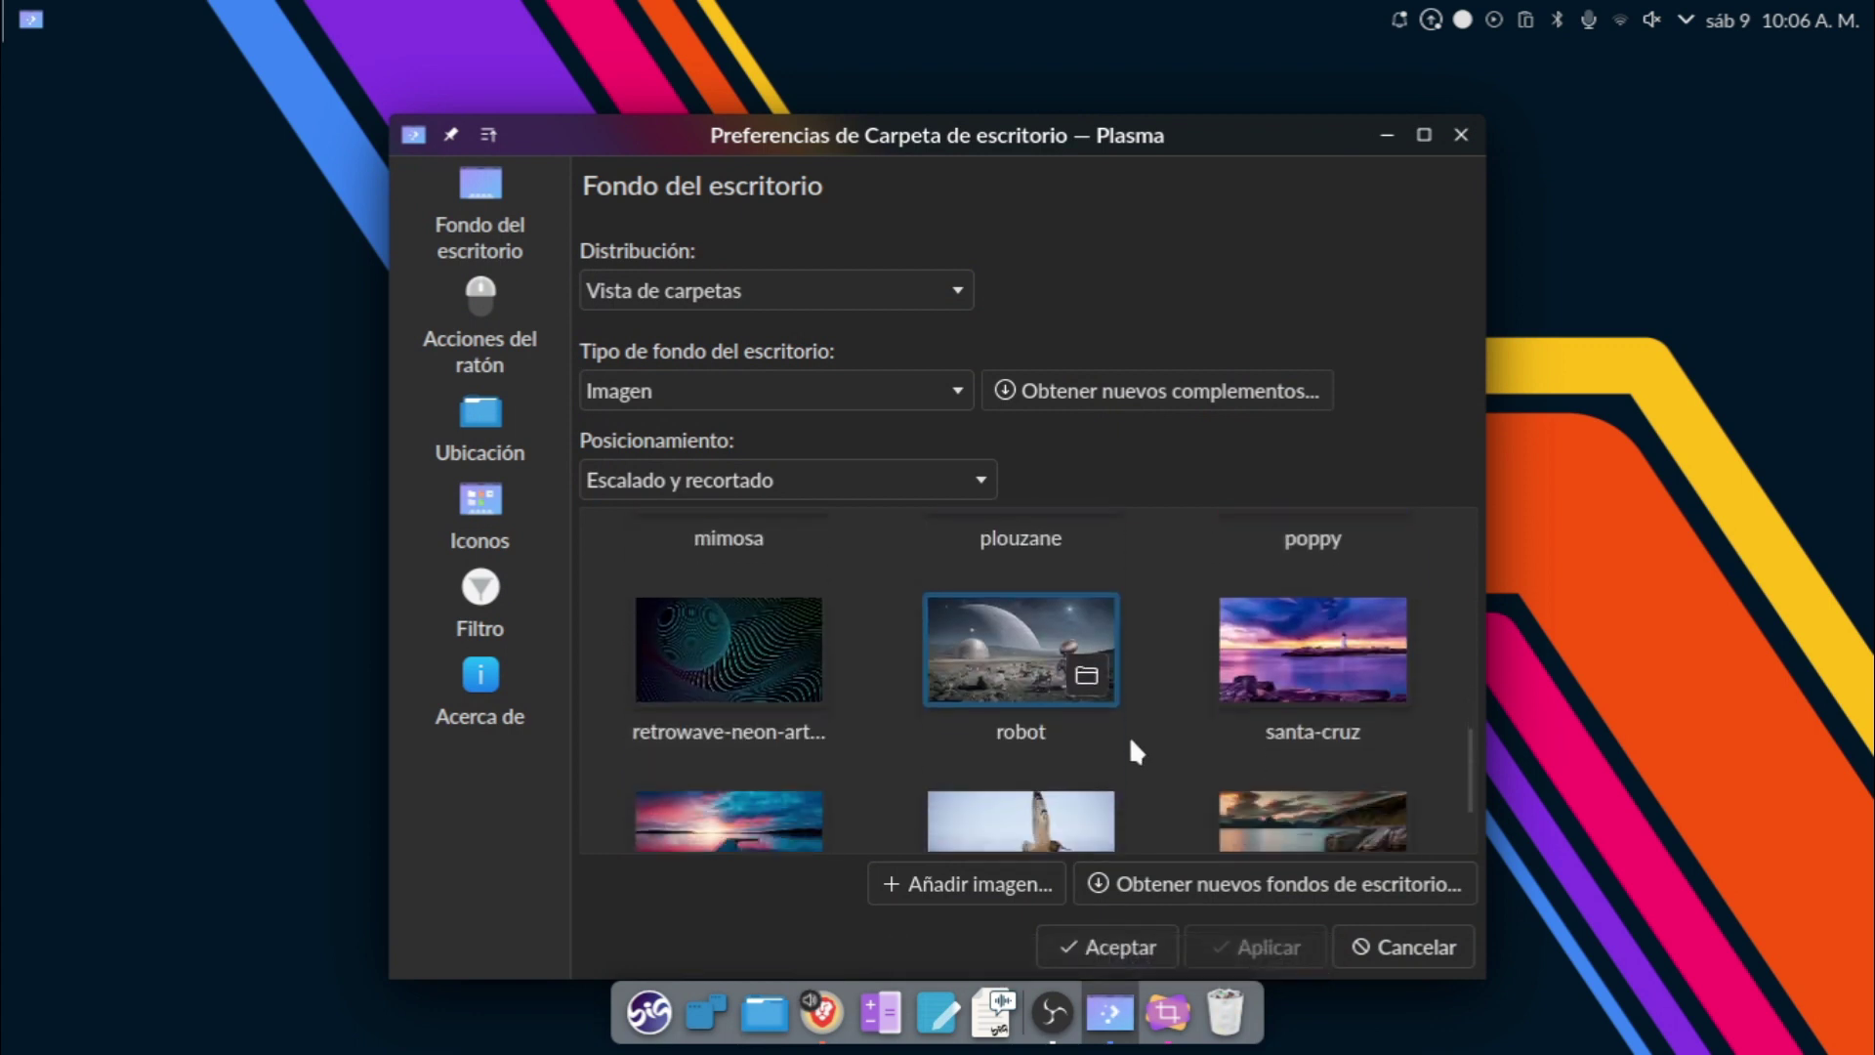
scroll(1132, 744, up, 8)
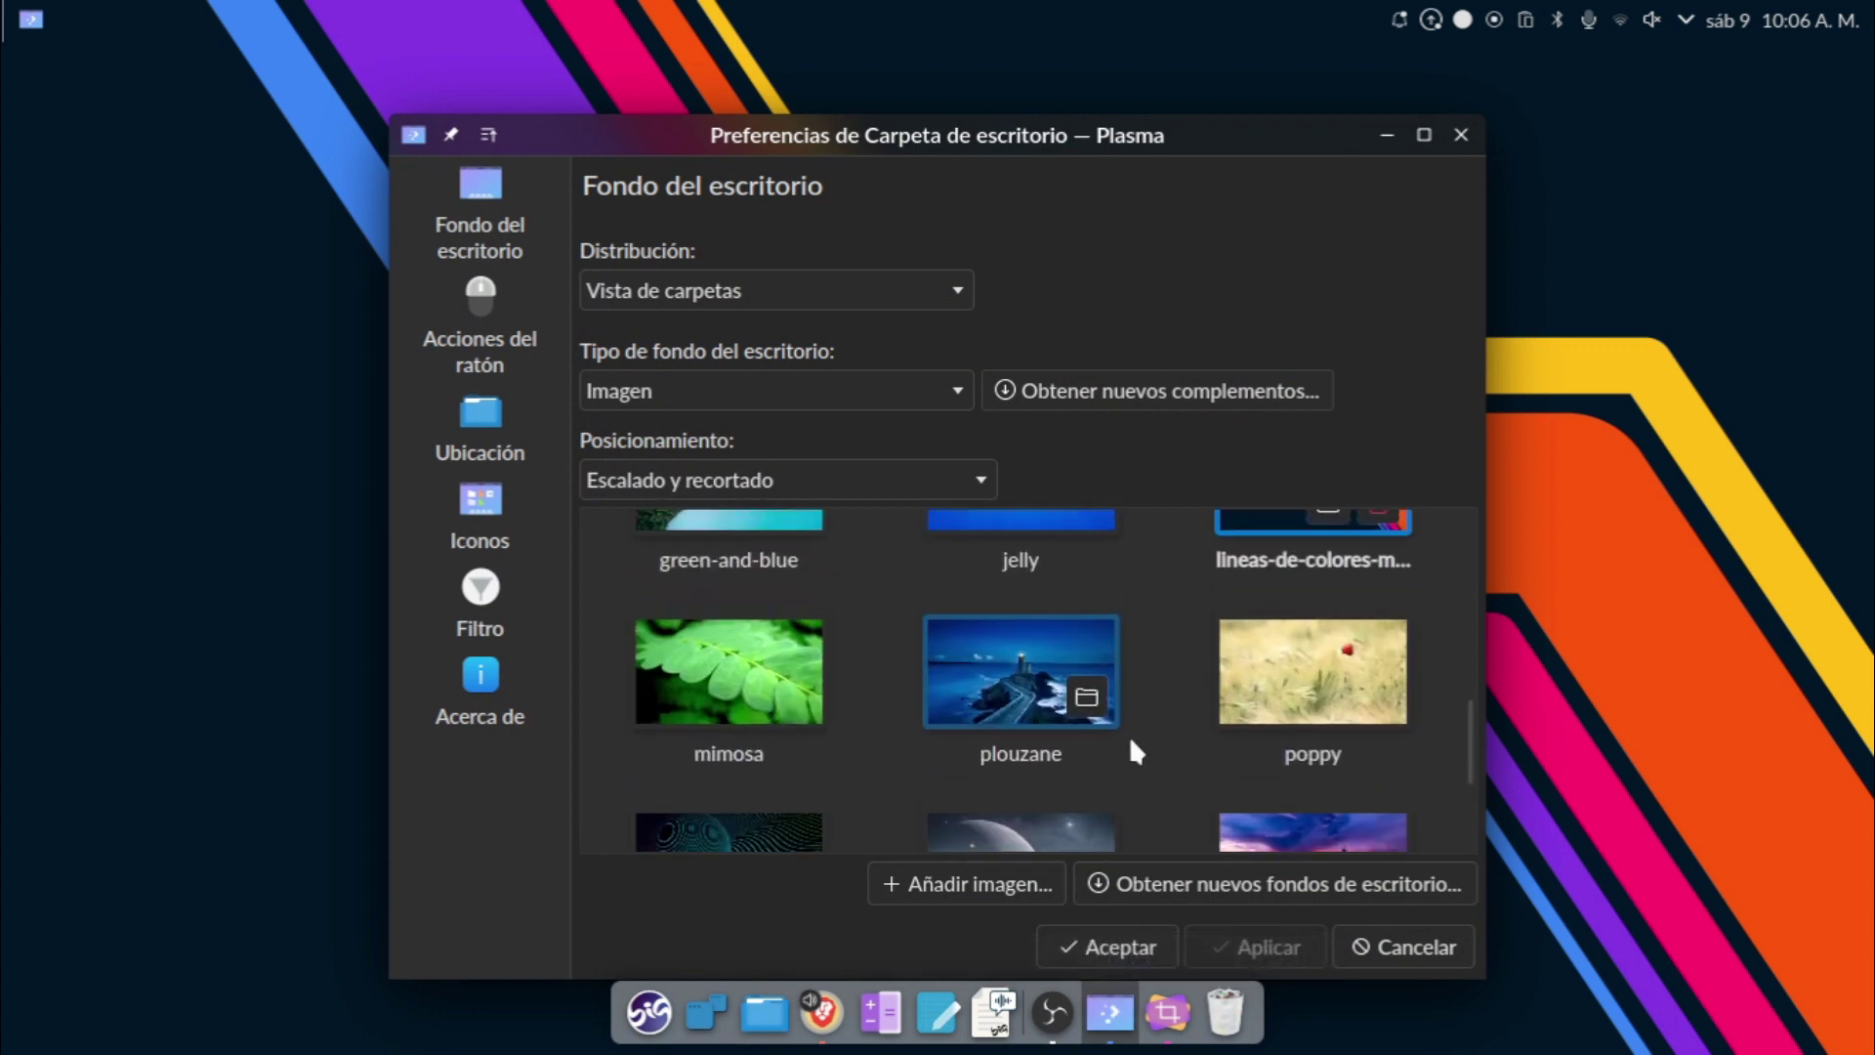
scroll(1129, 736, up, 2)
scroll(1129, 735, down, 2)
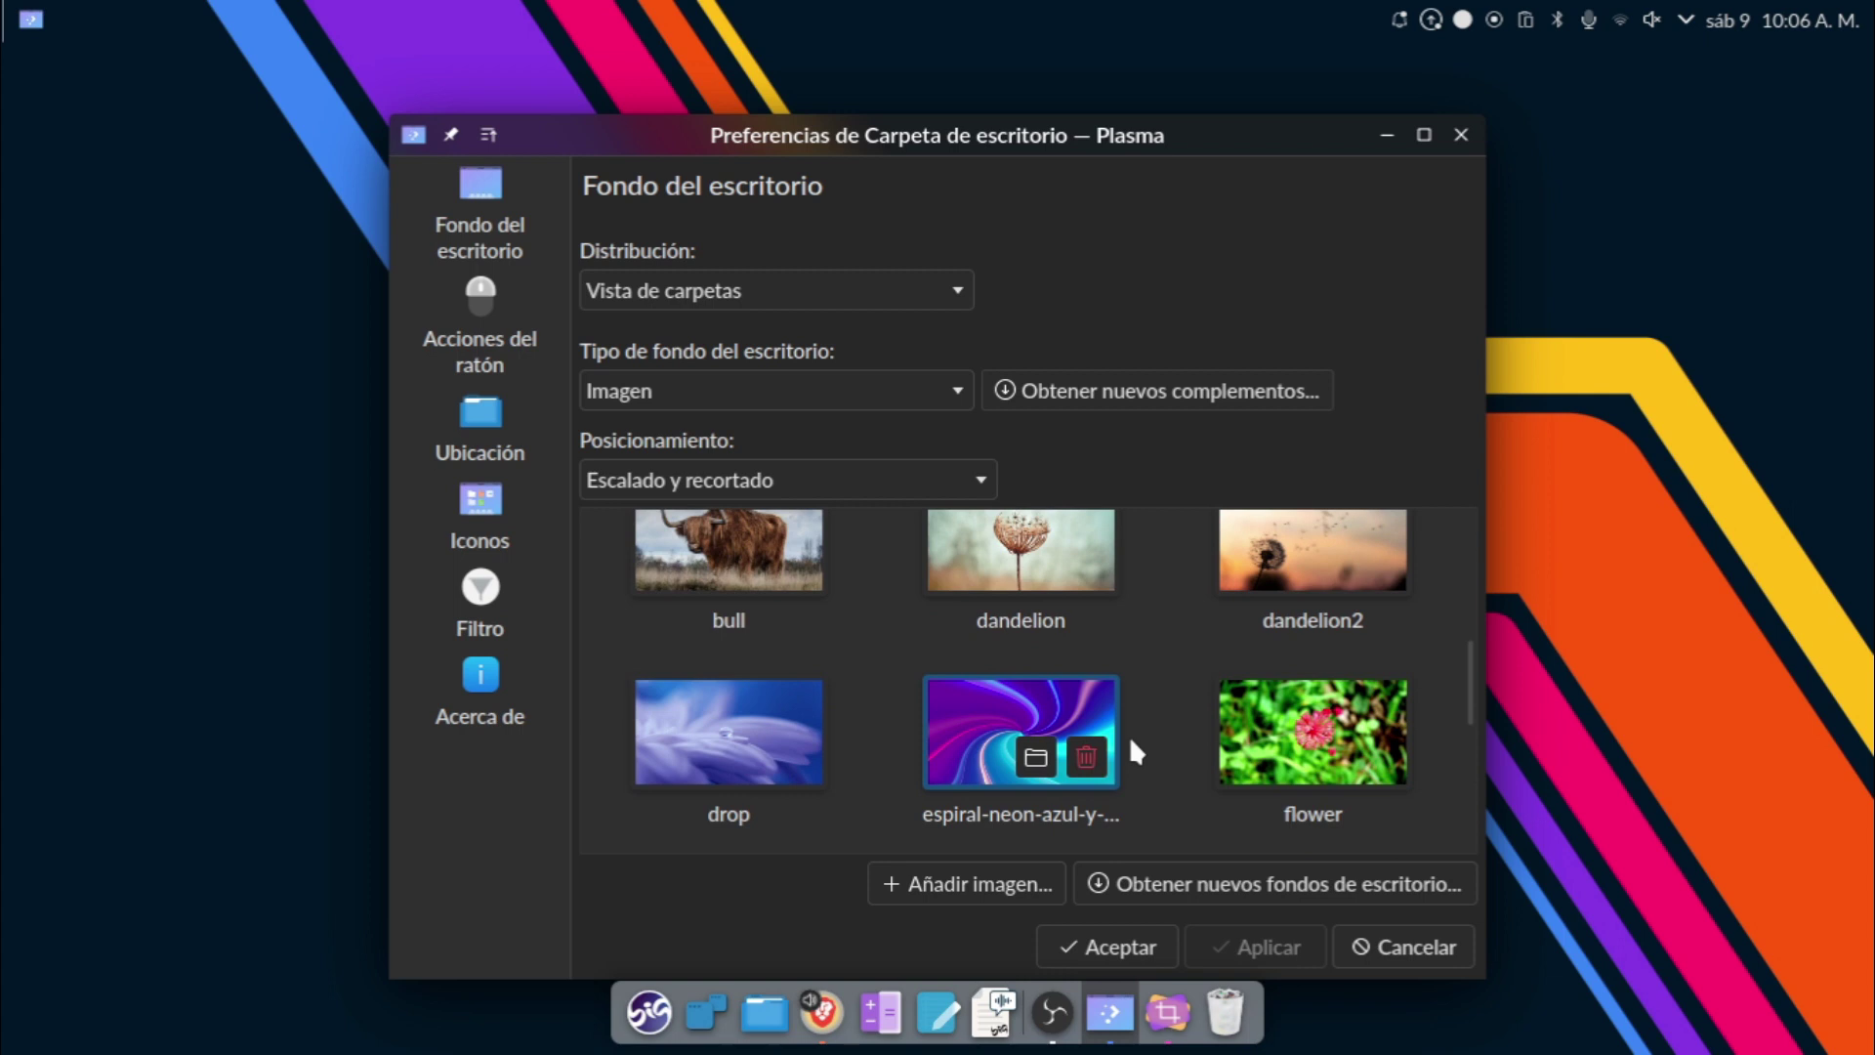
click(1265, 772)
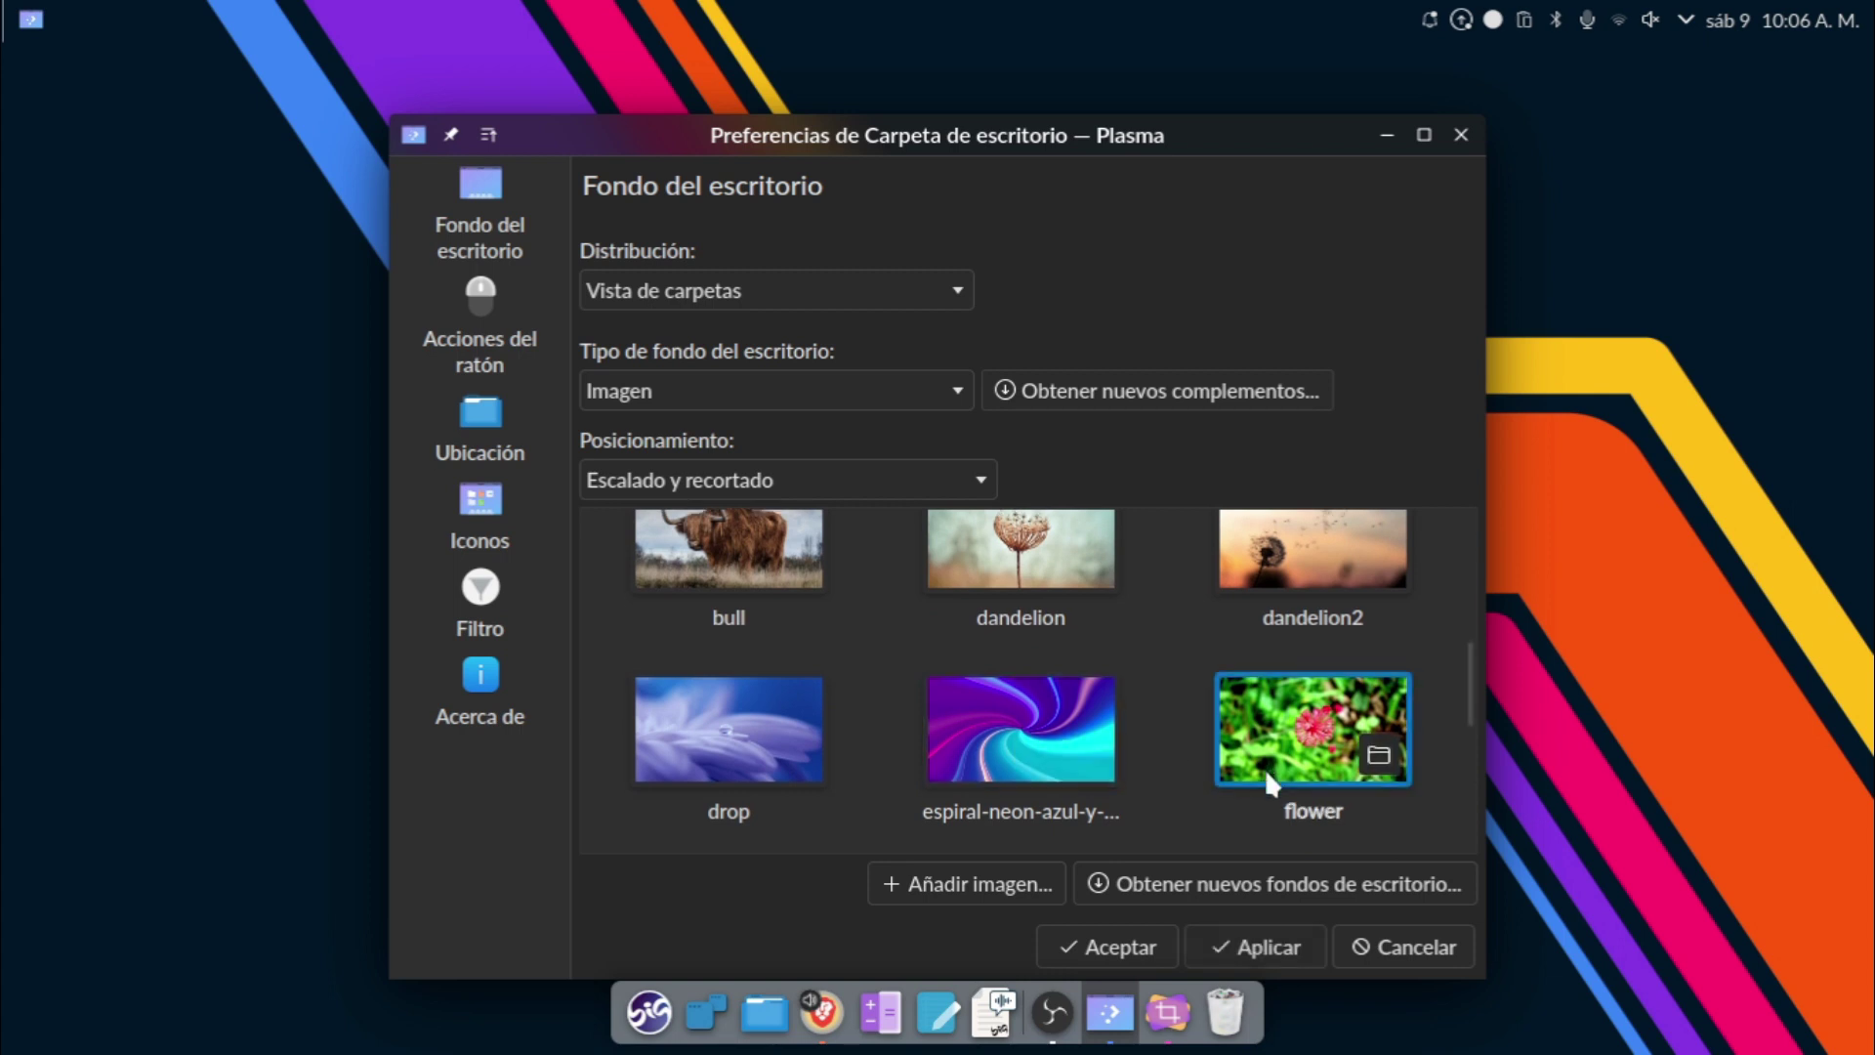
click(1255, 945)
click(1391, 138)
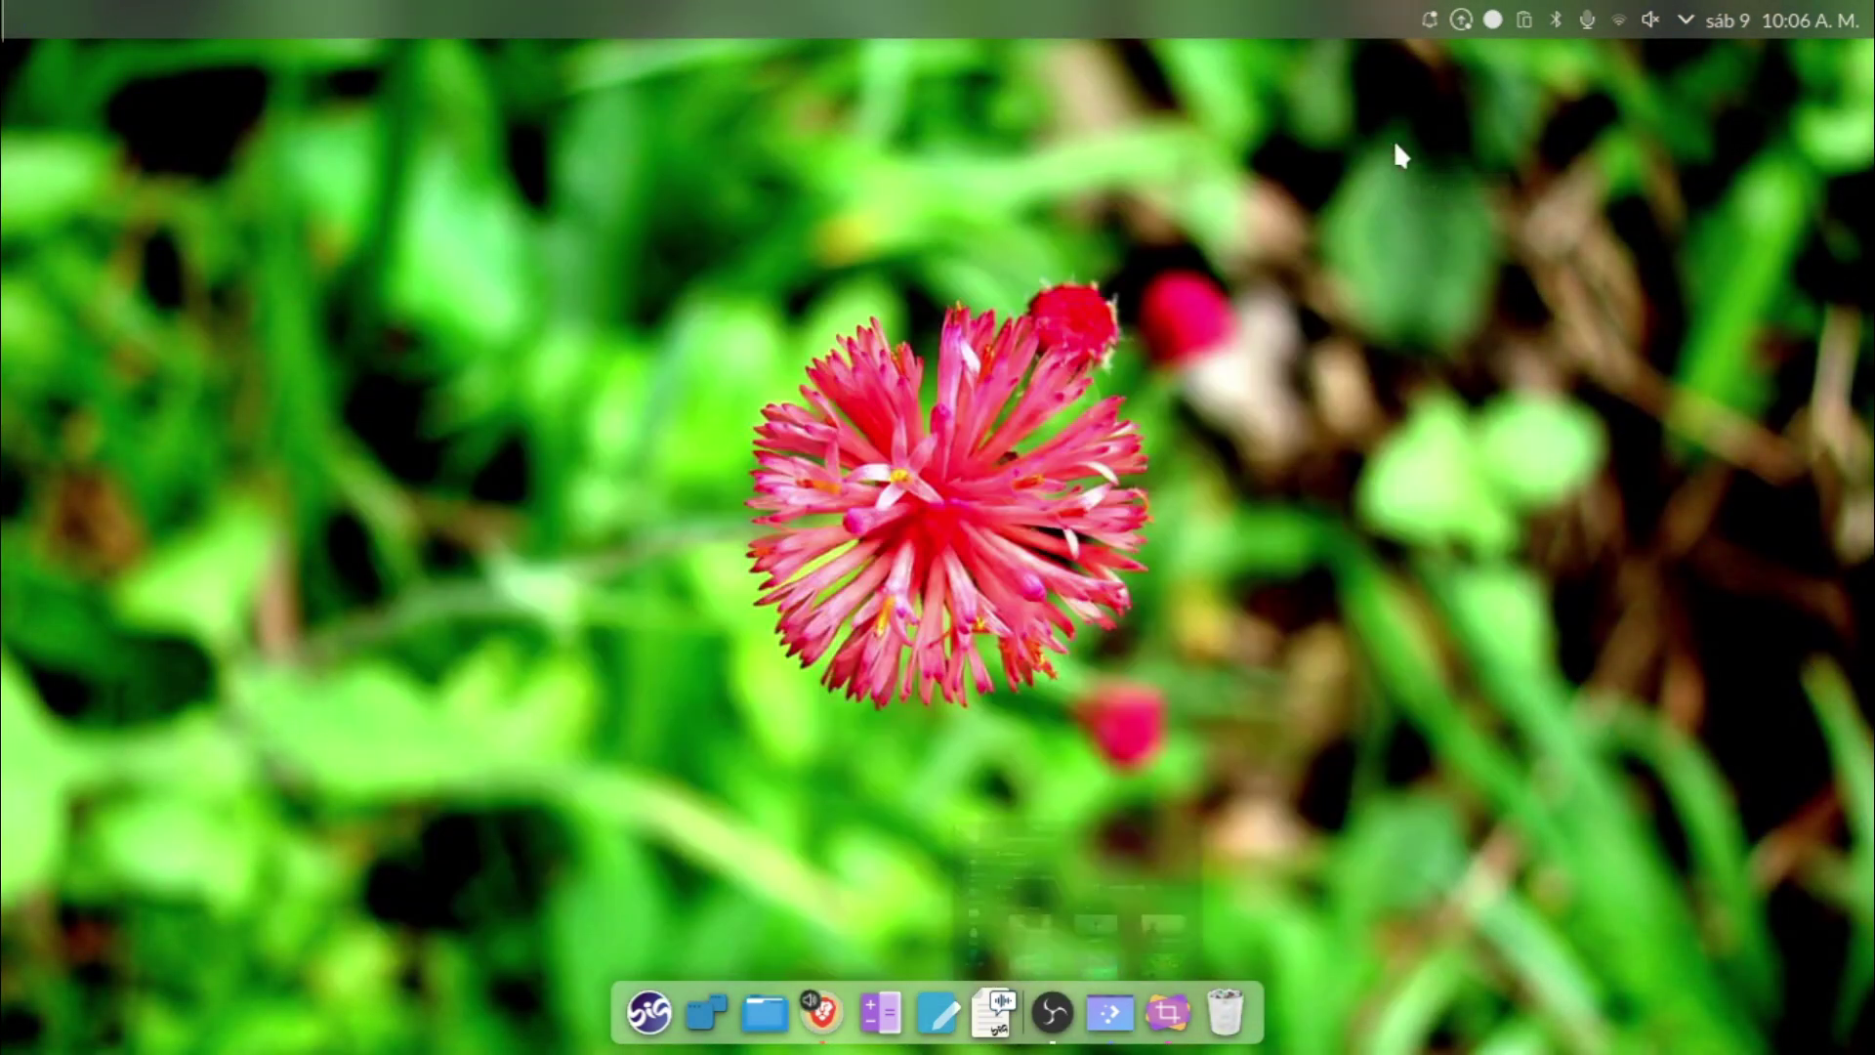
Capture the full screen with the flower wallpaper and save it in Imágenes as Screenshot_20220709_100655.png.
key(XF86MonBrightnessUp)
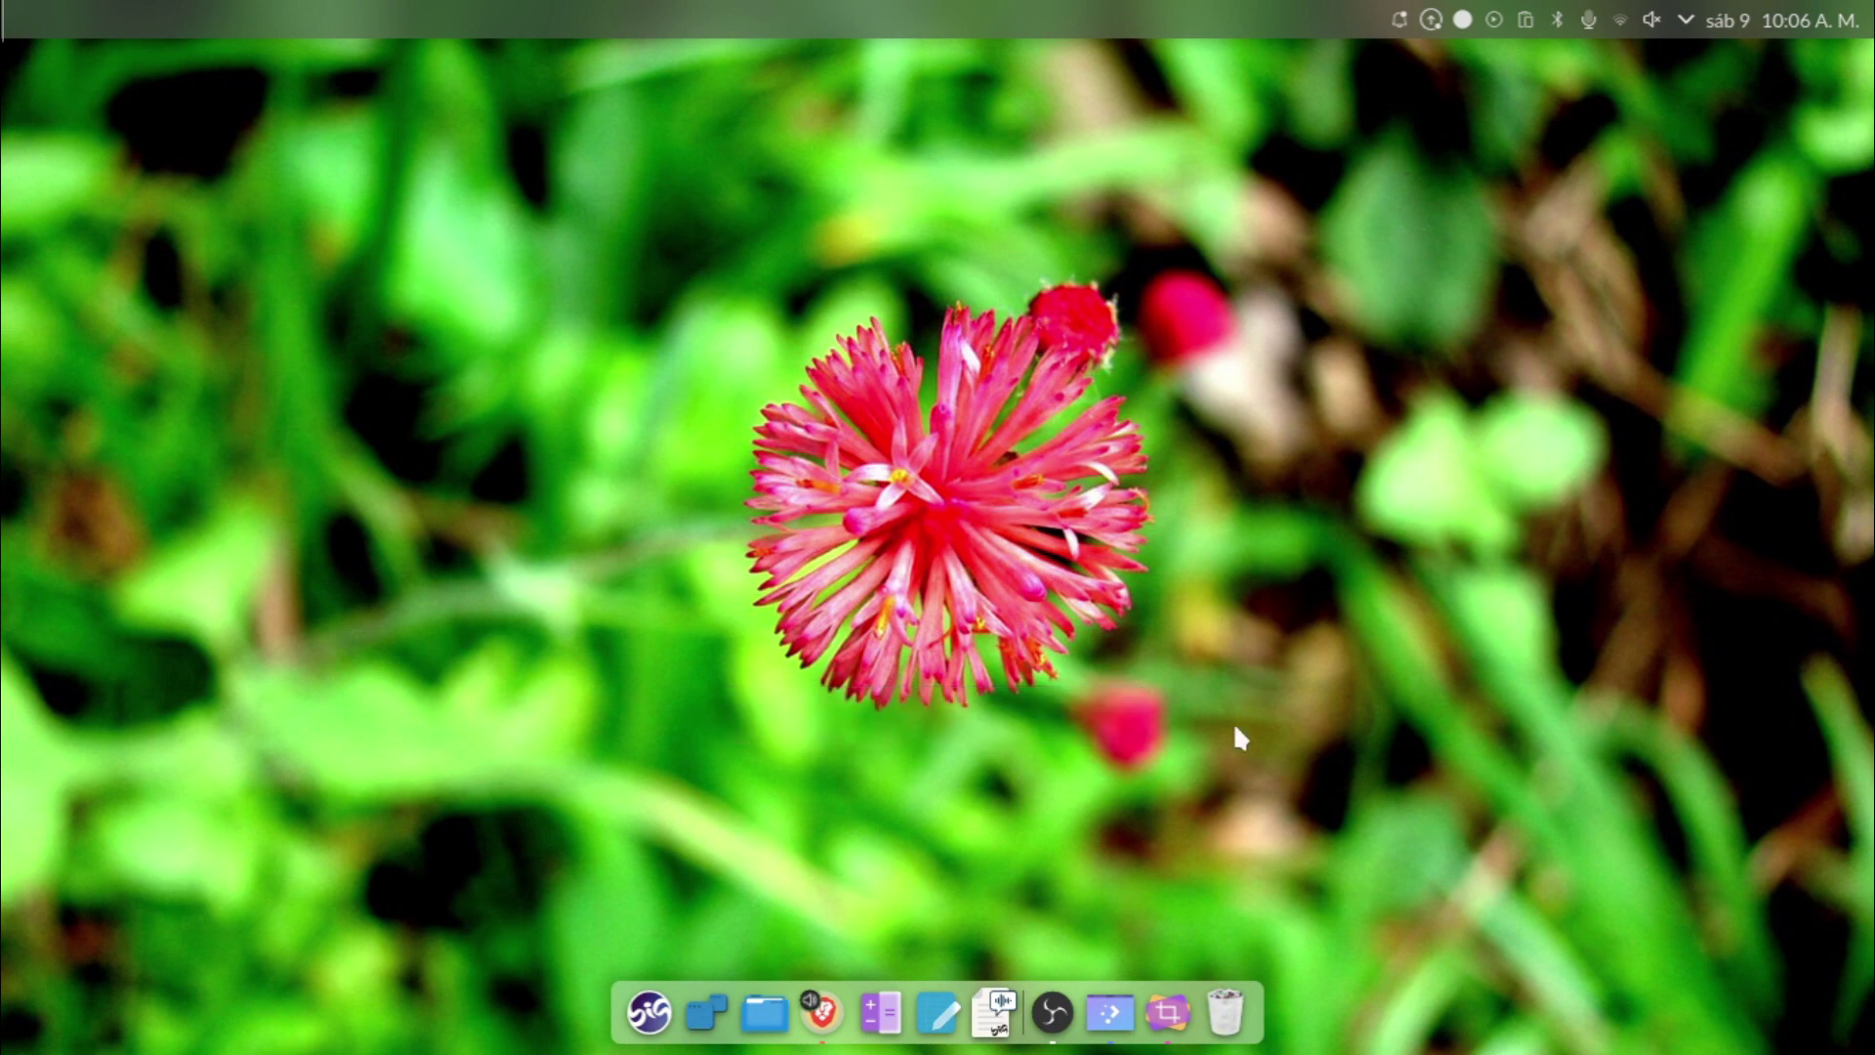
click(1158, 1029)
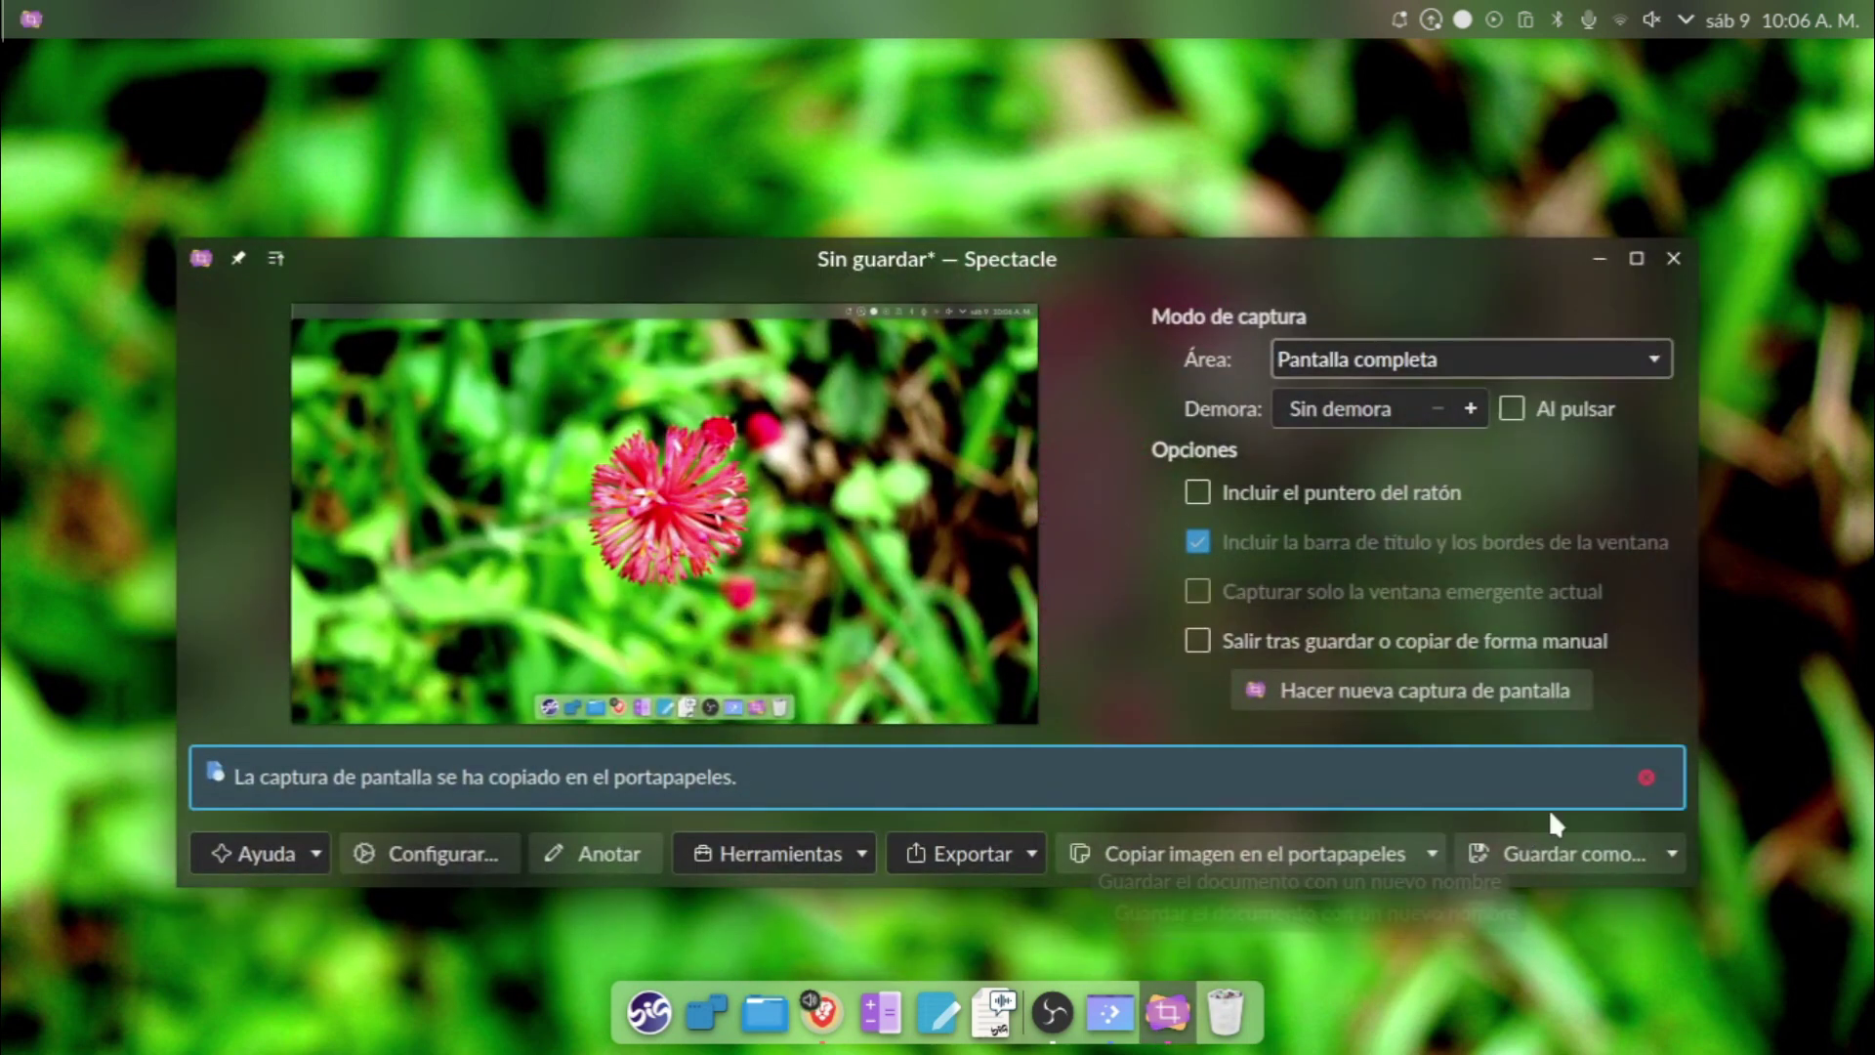
click(1537, 857)
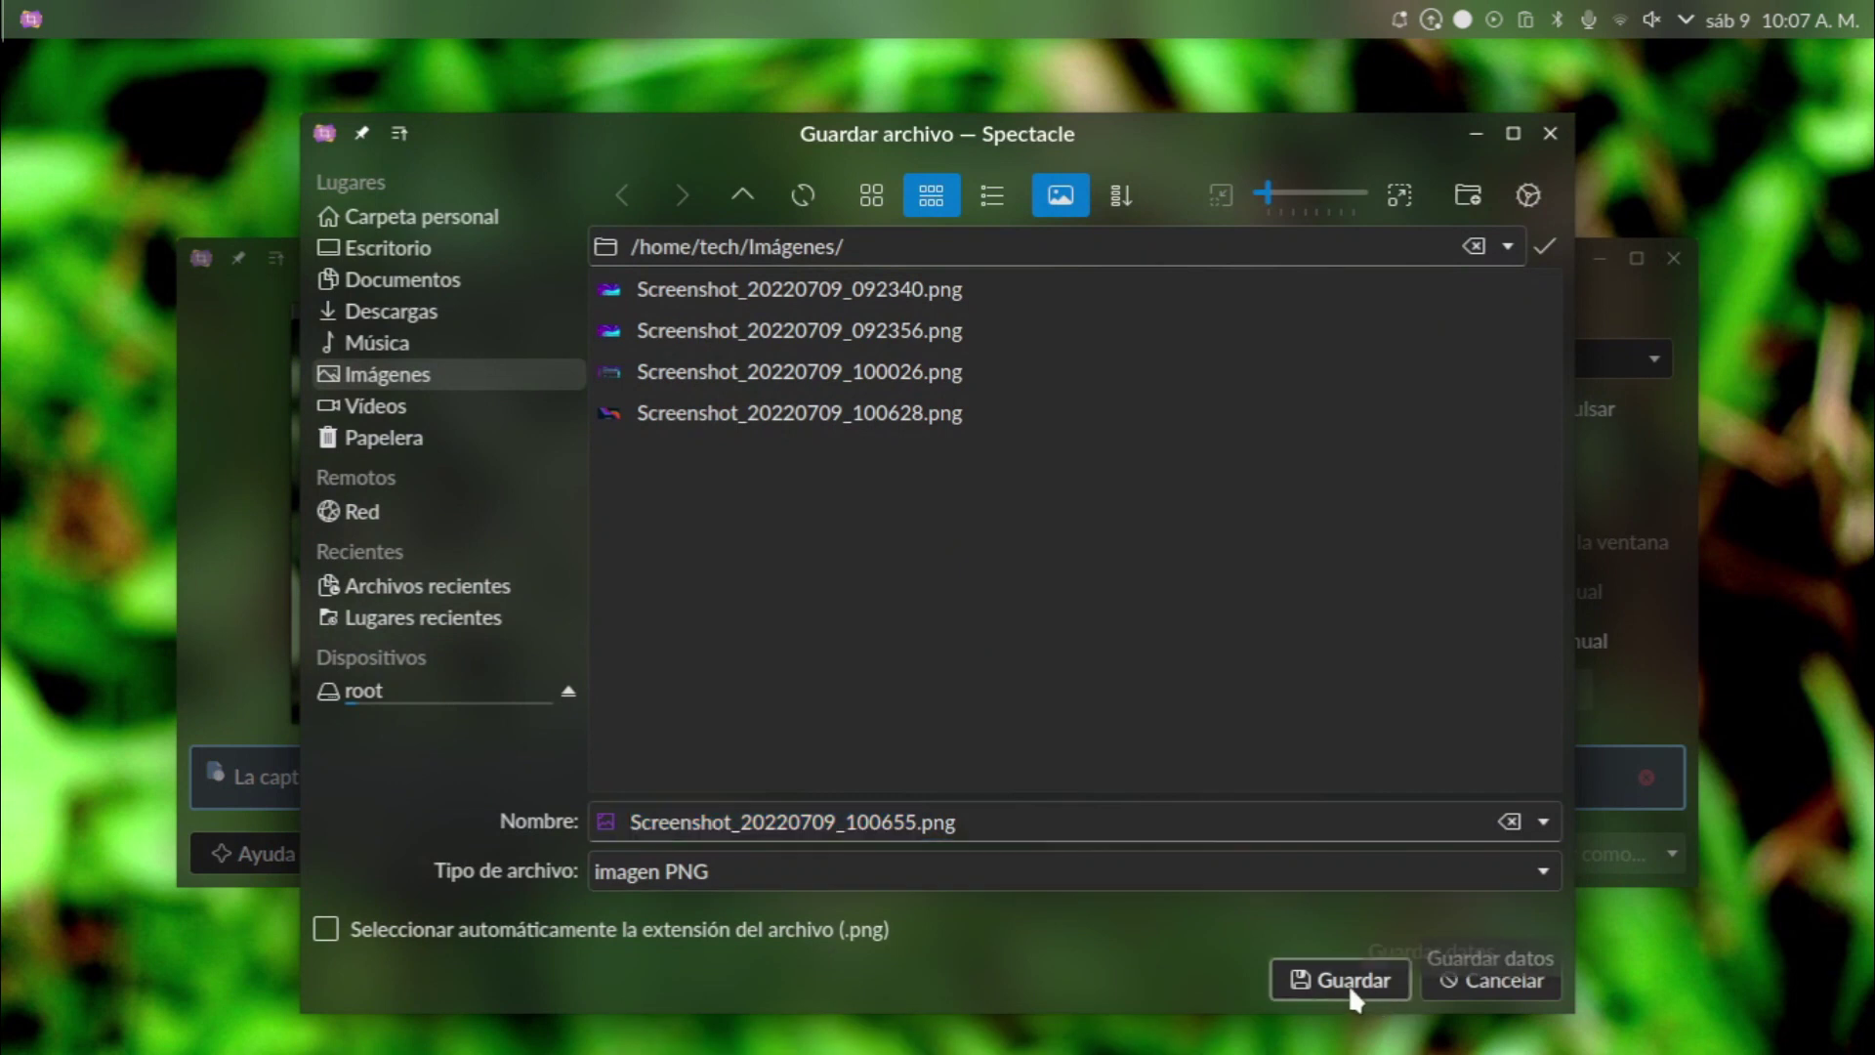
click(1351, 981)
Look through the mouse actions, location, icons, filter and about pages of the desktop preferences, discarding any changes, and close the preferences and Spectacle.
click(1123, 1021)
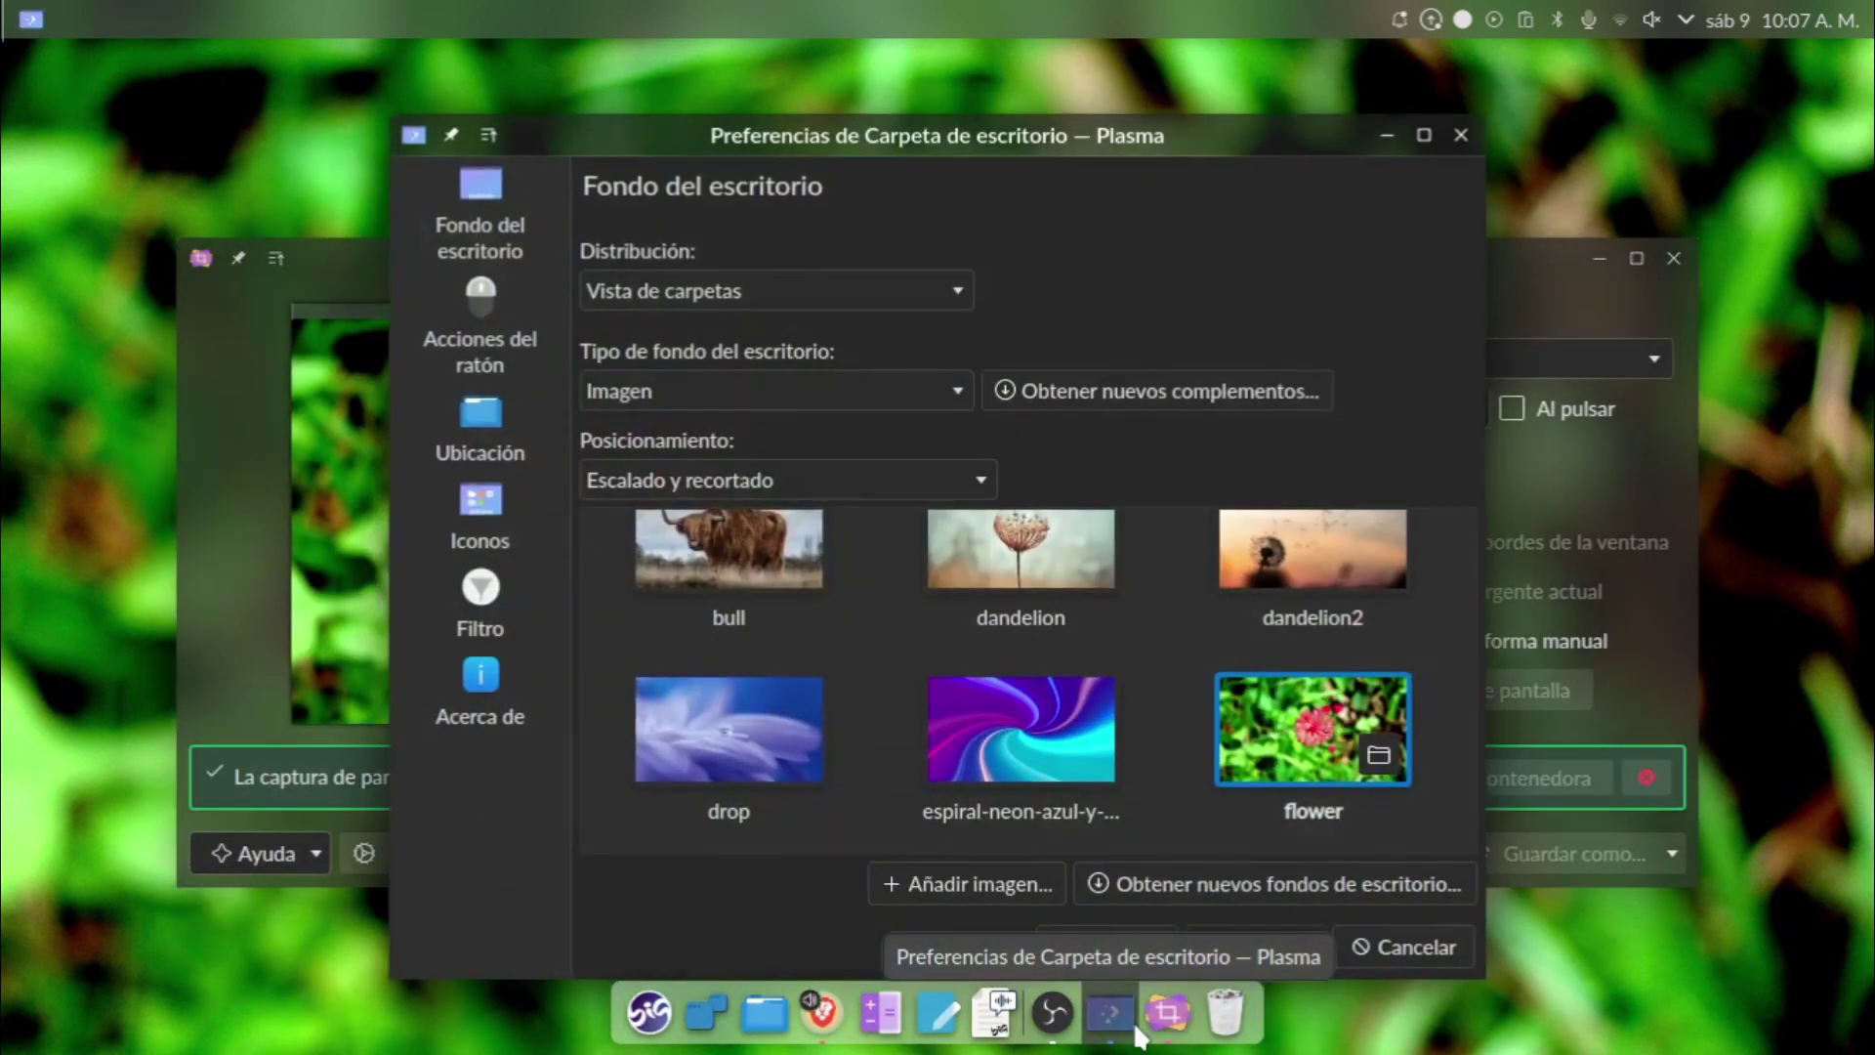
click(473, 316)
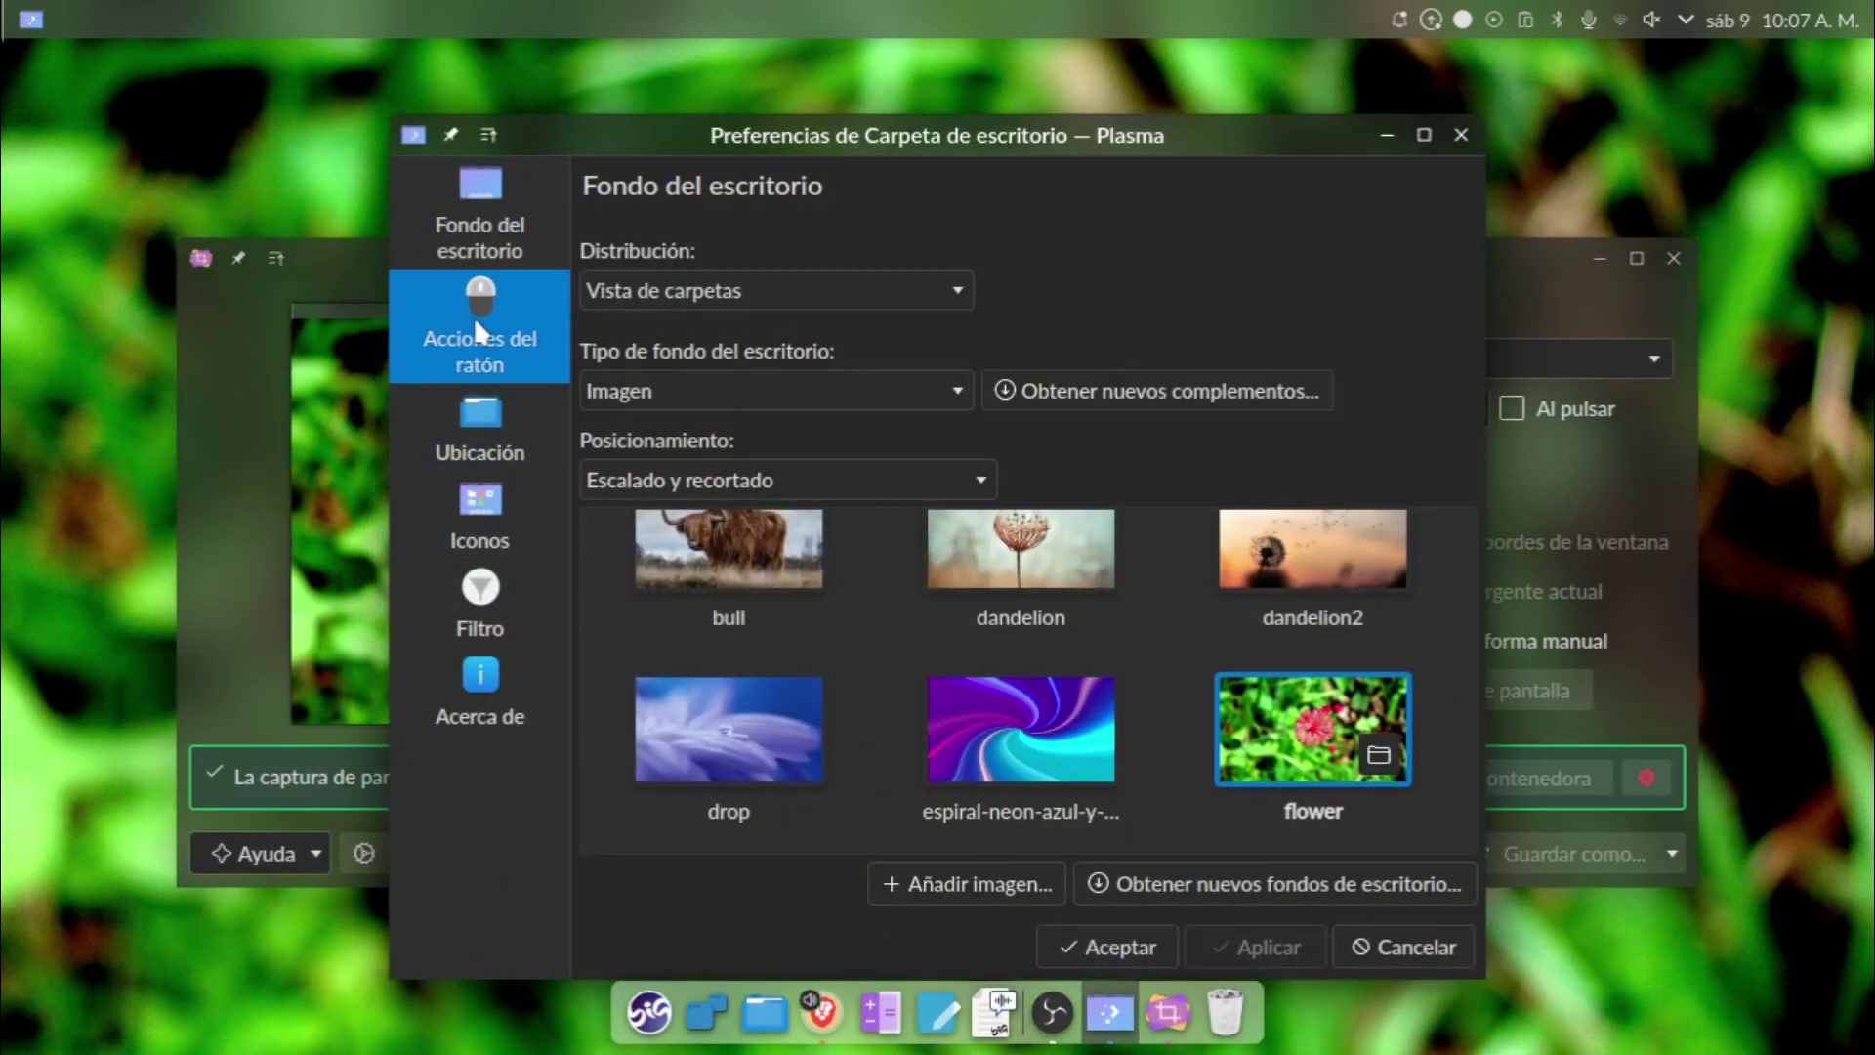
click(479, 430)
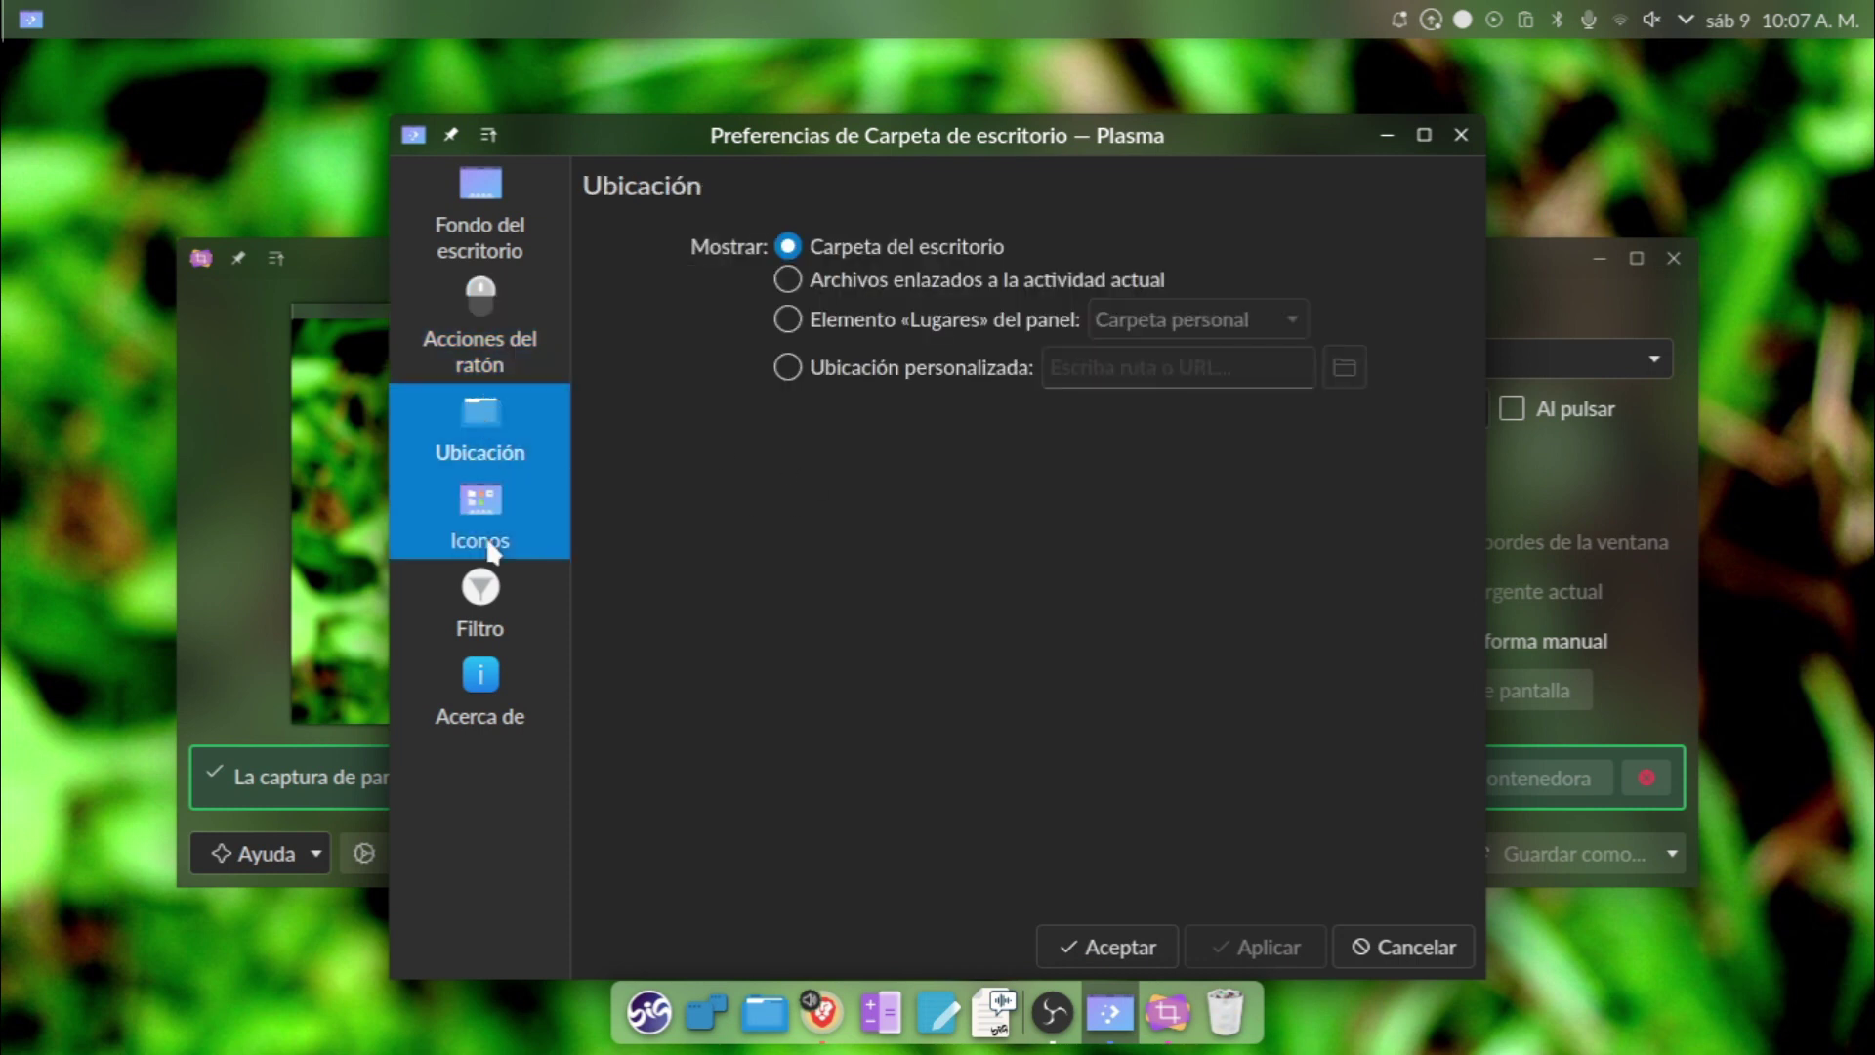
click(491, 552)
click(505, 590)
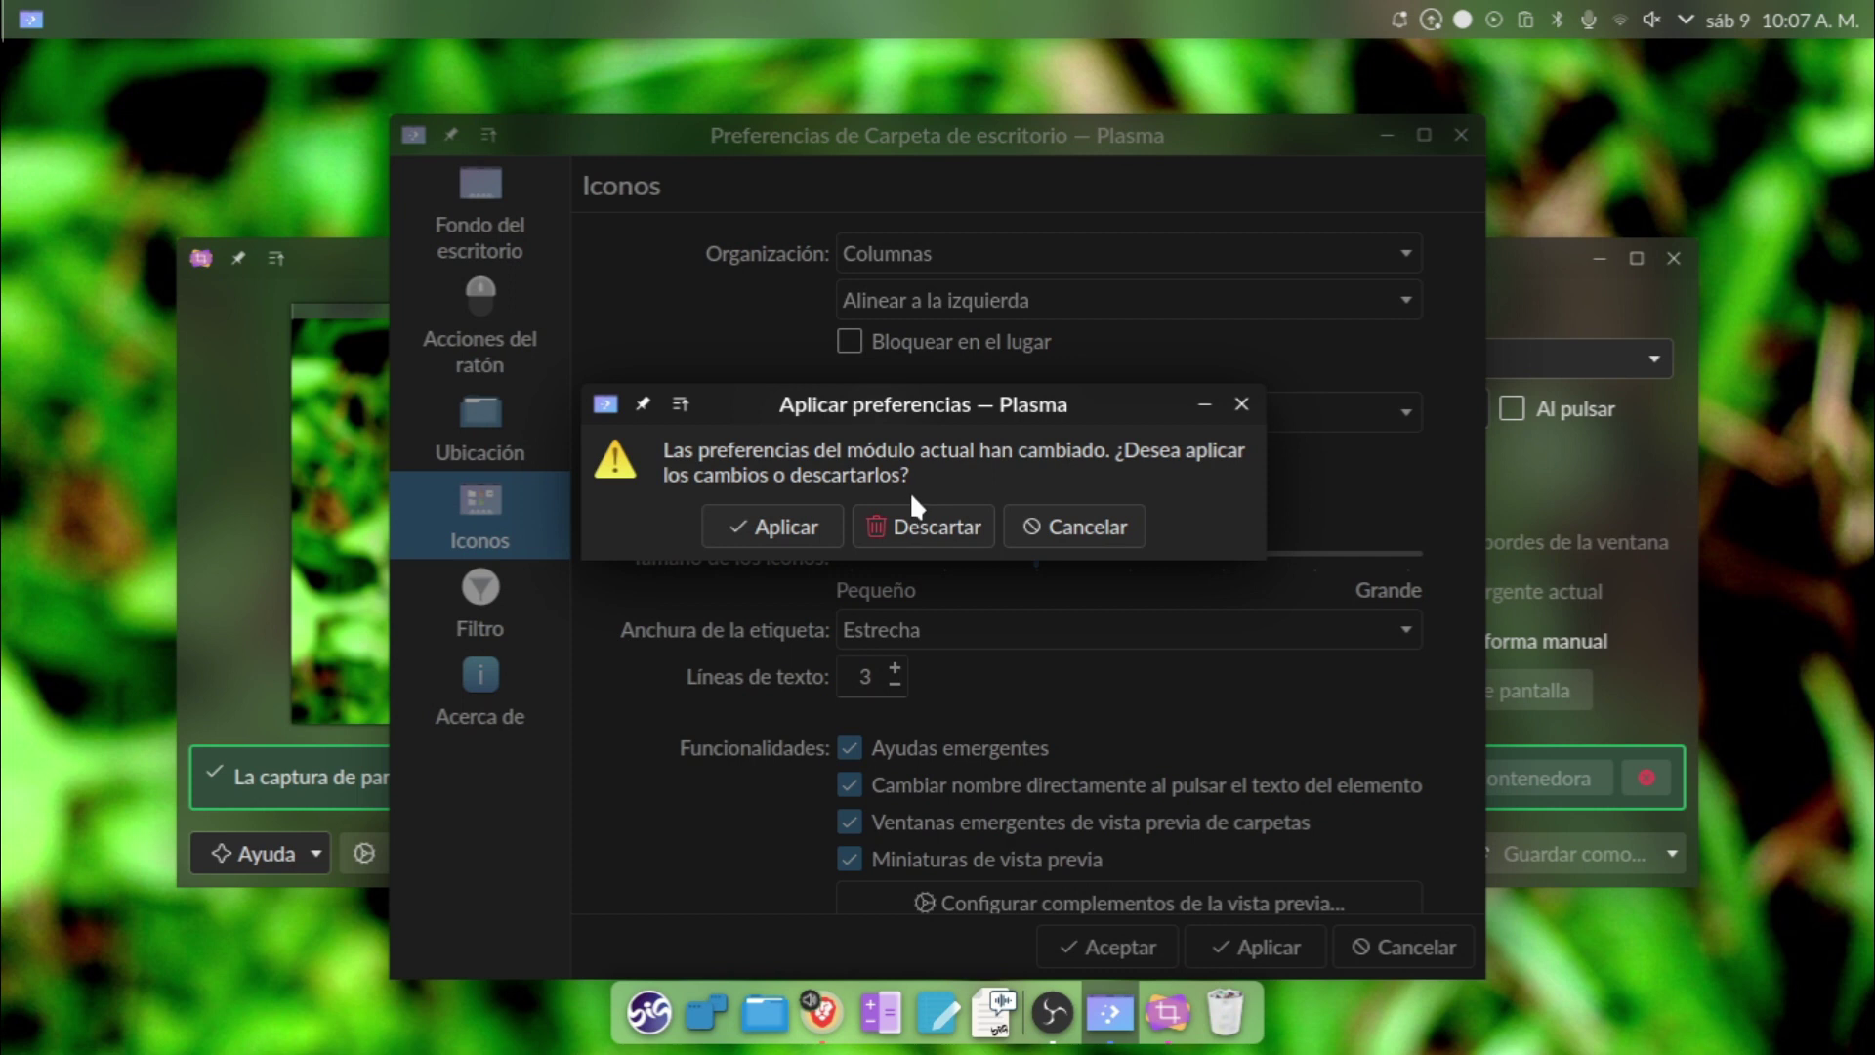
click(916, 528)
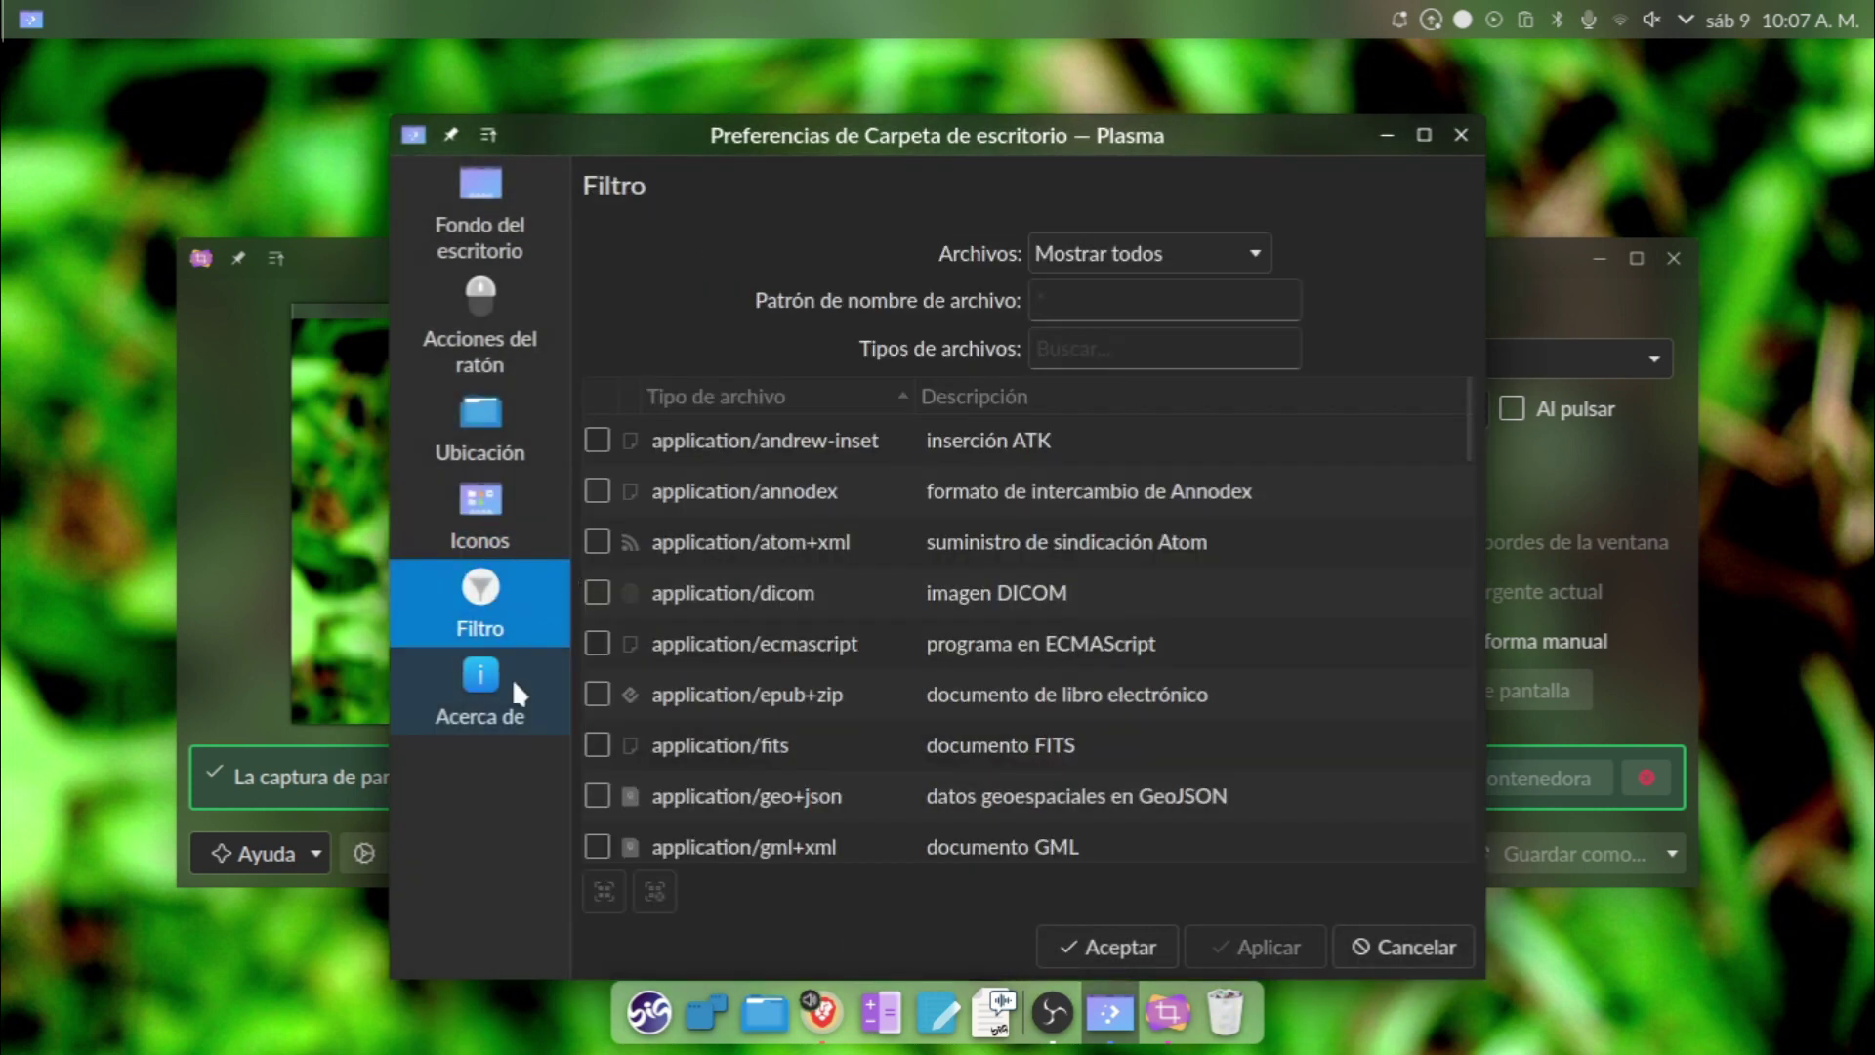
click(480, 718)
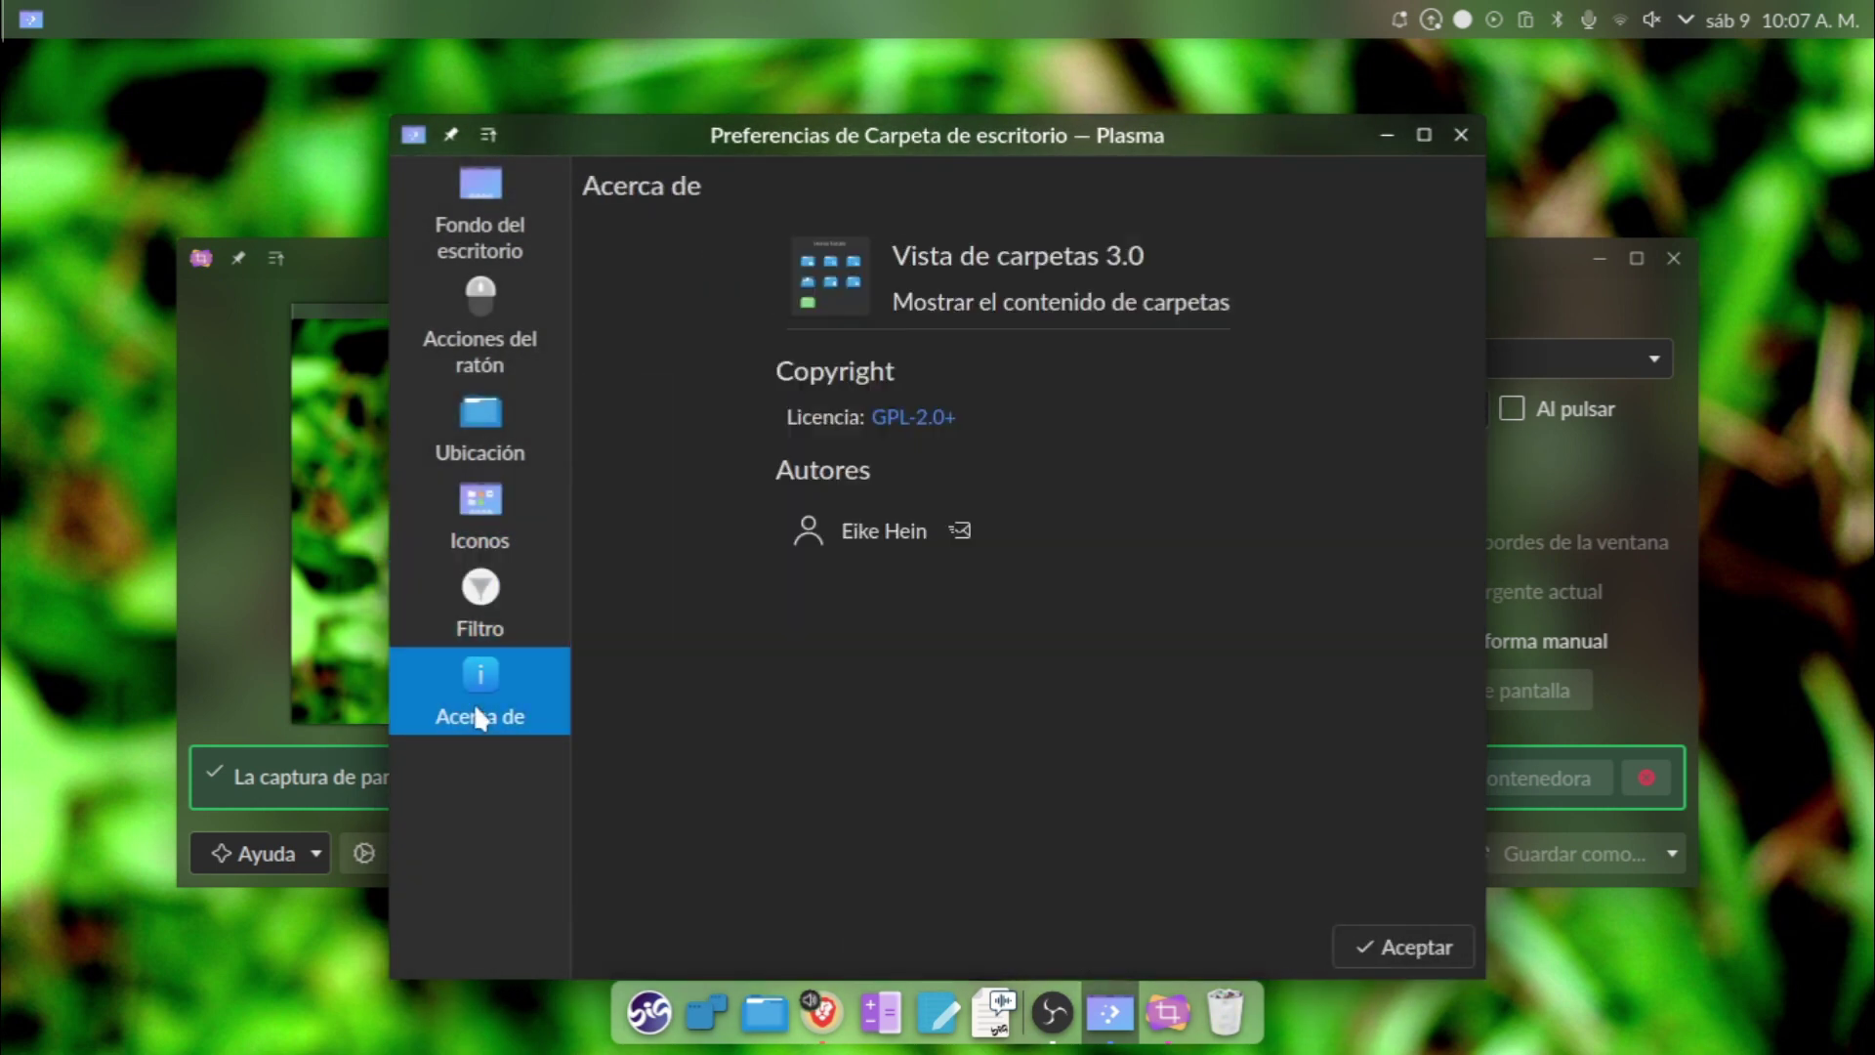
click(1460, 137)
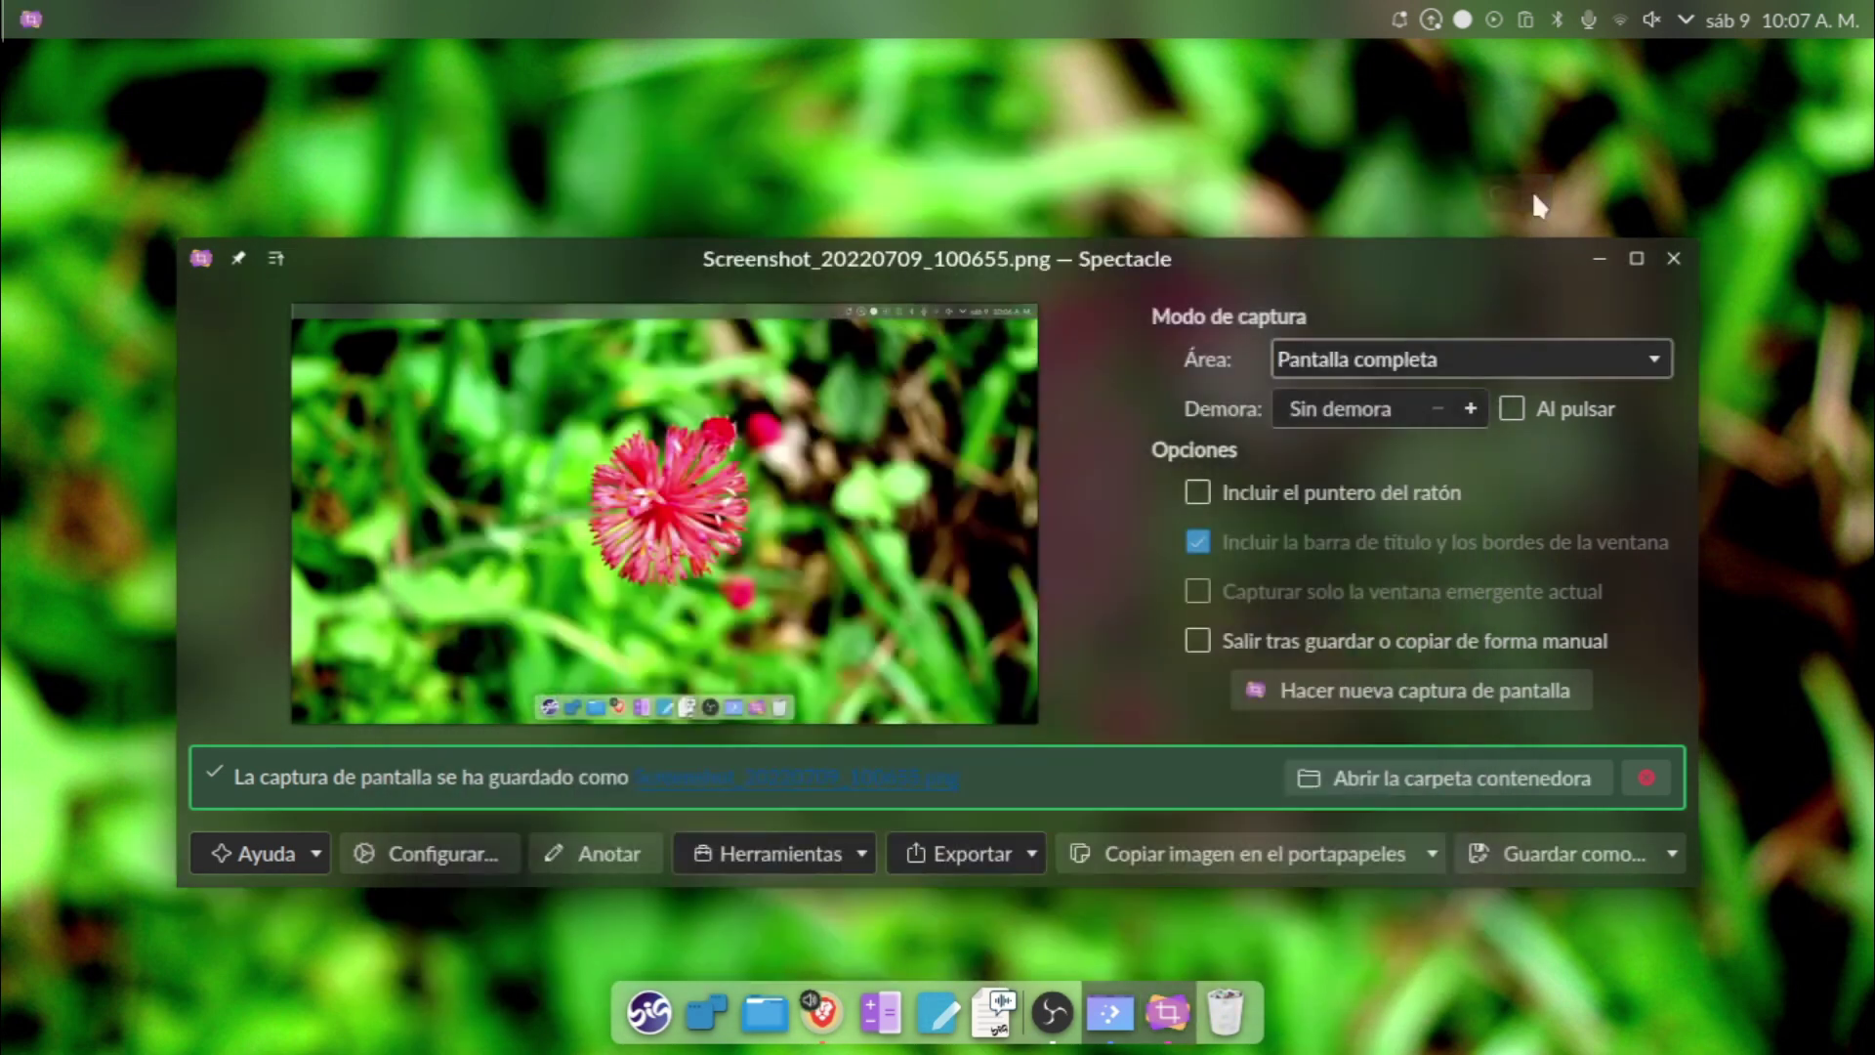
click(1673, 258)
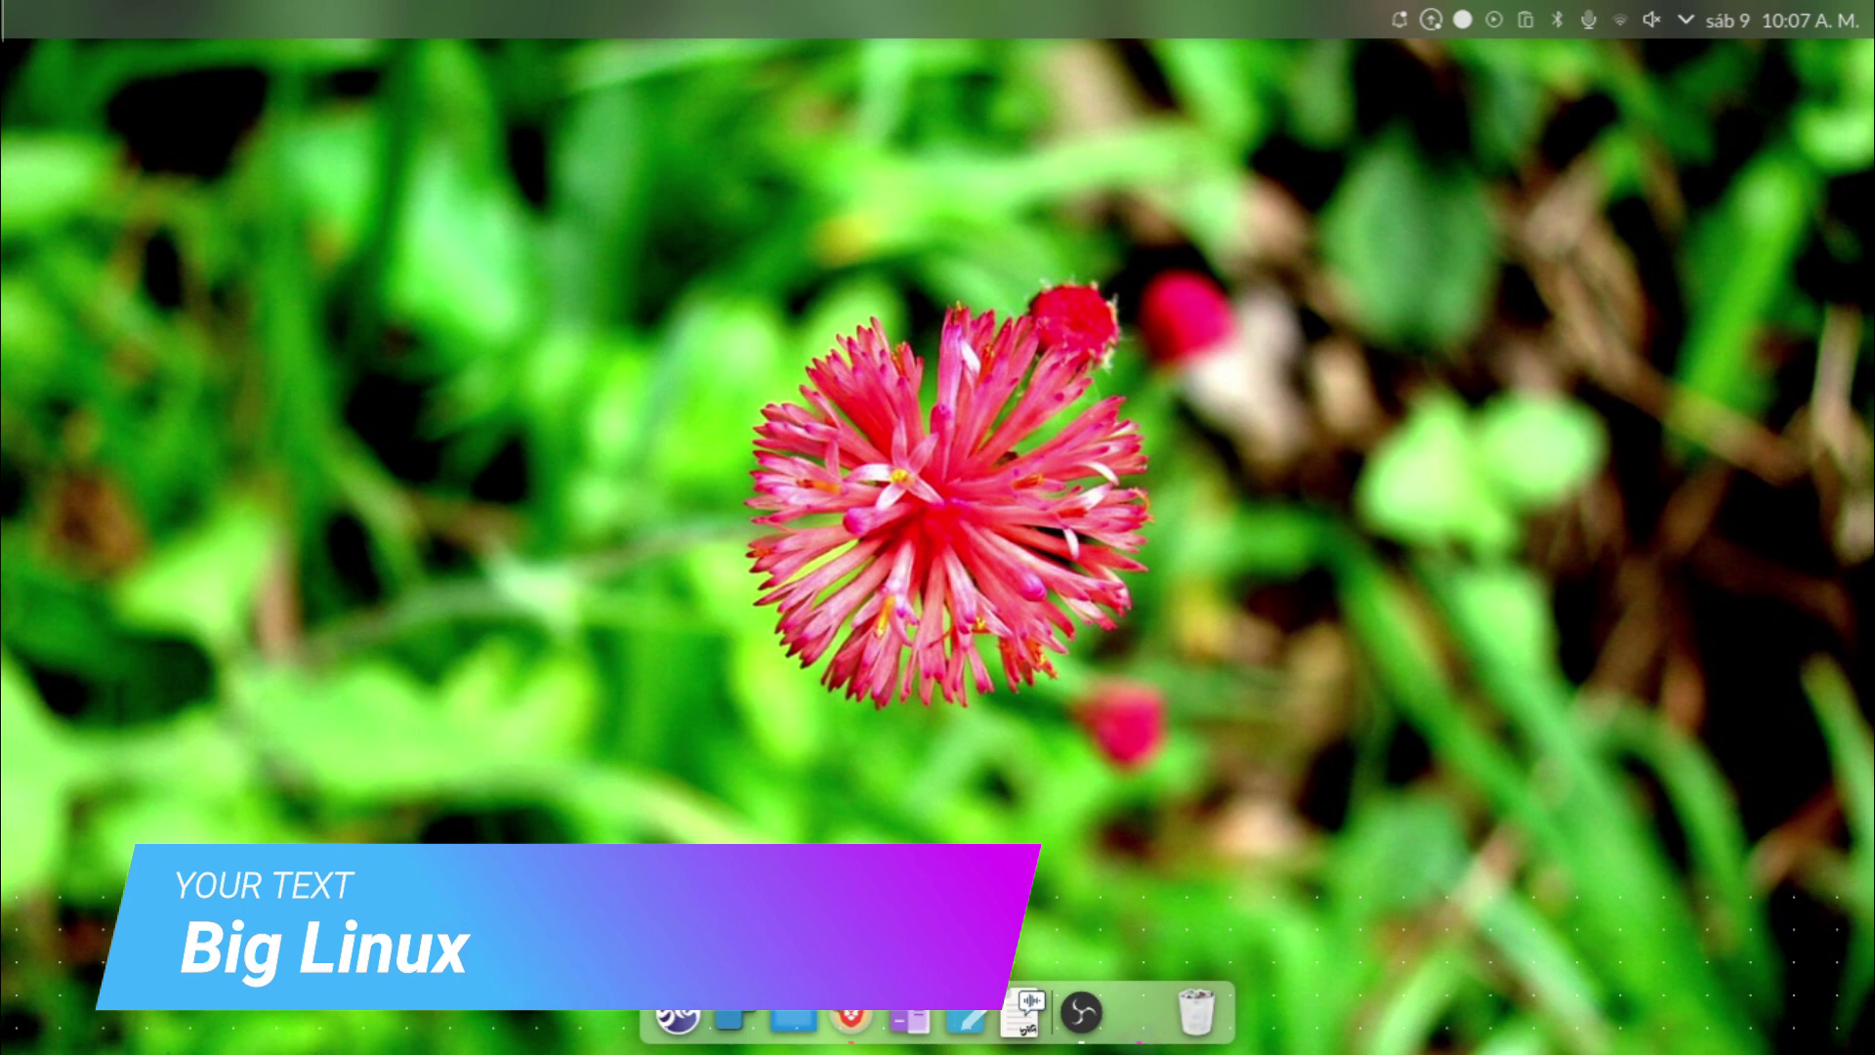
Search the launcher for "moni", open KSysGuard, examine the system load graphs and close it.
click(689, 1033)
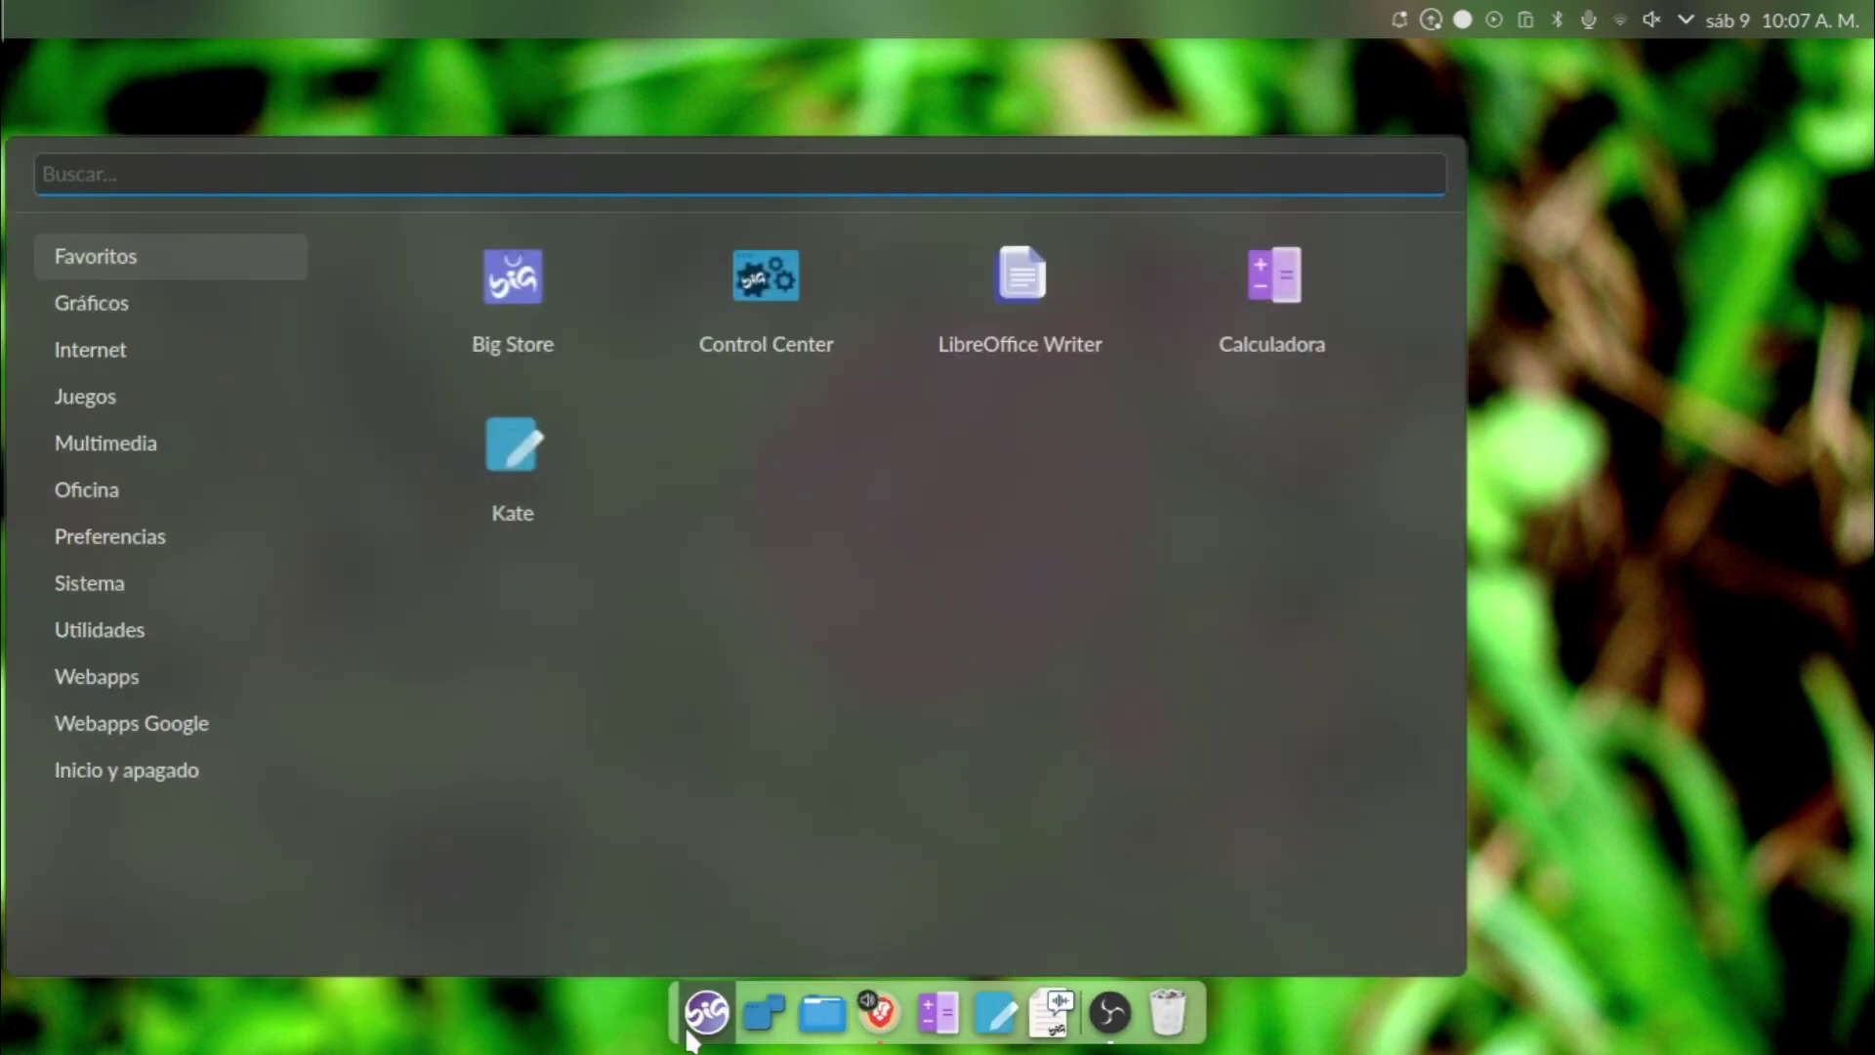
text(moni)
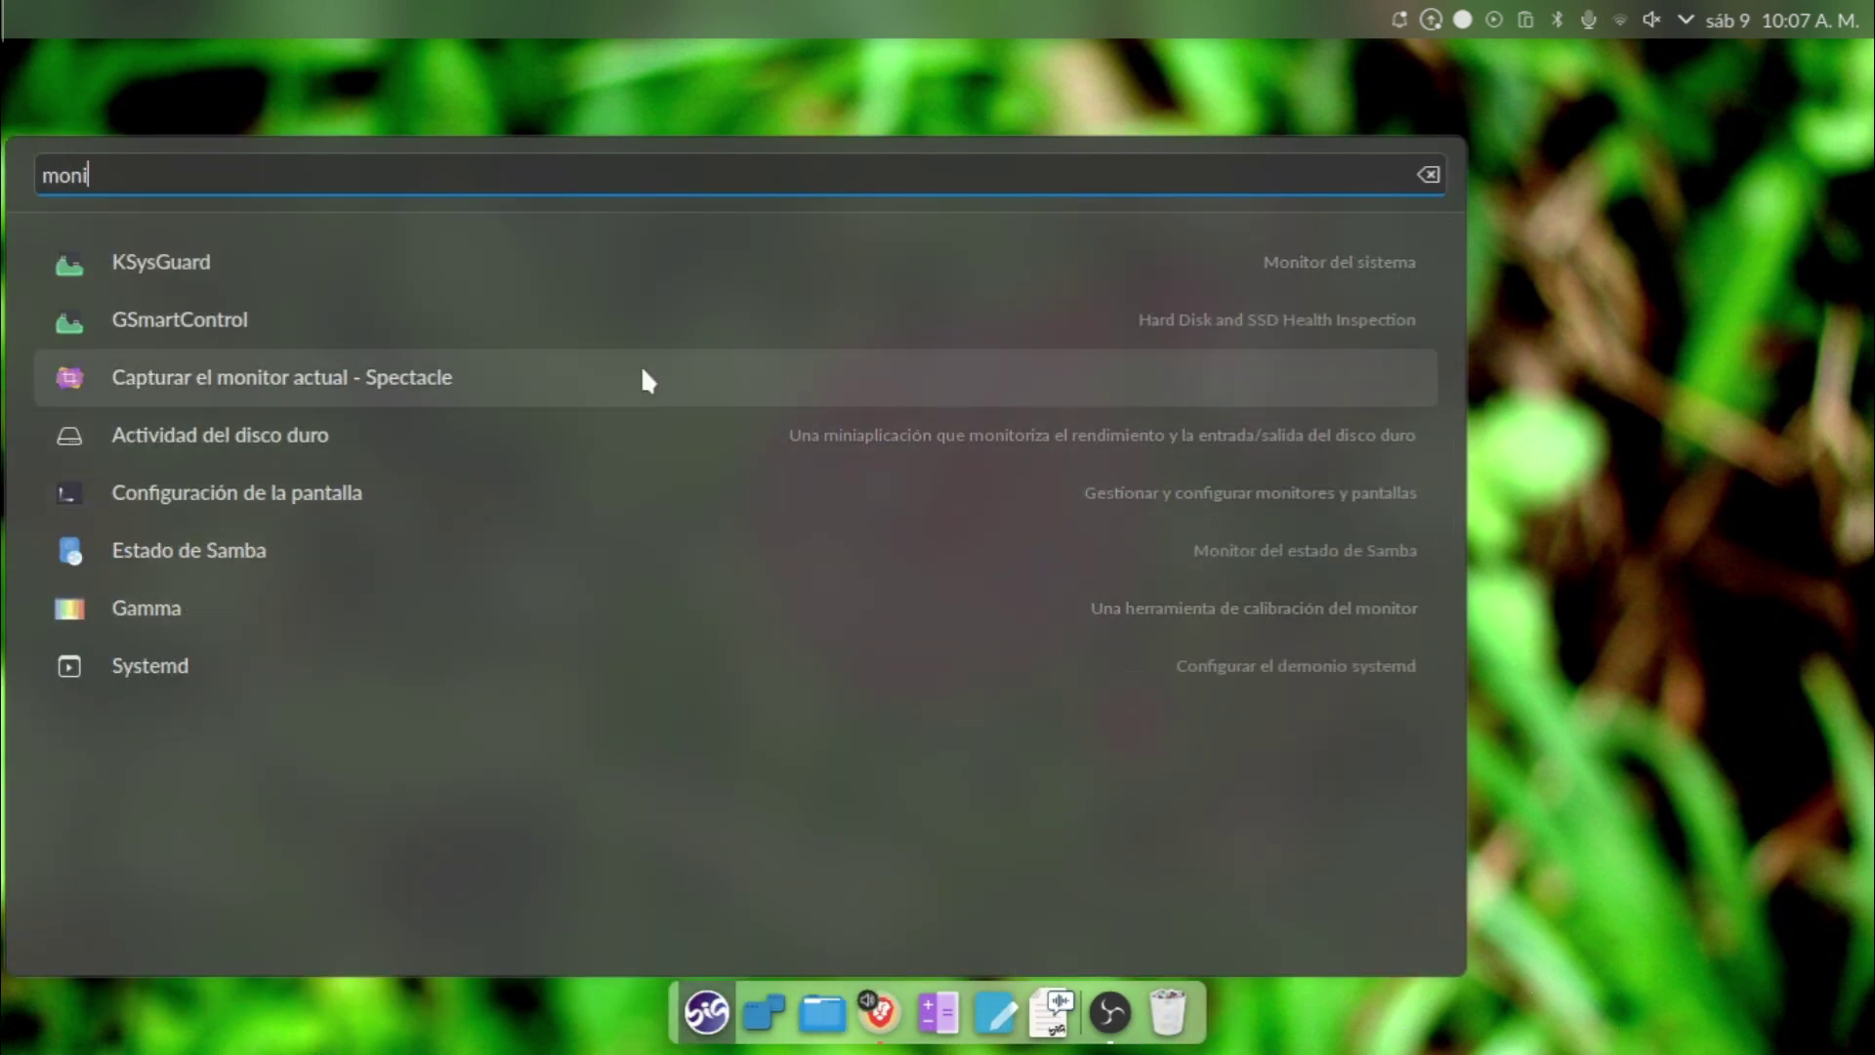
click(461, 281)
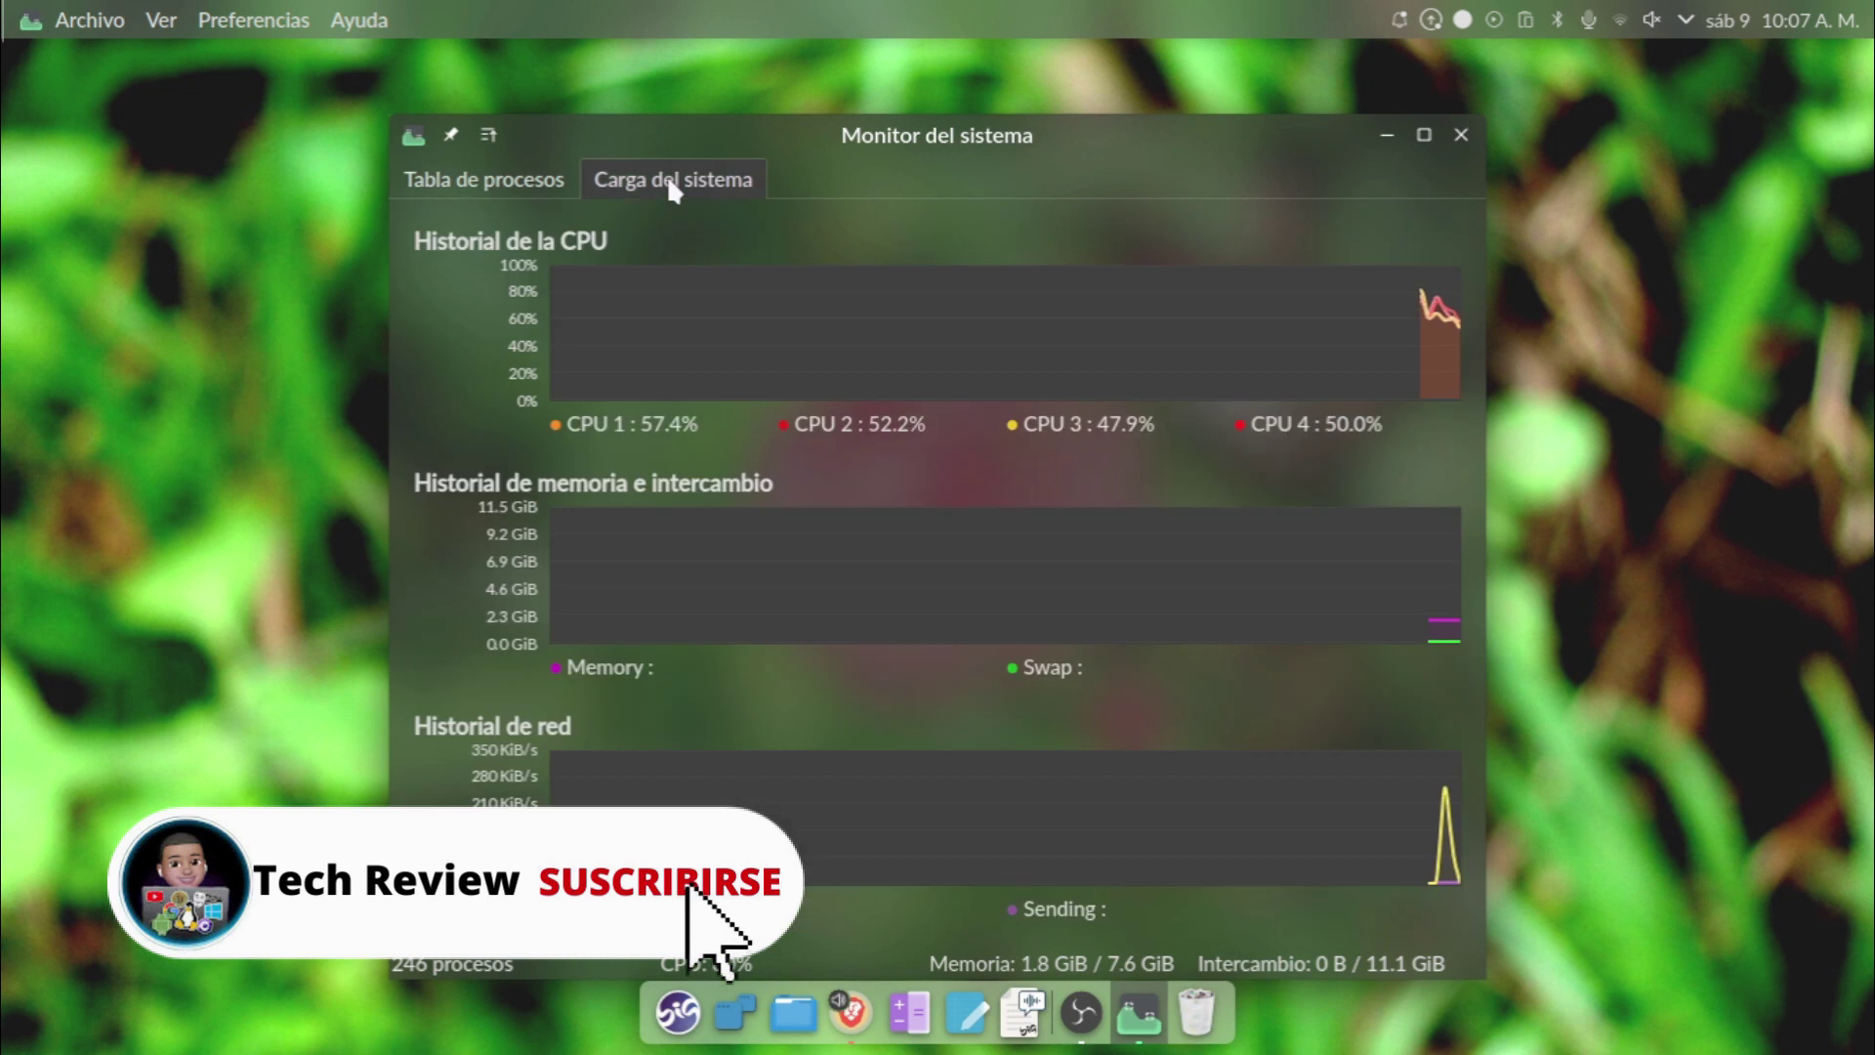
click(668, 177)
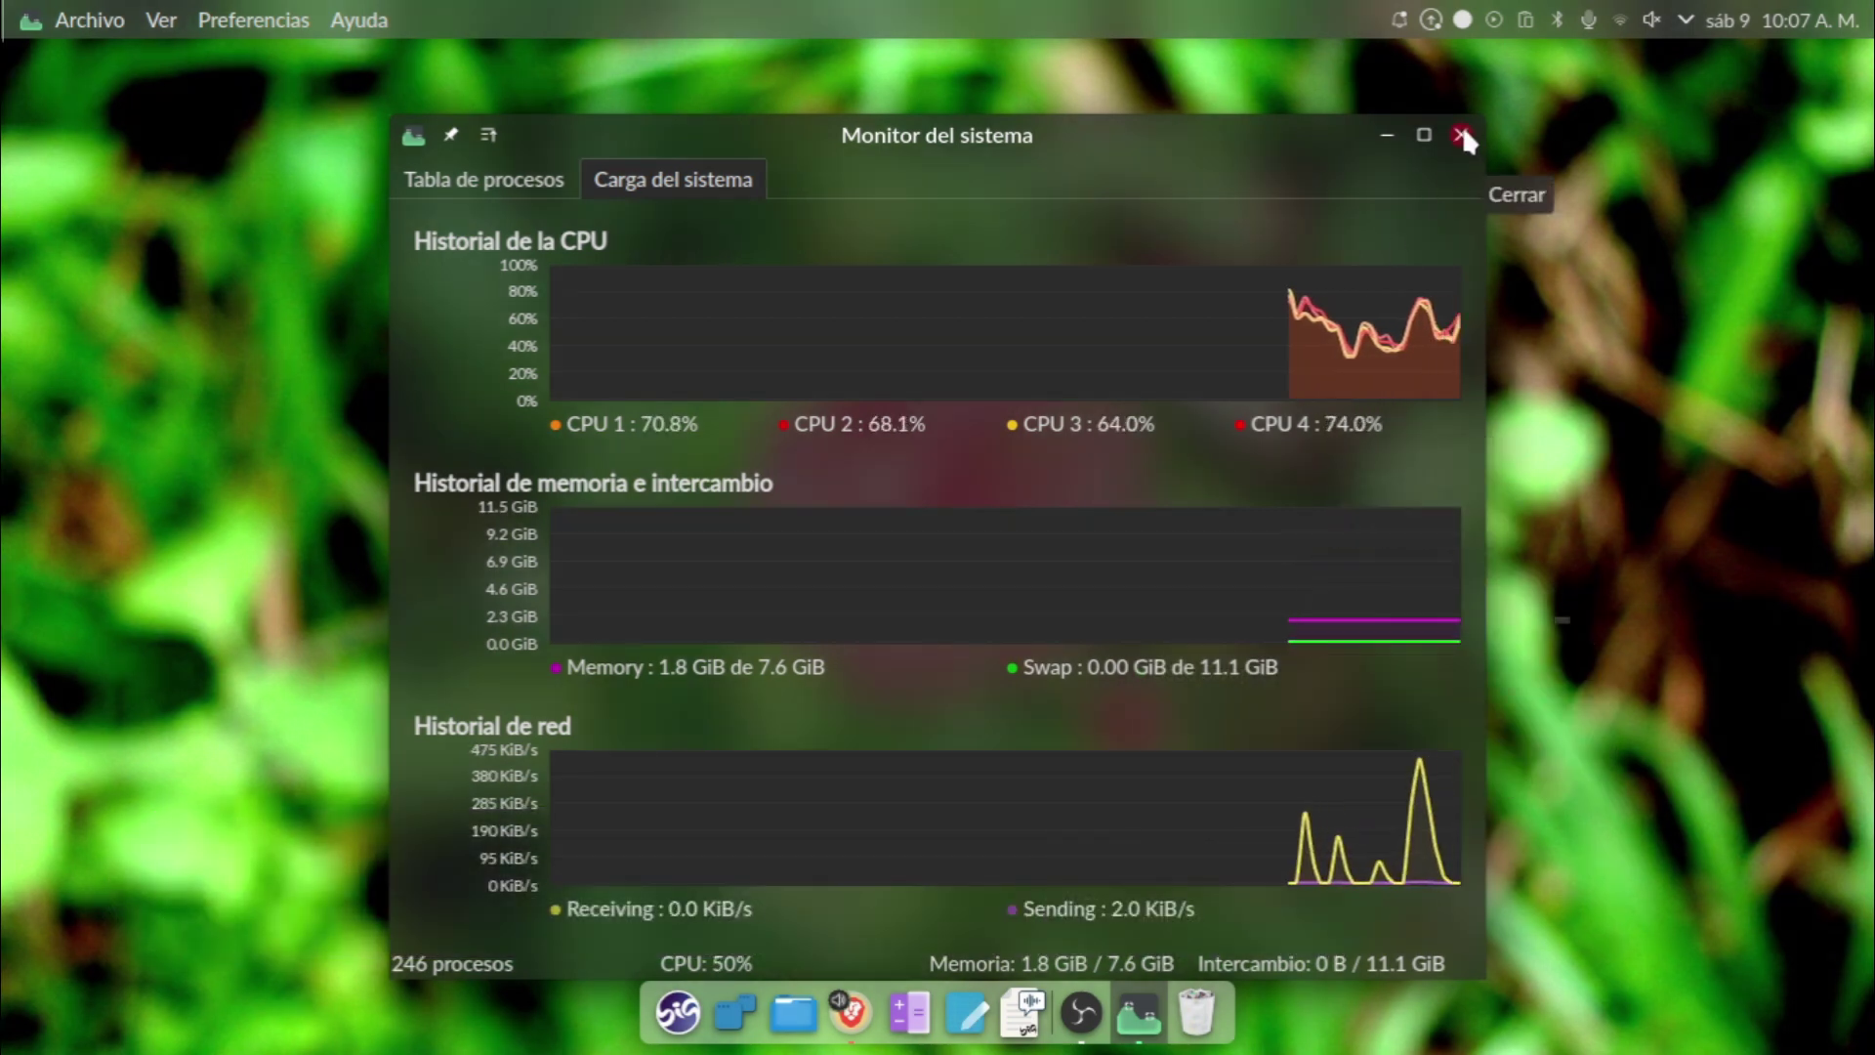
click(1464, 134)
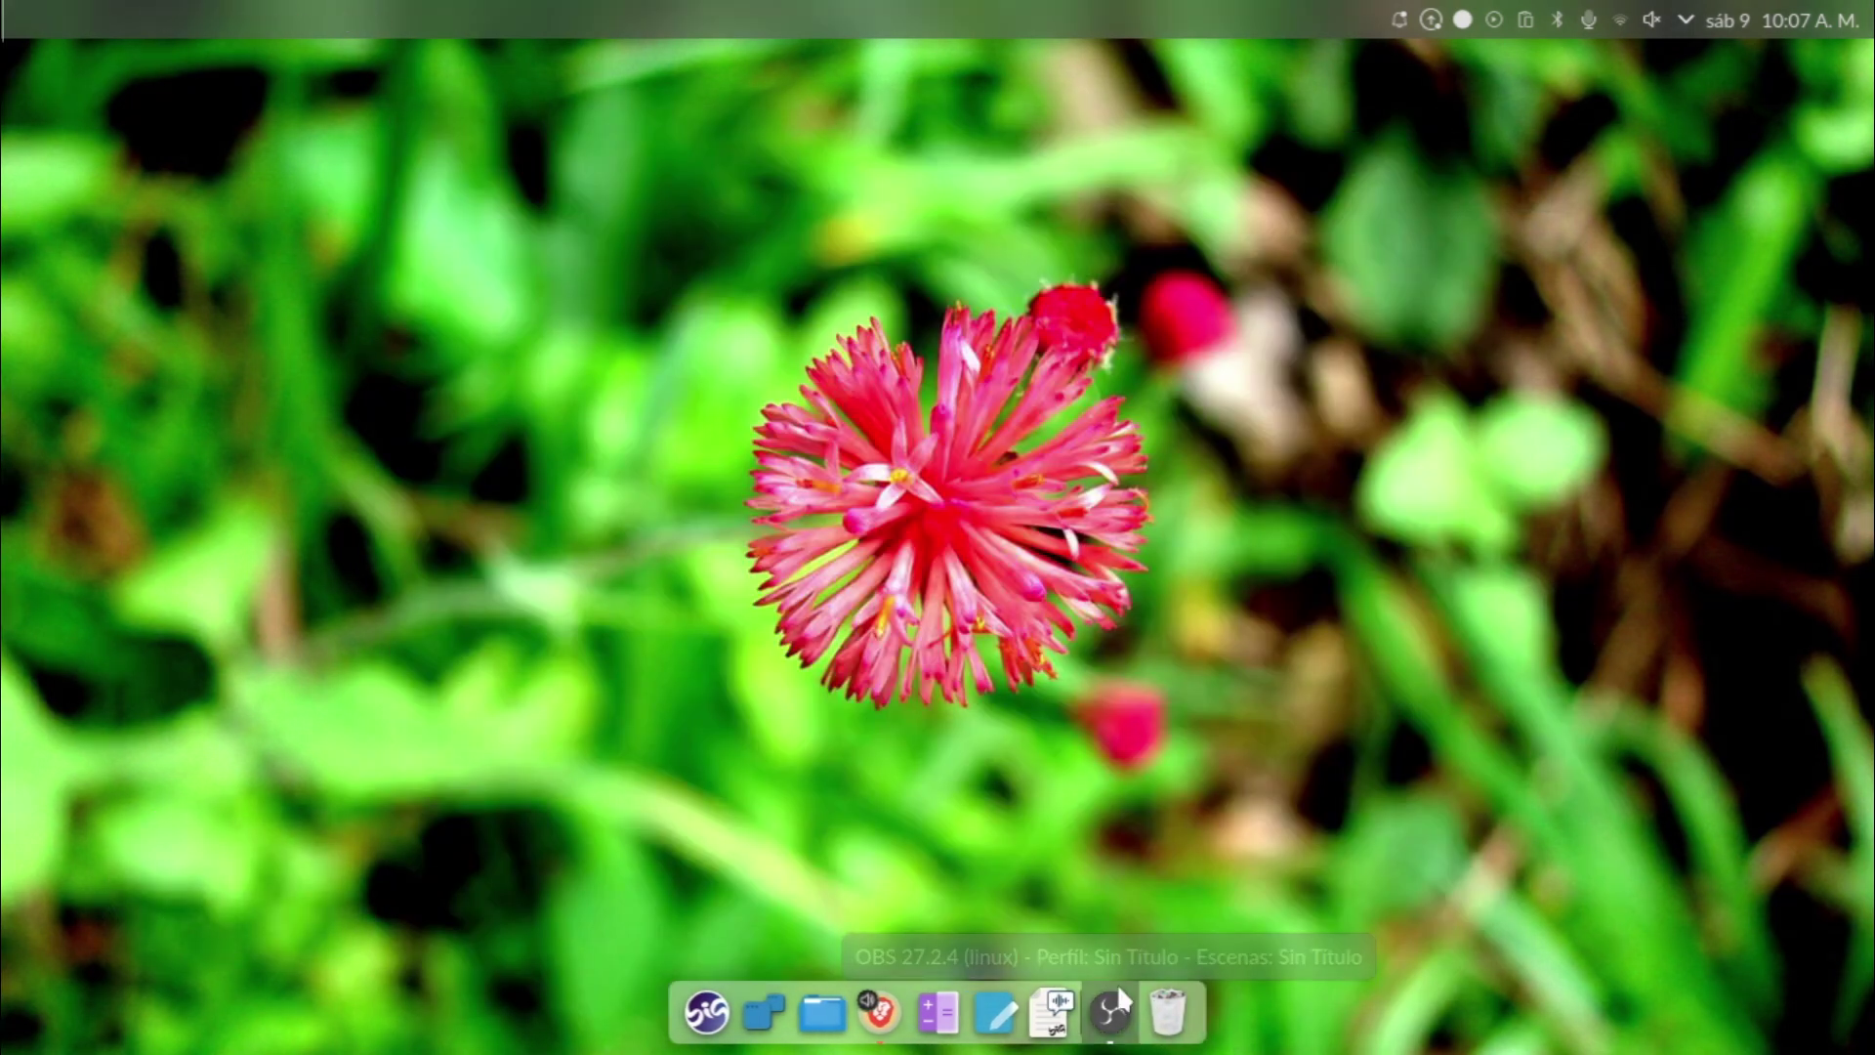
Switch to OBS to check the ongoing recording and minimize it again.
click(1092, 1014)
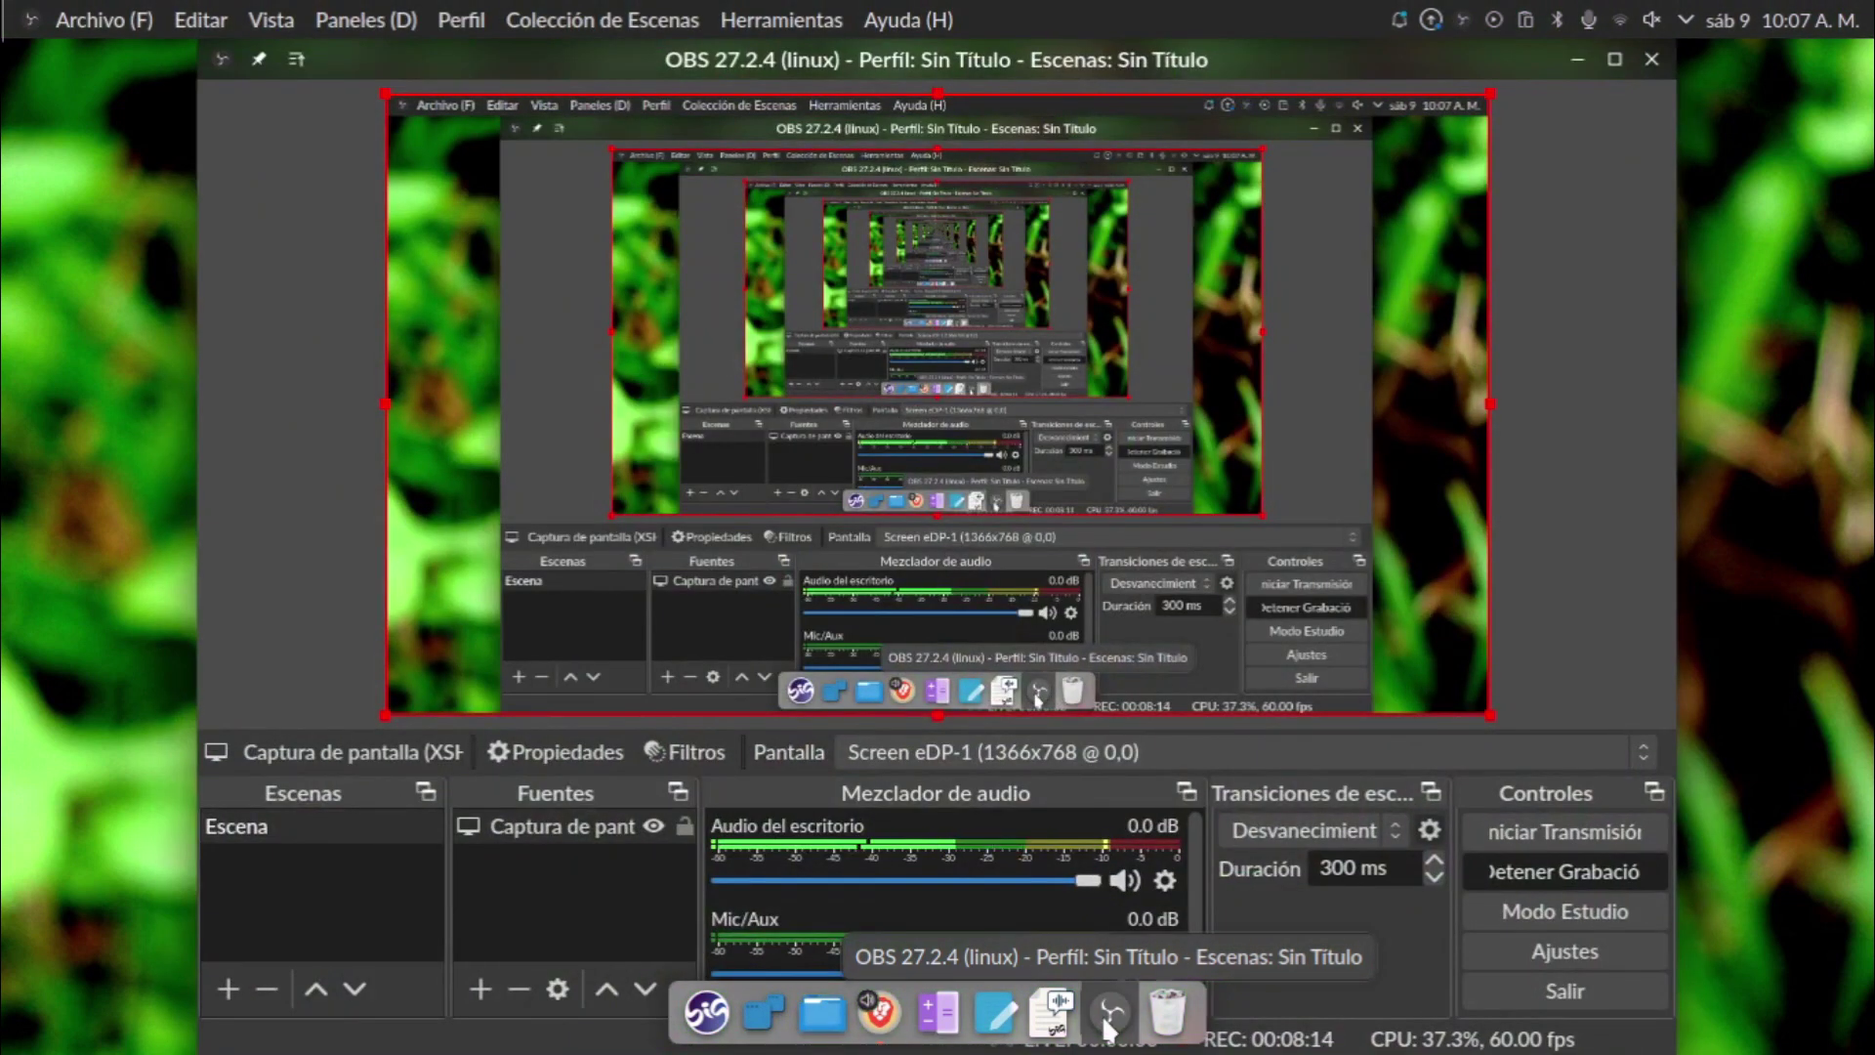
click(1579, 55)
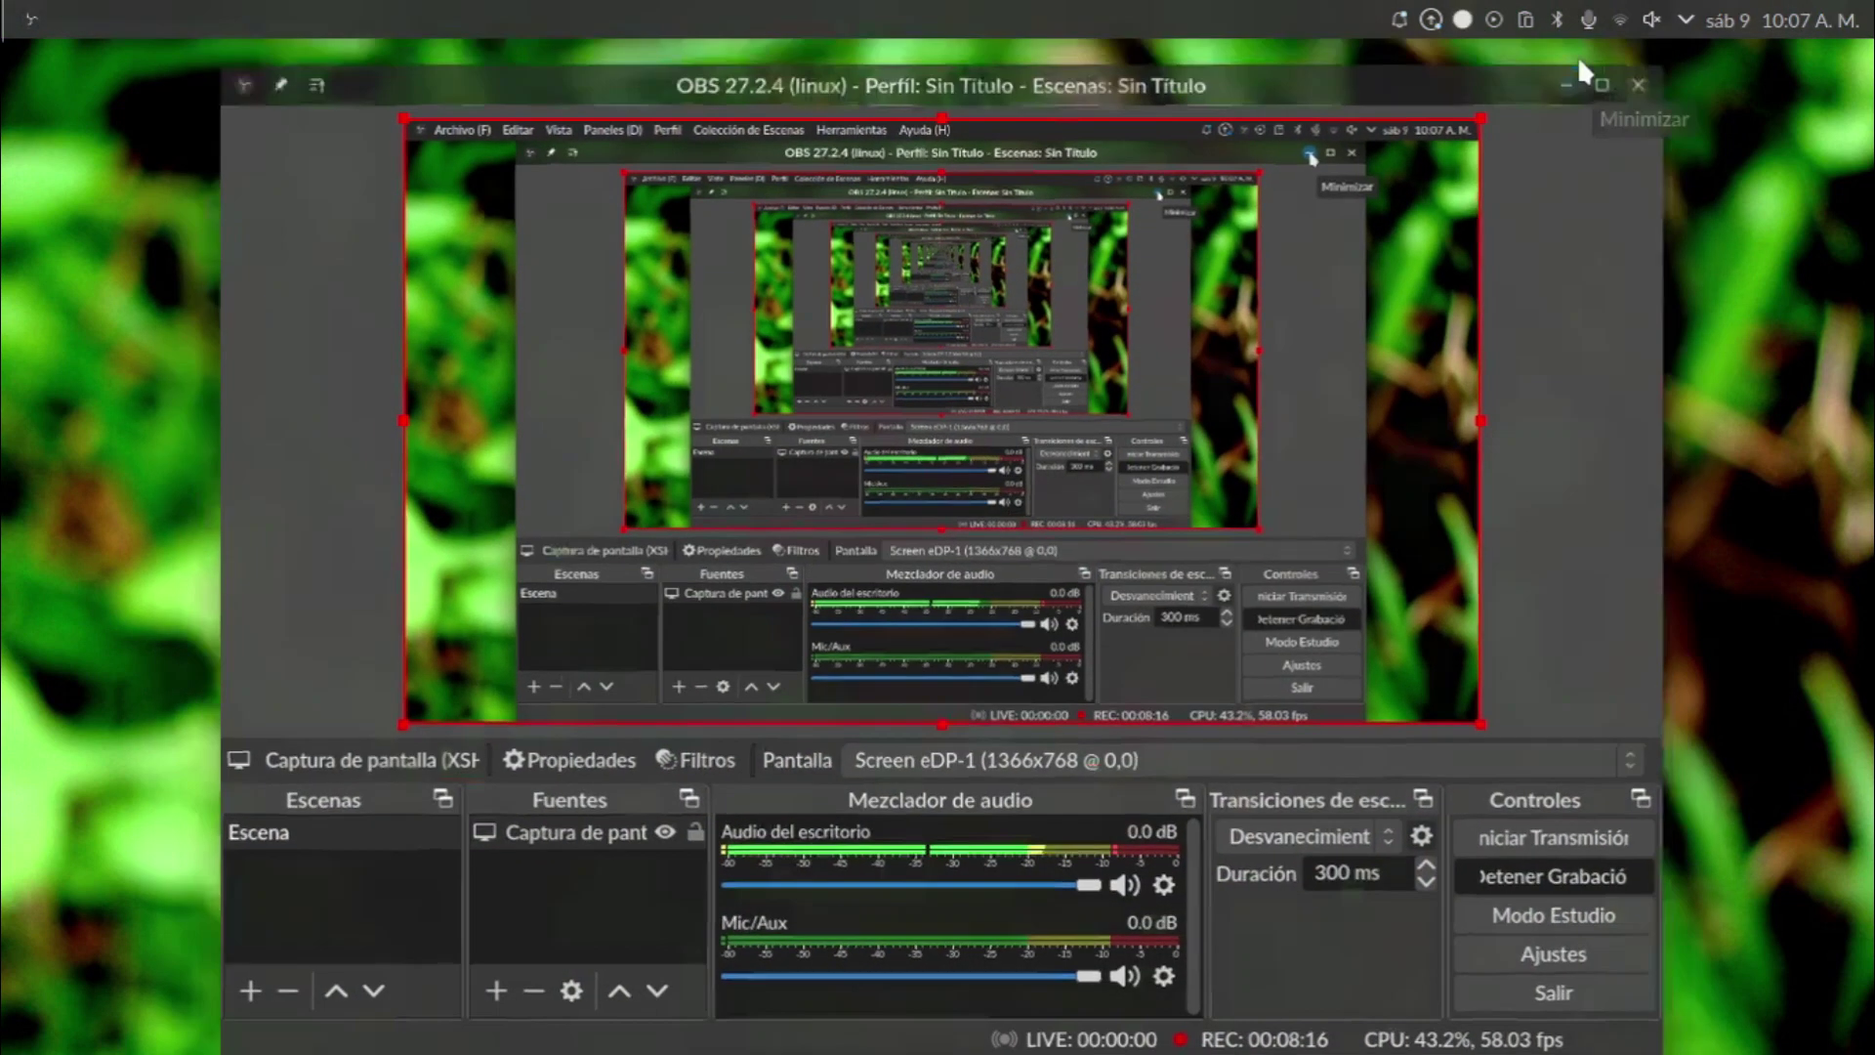
Open the desktop and wallpaper configuration and look through the wallpapers to the end of the list.
right_click(906, 343)
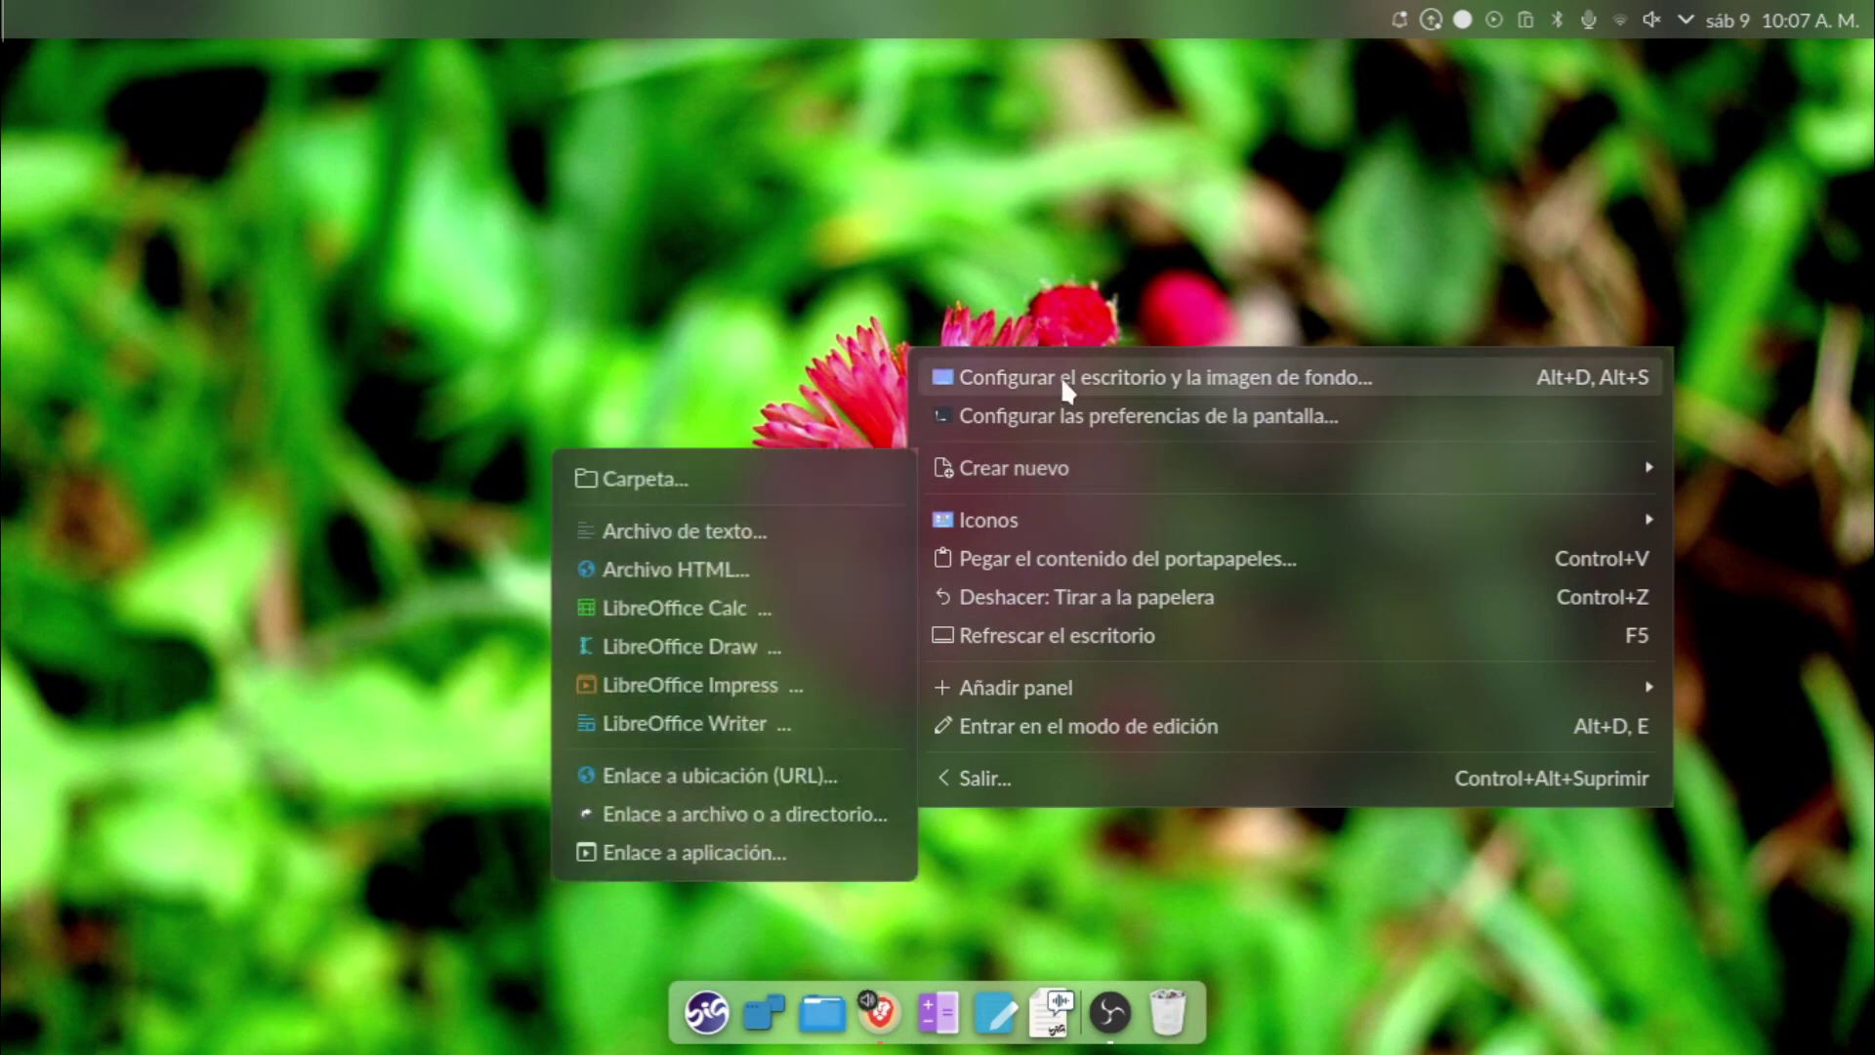
click(1061, 377)
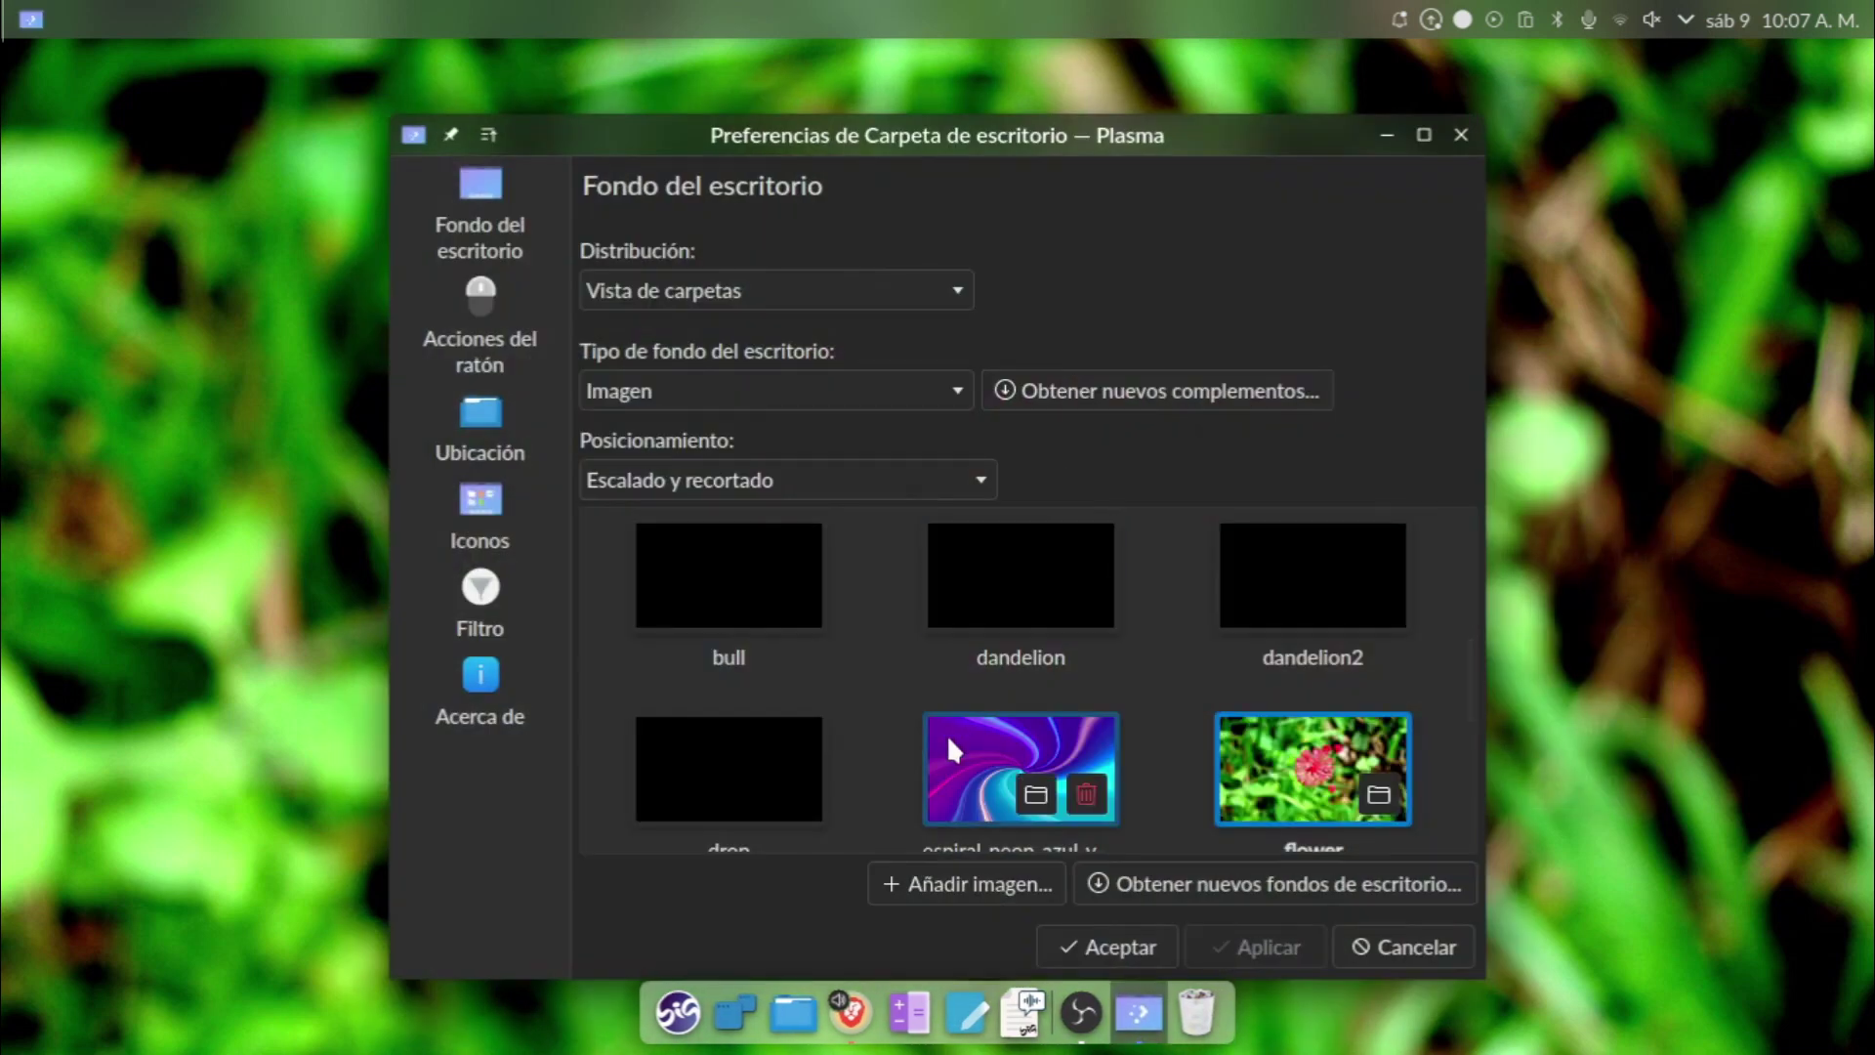
scroll(947, 735, down, 10)
scroll(947, 734, up, 5)
scroll(946, 735, down, 6)
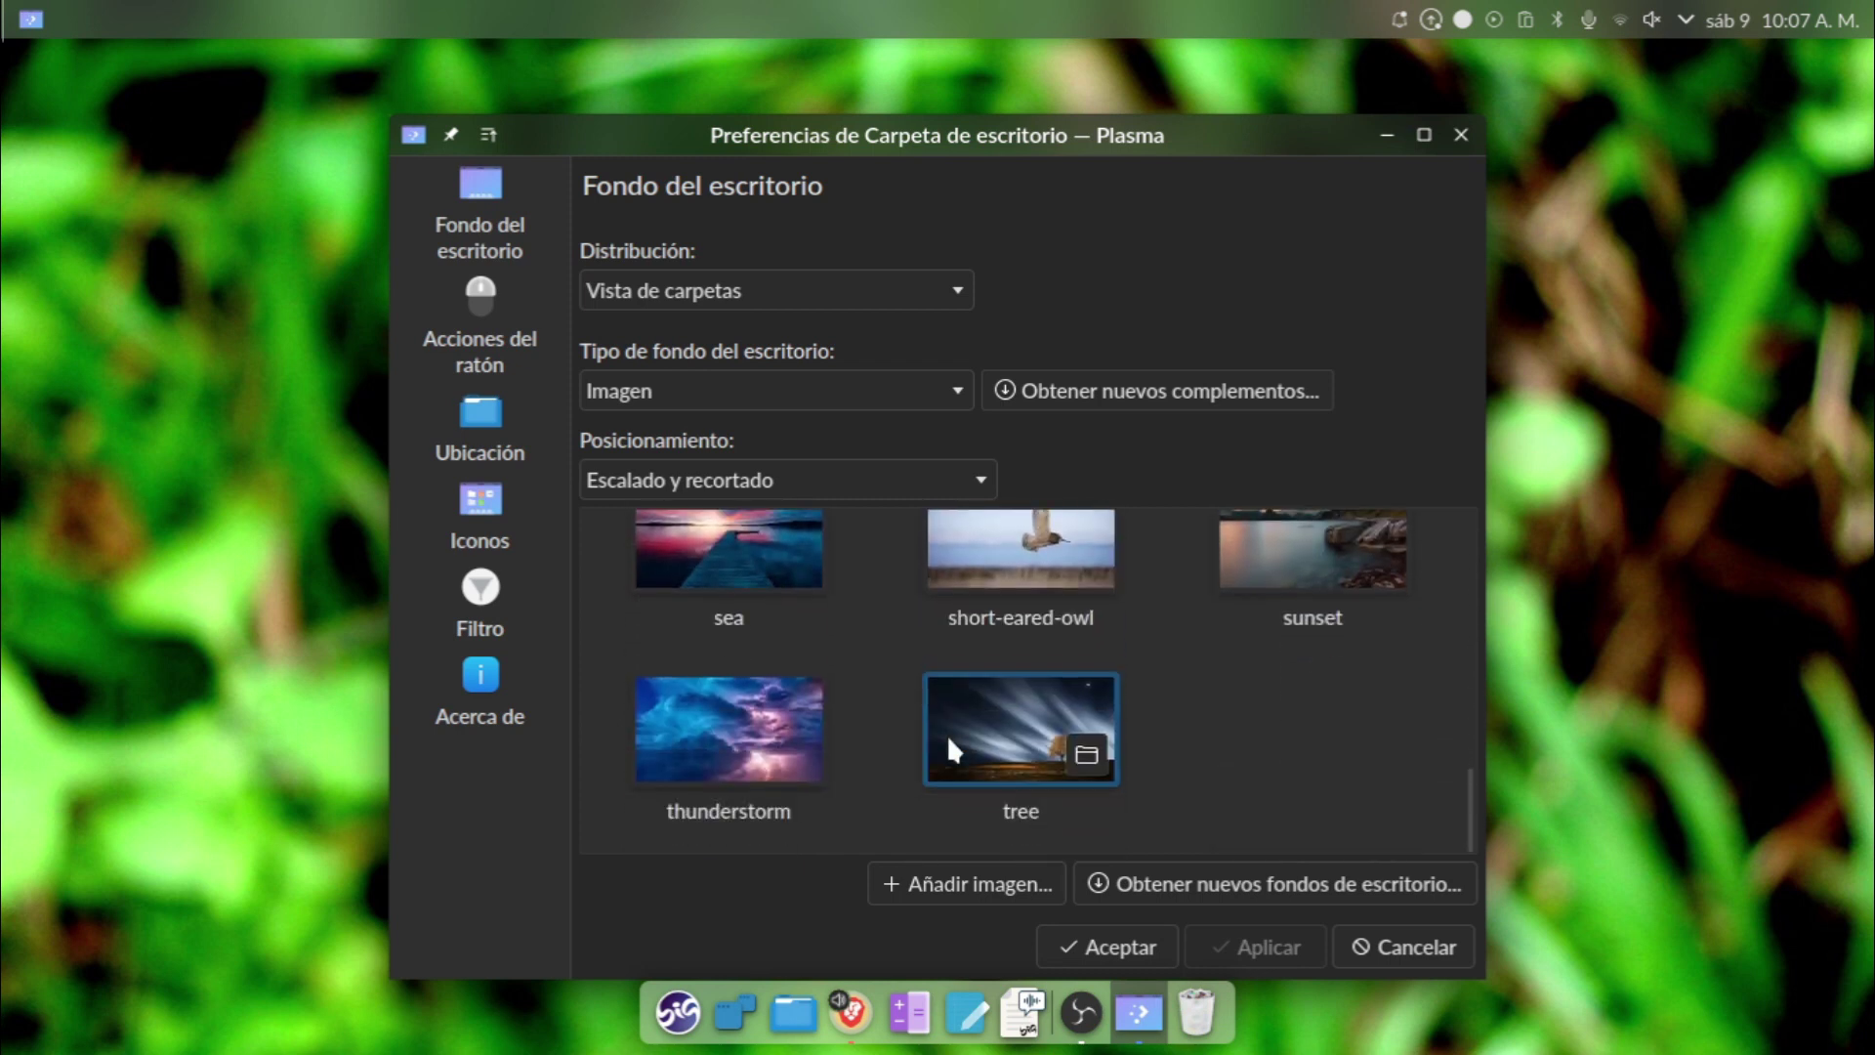